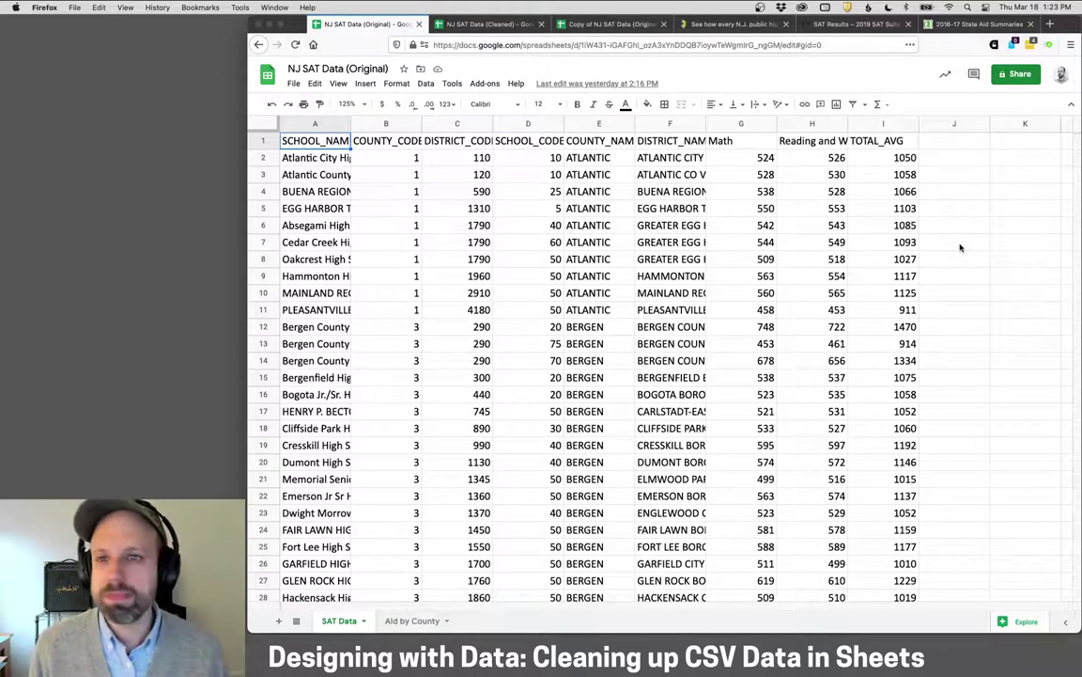
Look through the NJ.com SAT scores article down to its data table and download link, and return to the original spreadsheet.
click(724, 24)
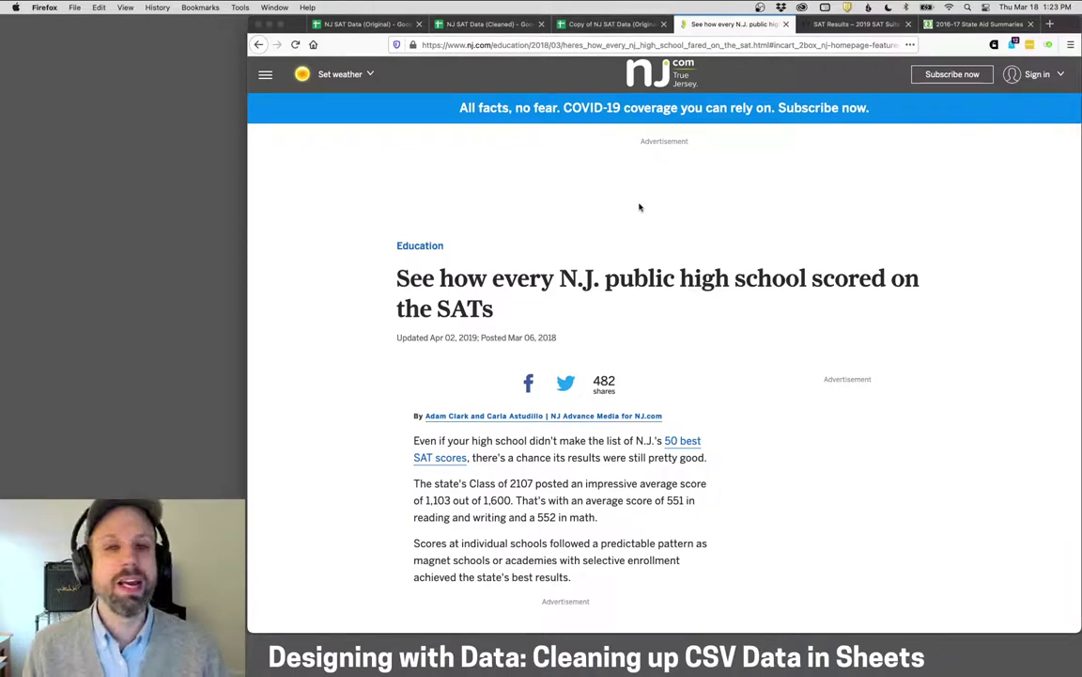
scroll(639, 207, down, 10)
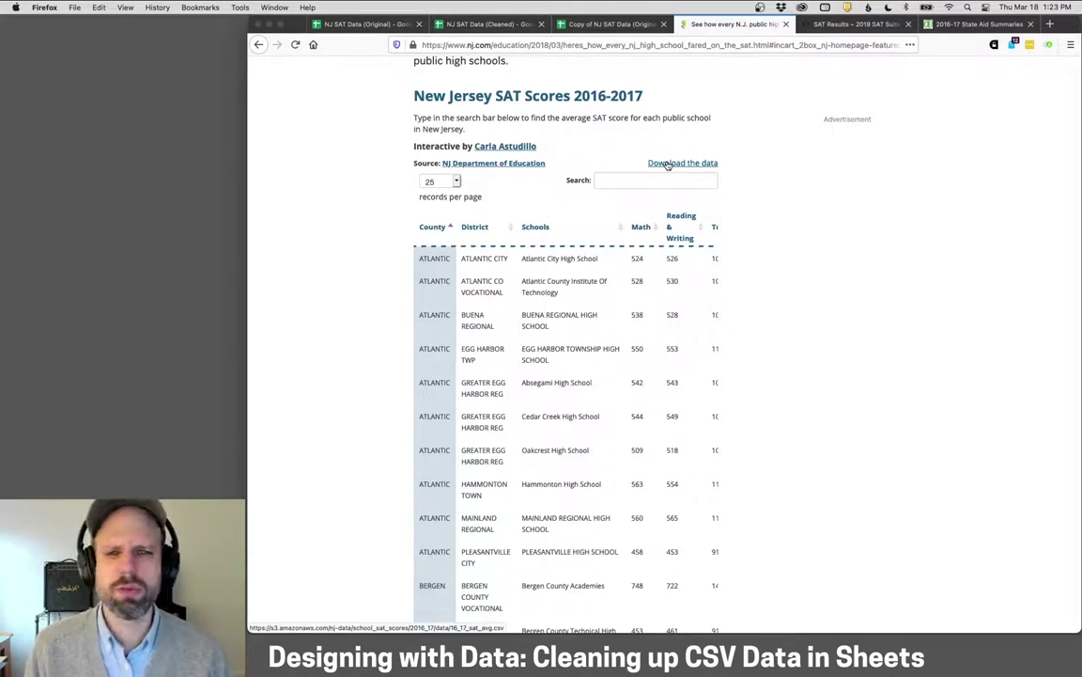
click(362, 24)
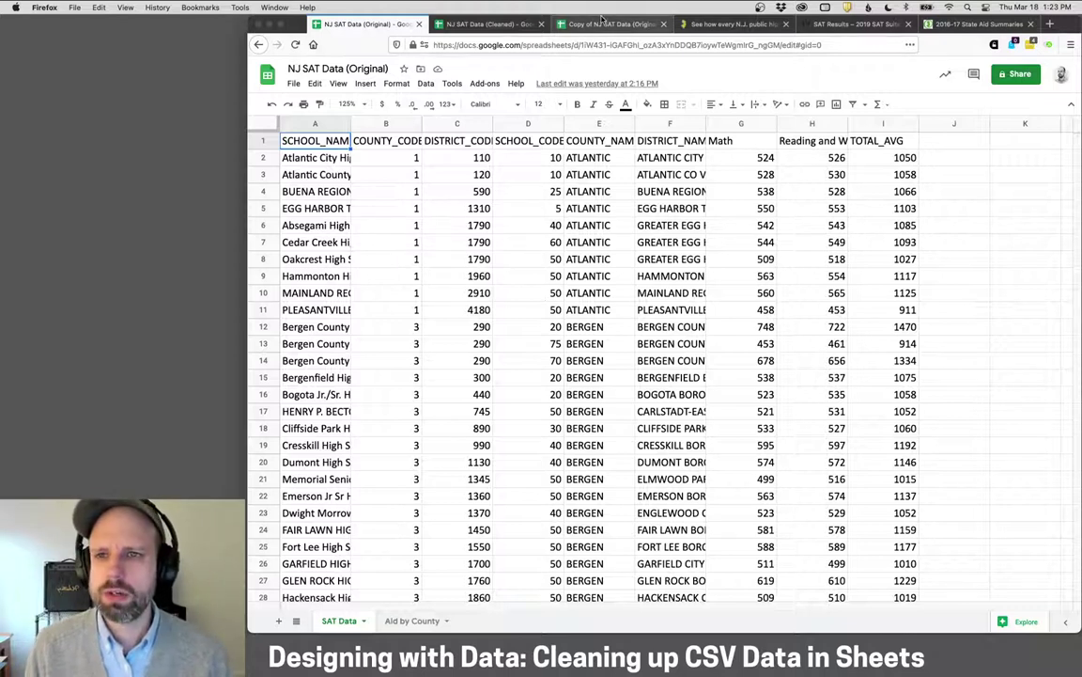
Examine the columns and side calculations in the NJ SAT Data (Cleaned) spreadsheet.
click(474, 25)
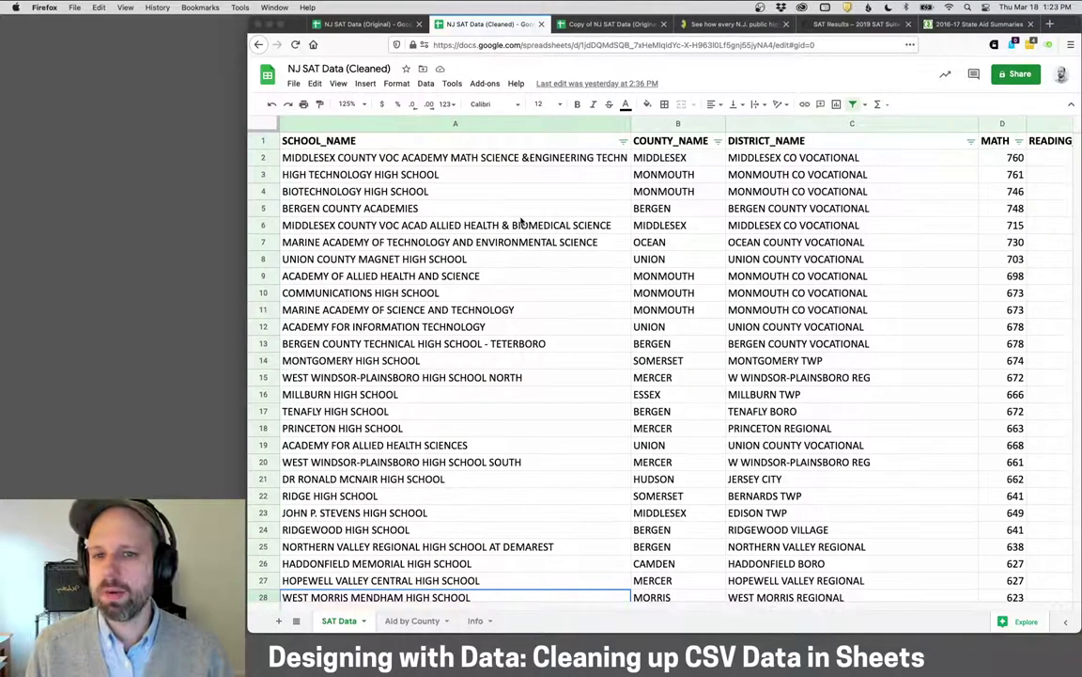
scroll(521, 221, right, 5)
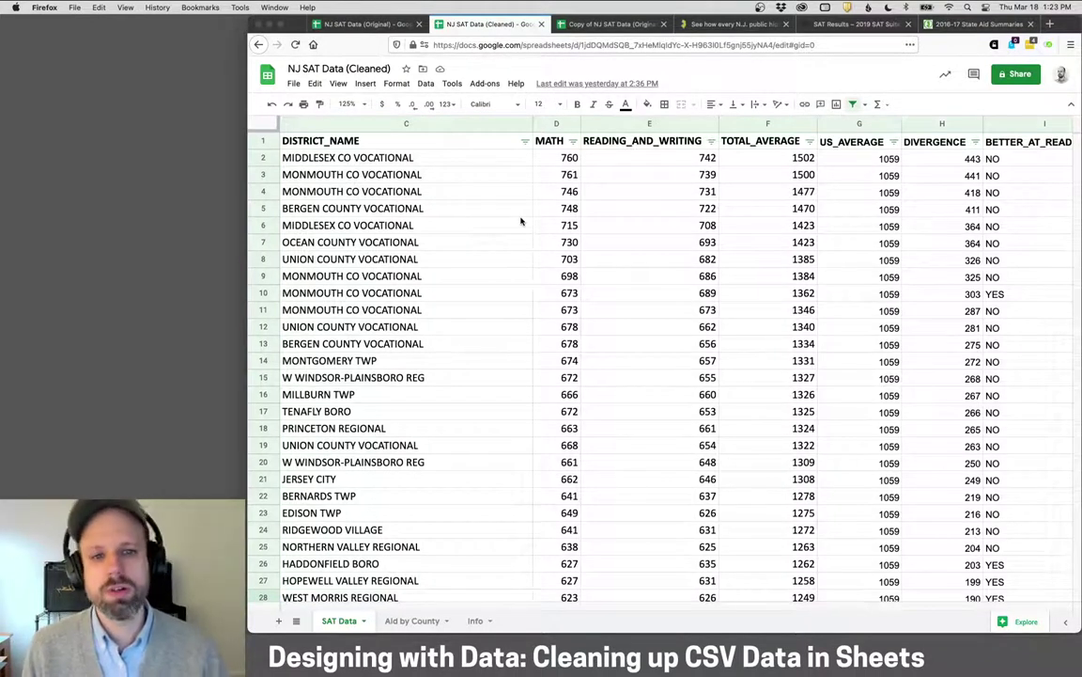
scroll(521, 220, right, 5)
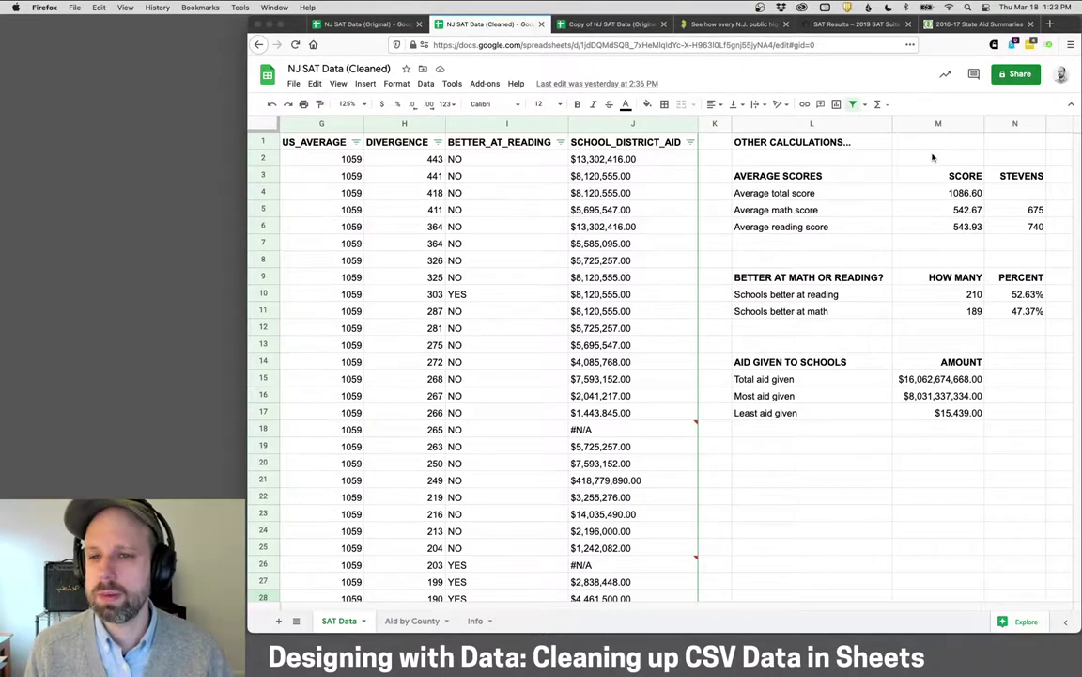
scroll(485, 169, left, 10)
scroll(658, 158, right, 5)
scroll(756, 159, right, 2)
scroll(756, 159, left, 2)
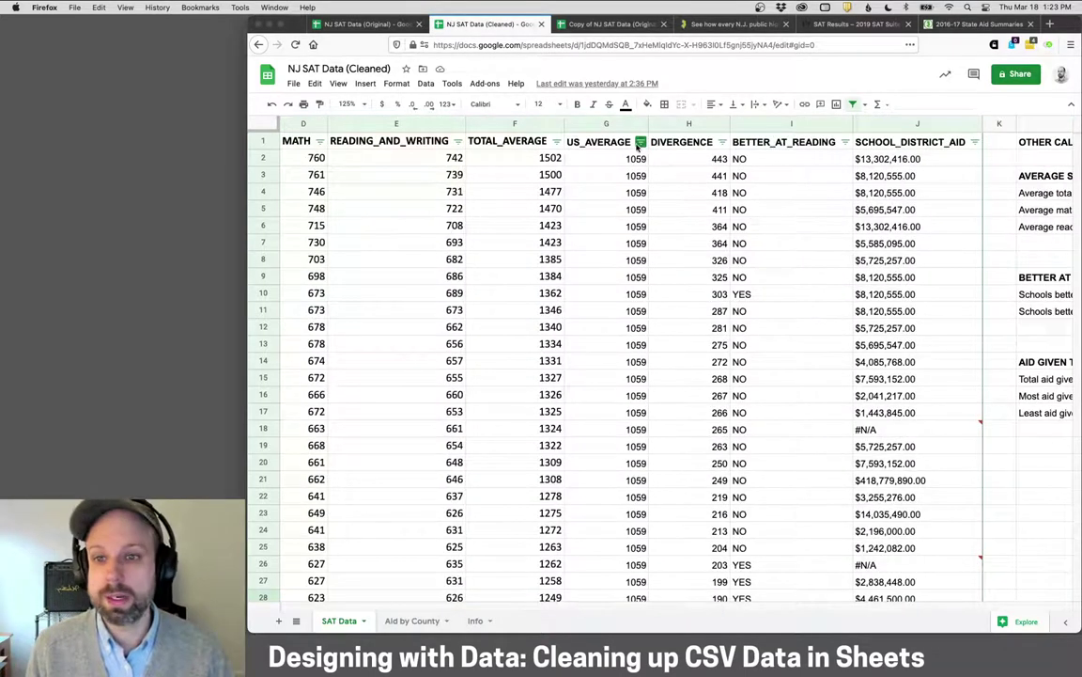
Sort the cleaned SAT data by the DIVERGENCE column in ascending order.
click(640, 141)
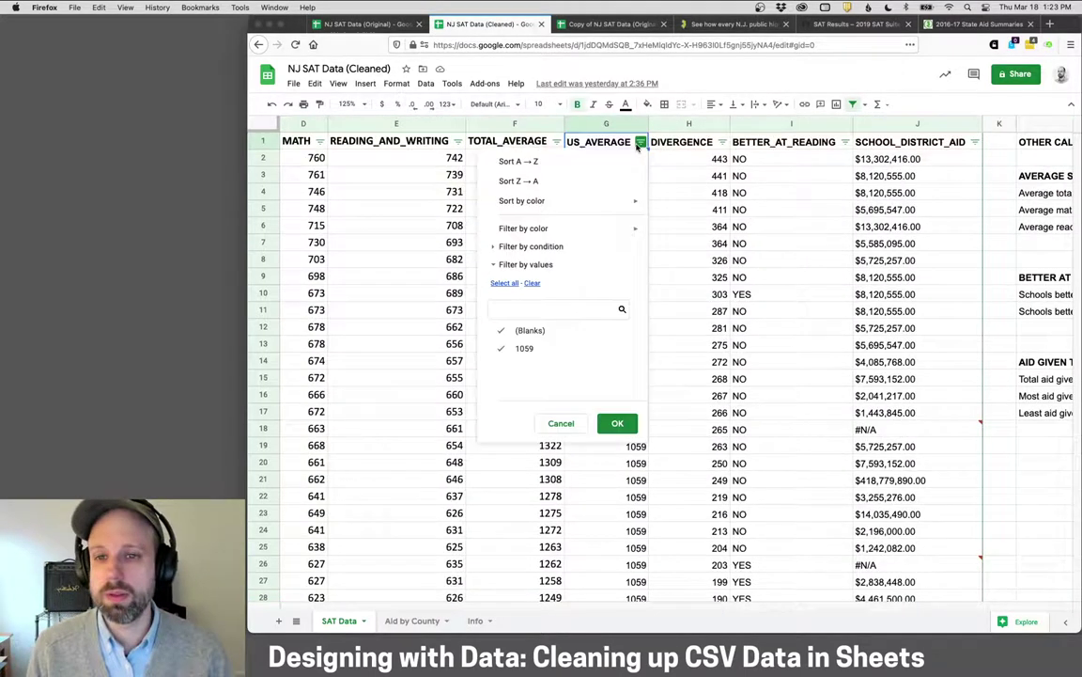
click(722, 142)
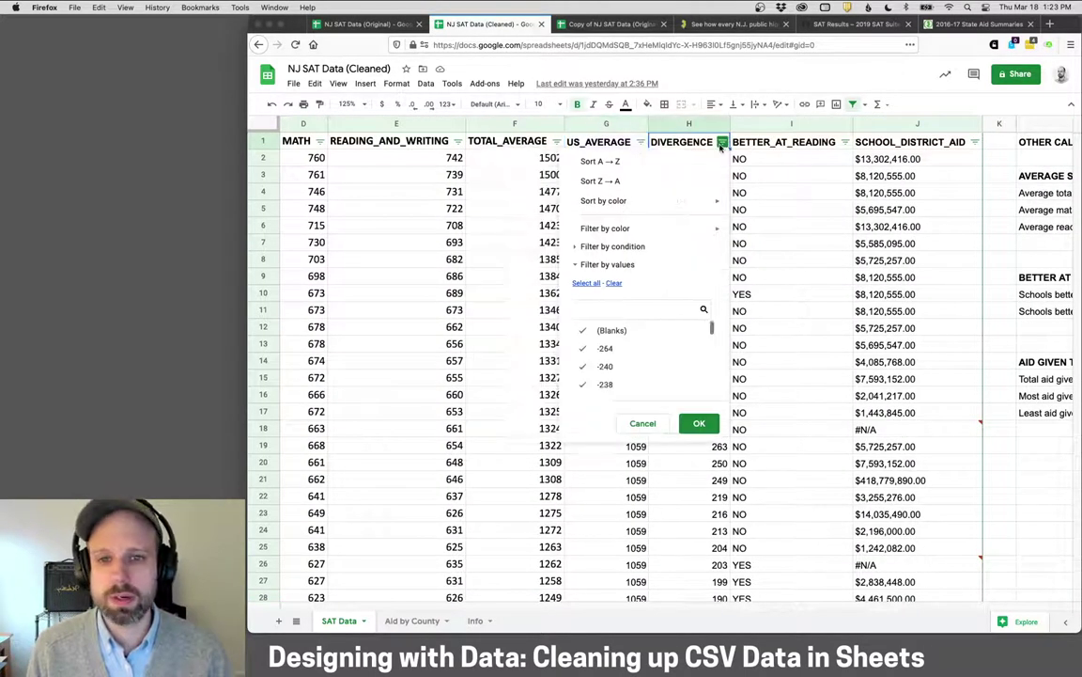
click(599, 160)
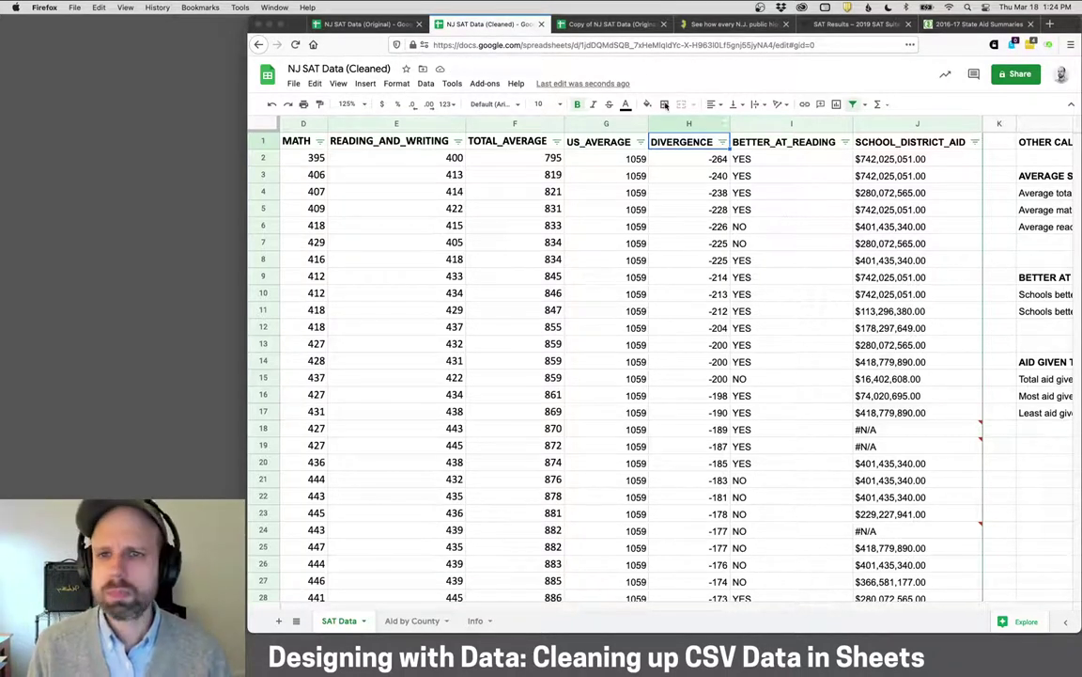
Open Copy of NJ SAT Data (Original), revisit the source article's table, and examine the copy's column headers.
click(587, 24)
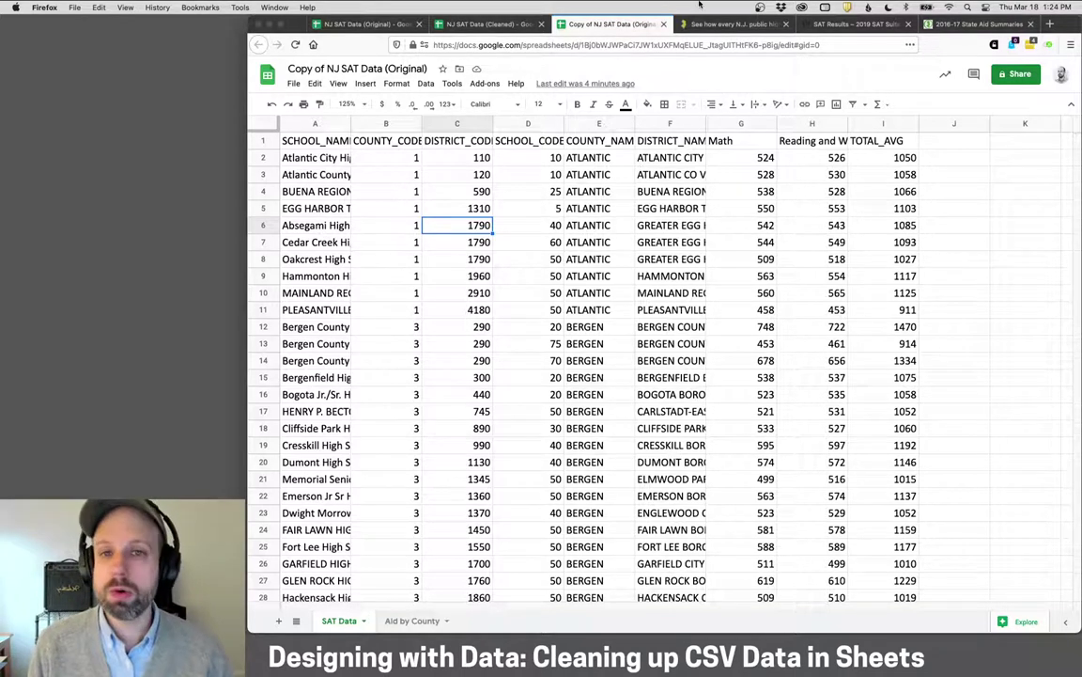
click(733, 23)
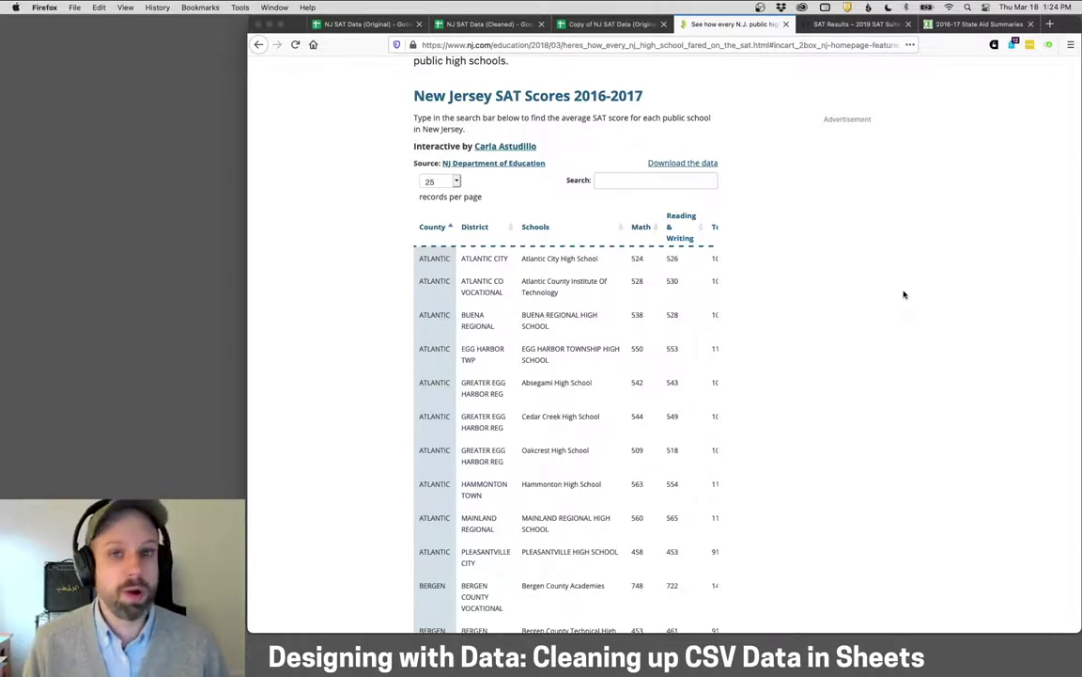
key(ctrl+shift+Tab)
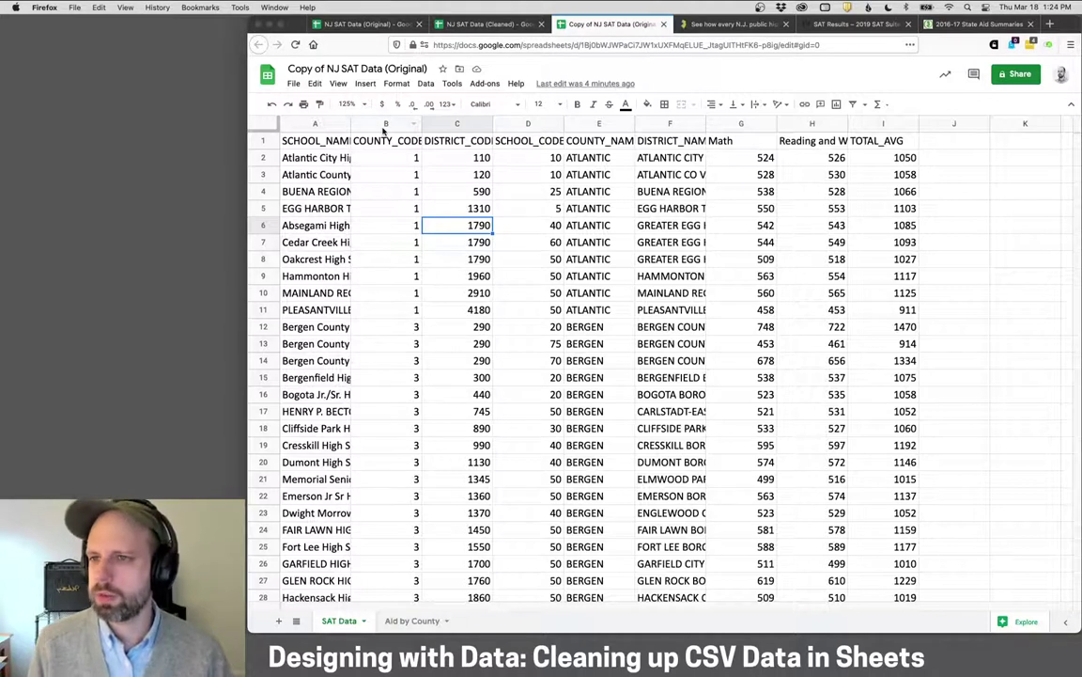
click(282, 141)
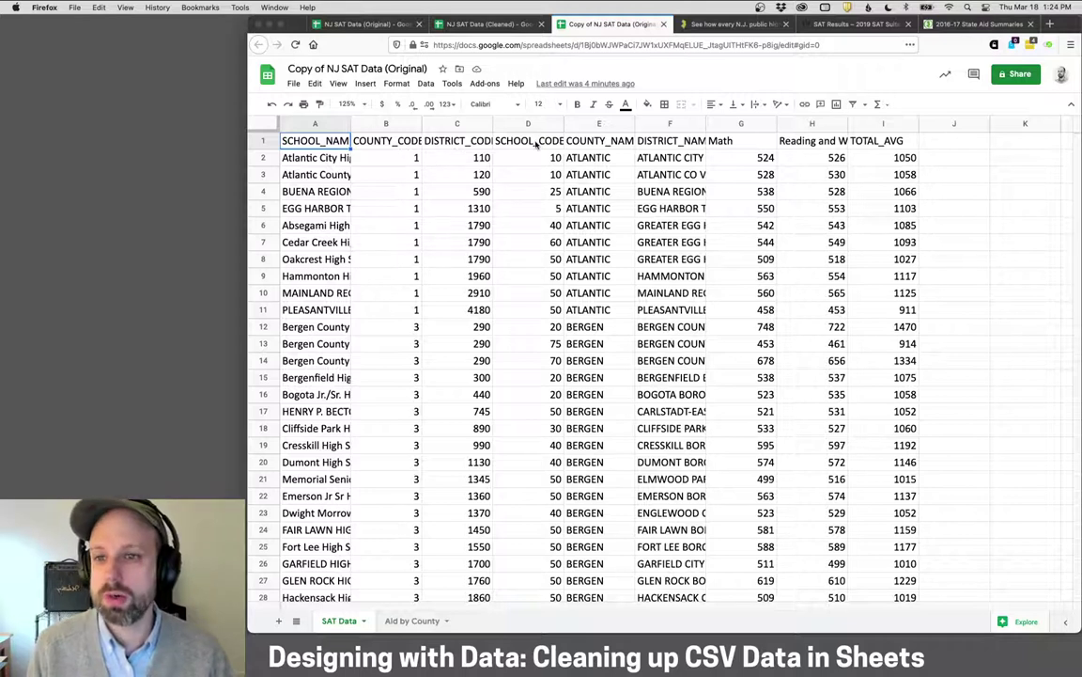
click(602, 141)
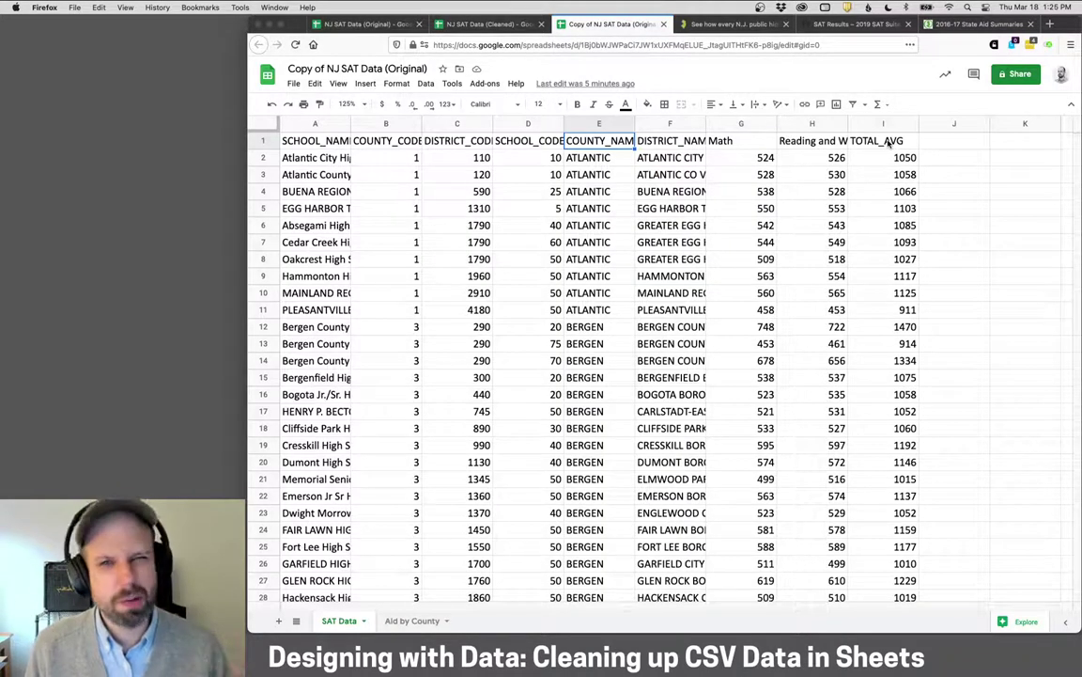
Delete the COUNTY_CODE column from the copied SAT Data sheet.
click(386, 124)
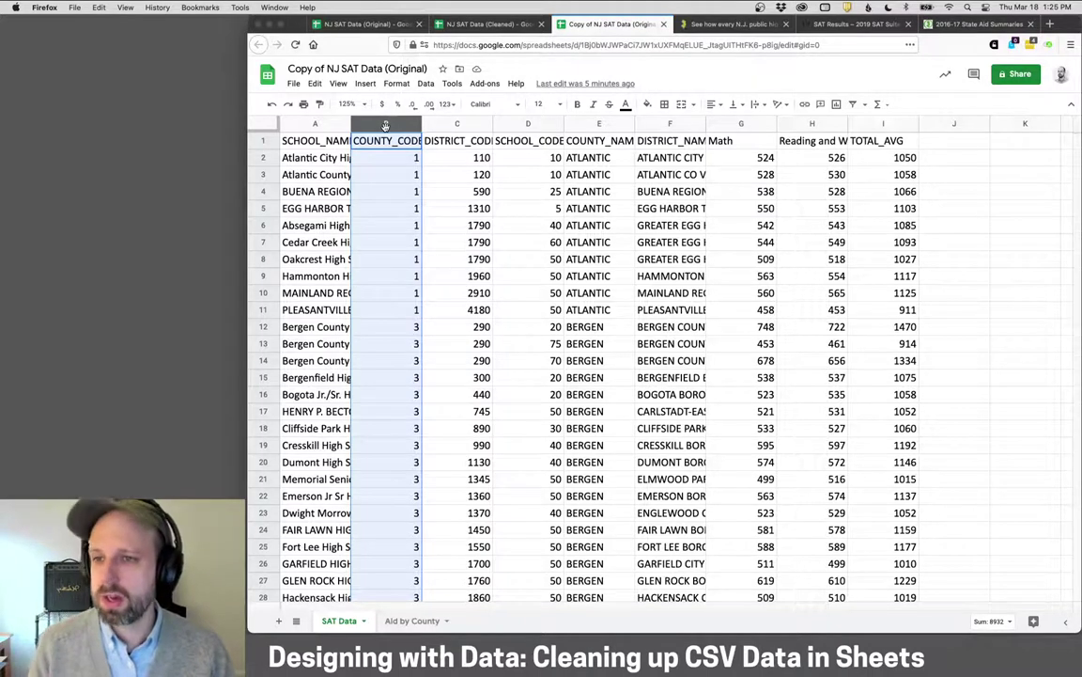
right_click(385, 126)
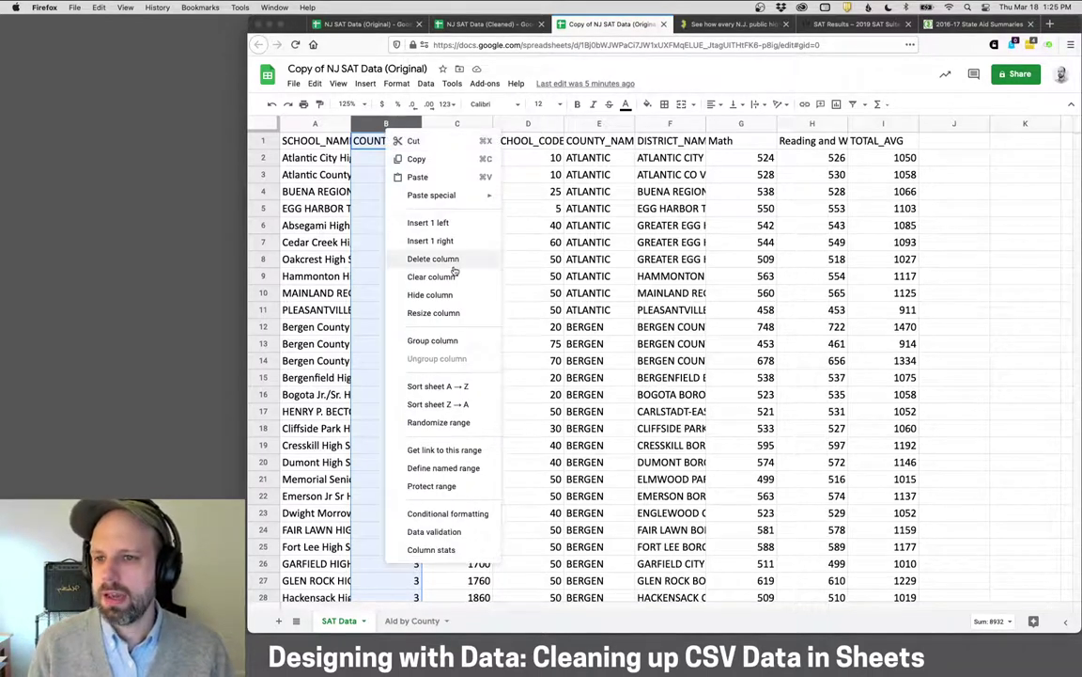
click(413, 257)
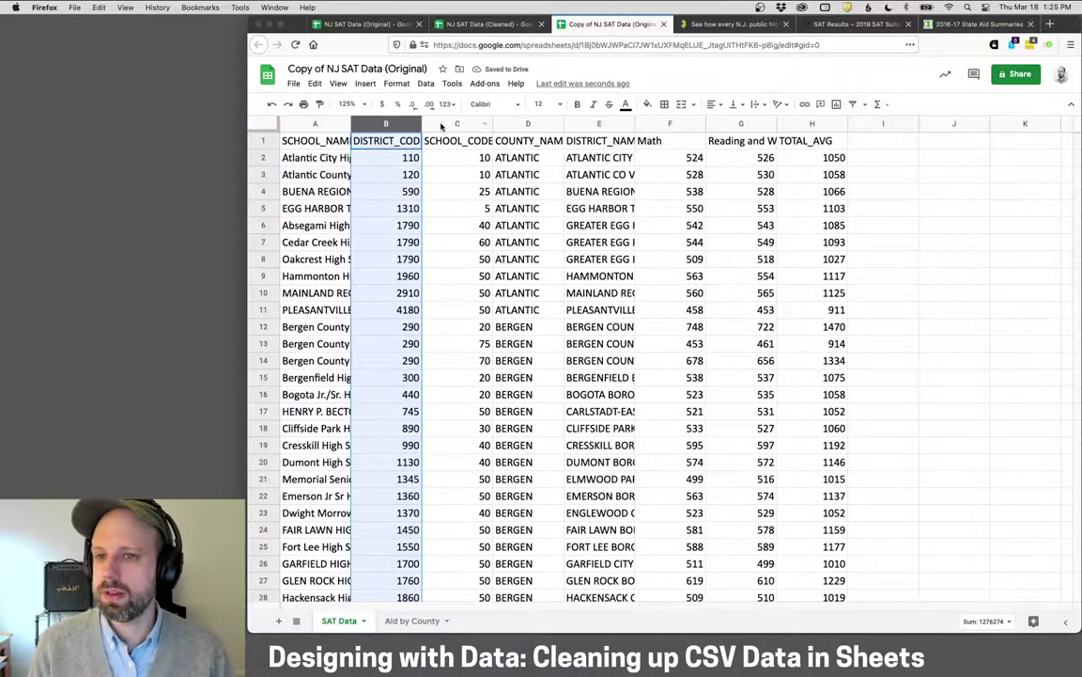
Delete the adjacent DISTRICT_CODE, SCHOOL_CODE and COUNTY_NAME columns together.
shift+click(440, 126)
shift+click(514, 126)
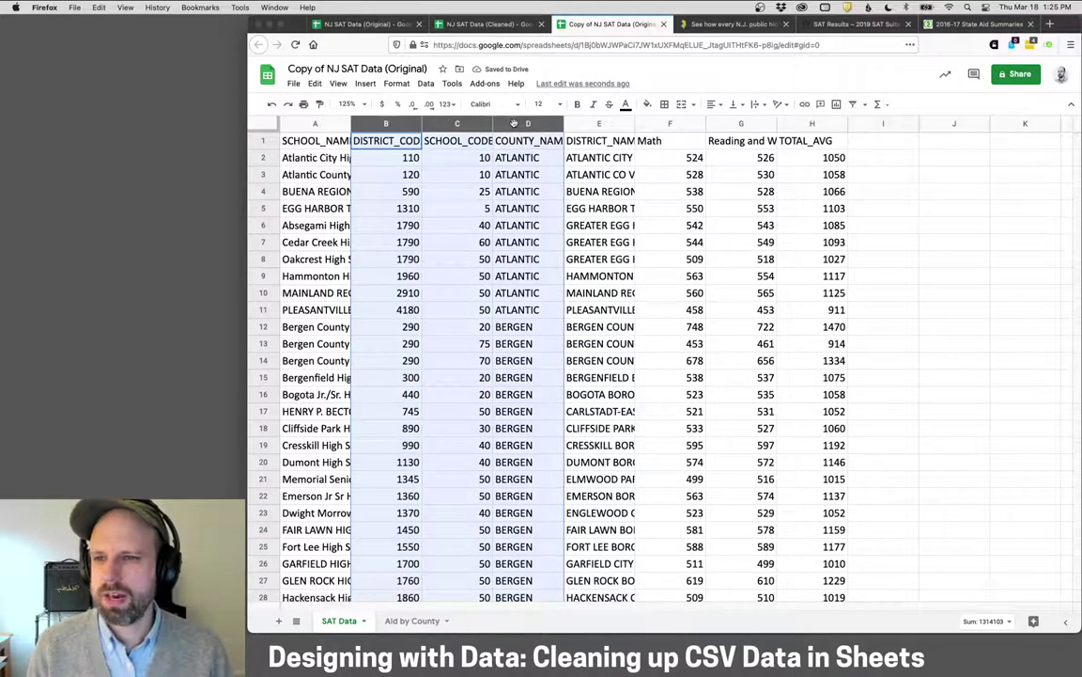
right_click(507, 125)
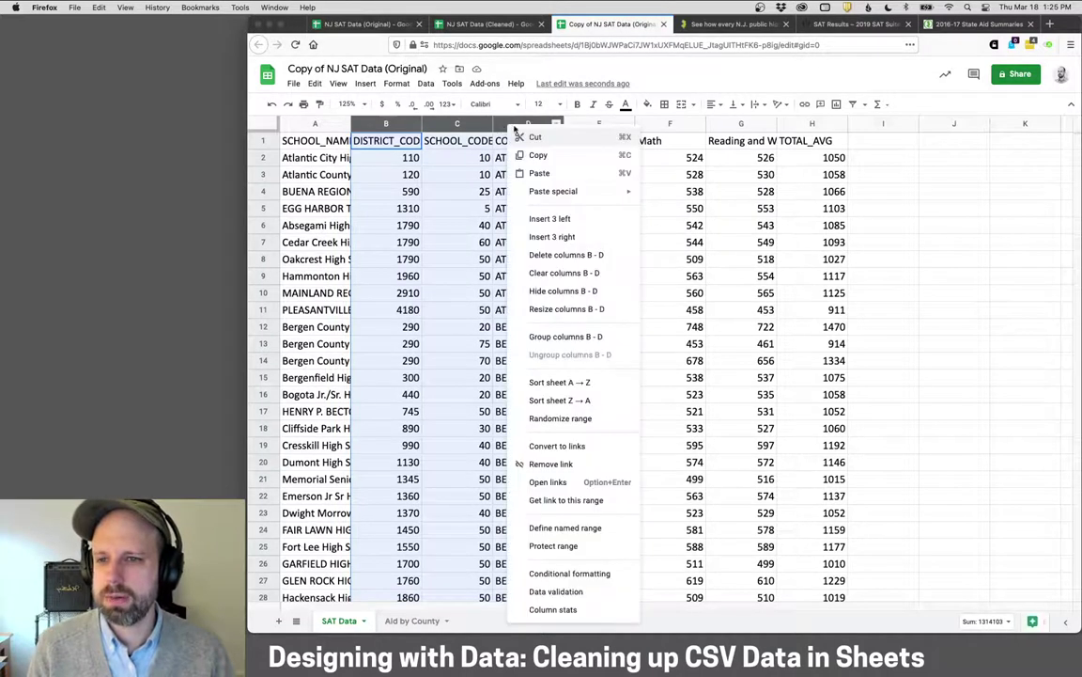
click(558, 255)
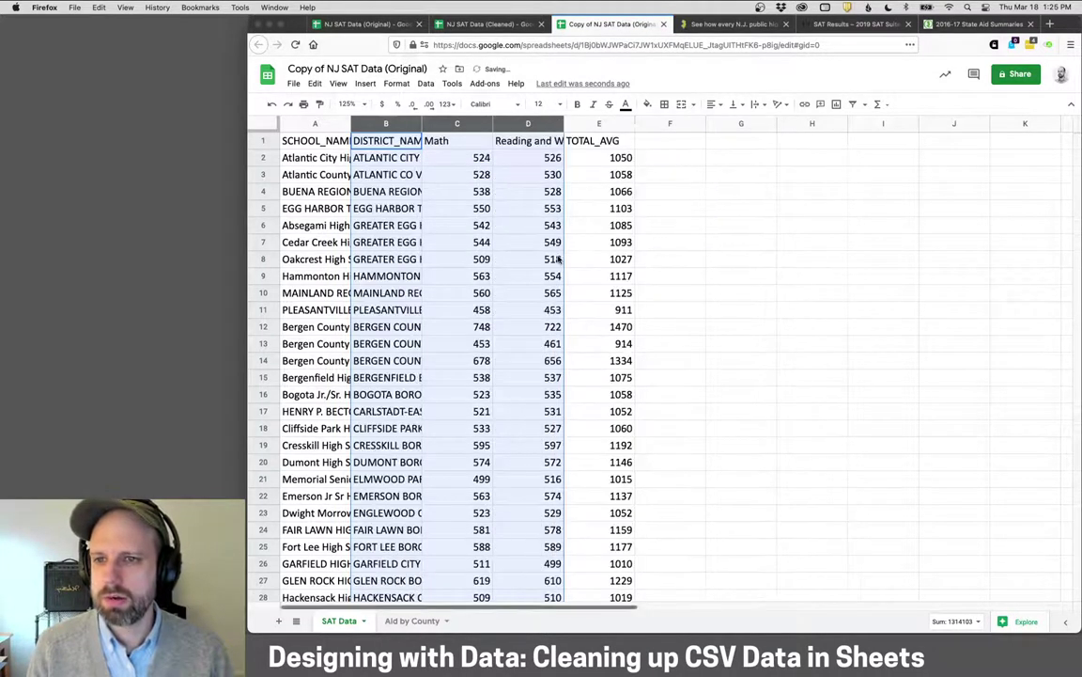
click(457, 194)
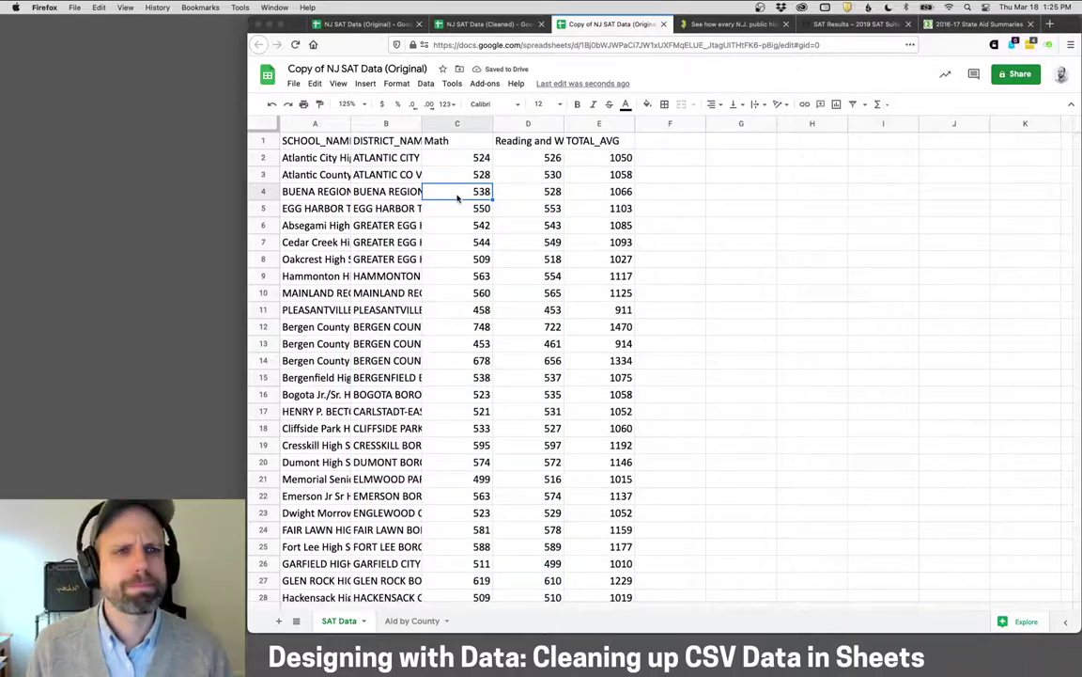
Rename the three score column headers as MATH, READING_AND_WRITING and AVERAGE_SAT.
click(302, 141)
double_click(303, 141)
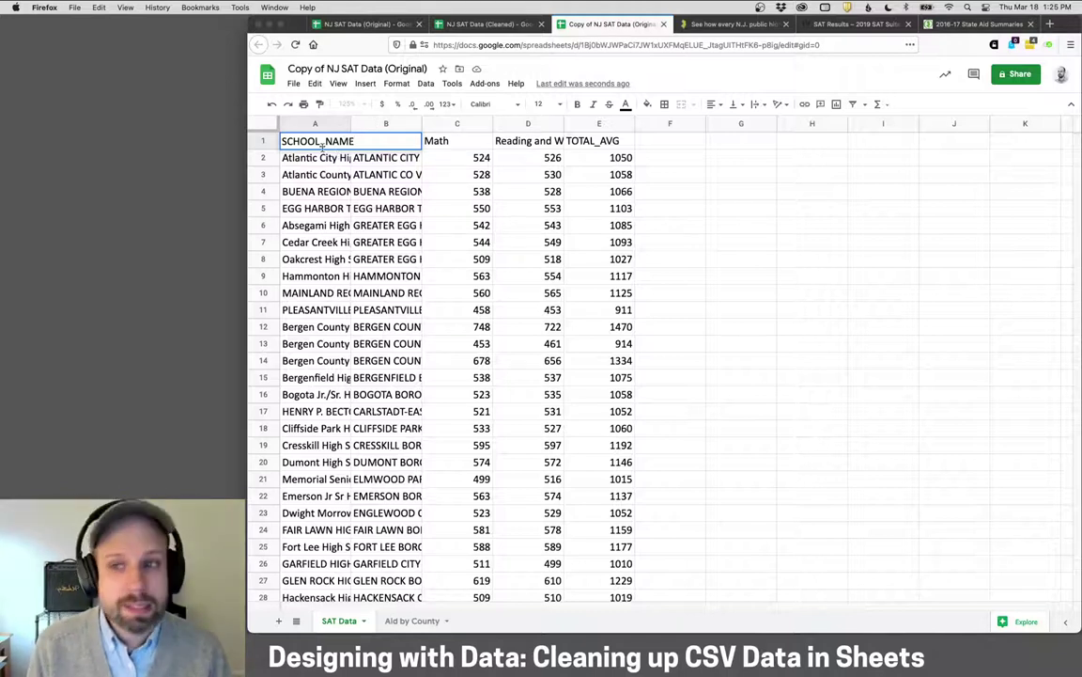
click(462, 140)
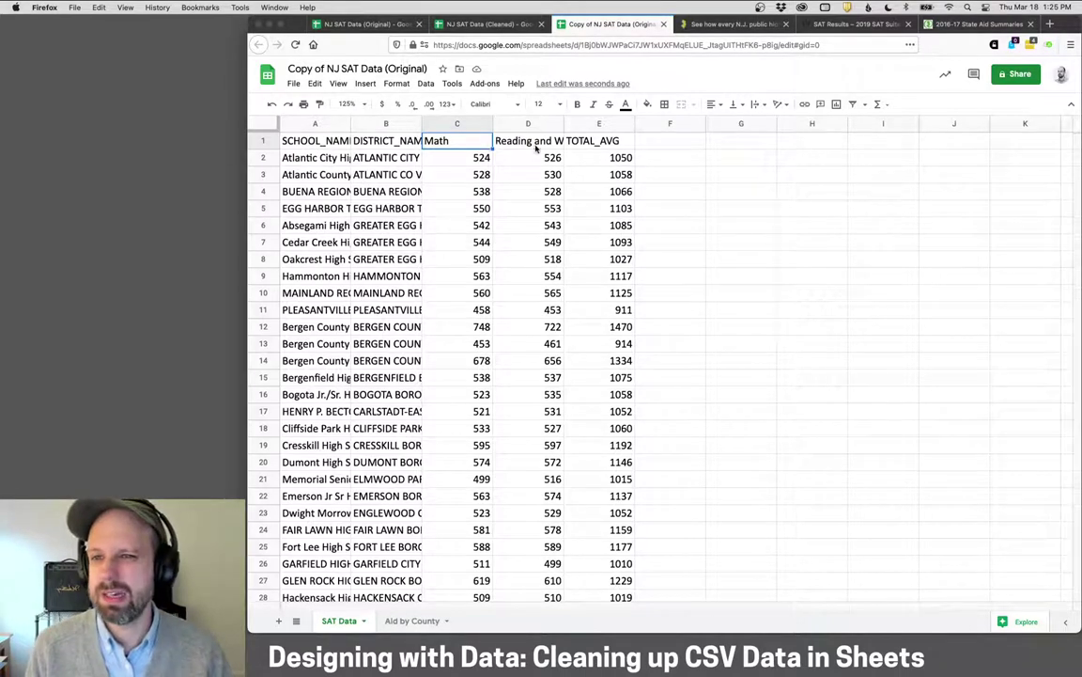
key(Right)
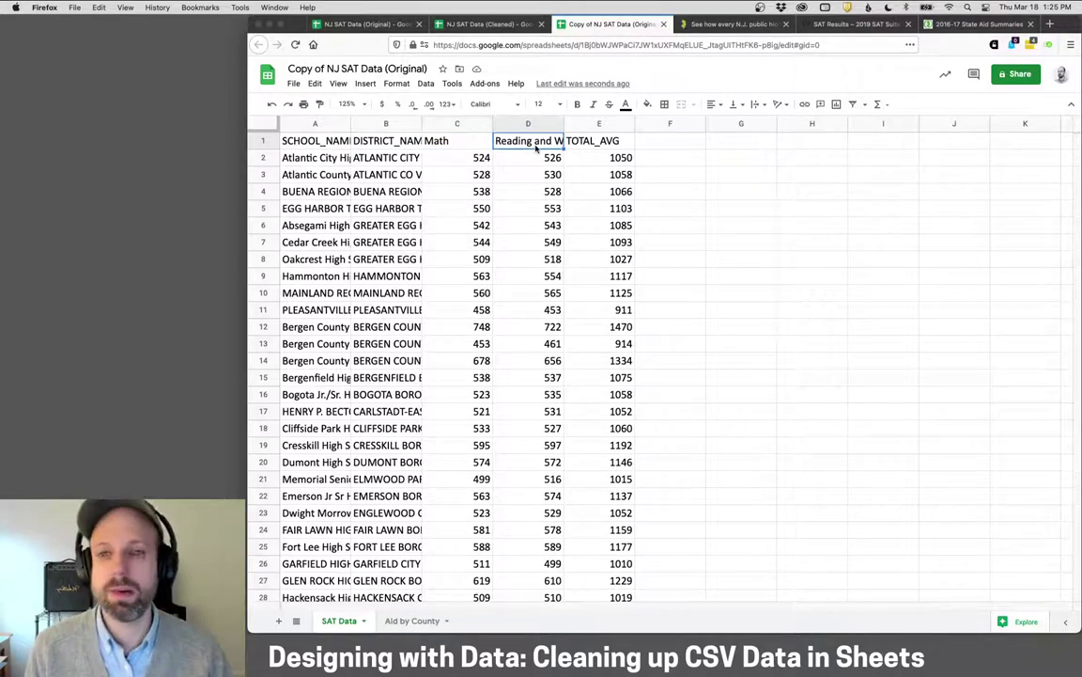
click(475, 142)
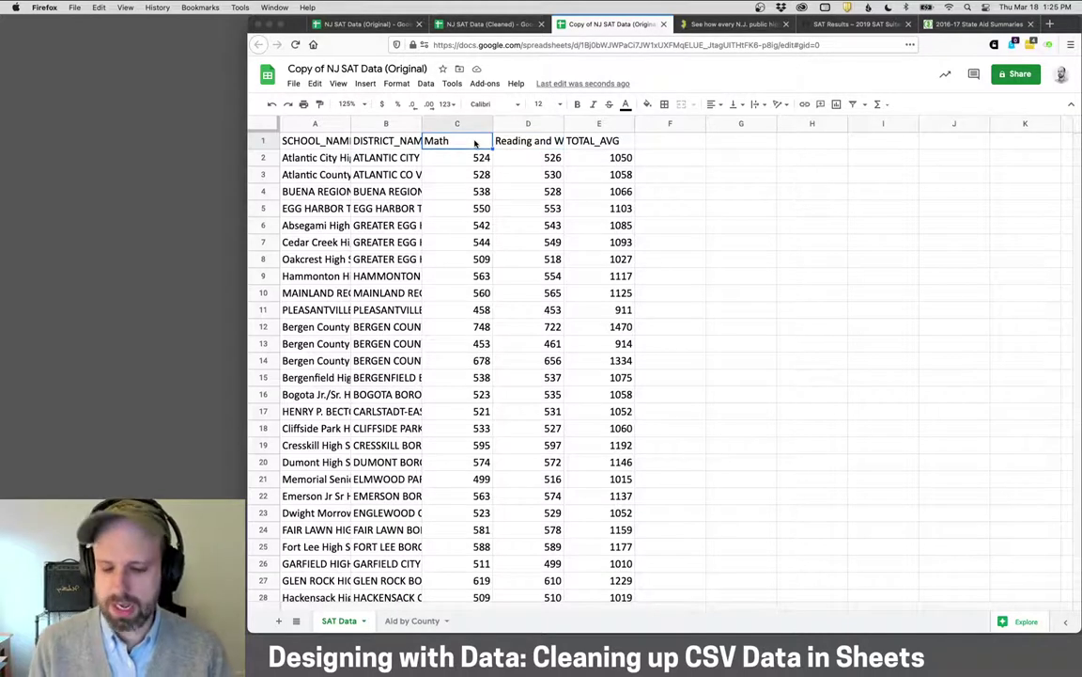
text(MATH)
key(Tab)
text(READING_AND_WRITING)
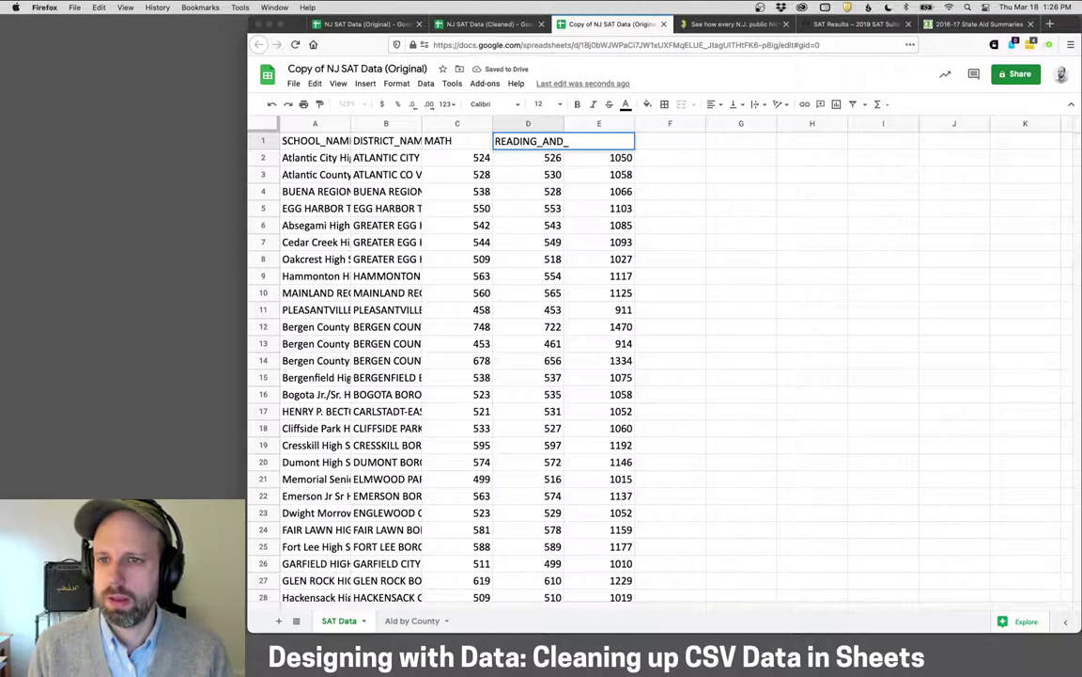
key(Tab)
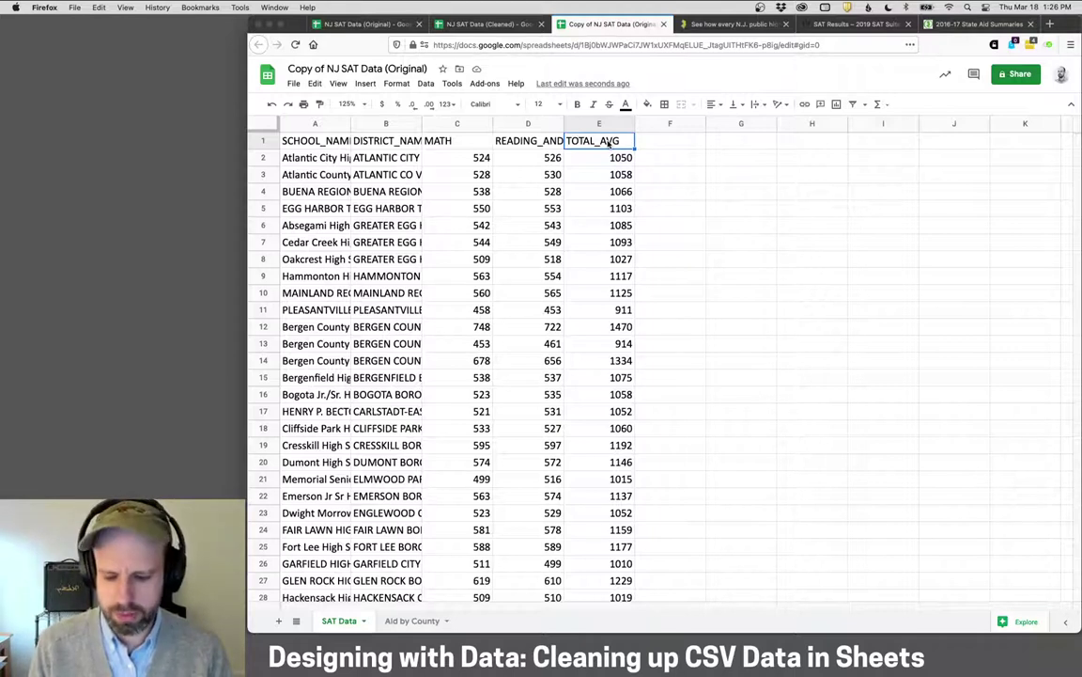
text(AVER)
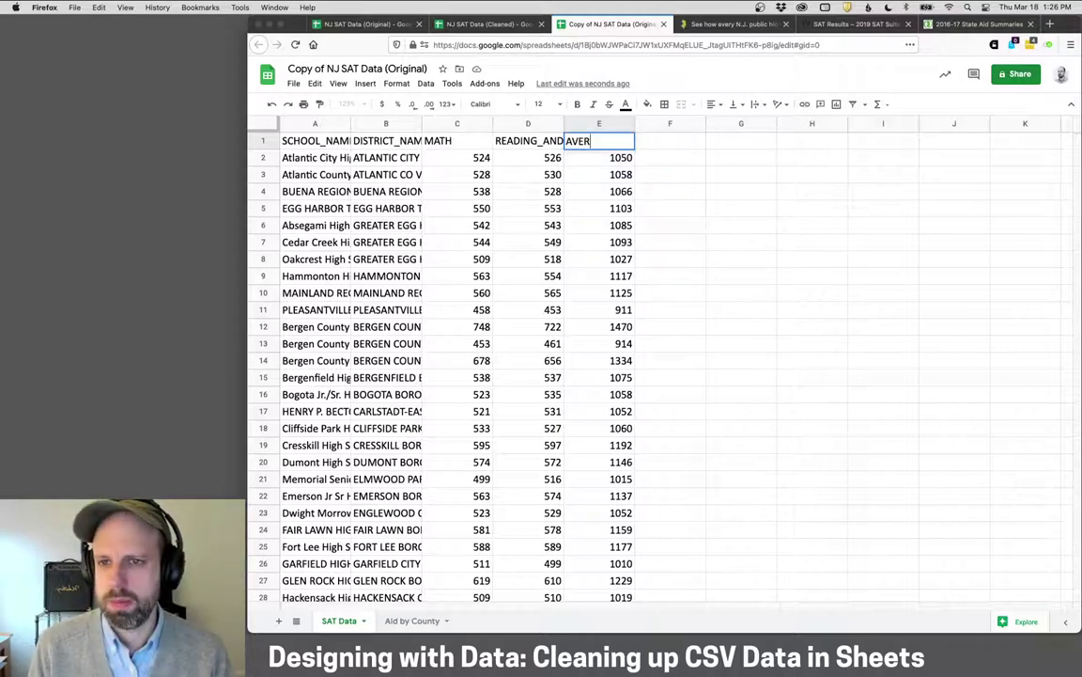
text(AGE_SAT)
key(Return)
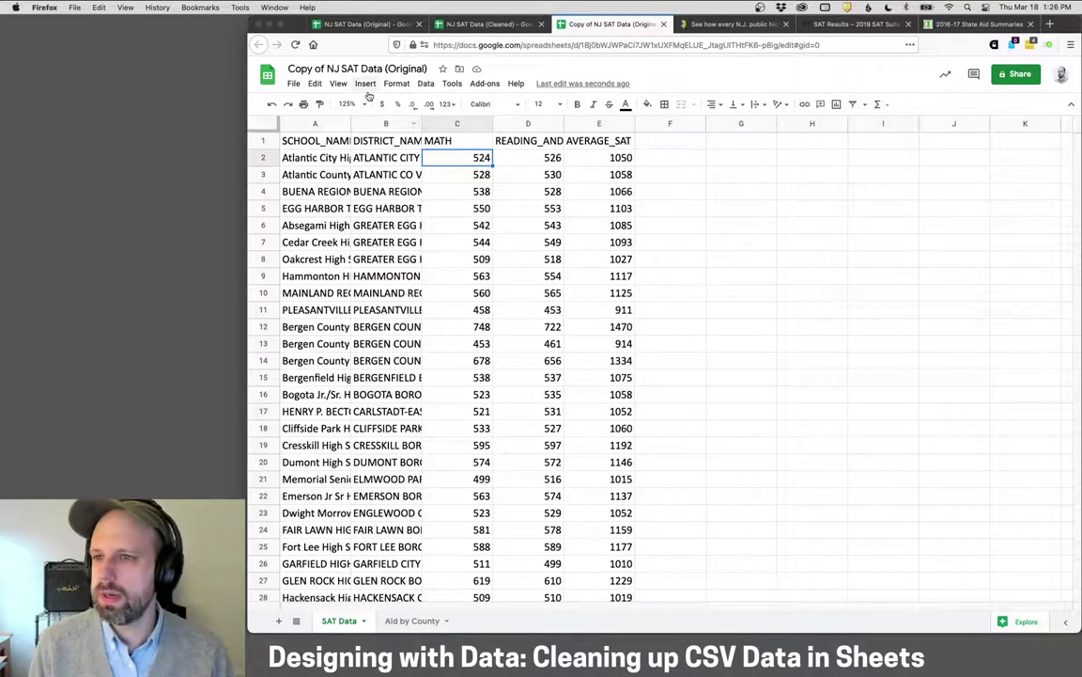
Resize columns A through E, SCHOOL_NAME to AVERAGE_SAT, so their widths fit the data.
click(321, 123)
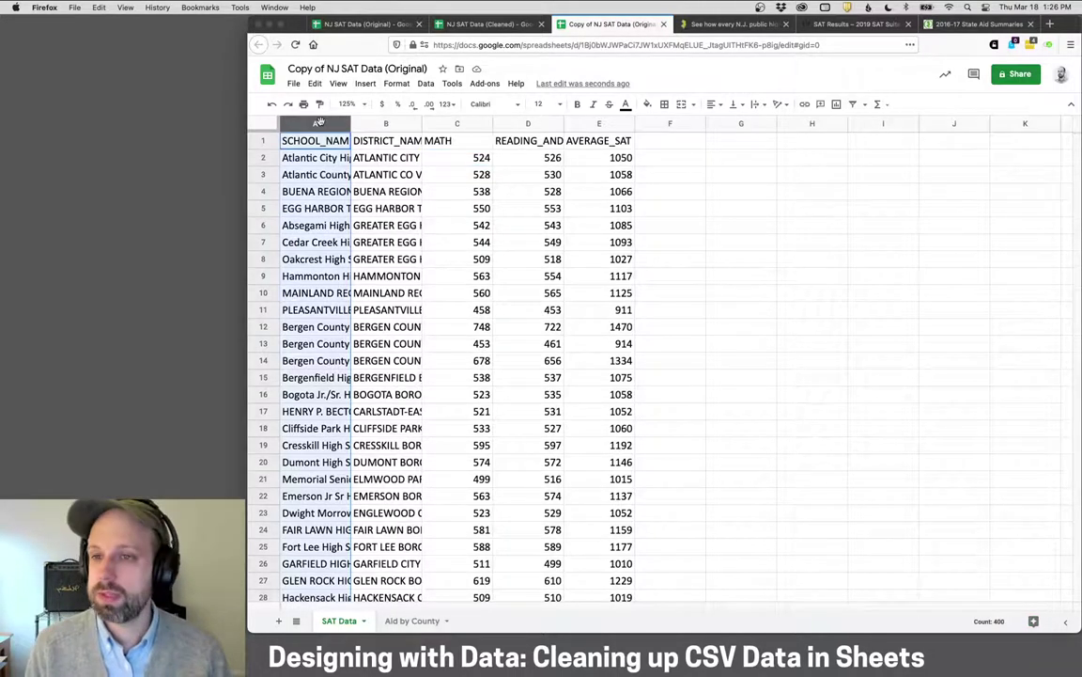
shift+click(587, 124)
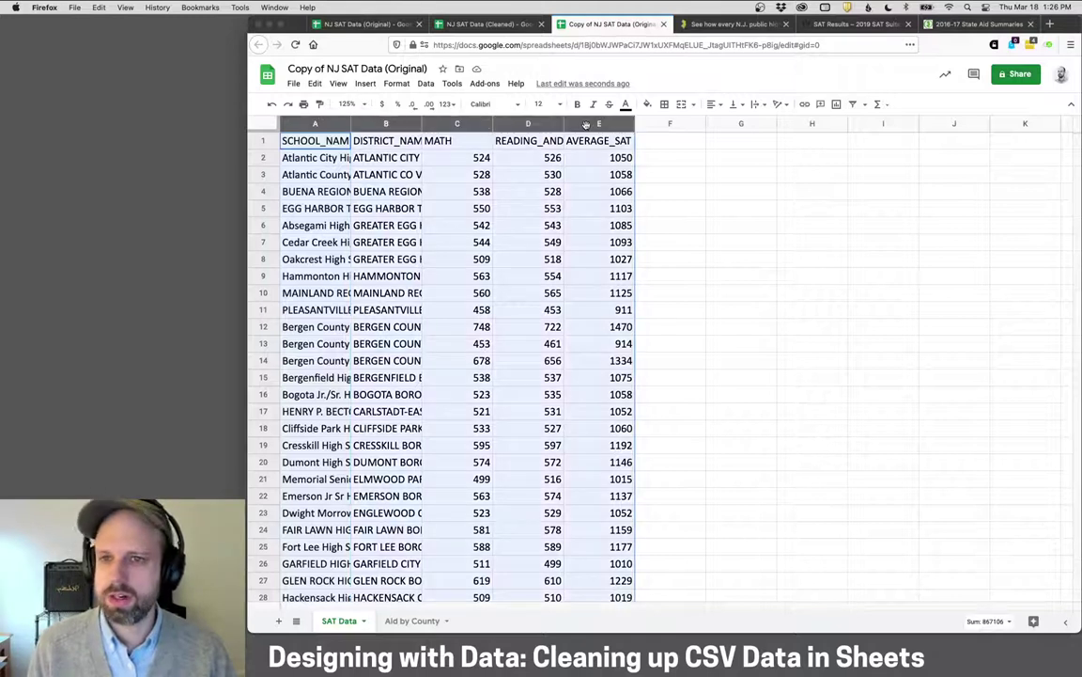
right_click(586, 124)
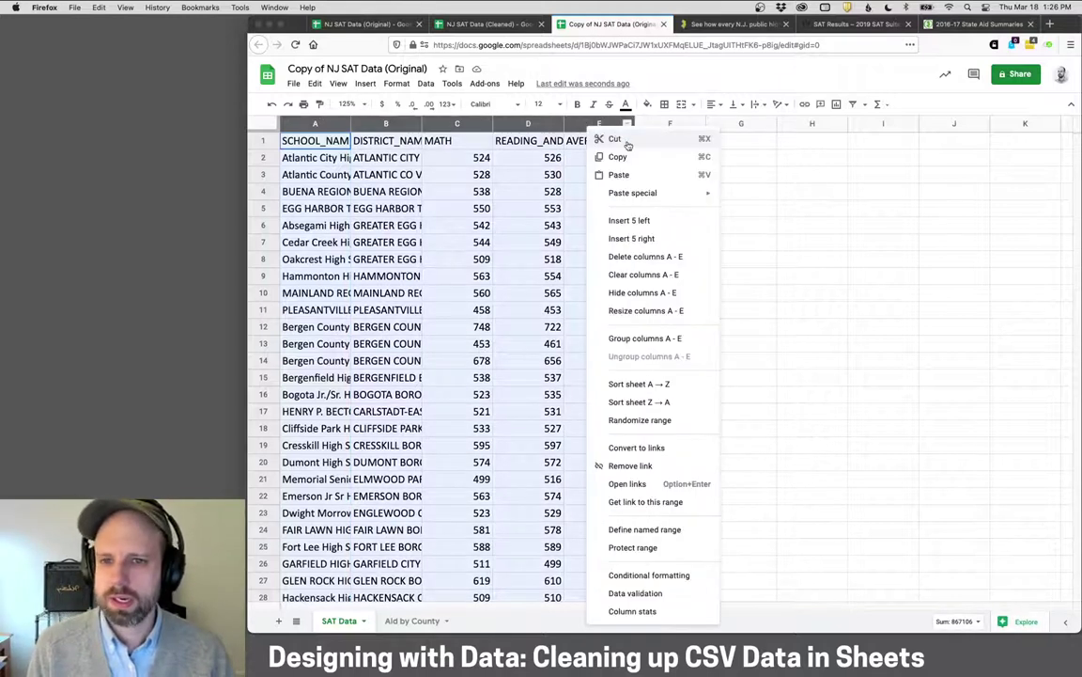
click(657, 311)
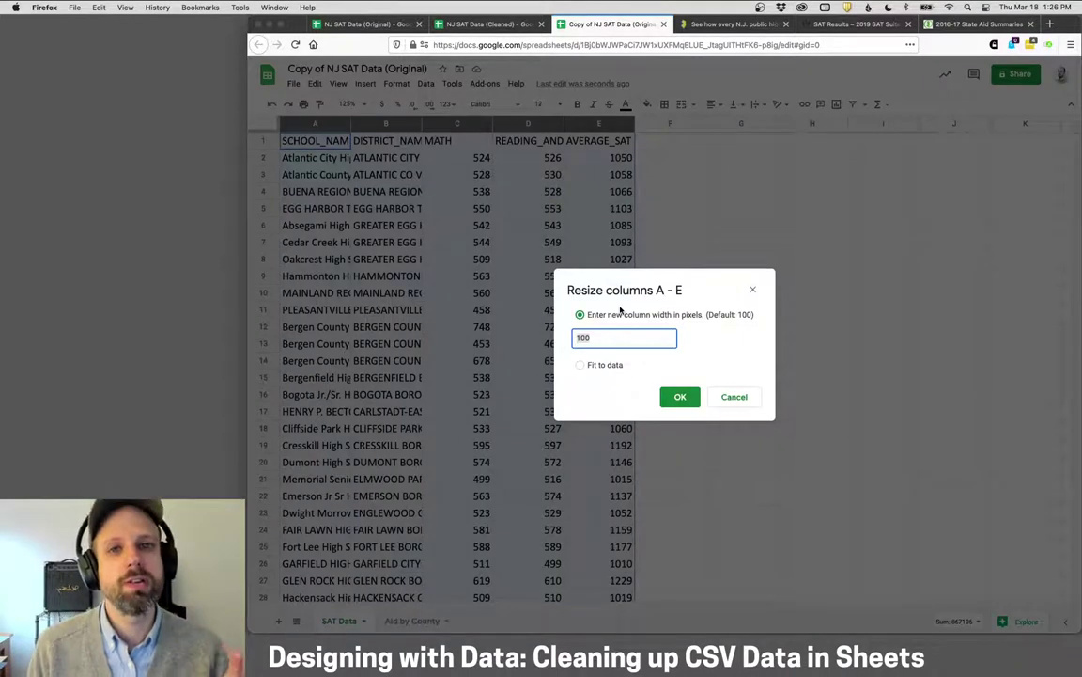
click(580, 364)
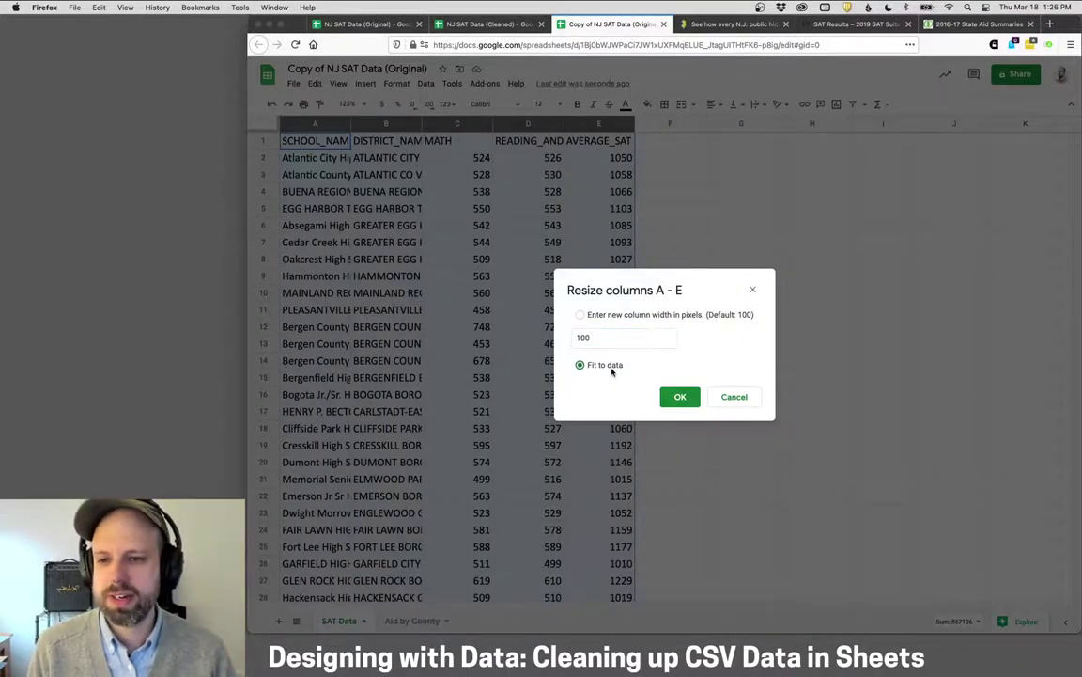
click(683, 396)
click(685, 273)
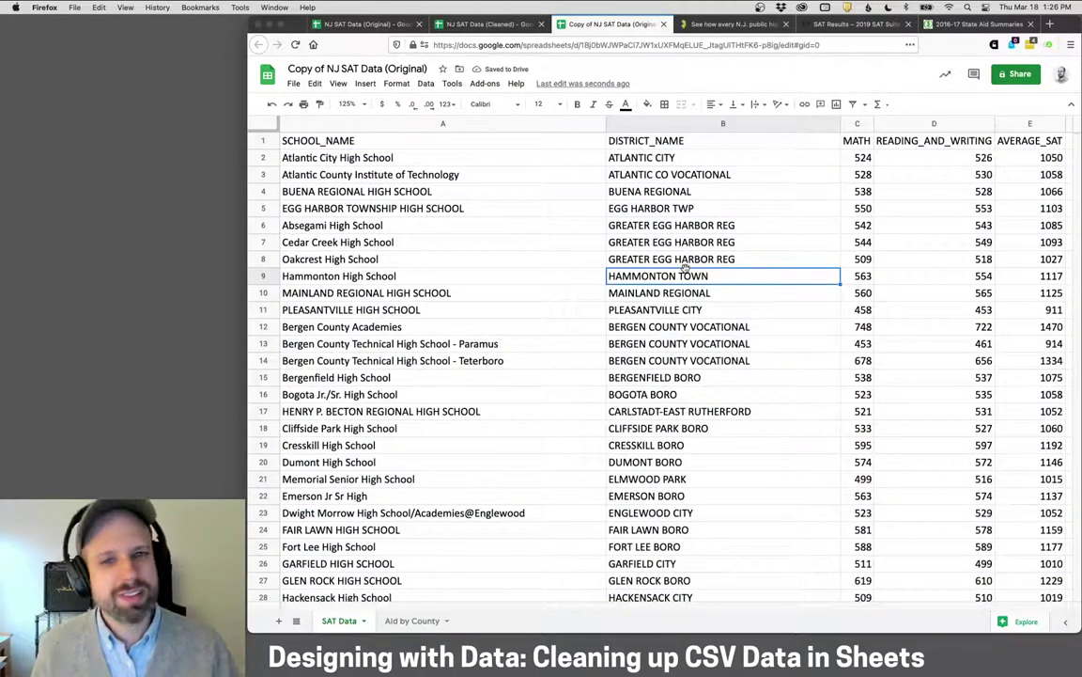
scroll(686, 270, right, 5)
scroll(685, 270, left, 5)
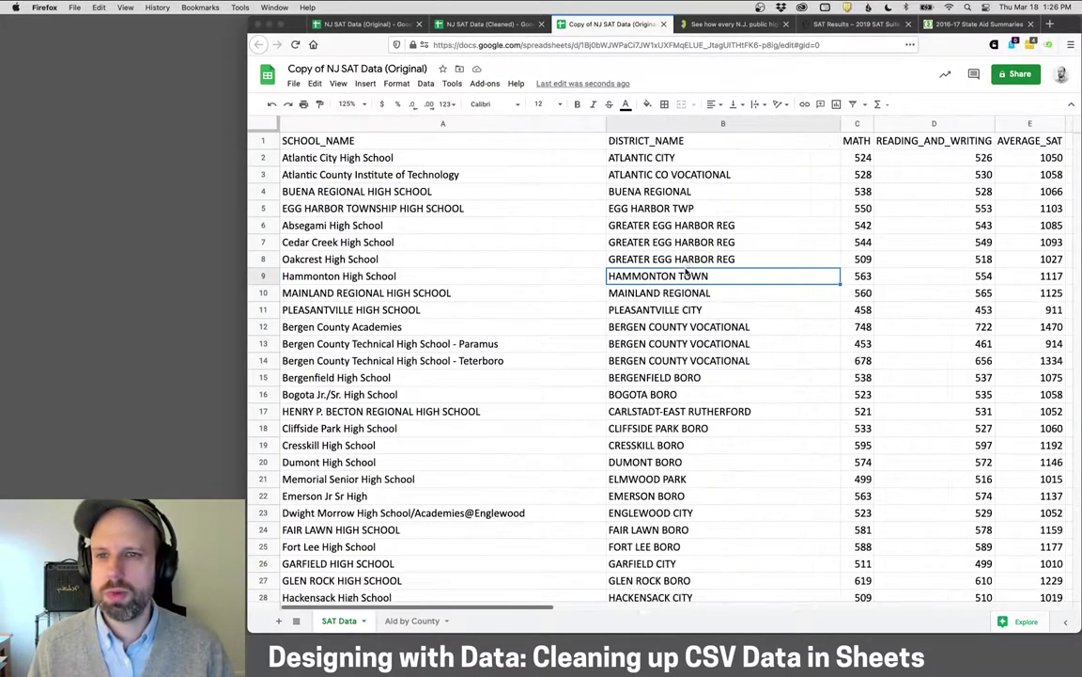
Make the entire header row of the SAT Data sheet bold.
click(265, 140)
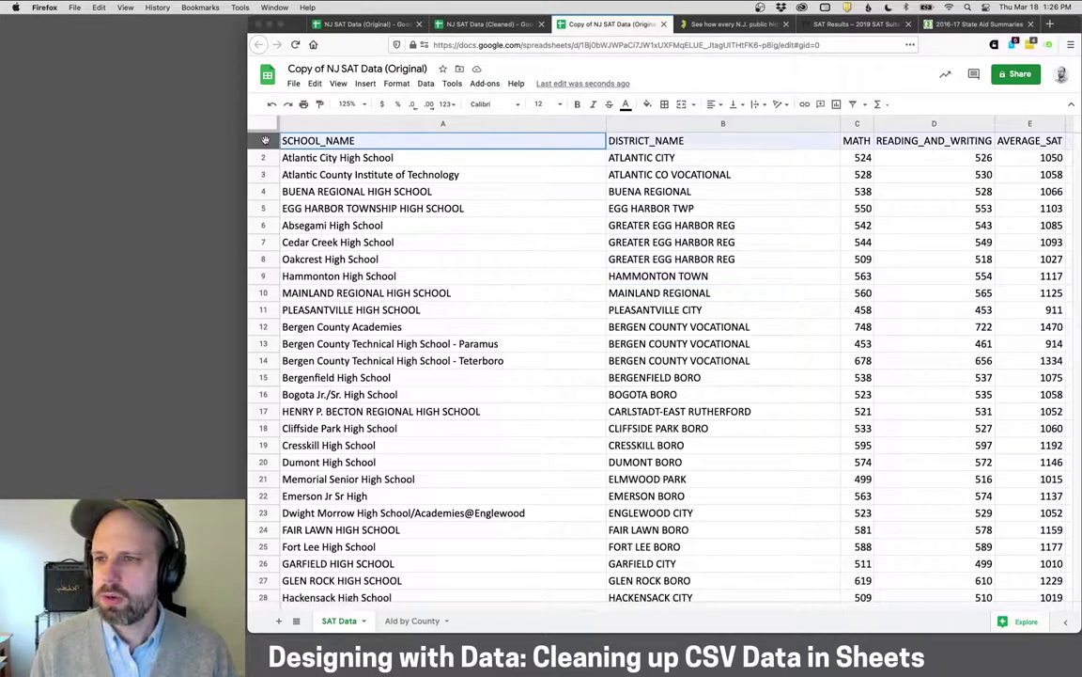
key(ctrl+b)
click(423, 191)
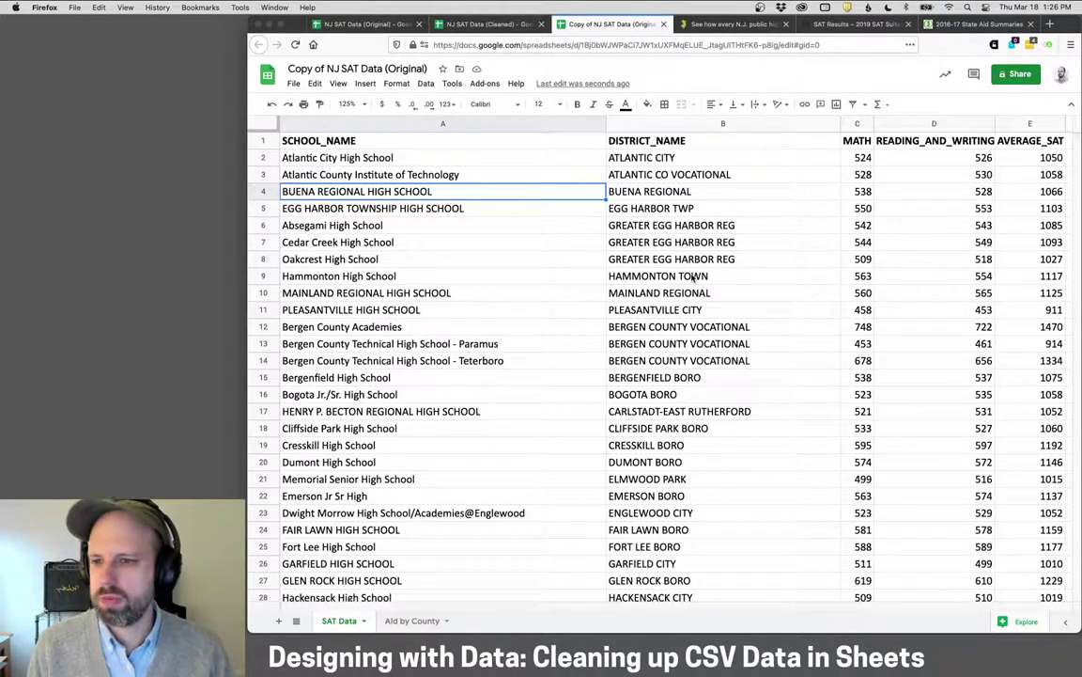
Review the capitalization of the school and district names and insert one blank column directly after SCHOOL_NAME.
click(358, 173)
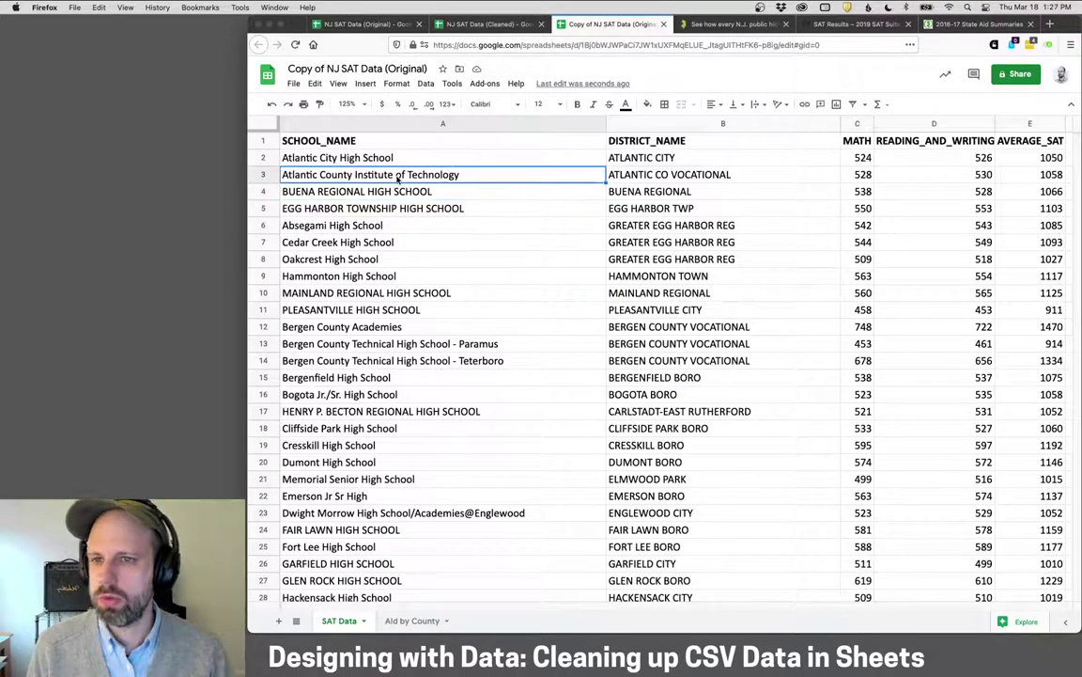
click(625, 281)
scroll(625, 284, down, 10)
scroll(625, 281, down, 20)
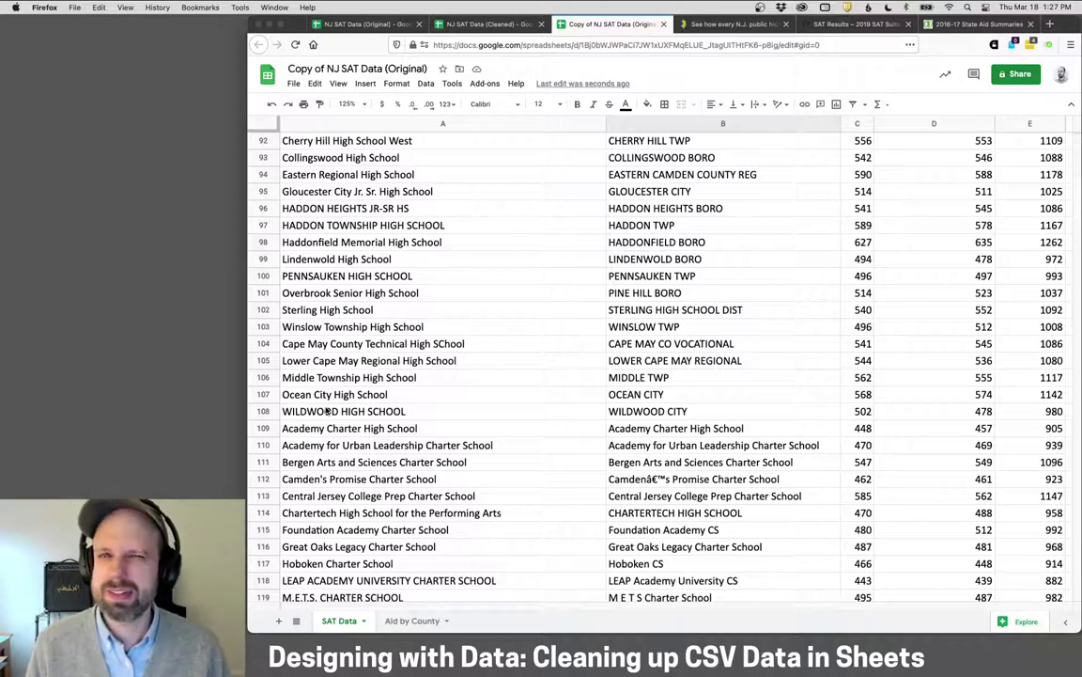
scroll(326, 410, up, 20)
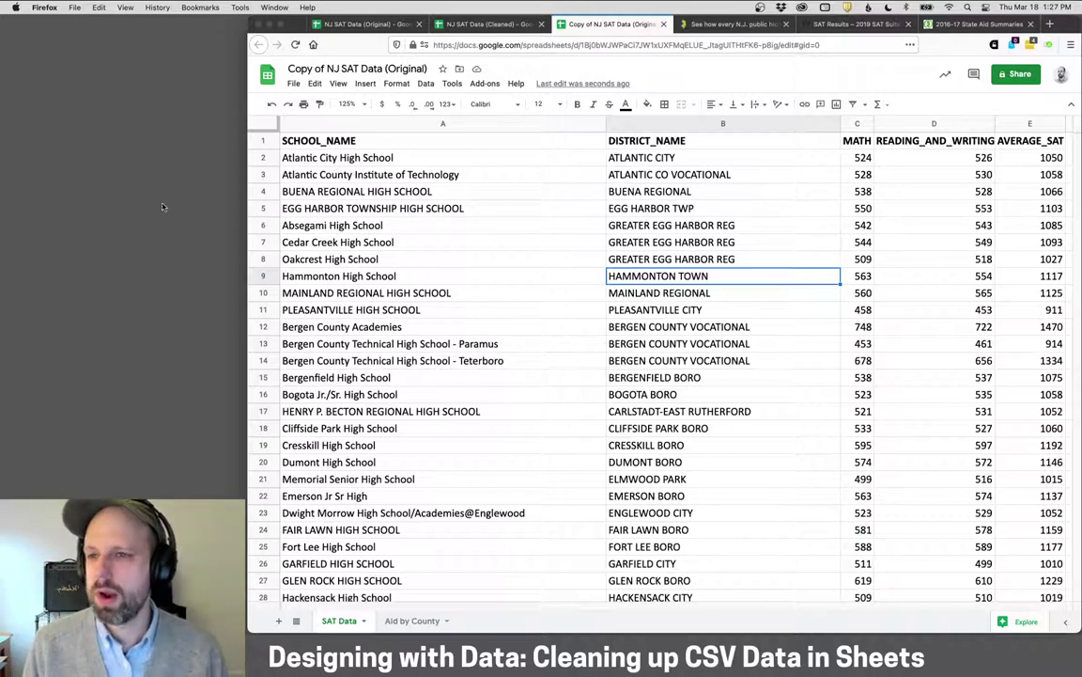
click(319, 174)
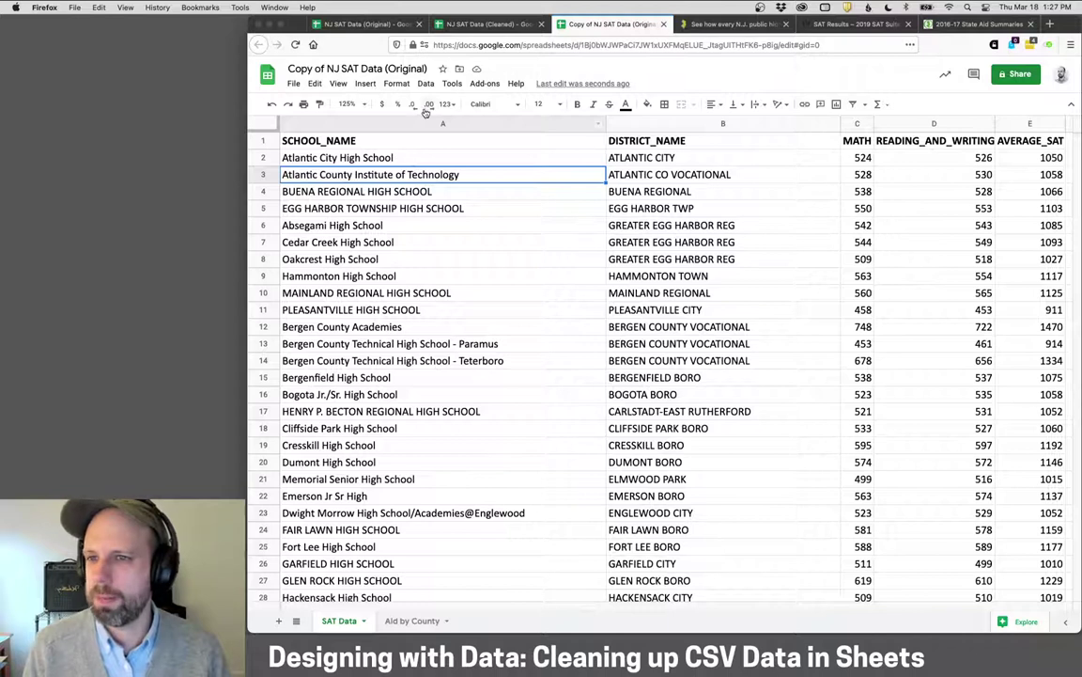
right_click(415, 123)
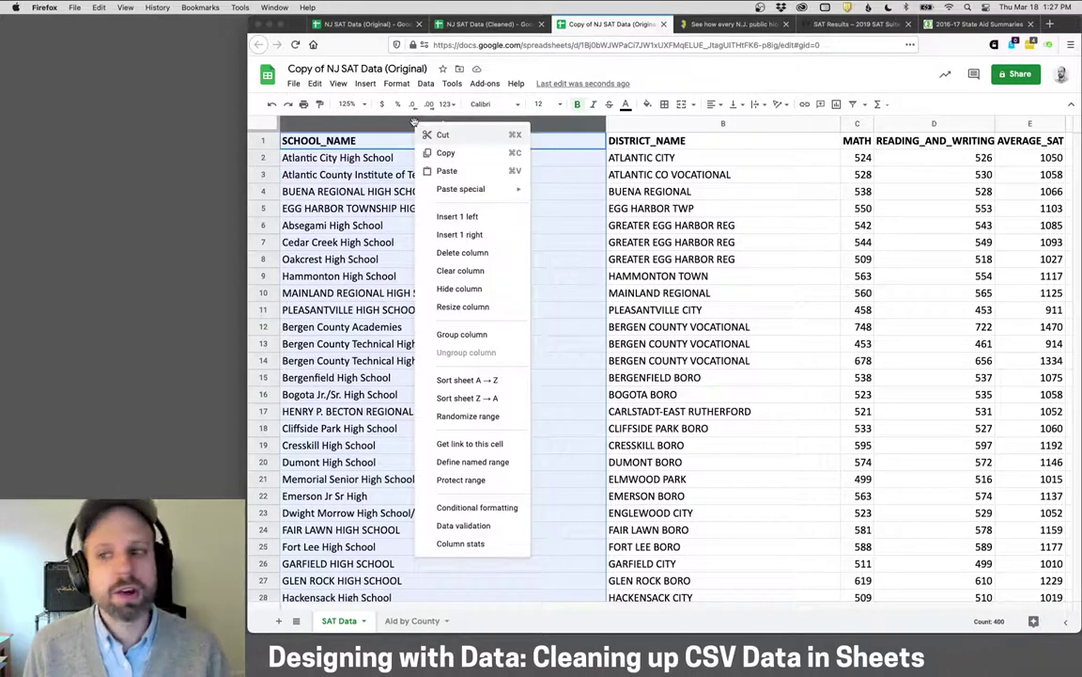
click(473, 234)
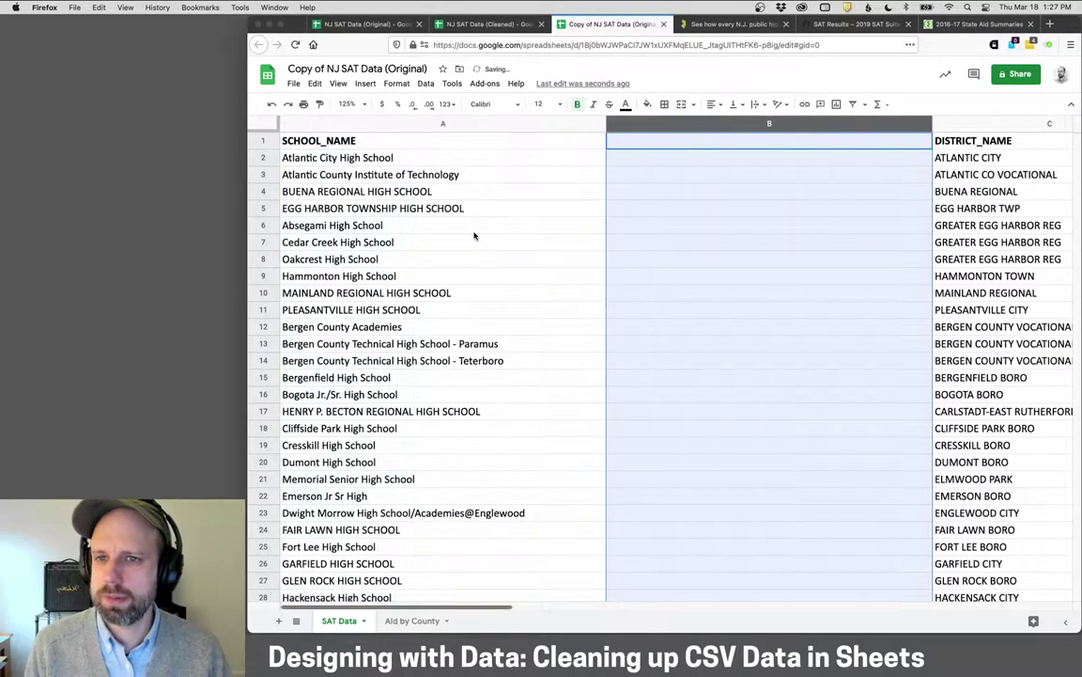
Enter =UPPER(A2) in cell B2 and accept the suggested autofill to apply the formula down the whole column.
click(761, 162)
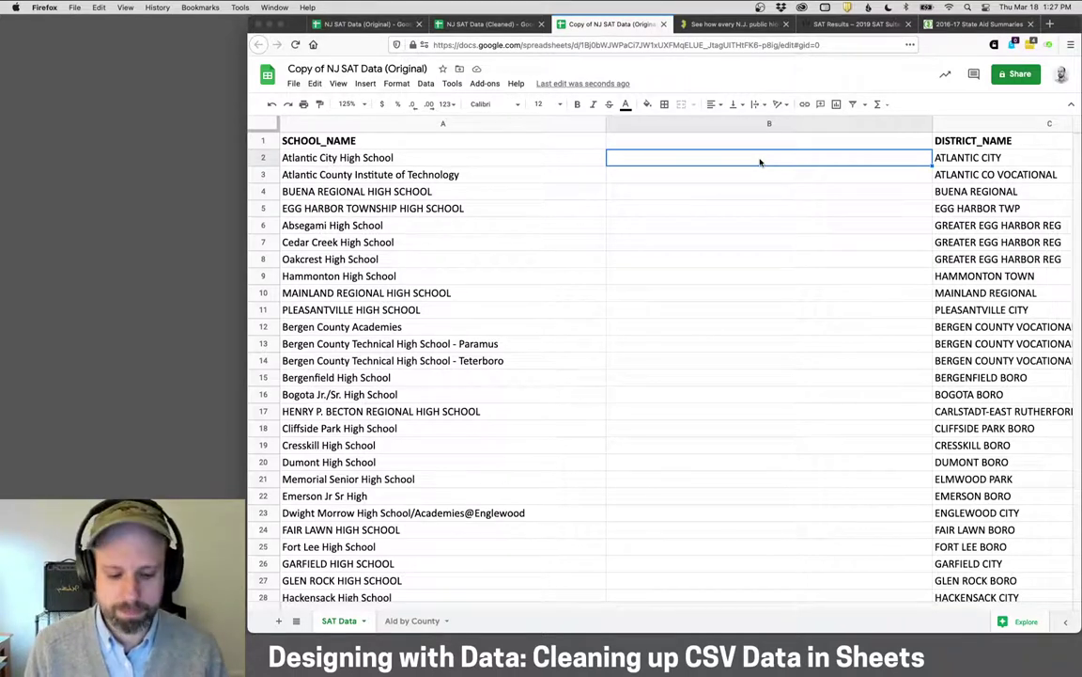
text(=)
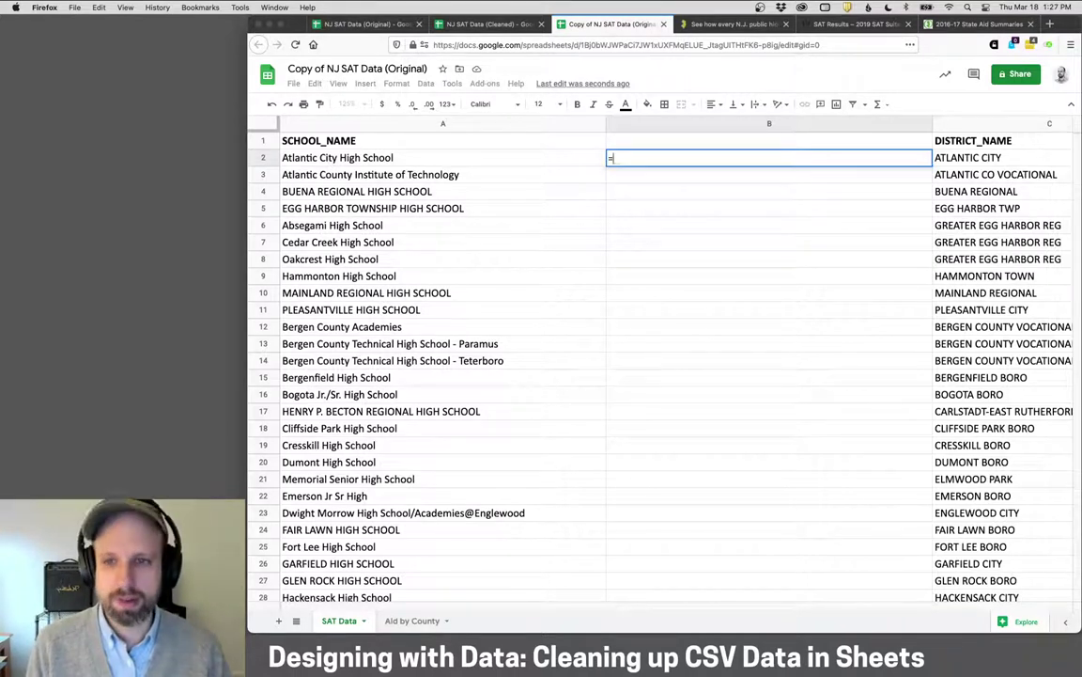
text(UPPER)
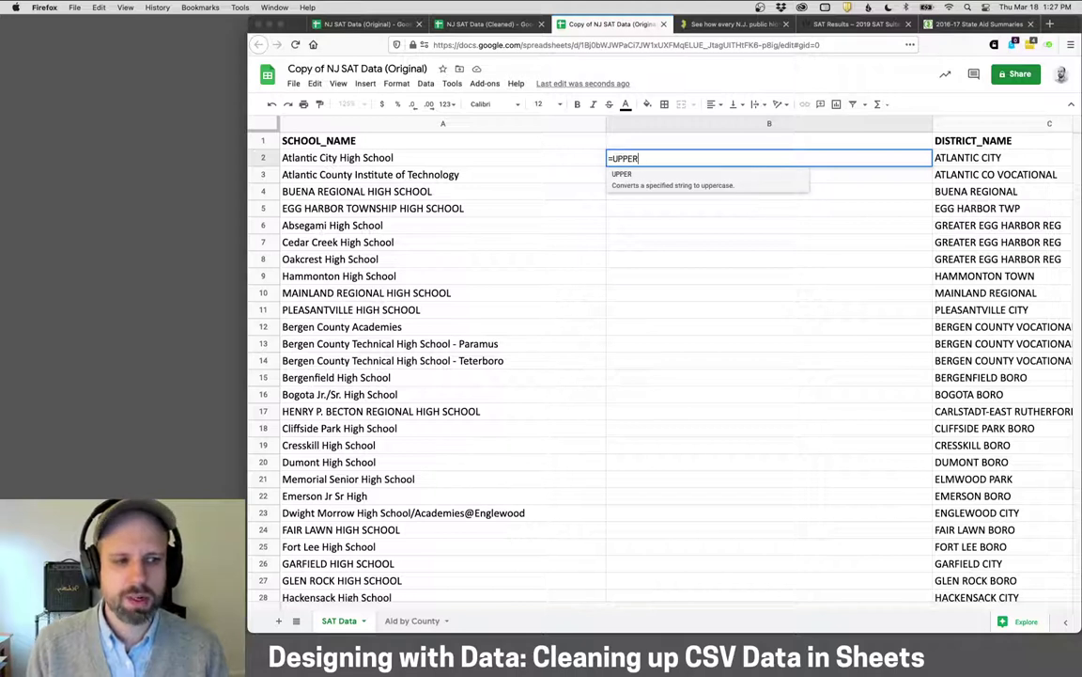
text(()
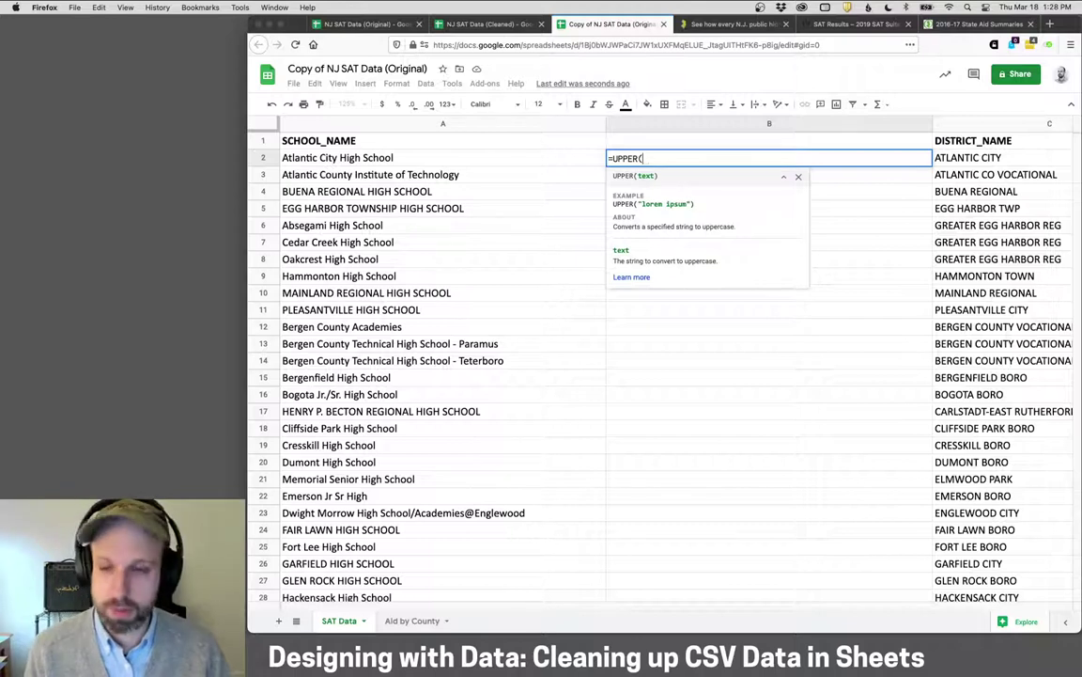
click(448, 160)
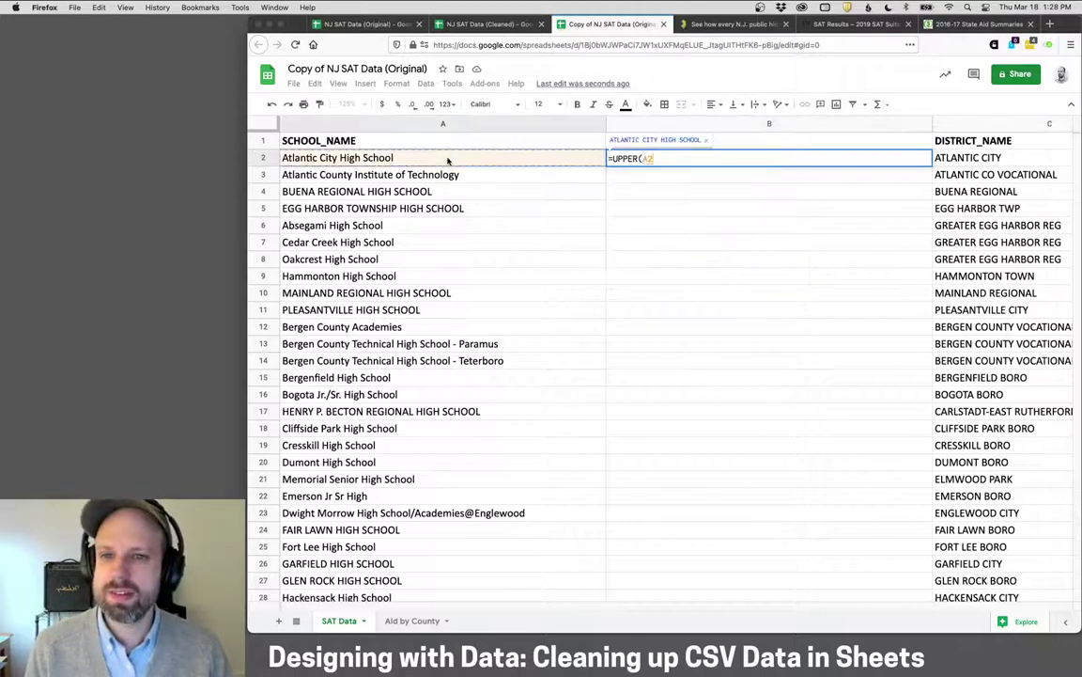
text())
key(Return)
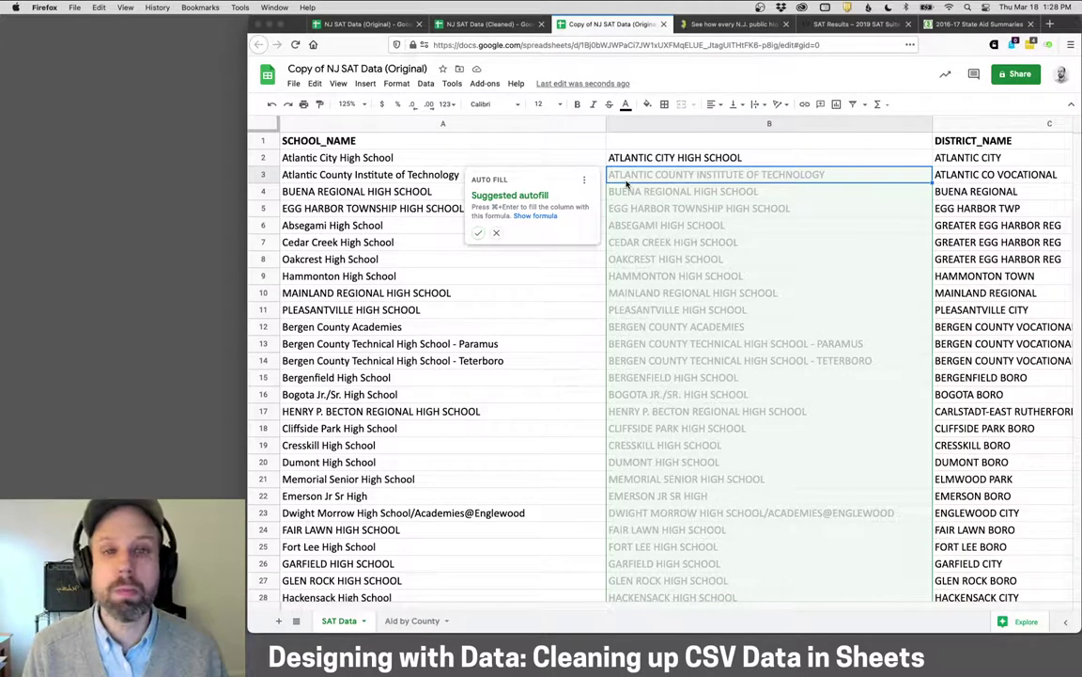
click(480, 233)
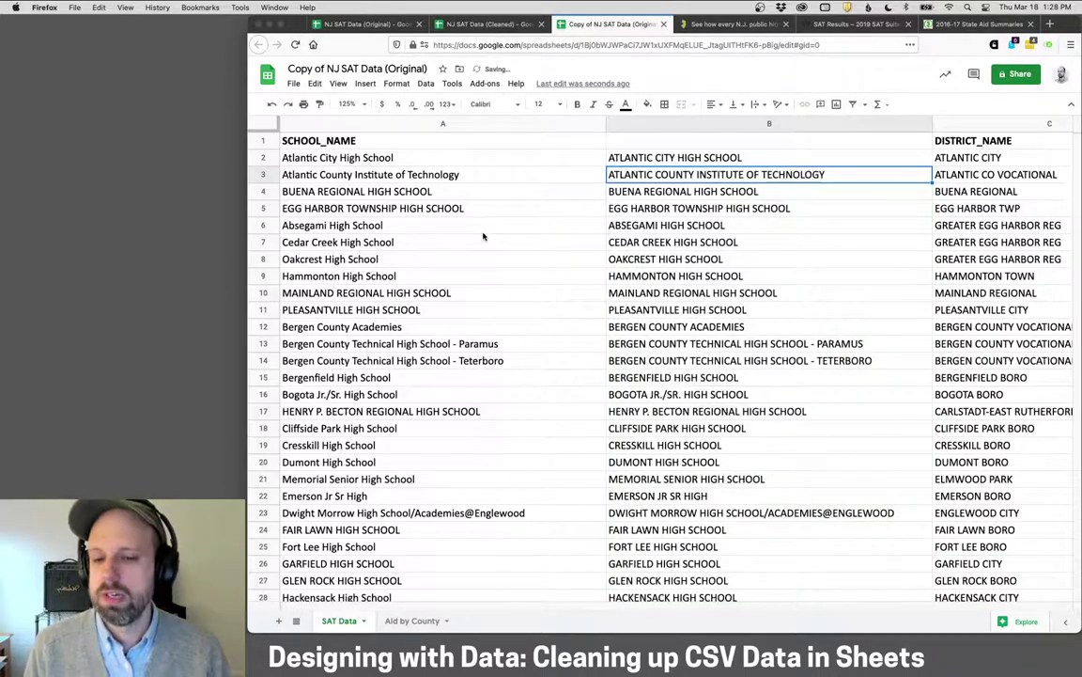
Try deleting the original SCHOOL_NAME column that the UPPER formulas reference, and undo the deletion.
click(457, 123)
right_click(456, 123)
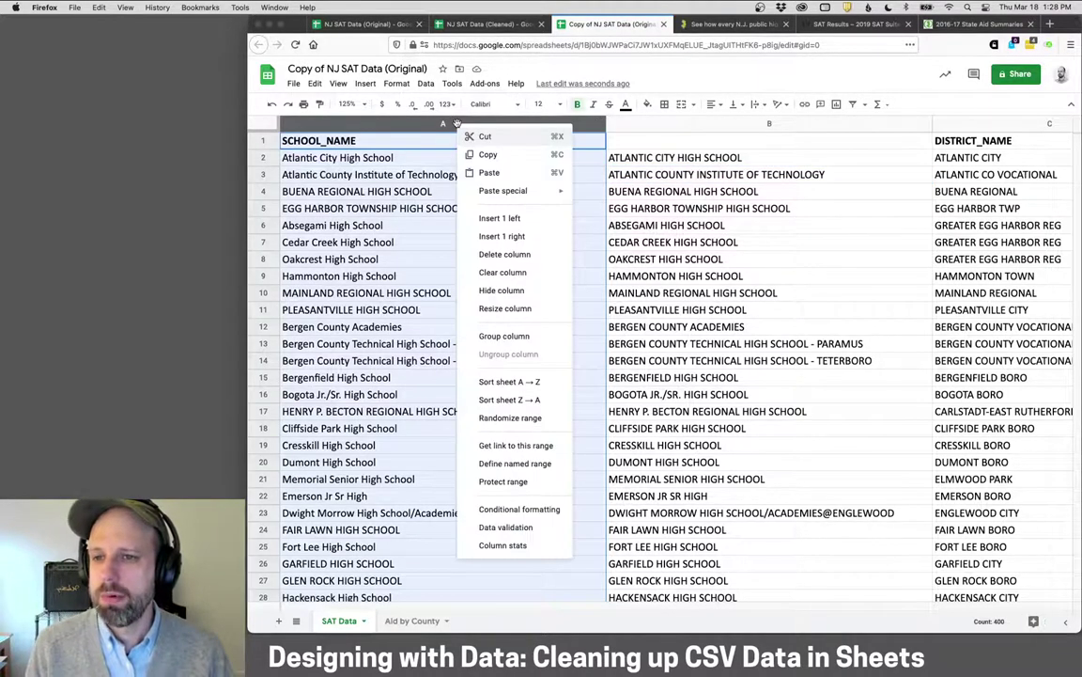
click(495, 252)
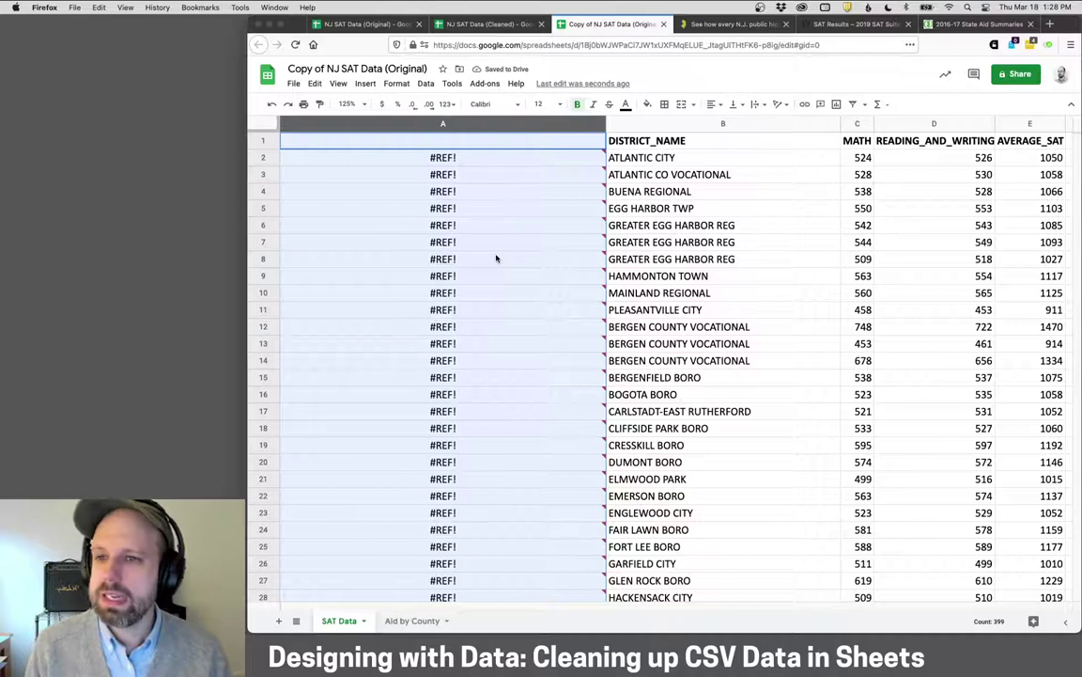
key(ctrl+z)
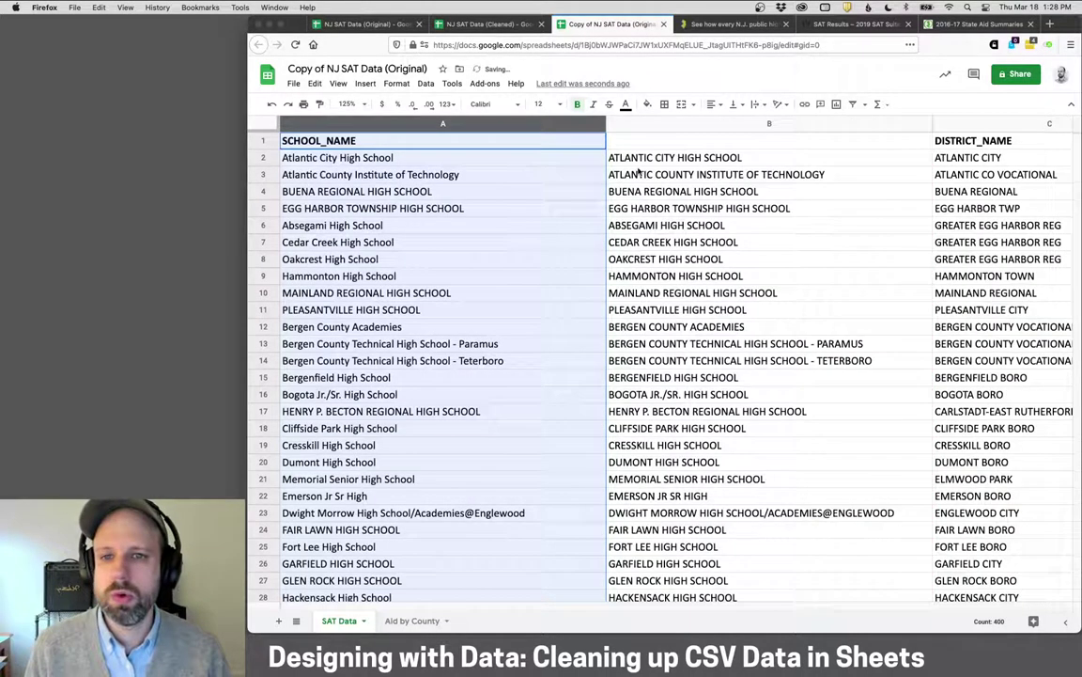
click(638, 173)
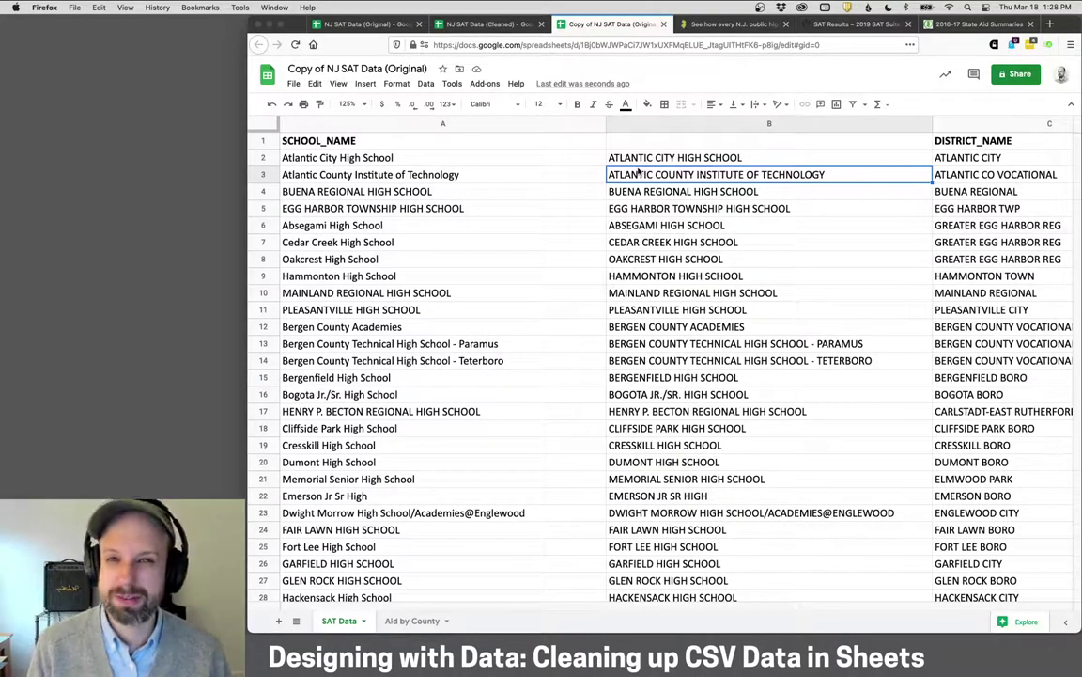
Copy the uppercase names from column B and paste them as values only over column A.
click(689, 125)
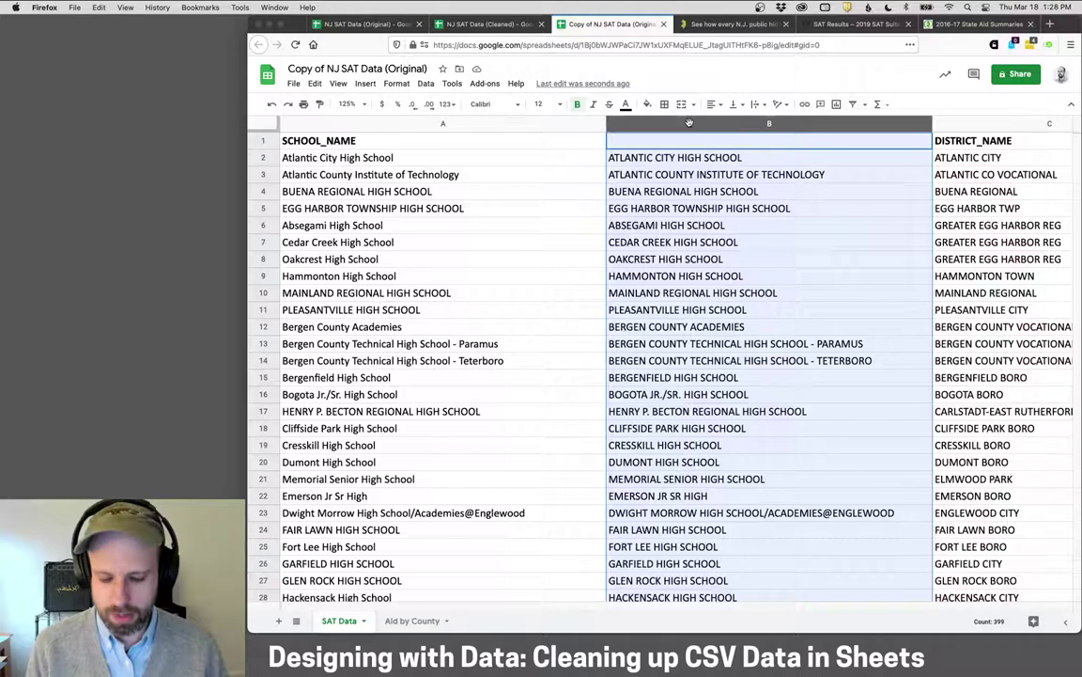
click(459, 124)
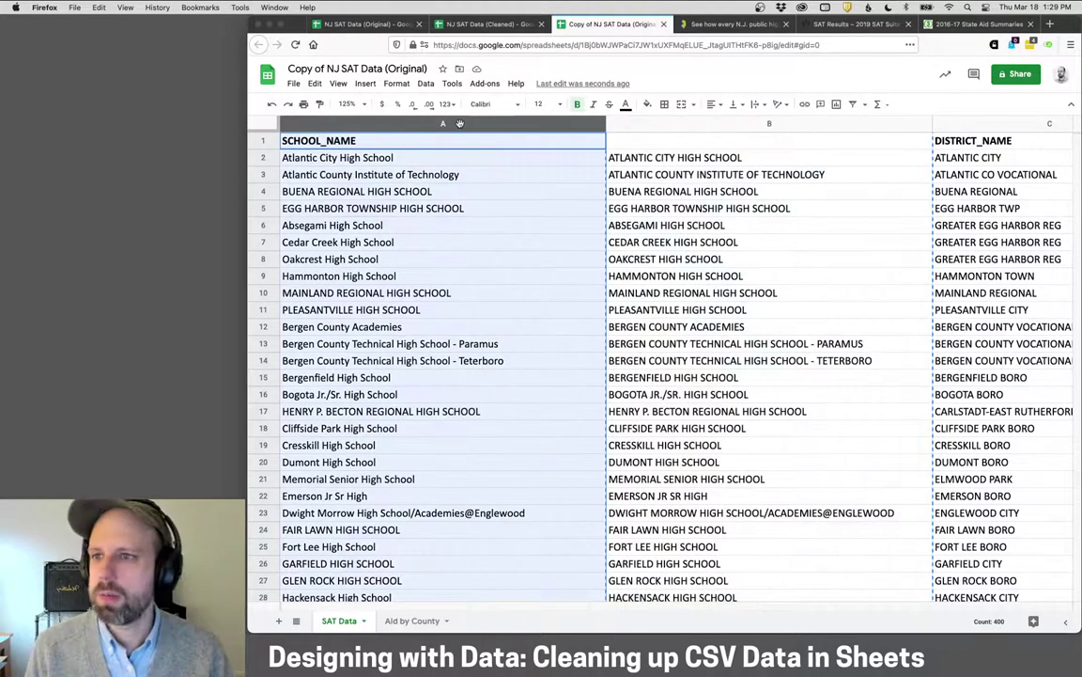
click(310, 85)
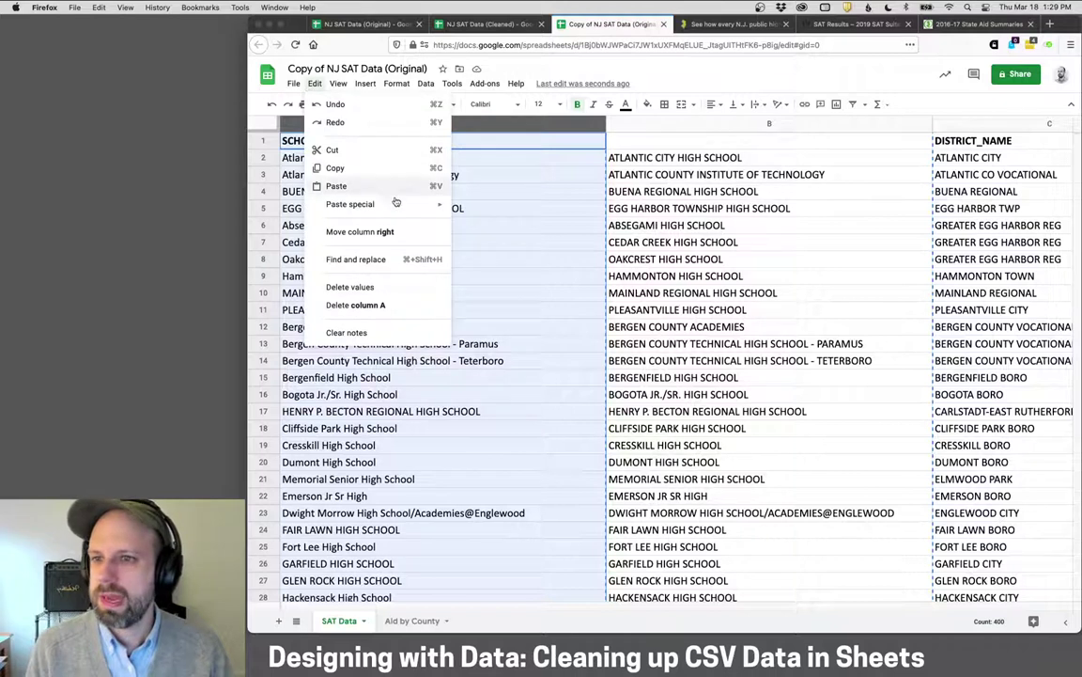
mouse_move(404, 204)
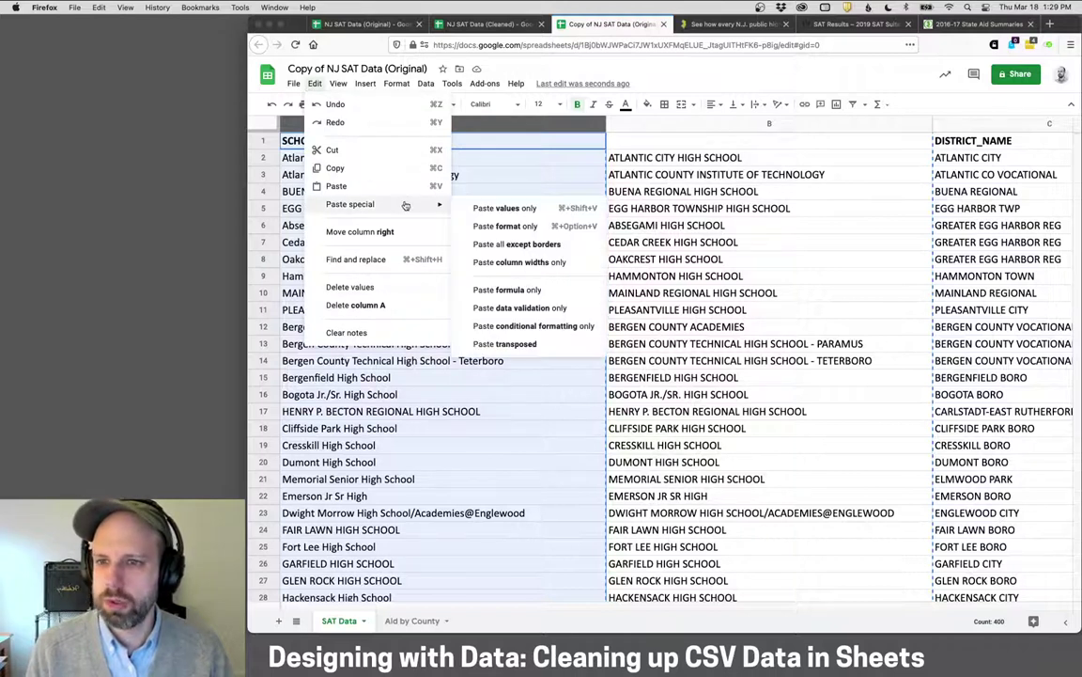
click(546, 208)
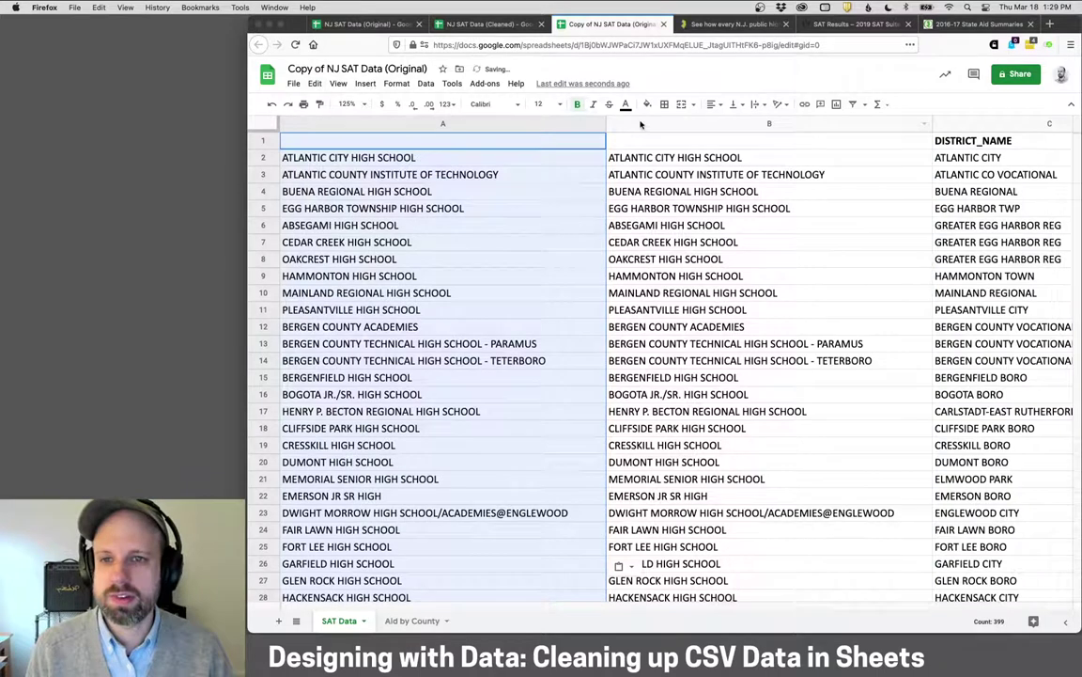
Delete helper column B containing the UPPER formulas.
click(643, 125)
right_click(644, 126)
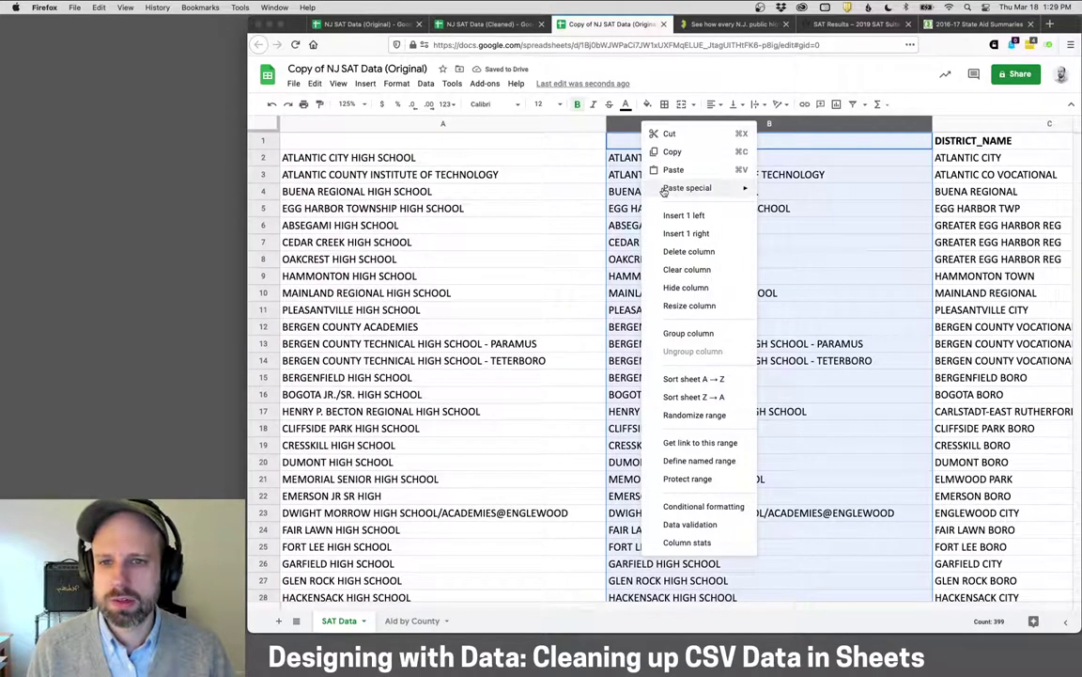
click(700, 252)
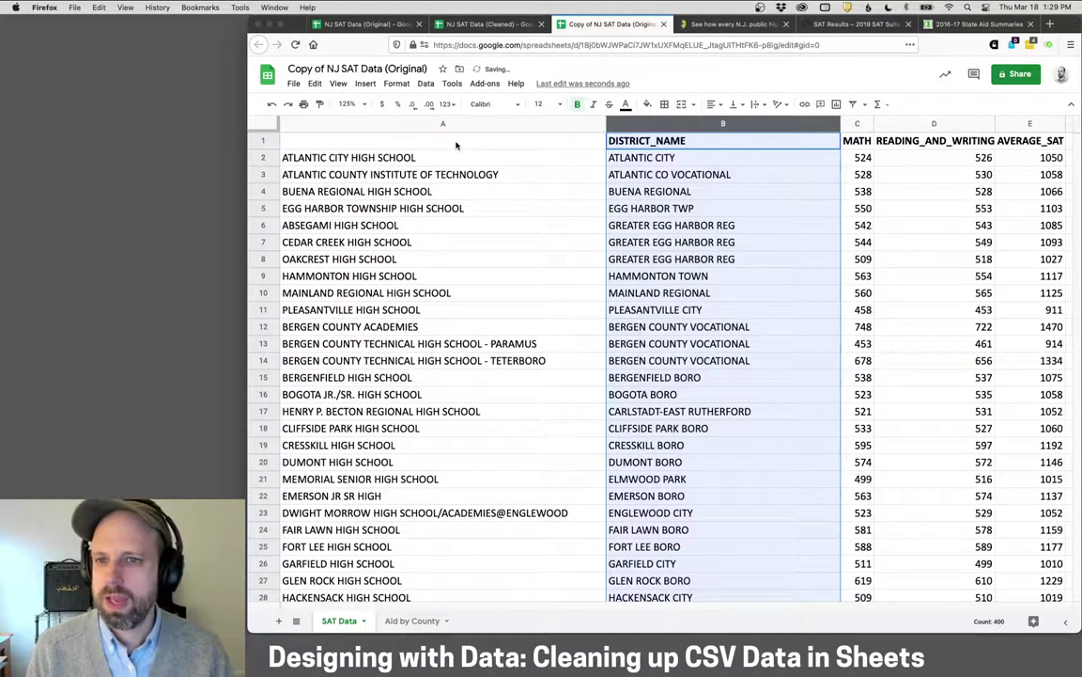
Enter SCHOOL_NAME as the header of column A in cell A1.
click(456, 144)
text(SCHOOL_NAME)
key(Tab)
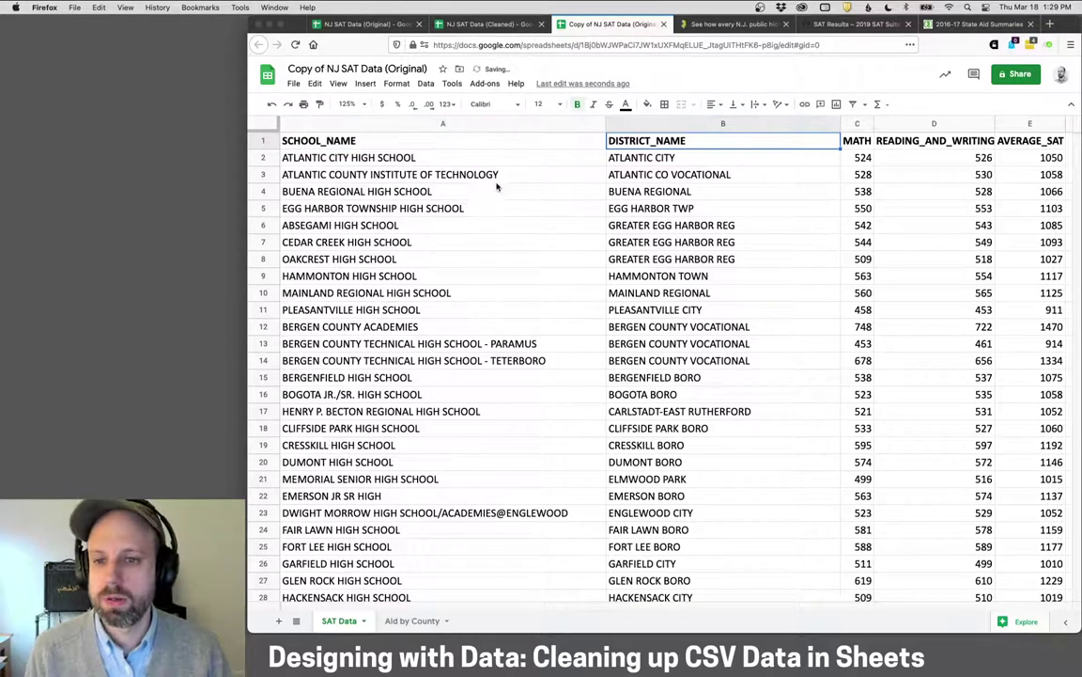
Insert an empty helper column directly before the DISTRICT_NAME column.
click(651, 123)
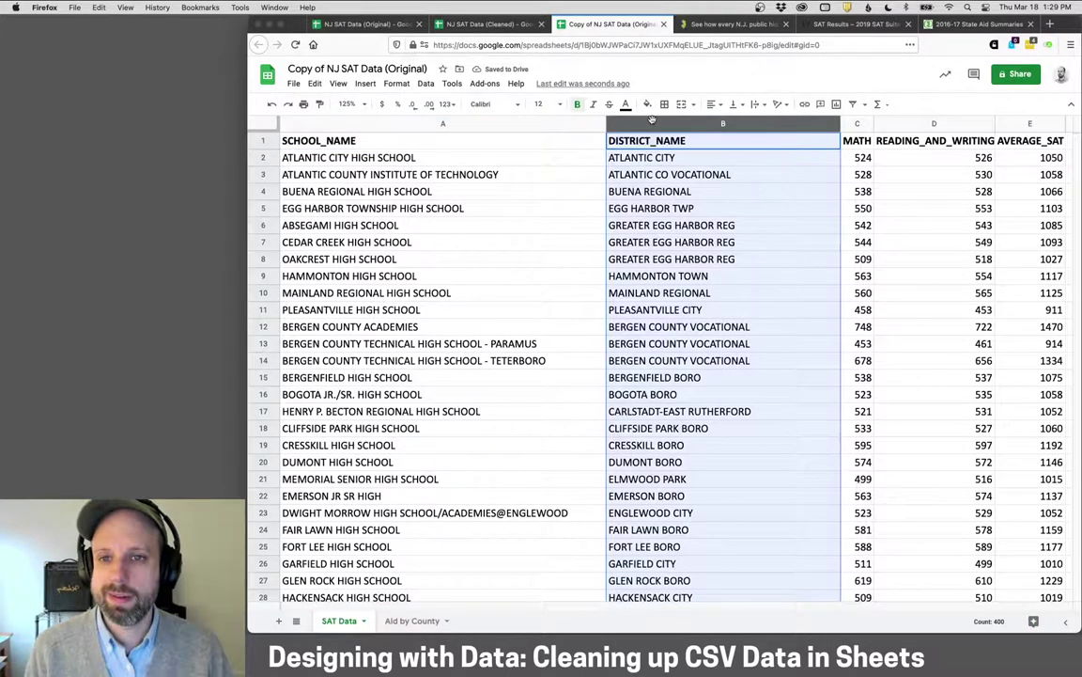
right_click(656, 123)
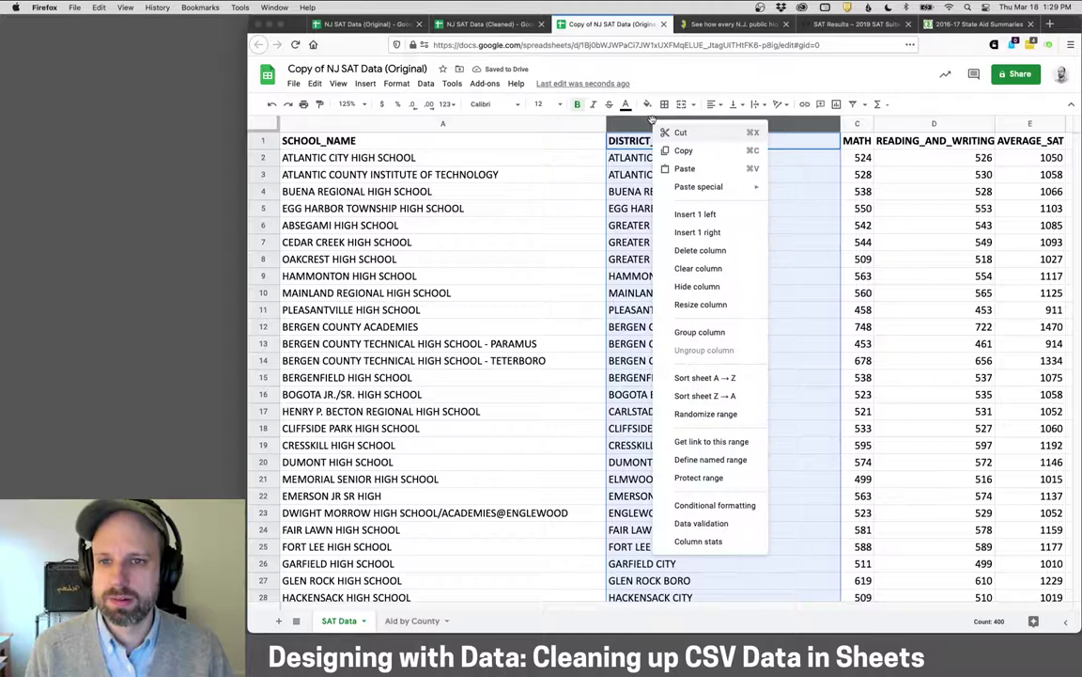
click(700, 215)
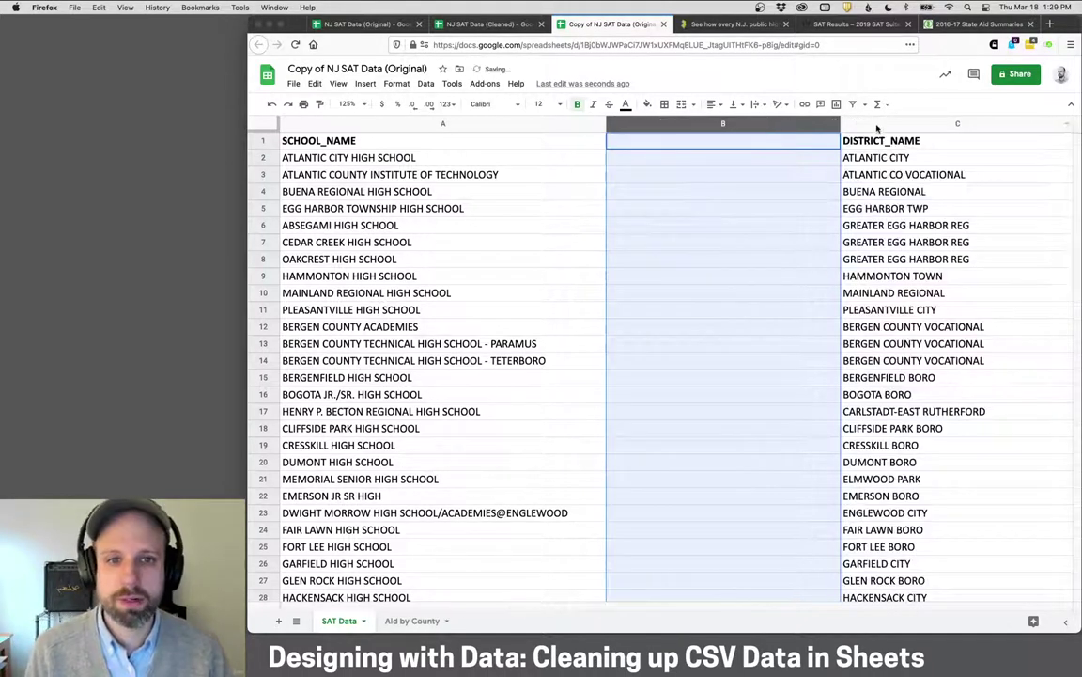
Enter =UPPER(C2) in cell B2 and autofill the formula down column B for all district names.
click(958, 121)
click(737, 157)
text(=UPPER()
click(917, 158)
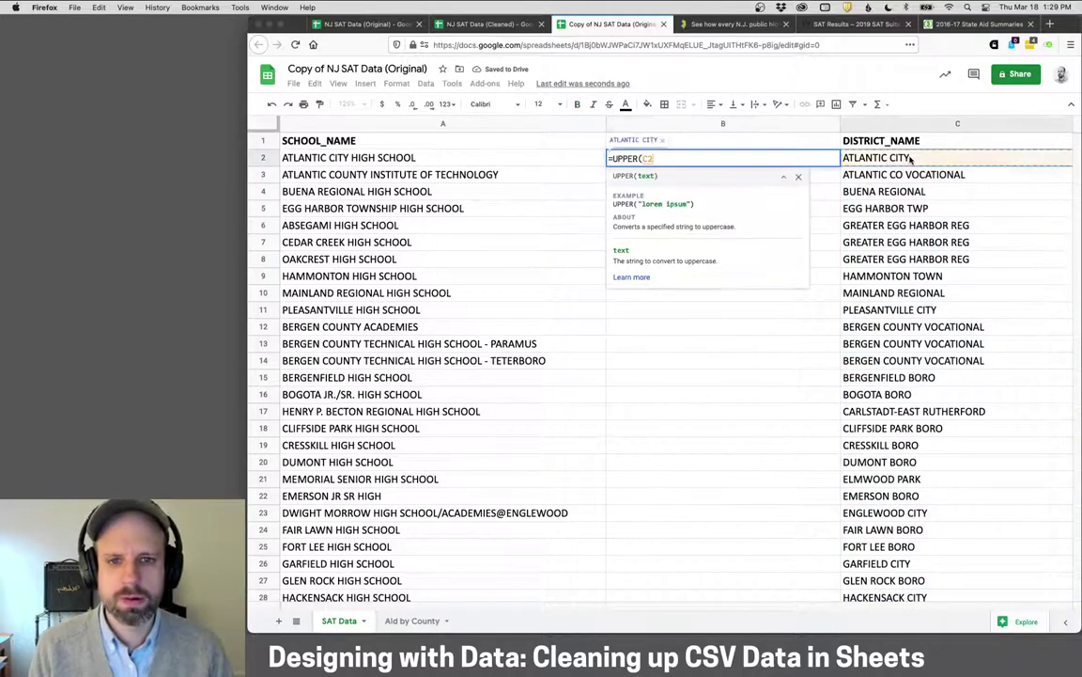
text())
key(Return)
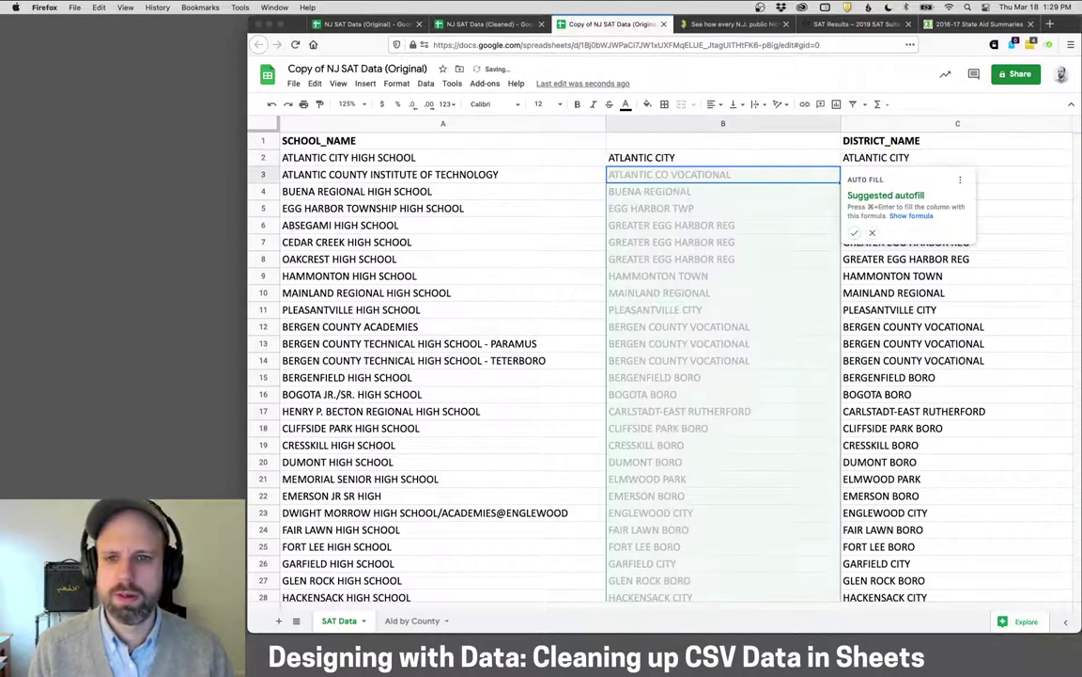
click(854, 232)
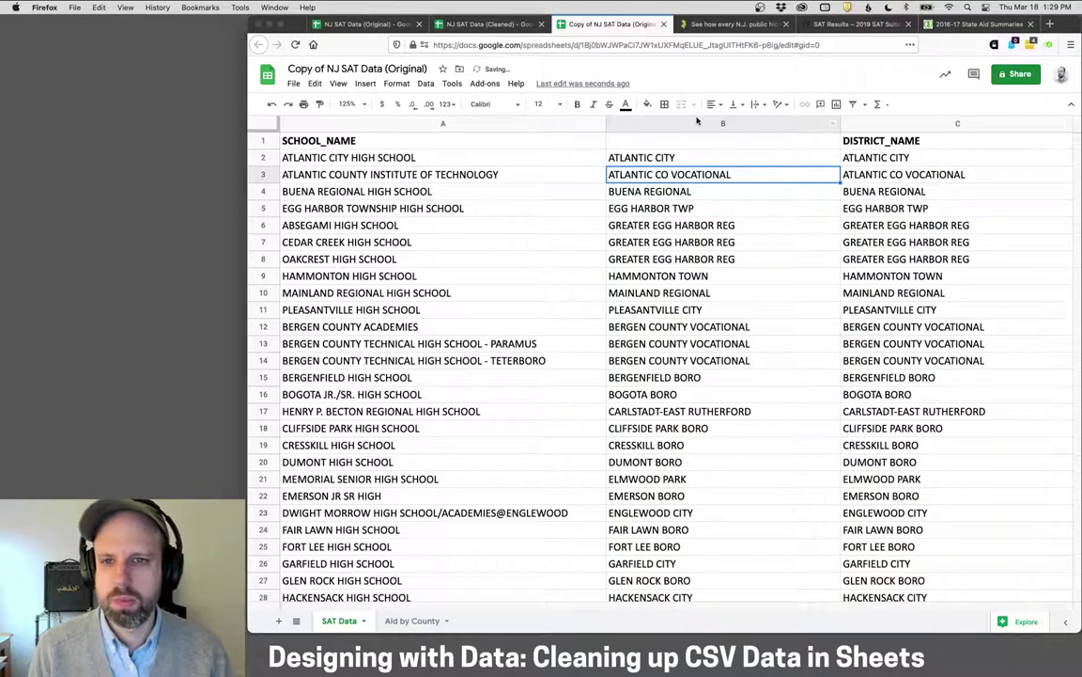
Copy the uppercase district names from column B and paste them as values only over column C.
click(716, 124)
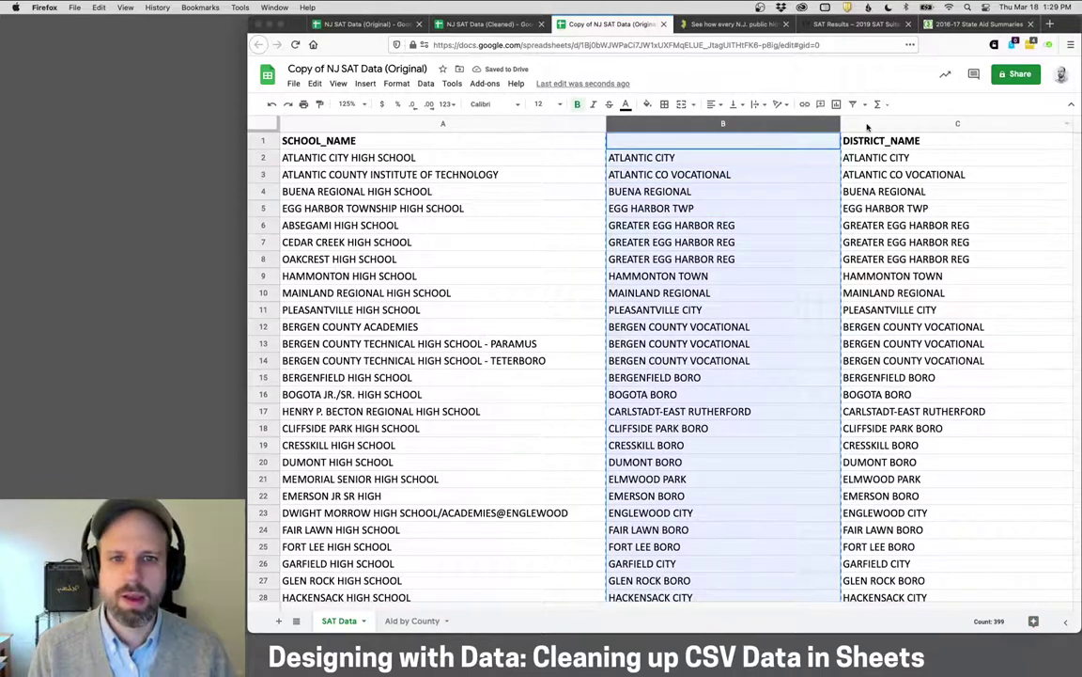
key(ctrl+c)
click(867, 125)
click(293, 82)
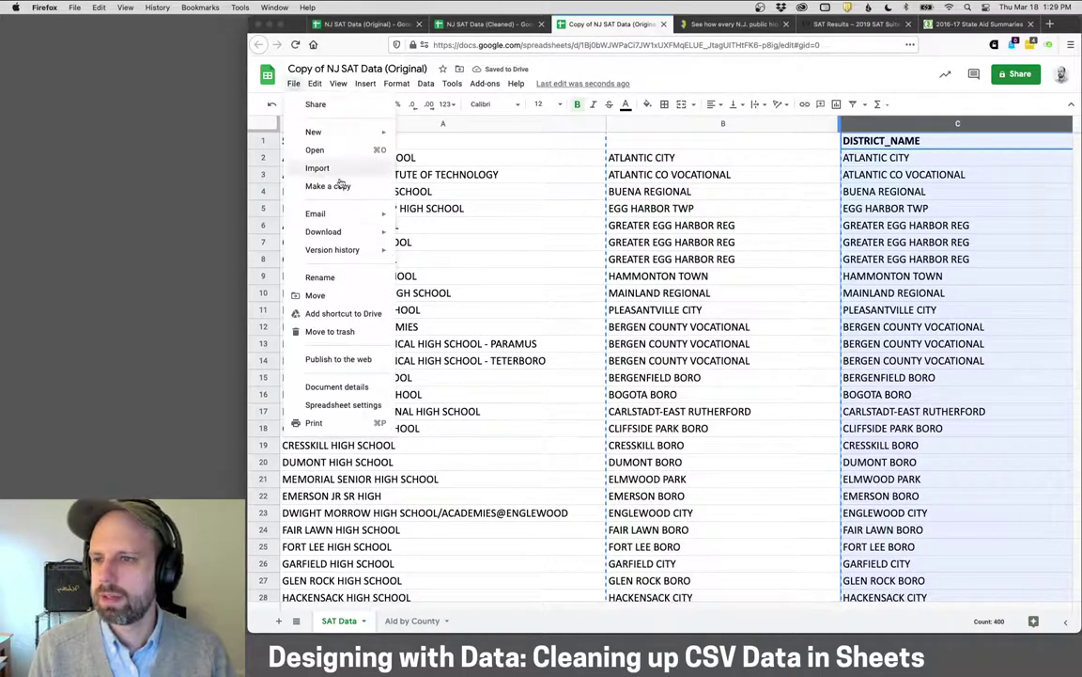
mouse_move(326, 82)
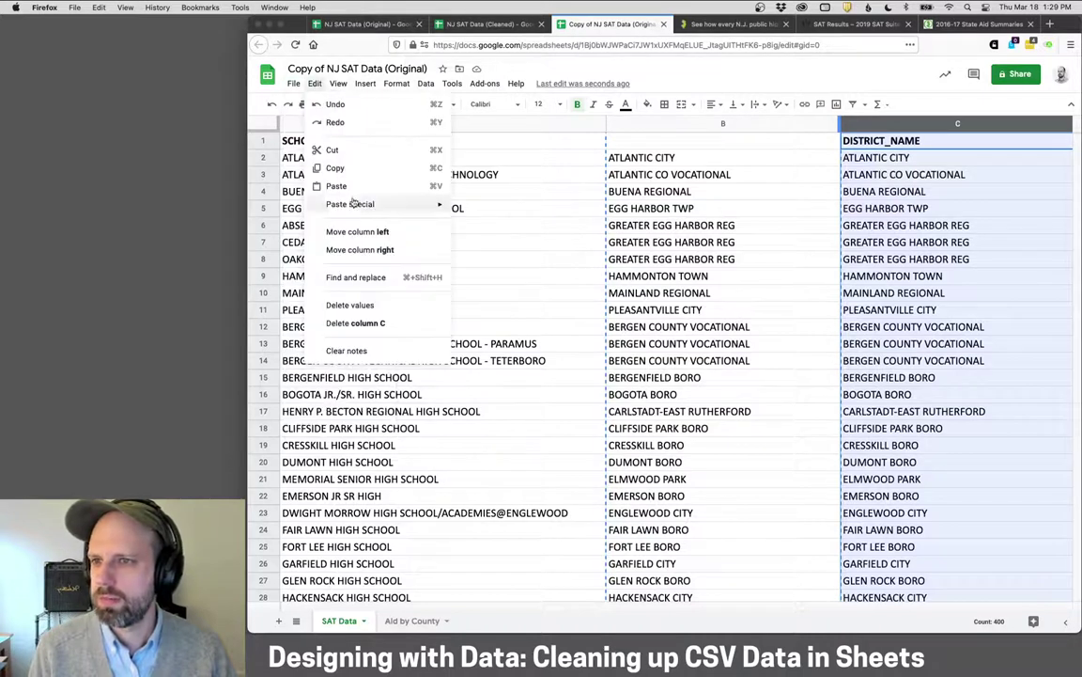
mouse_move(357, 204)
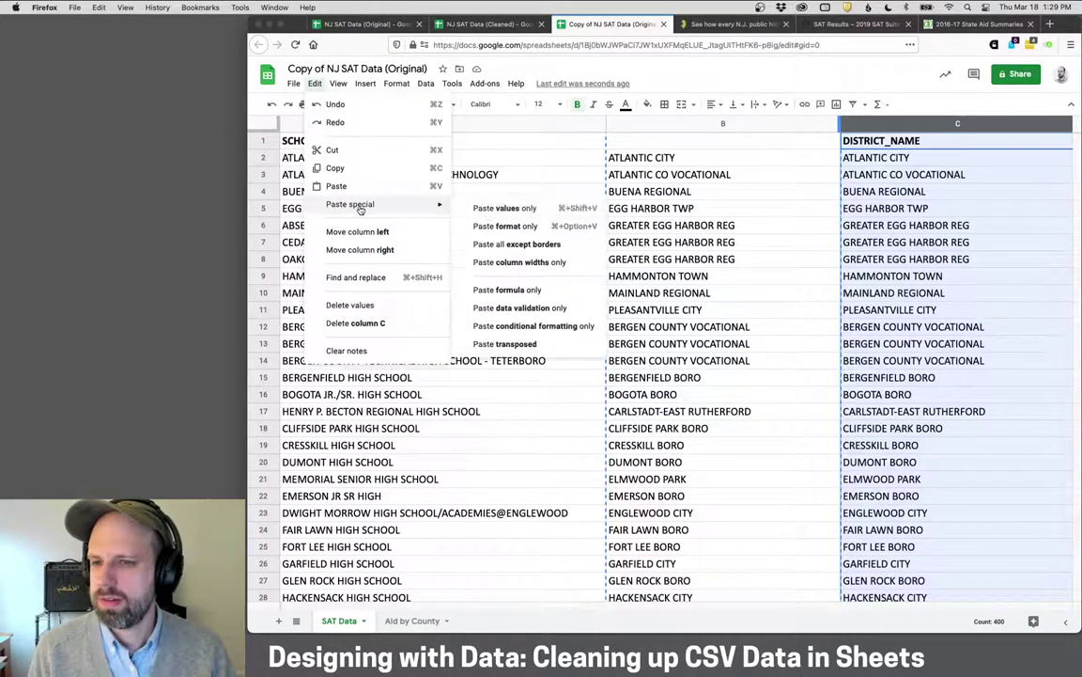
click(488, 208)
Delete helper column B containing the uppercase district formulas.
click(816, 123)
right_click(817, 124)
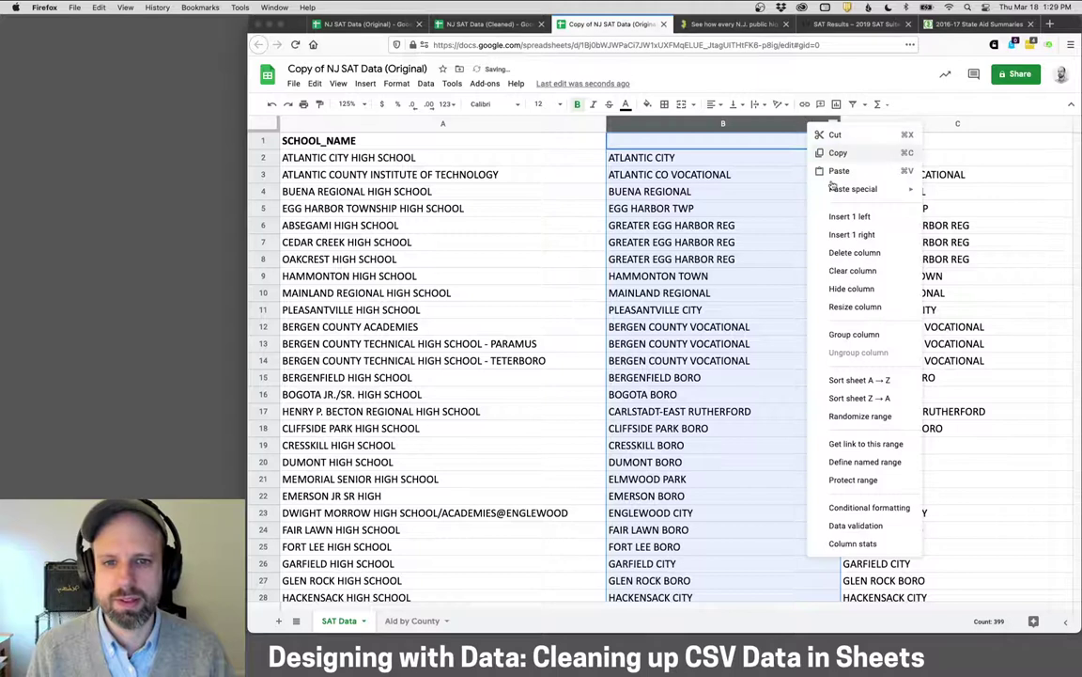
click(854, 252)
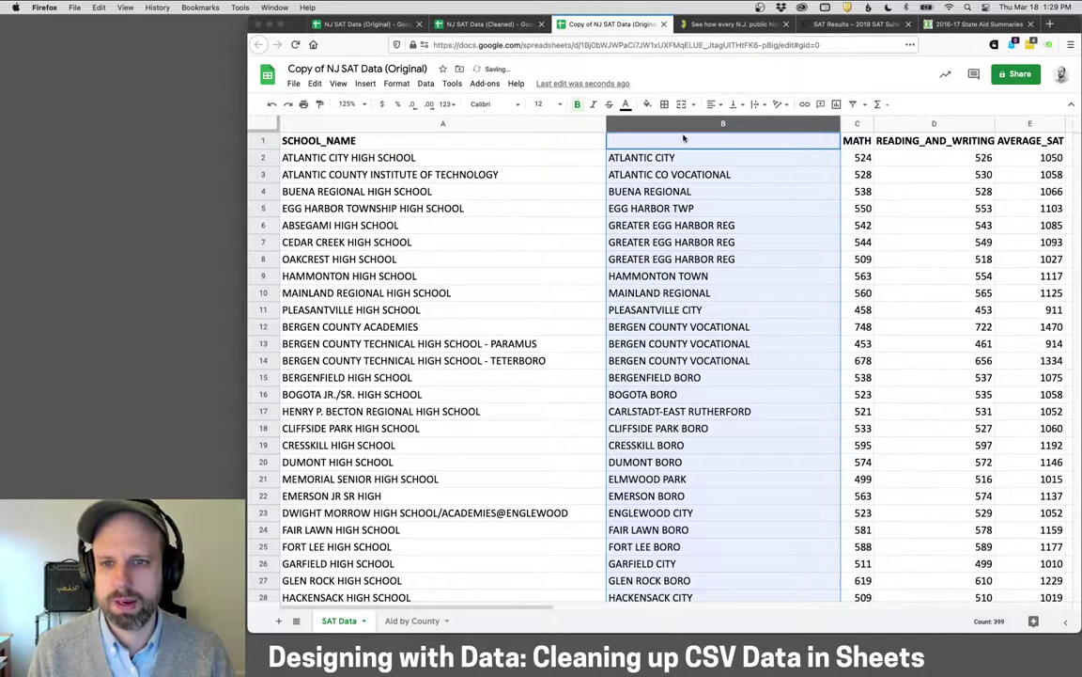
Enter DISTRICT_NAME as the header of column B in cell B1.
click(684, 140)
text(DISTRICT_NAME)
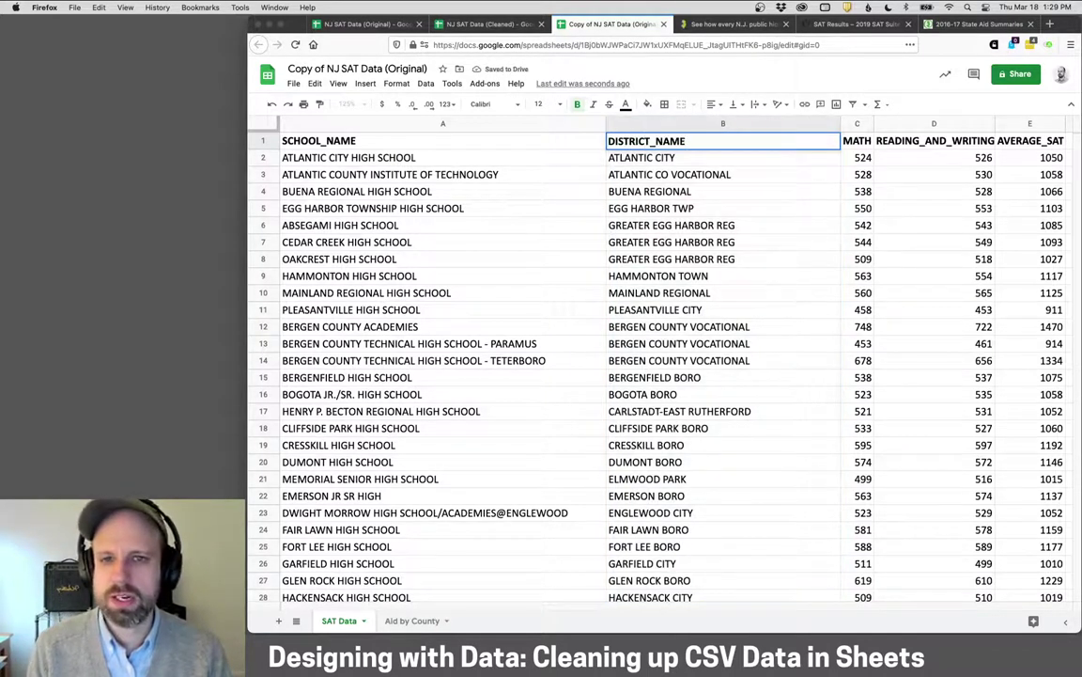
key(Tab)
scroll(852, 294, right, 5)
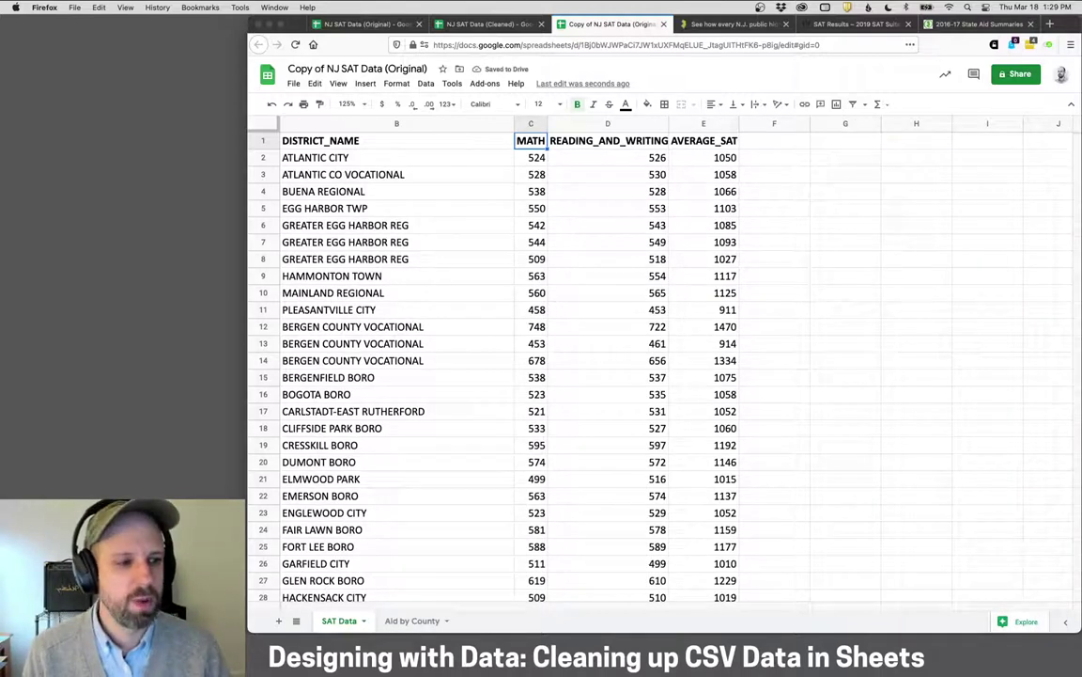
click(635, 293)
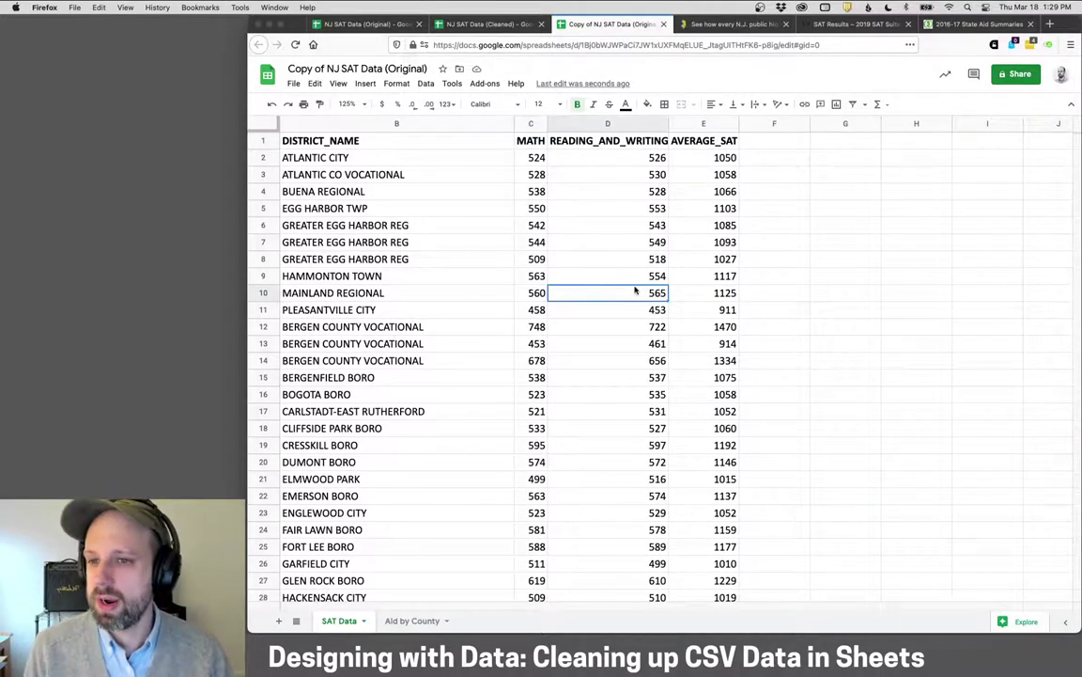
scroll(636, 293, left, 5)
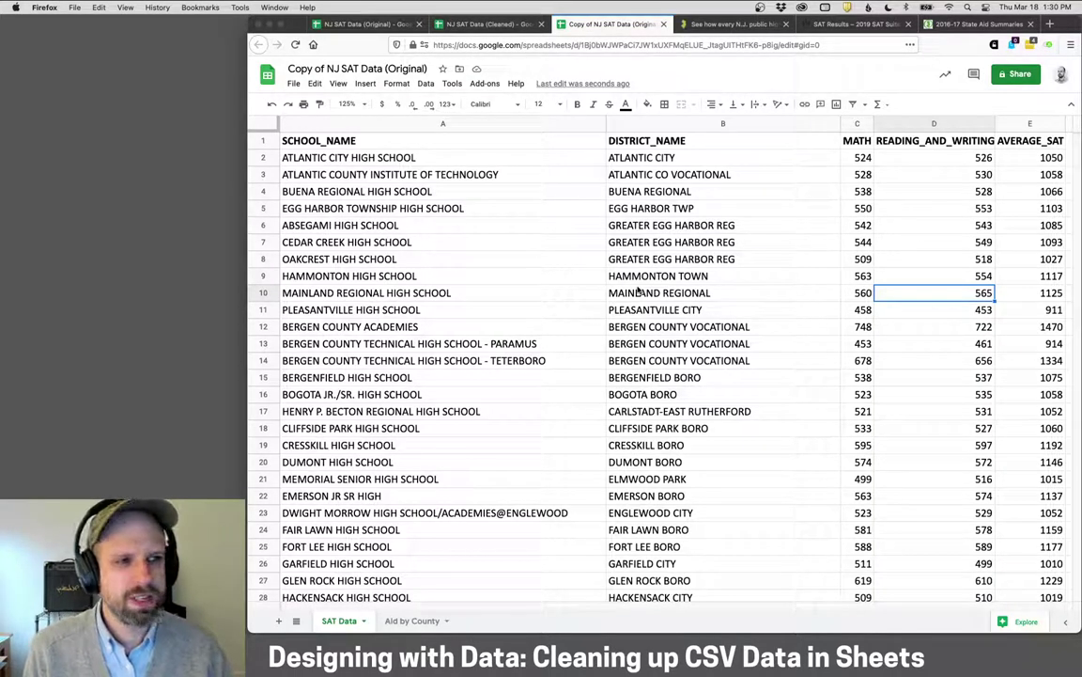
Create a filter across columns A through E, from SCHOOL_NAME to AVERAGE_SAT.
click(303, 128)
scroll(582, 204, right, 5)
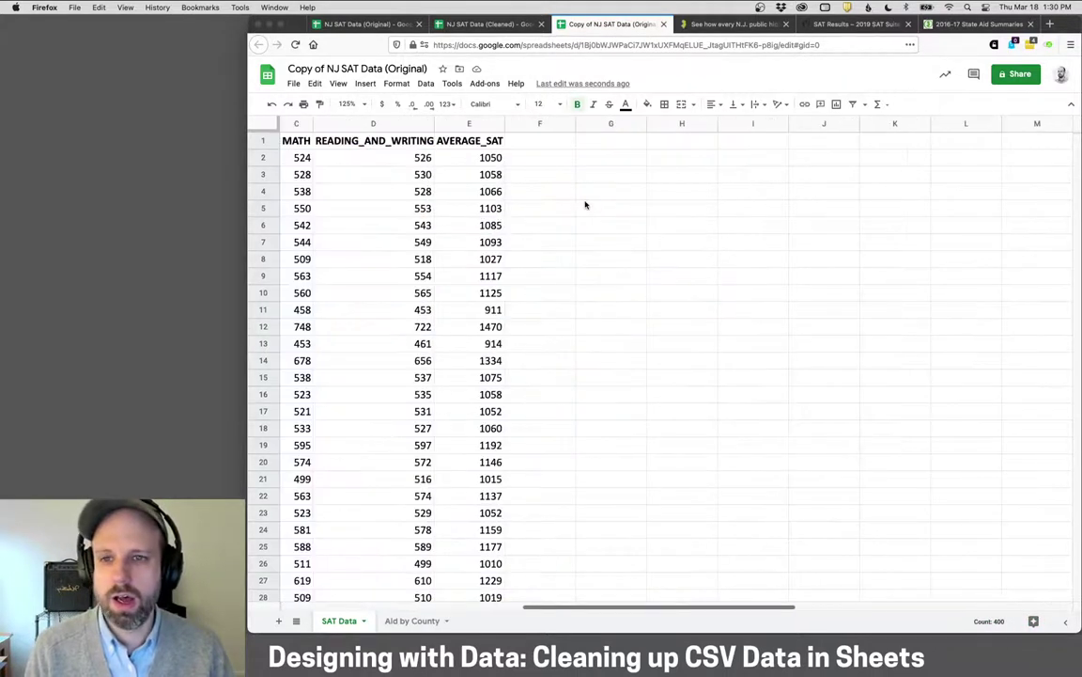
shift+click(495, 129)
scroll(476, 147, left, 5)
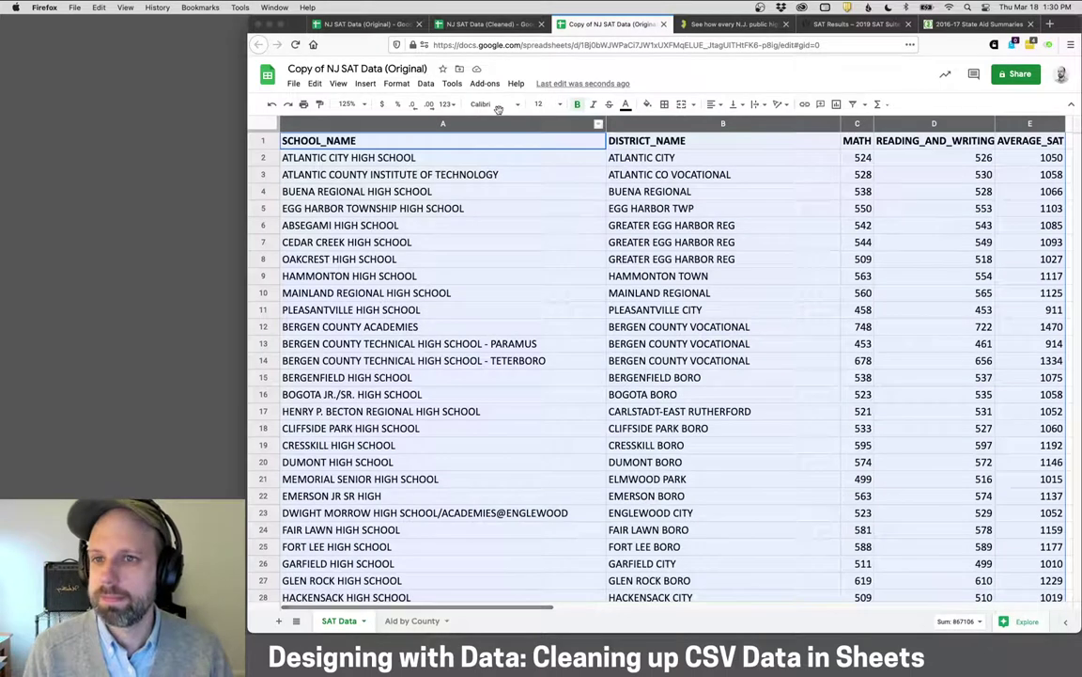
click(451, 83)
mouse_move(421, 86)
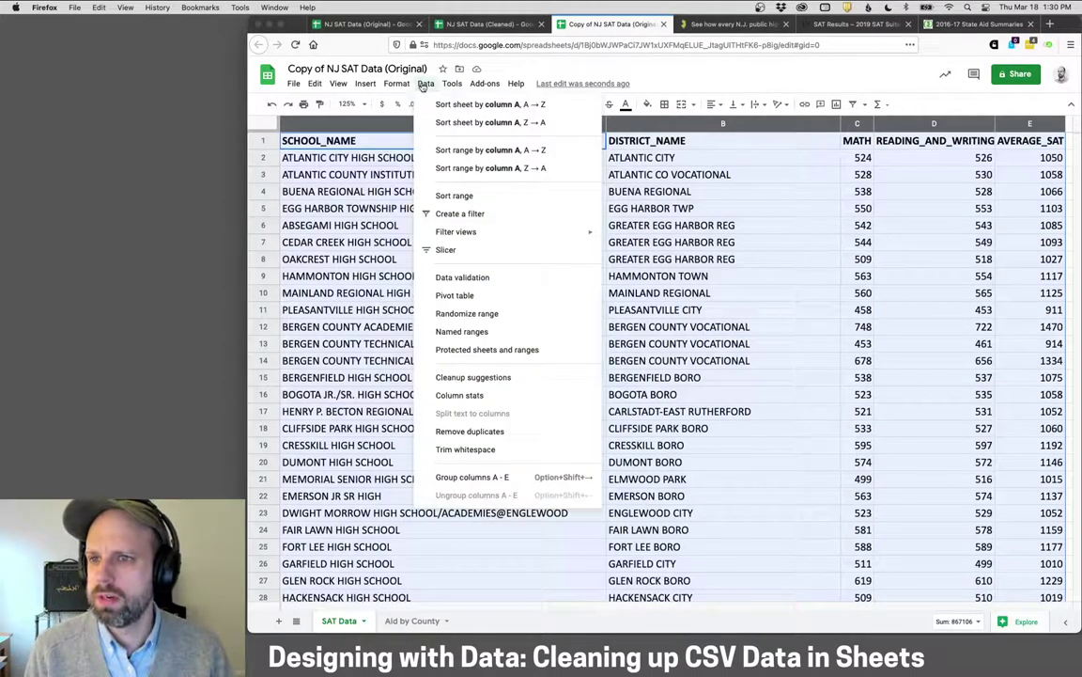
click(476, 215)
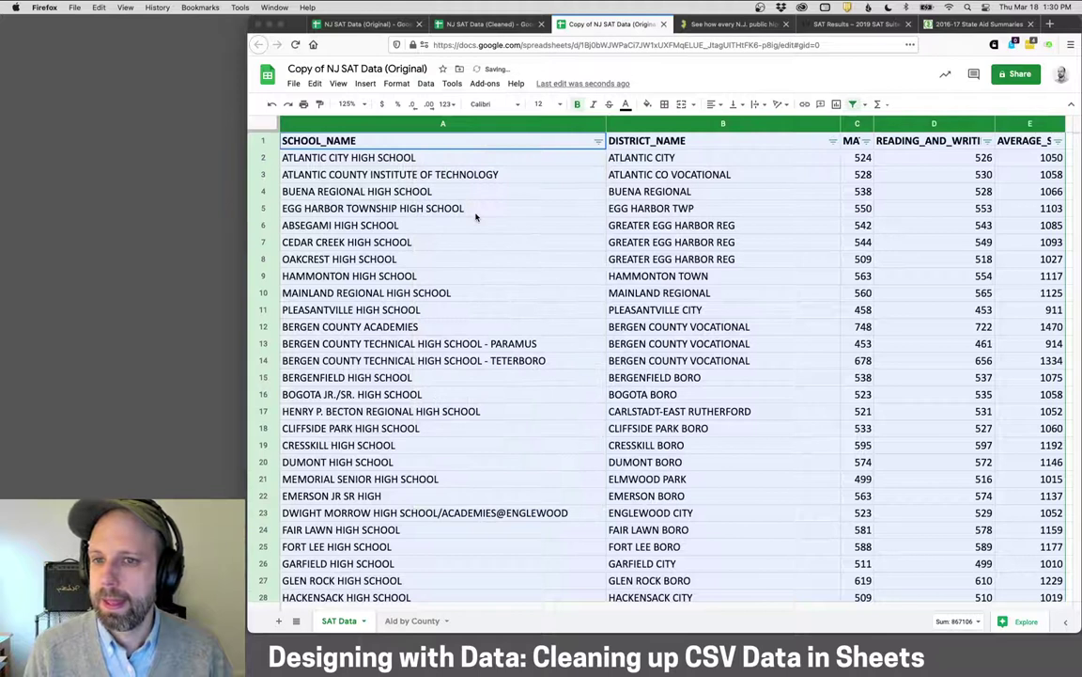
click(561, 216)
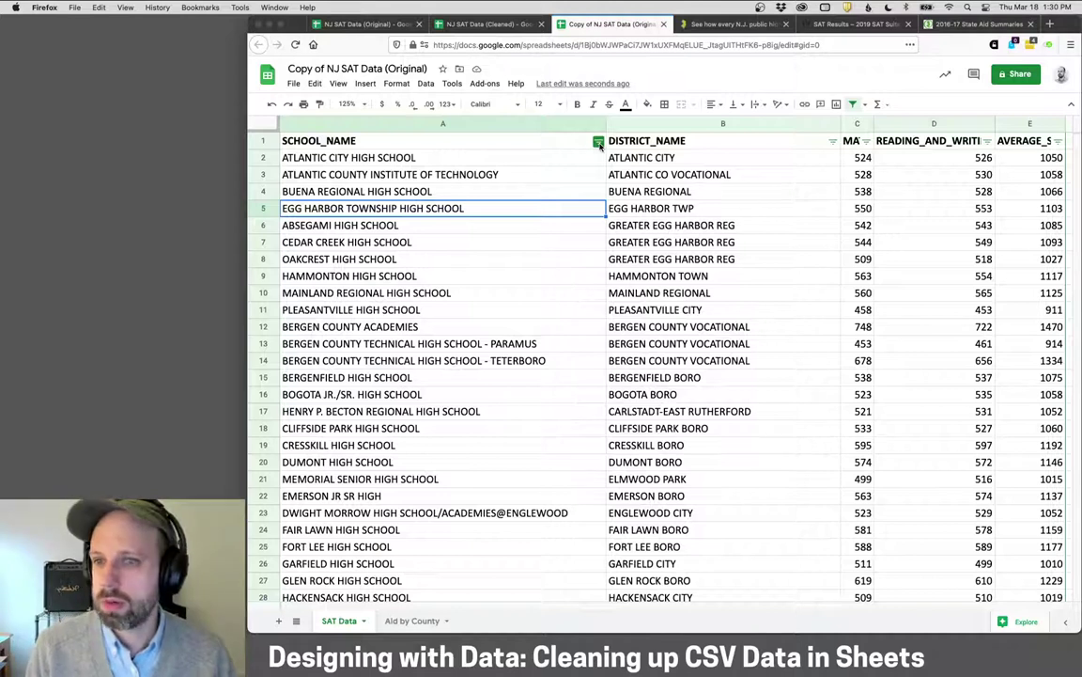
Sort the filtered data by the AVERAGE_SAT column from lowest to highest (A → Z).
scroll(657, 183, right, 5)
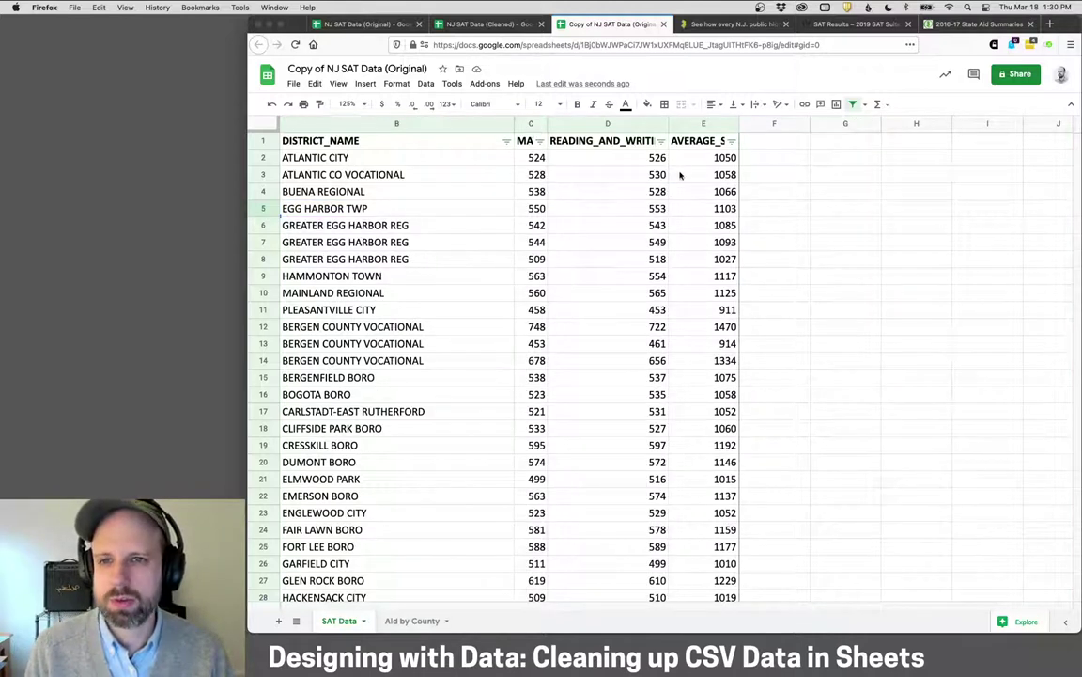
click(731, 141)
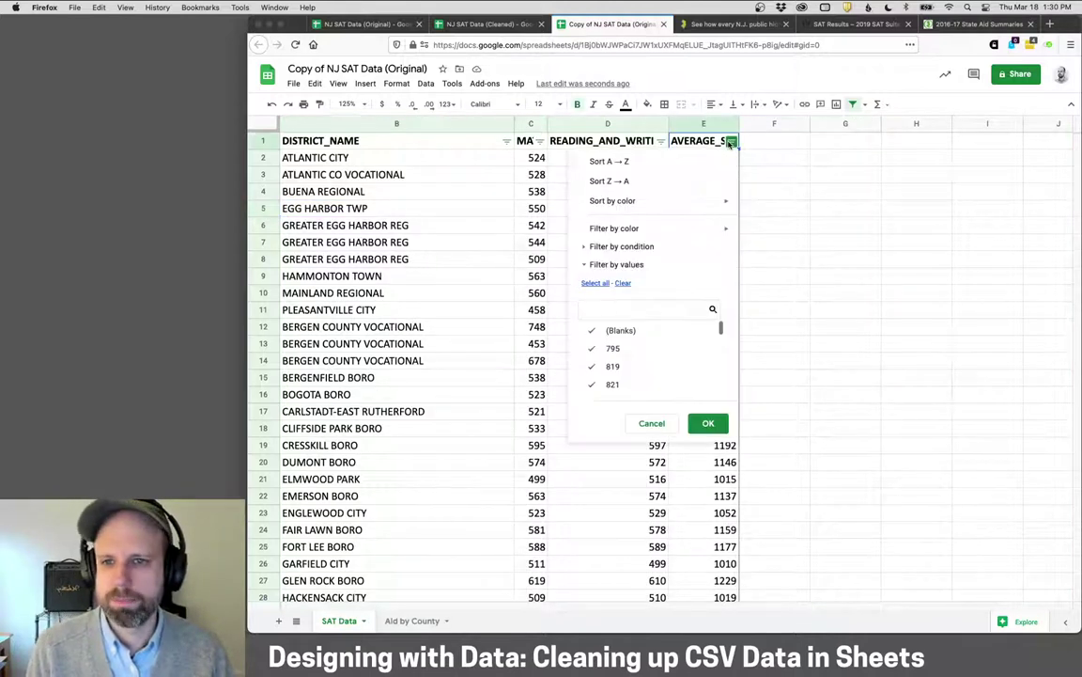
click(639, 161)
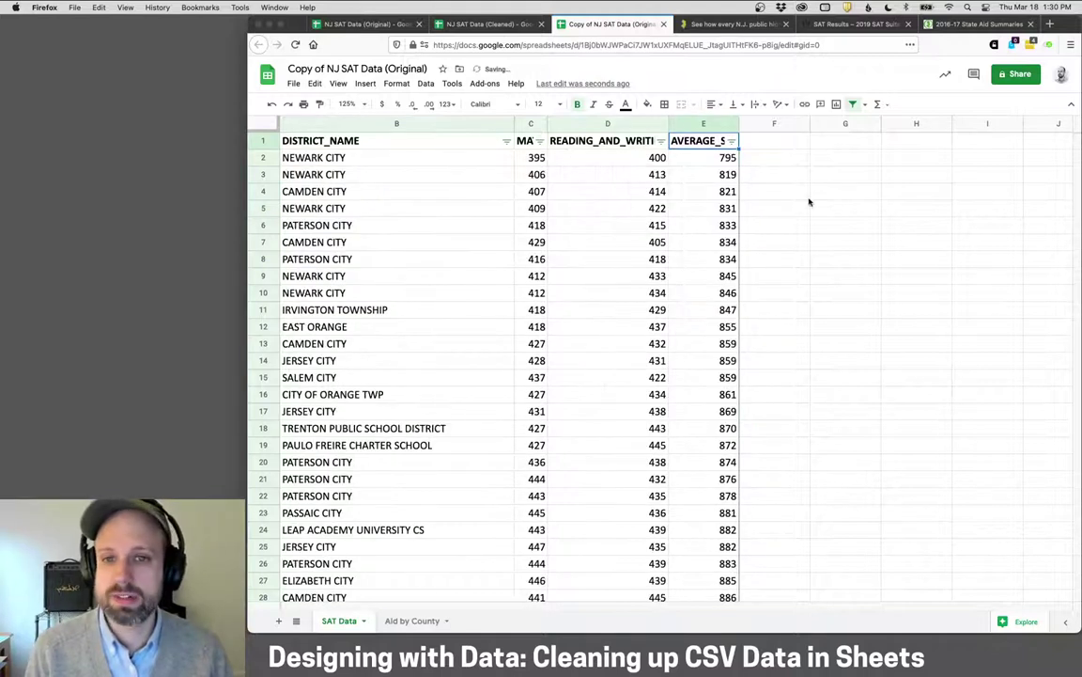
click(808, 195)
Examine the sorted list from first to last row to compare the schools with the lowest and highest average SAT scores.
scroll(808, 197, left, 4)
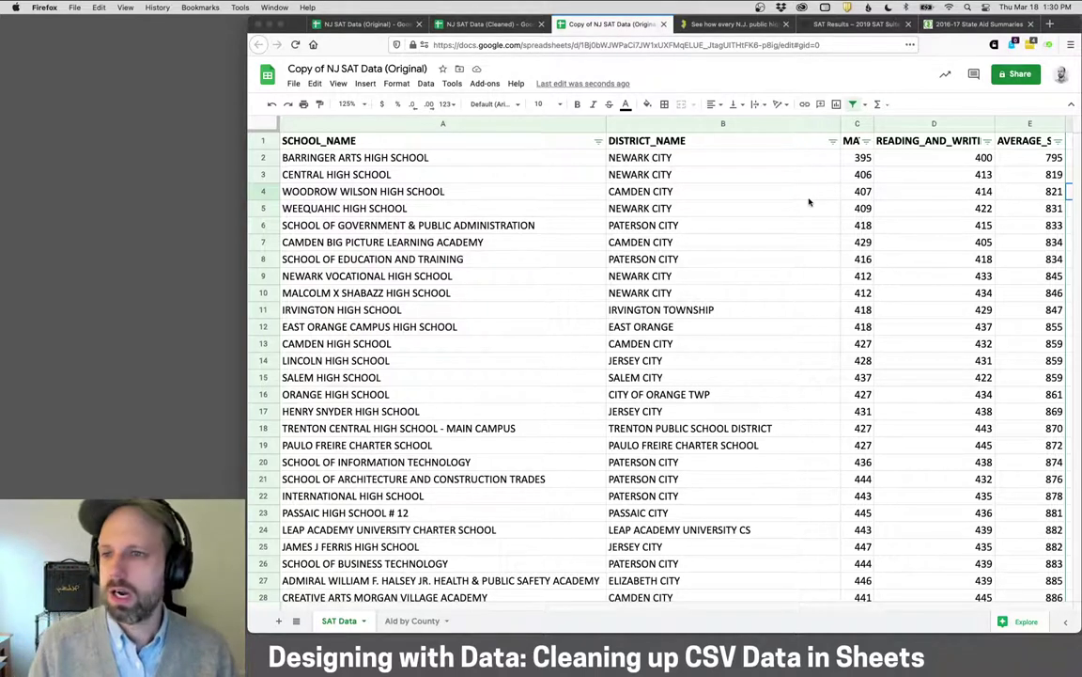
click(388, 174)
click(433, 158)
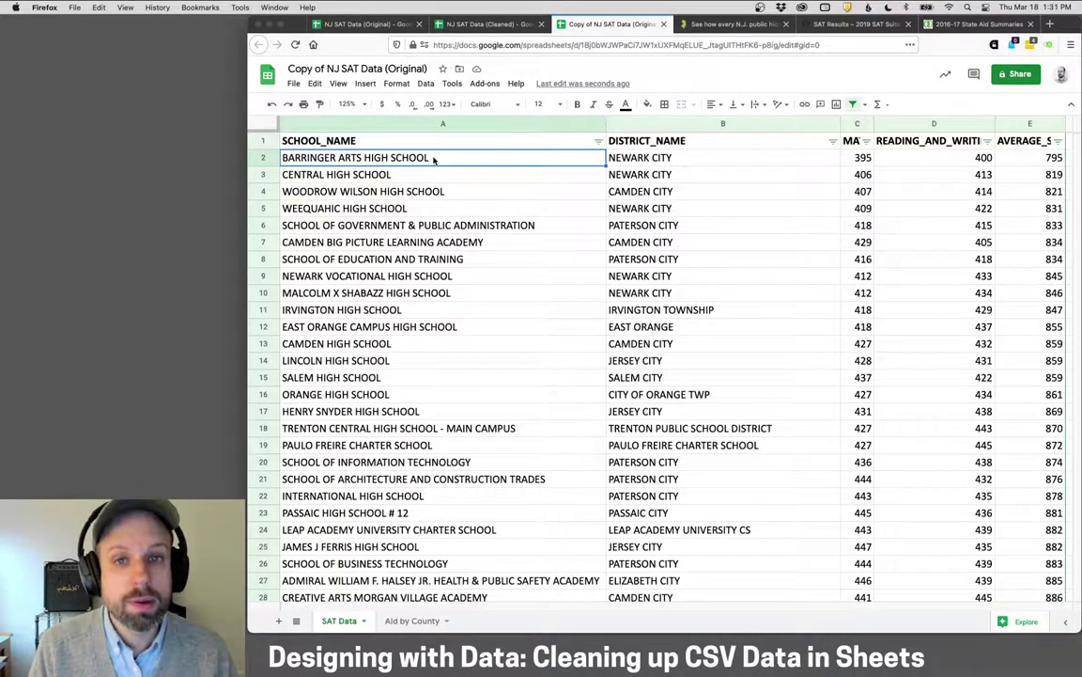
scroll(494, 239, down, 20)
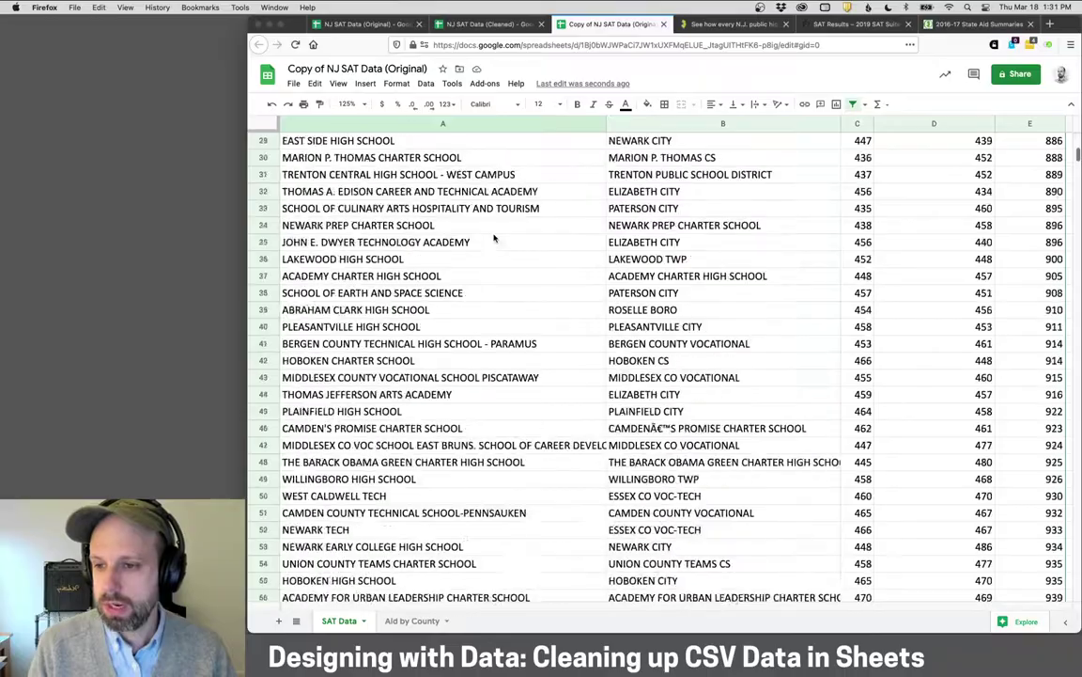
scroll(493, 239, down, 17)
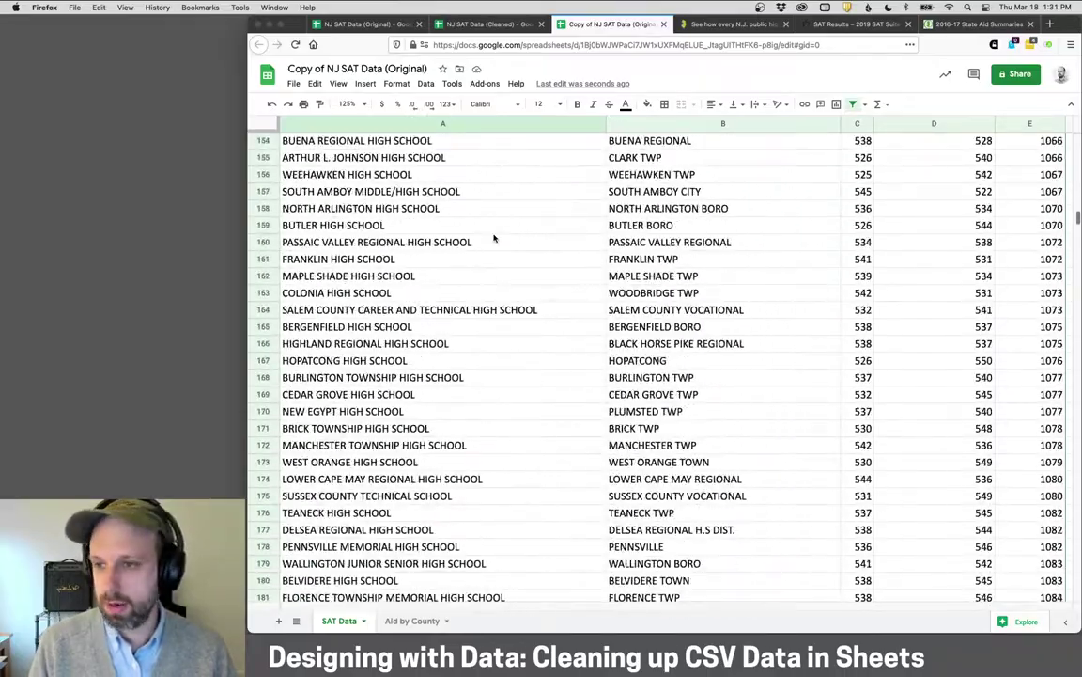
scroll(529, 331, down, 7)
scroll(530, 332, down, 20)
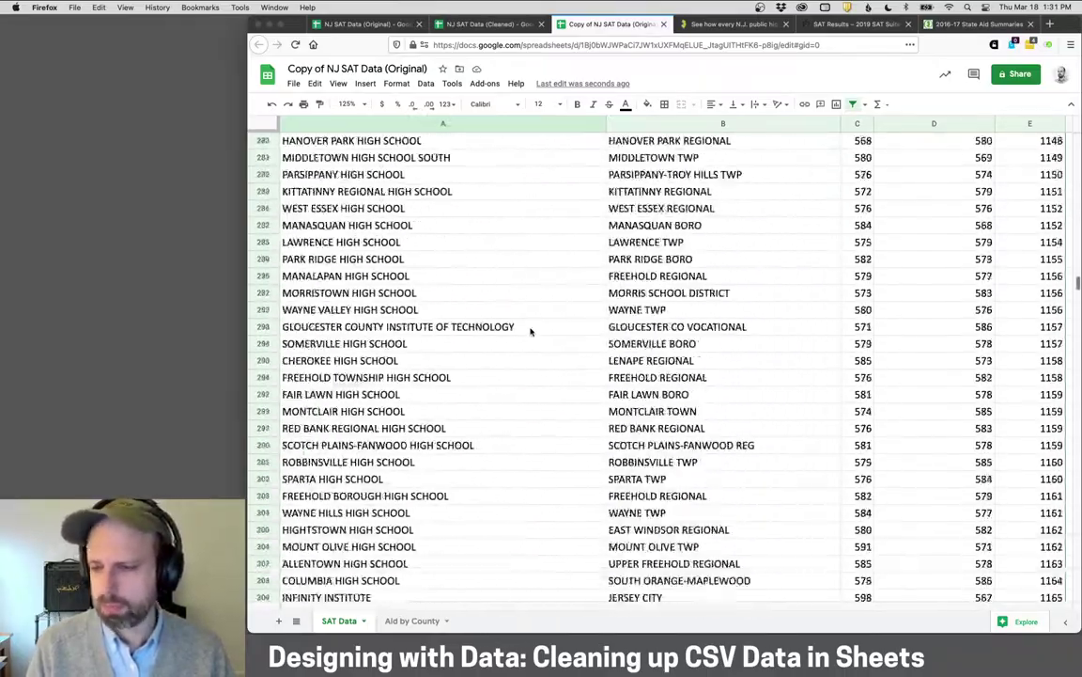
scroll(530, 332, down, 20)
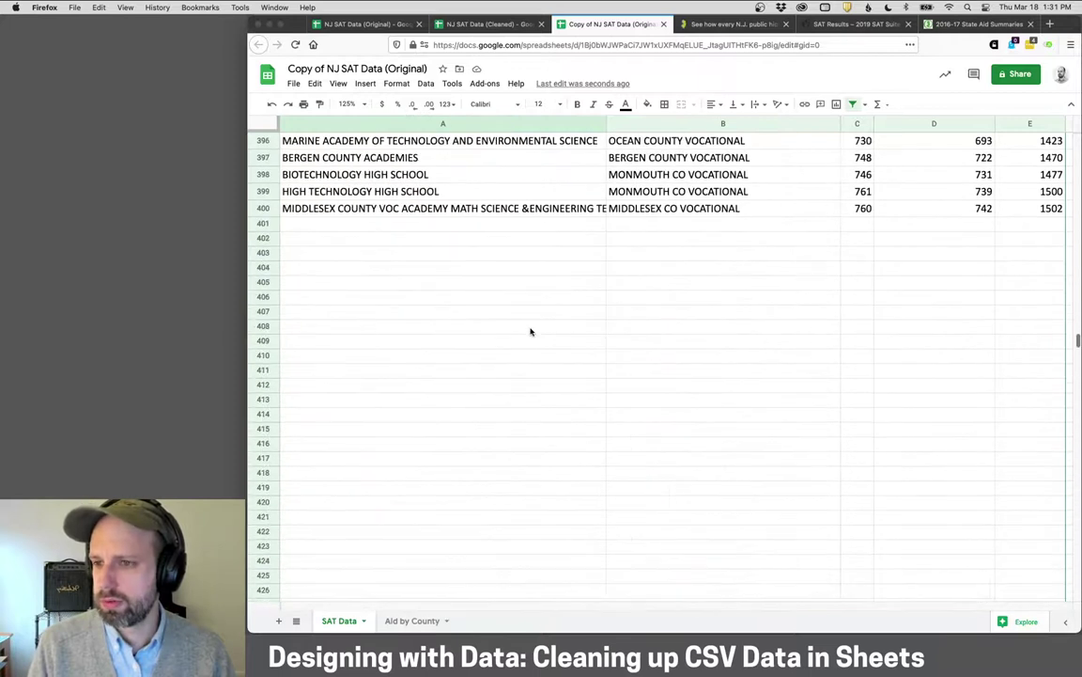
click(478, 197)
click(530, 210)
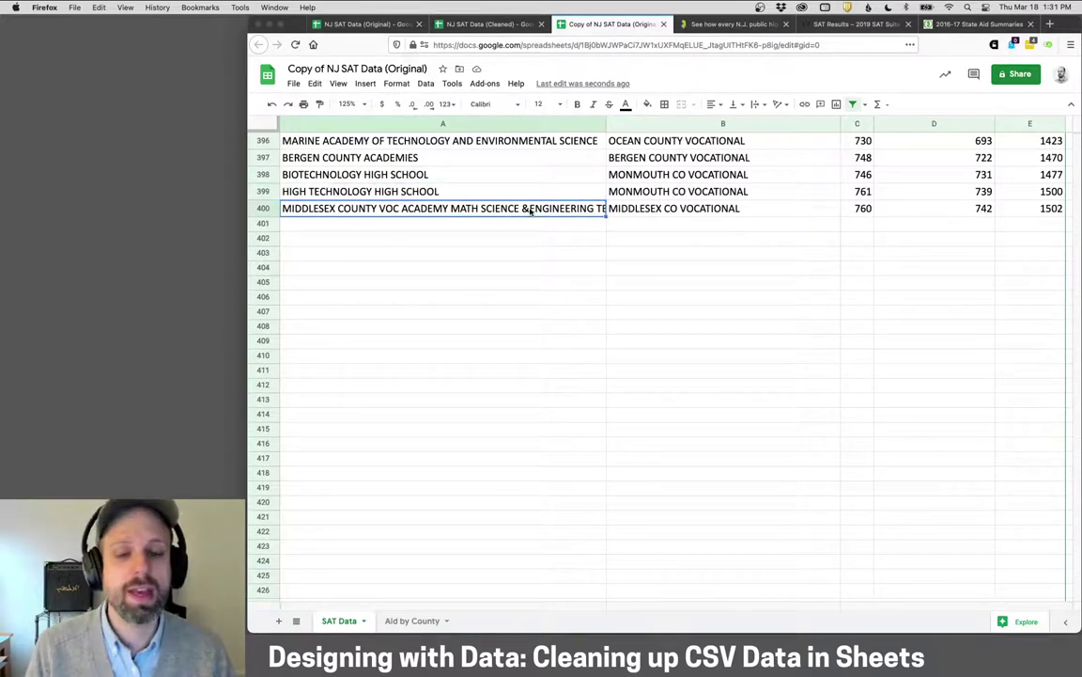
scroll(530, 210, up, 20)
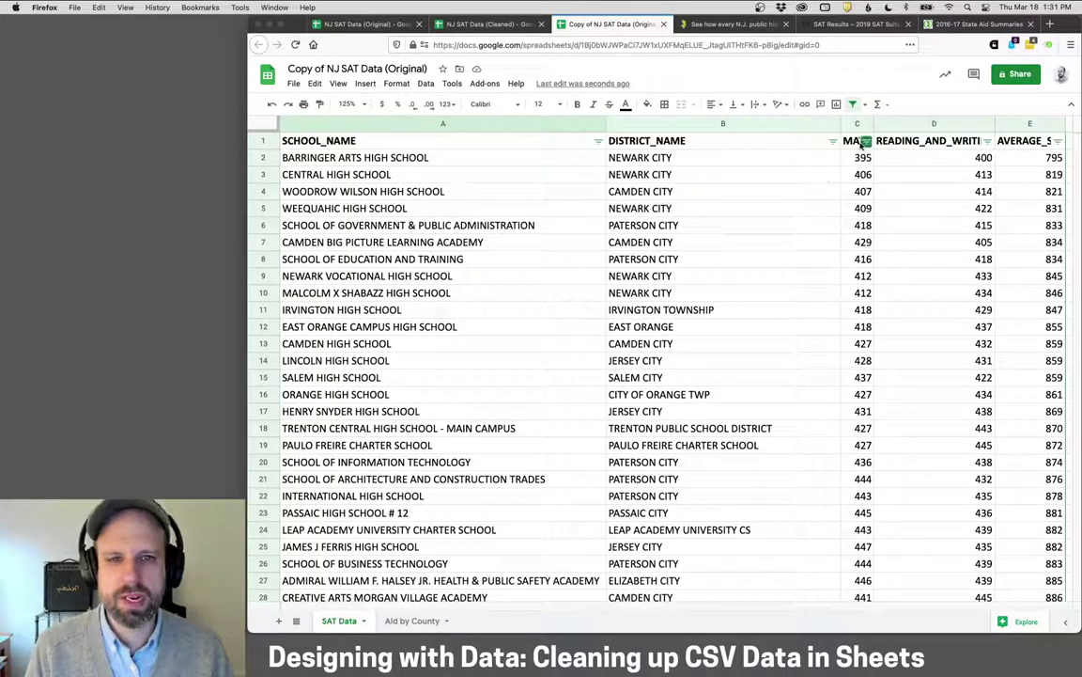
Resize columns A through E with the Fit to data option.
drag(1033, 125, 465, 120)
right_click(467, 123)
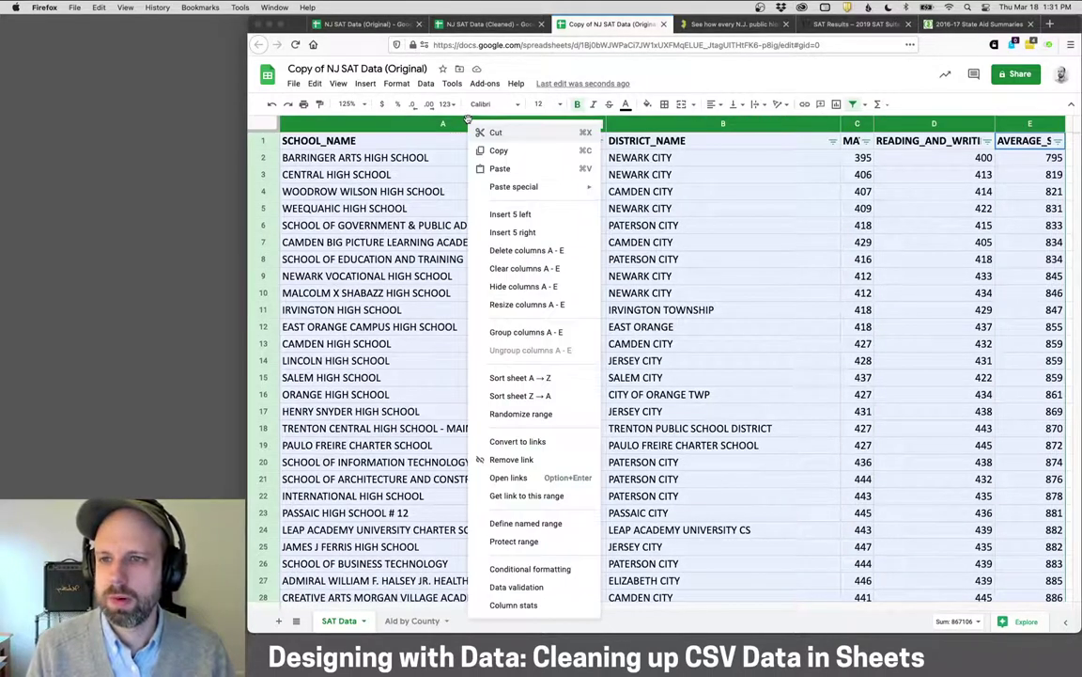
click(528, 304)
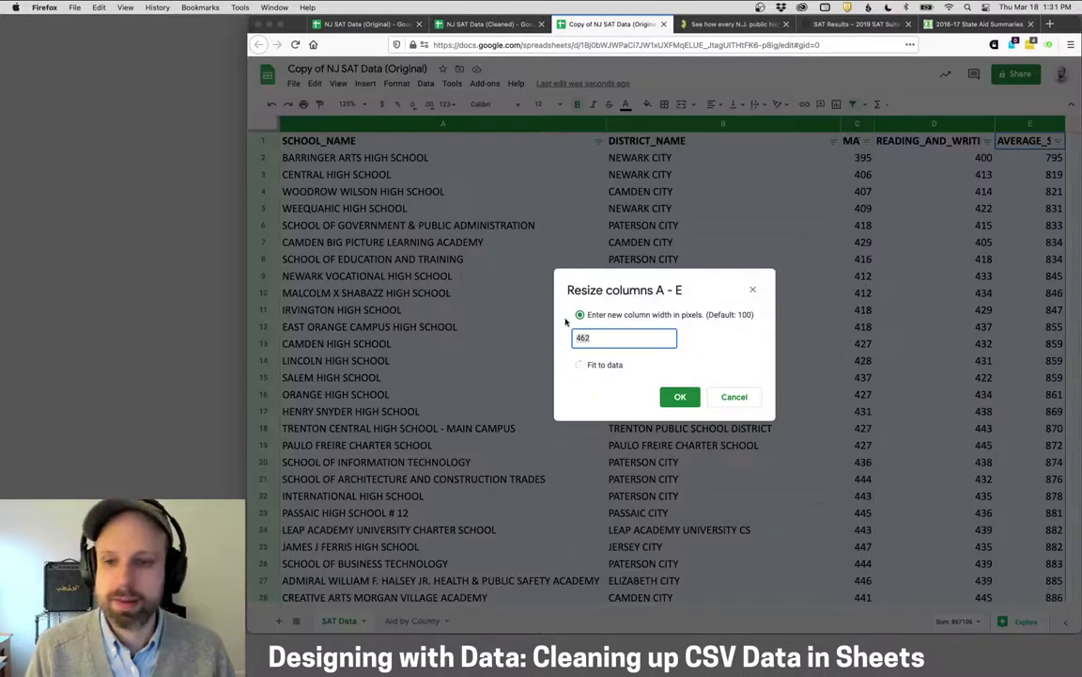
click(607, 366)
click(682, 395)
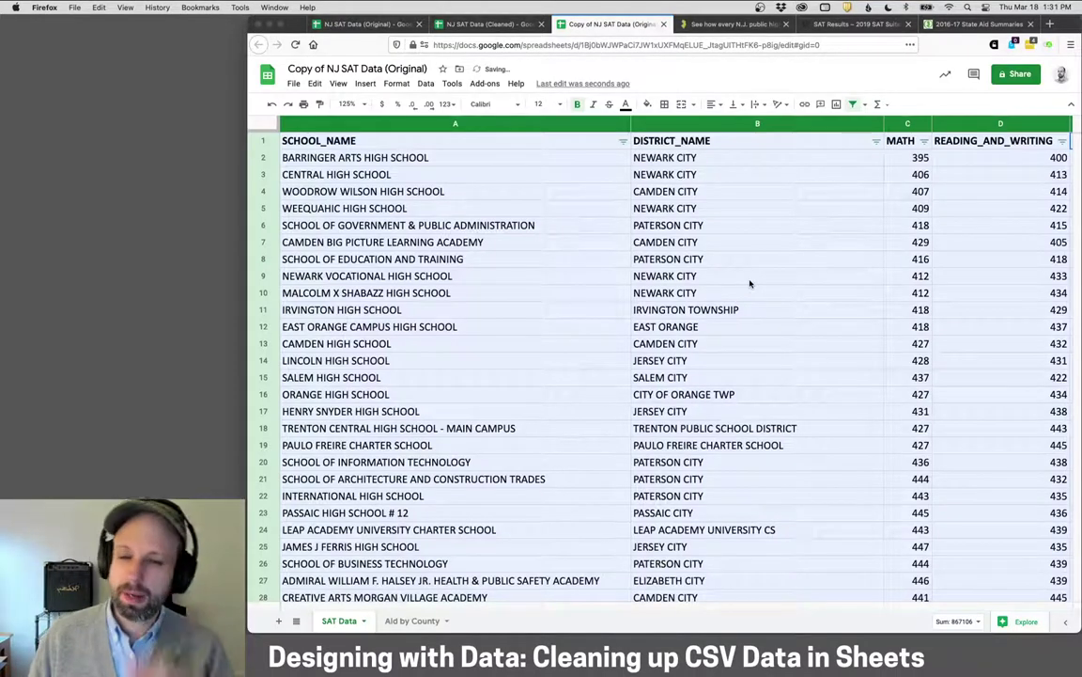
Calculate the average of the whole AVERAGE_SAT column in cell G3 with =AVERAGE(E:E).
click(810, 310)
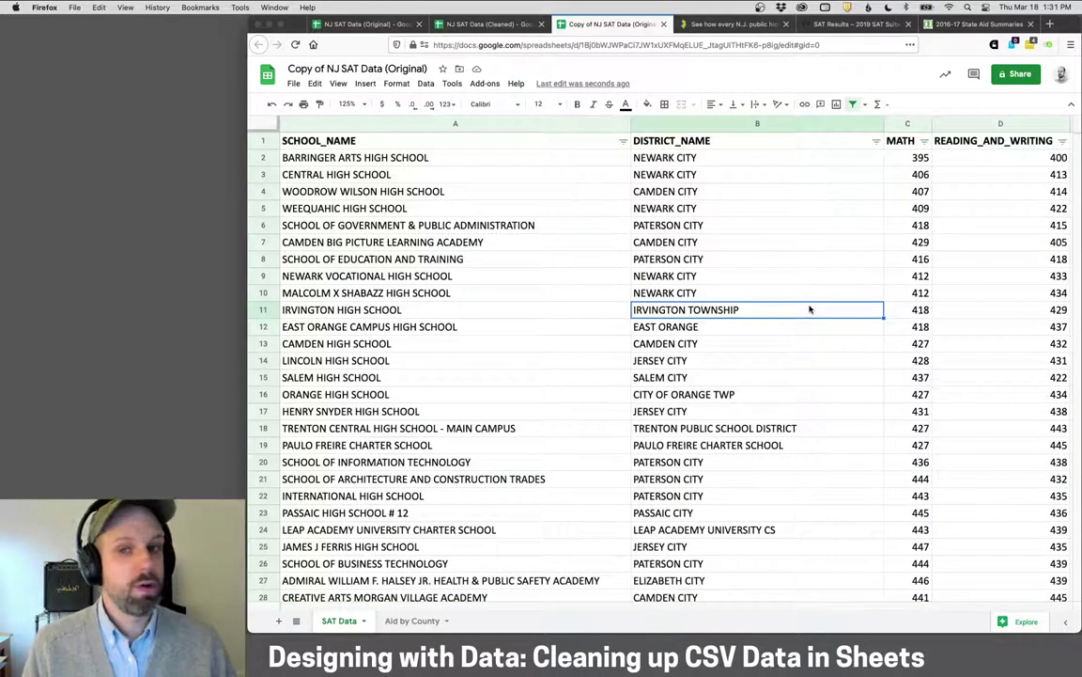
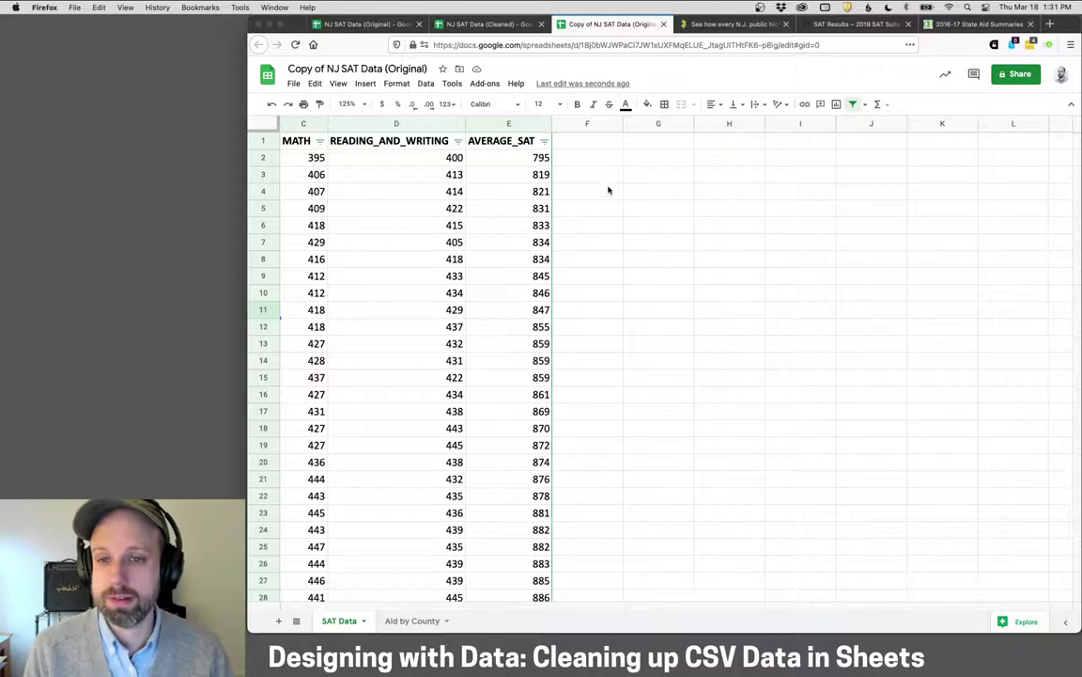
click(657, 181)
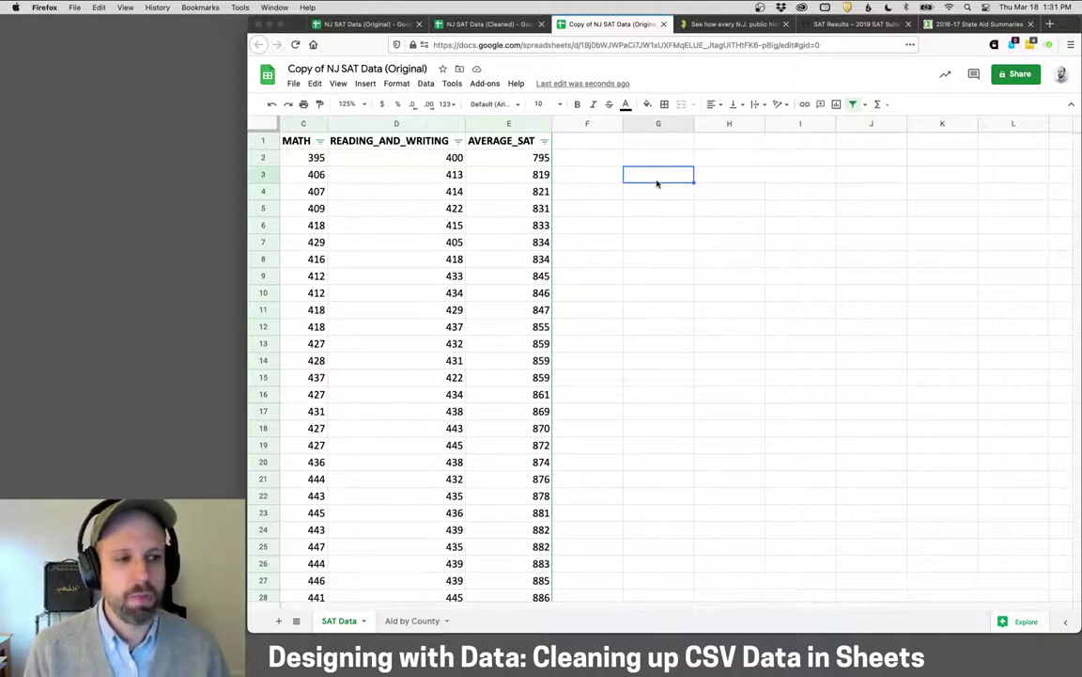
text(=)
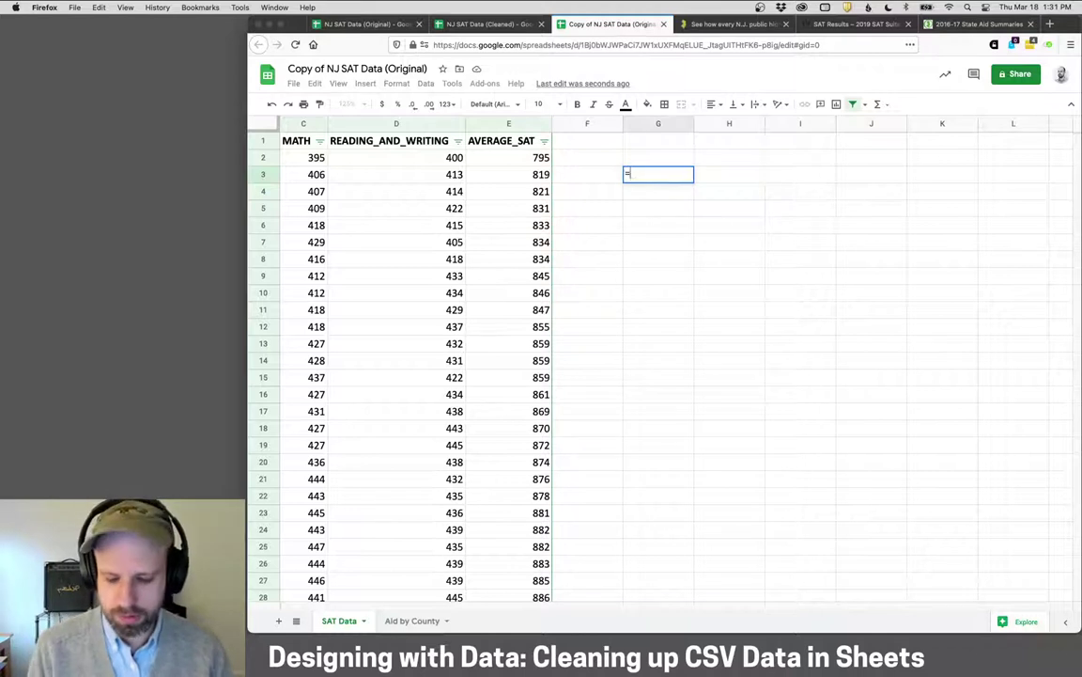
text(AVERAGE()
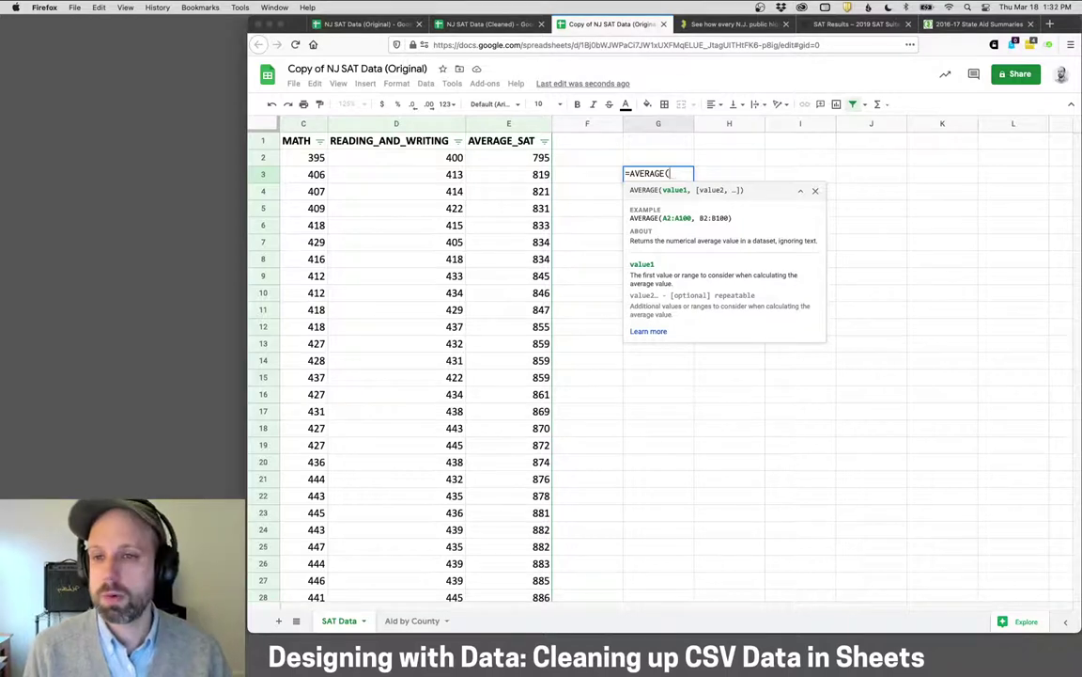
click(509, 122)
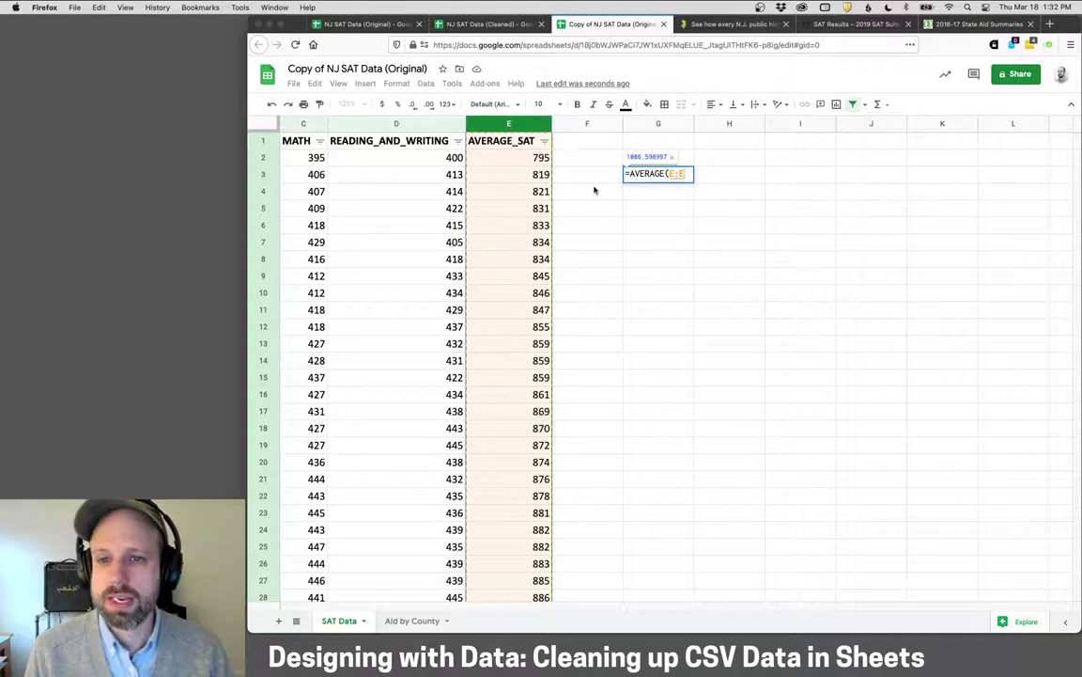
text())
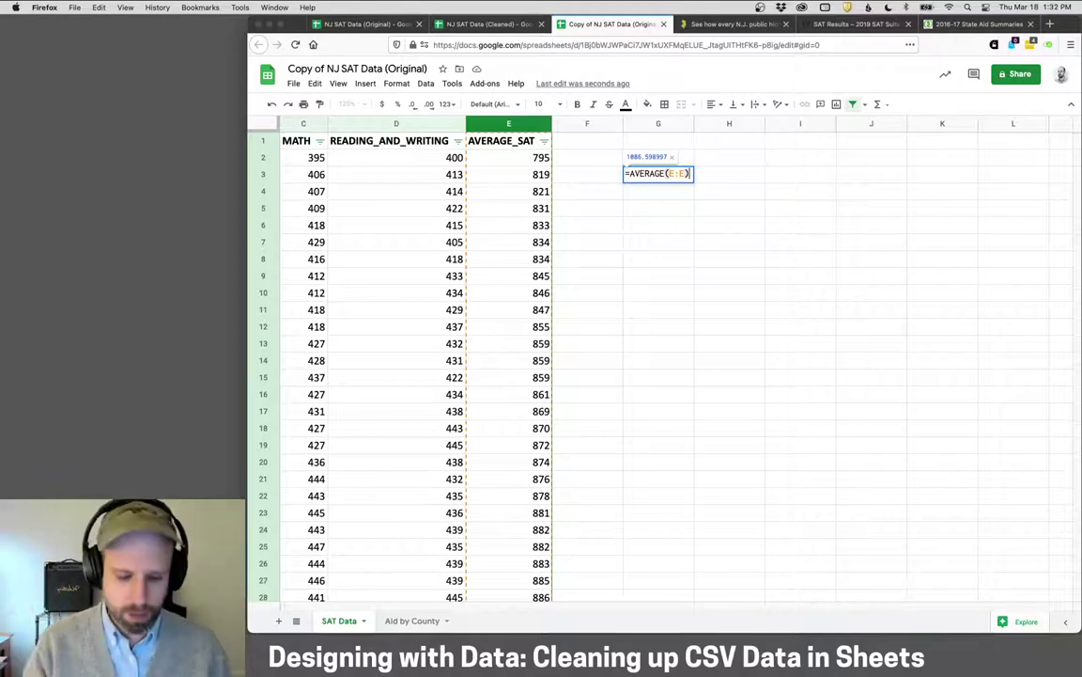
key(Return)
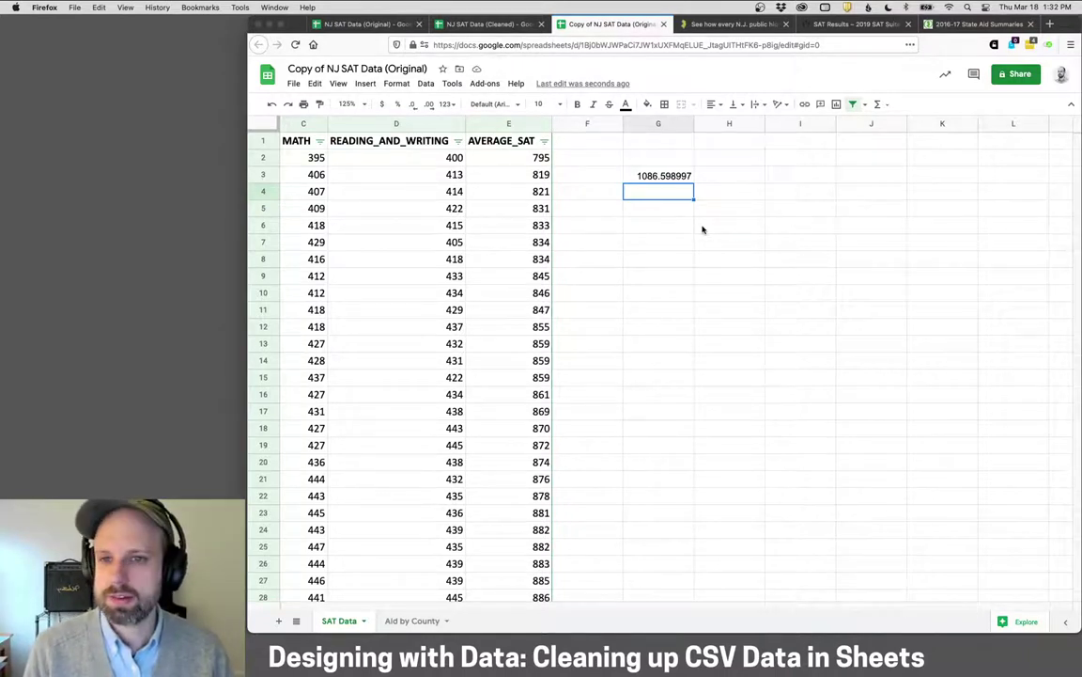
Move the overall average from G3 to H3 and label it "Average total" in G3.
click(669, 175)
drag(664, 166, 726, 172)
click(650, 178)
text(Average)
key(BackSpace)
key(BackSpace)
text(ge total)
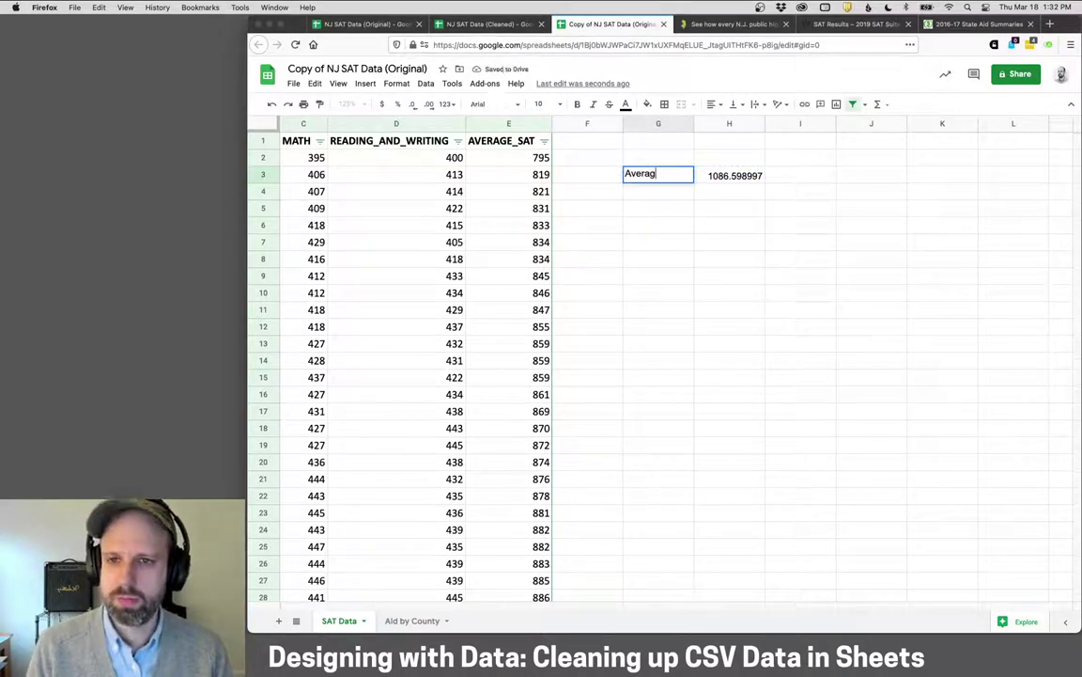
key(Return)
Add the labels "Average math" in G4 and "Average reading" in G5.
text(Average m)
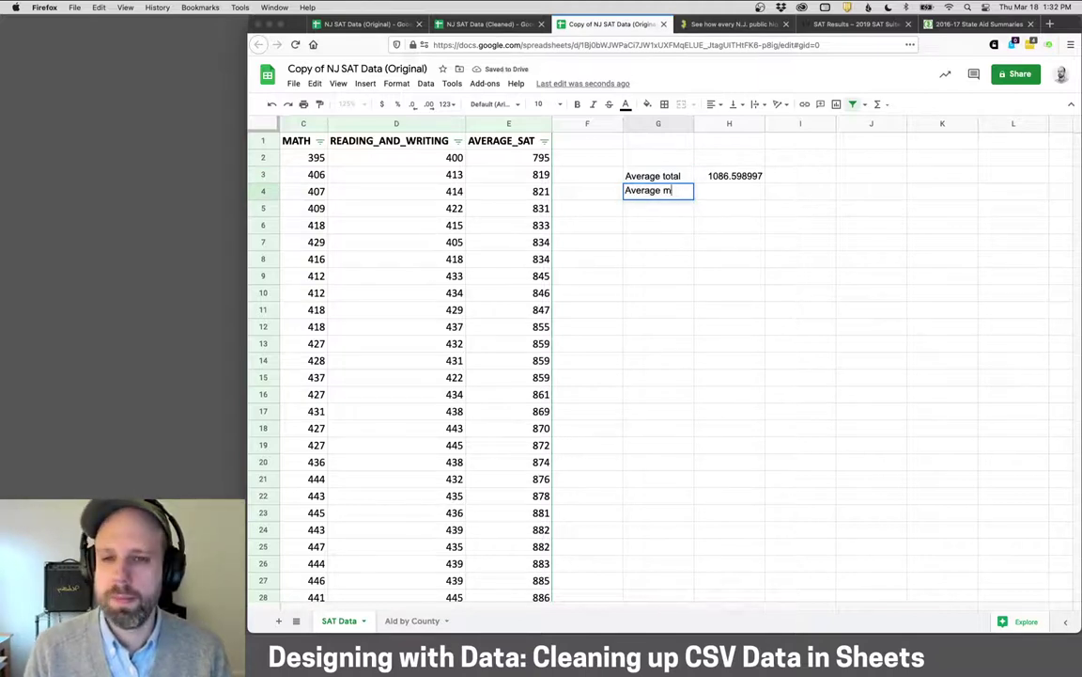
text(ath)
key(Return)
text(Average reading)
key(Return)
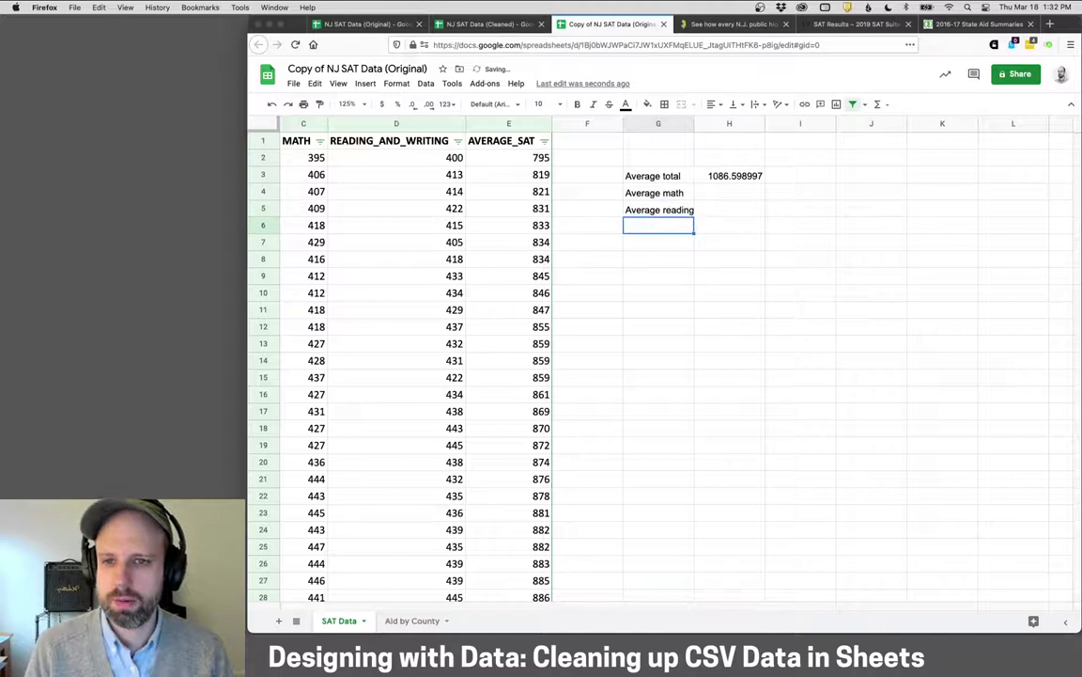
Calculate the average of the whole MATH column in H4 with the AVERAGE function over C:C.
click(755, 193)
text(=AVERAGE()
click(761, 215)
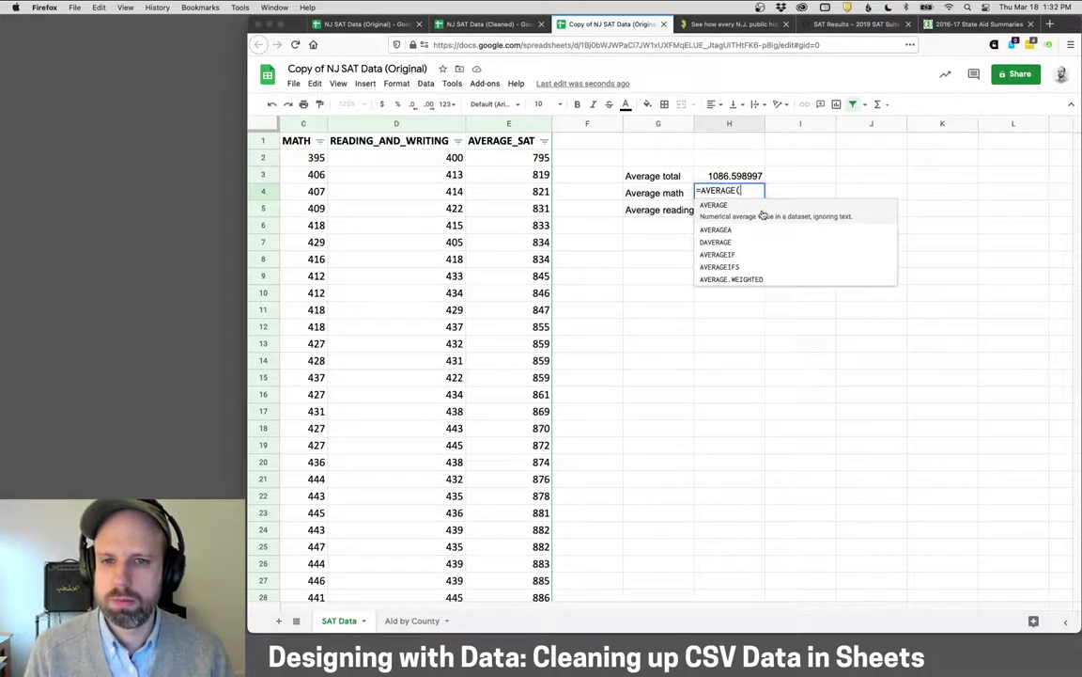
click(340, 121)
key(BackSpace)
key(BackSpace)
key(BackSpace)
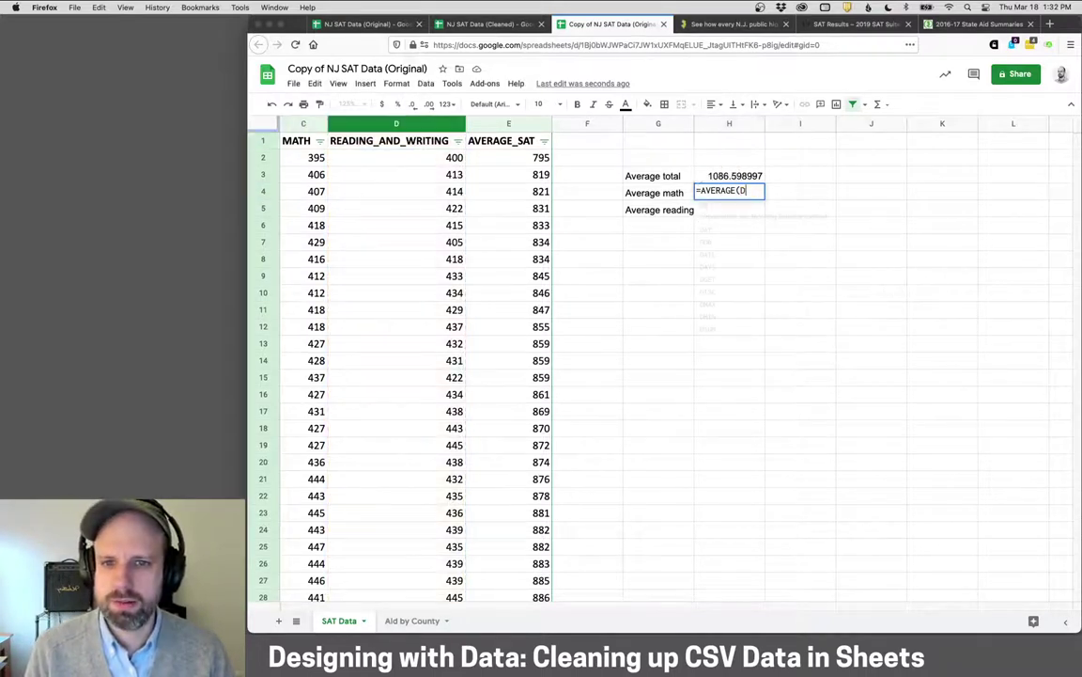
click(293, 124)
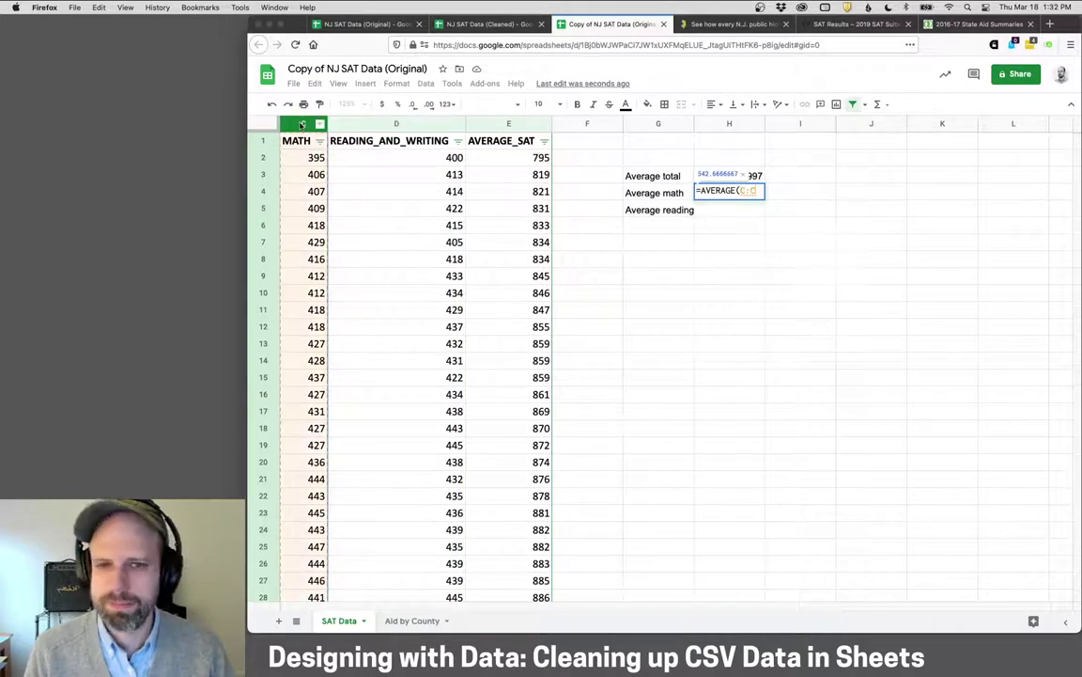
key(Return)
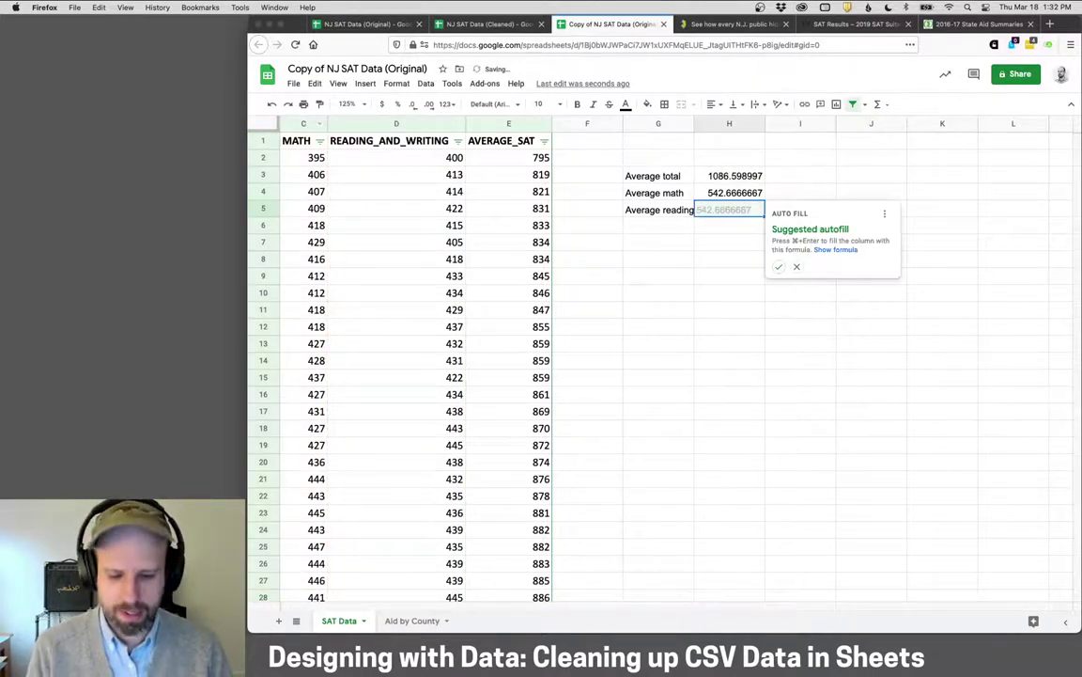
Calculate the average of the whole READING_AND_WRITING column in H5 with the AVERAGE function over D:D.
text(=AVERGE()
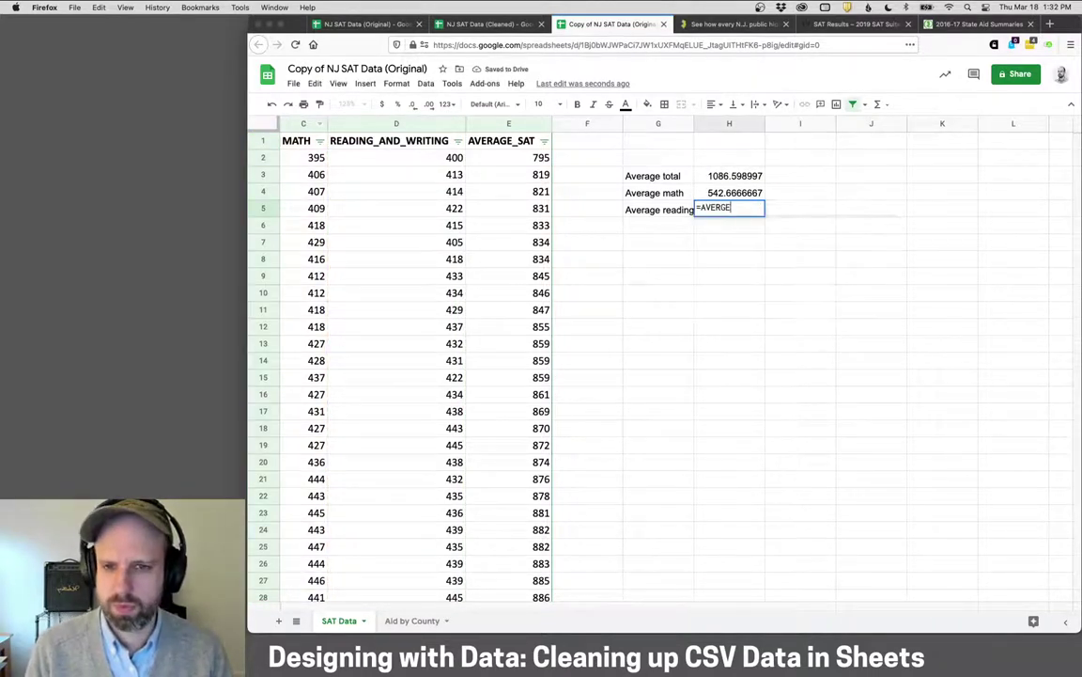
key(BackSpace)
key(BackSpace)
key(BackSpace)
text(AGE()
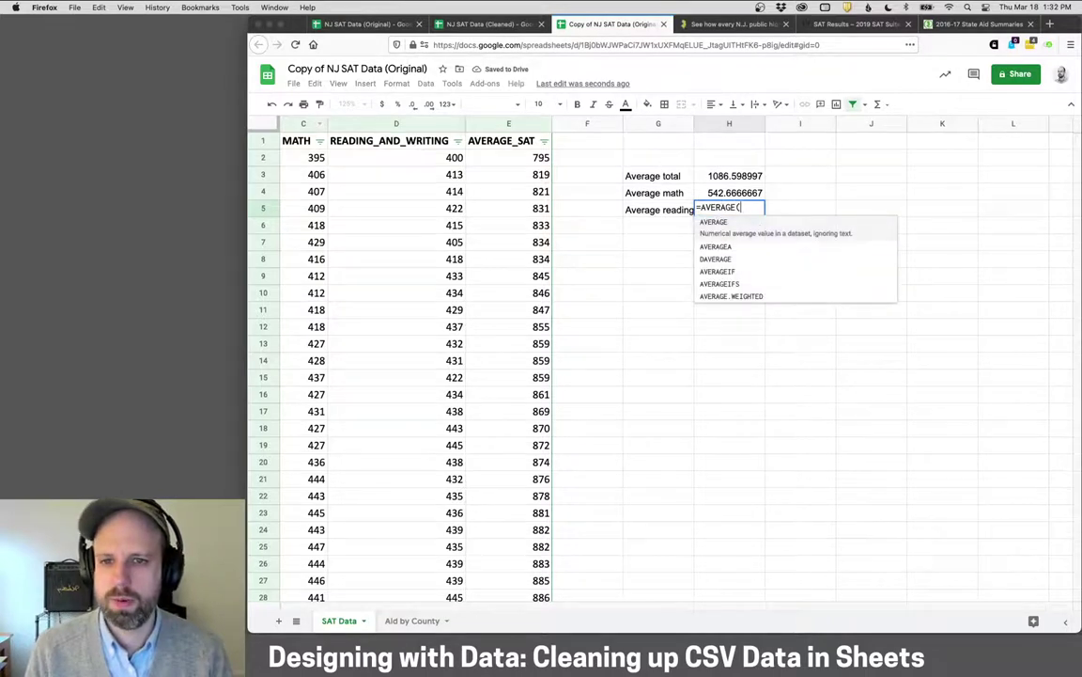
click(335, 123)
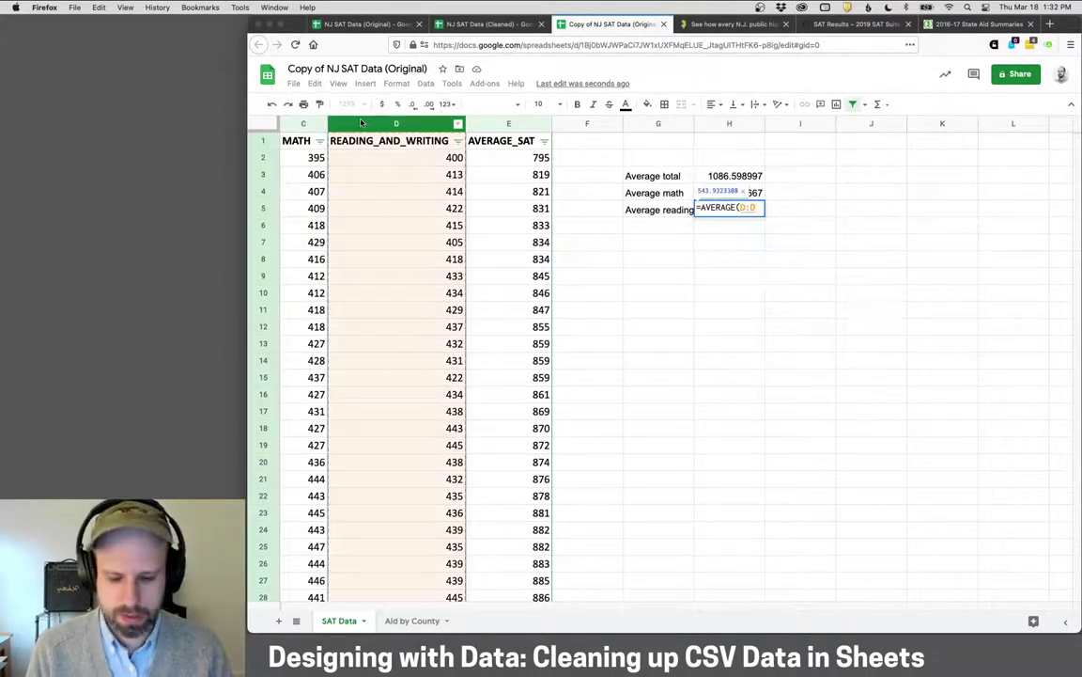
key(Return)
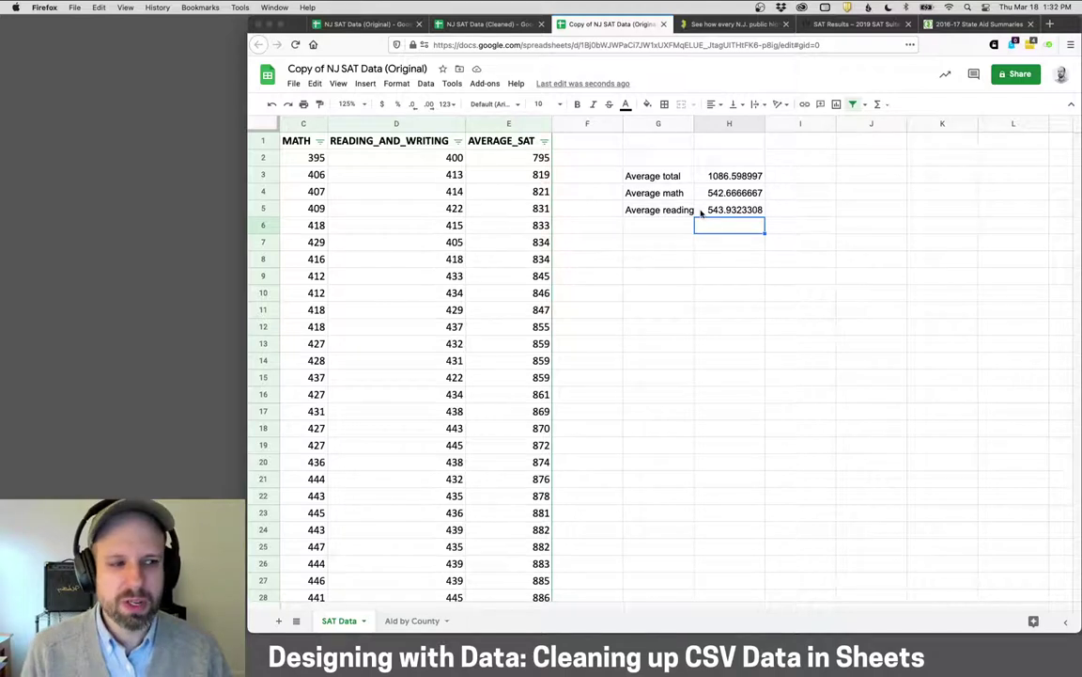
Reduce the decimal places of the three averages in H3:H5 until they display as whole numbers.
click(750, 176)
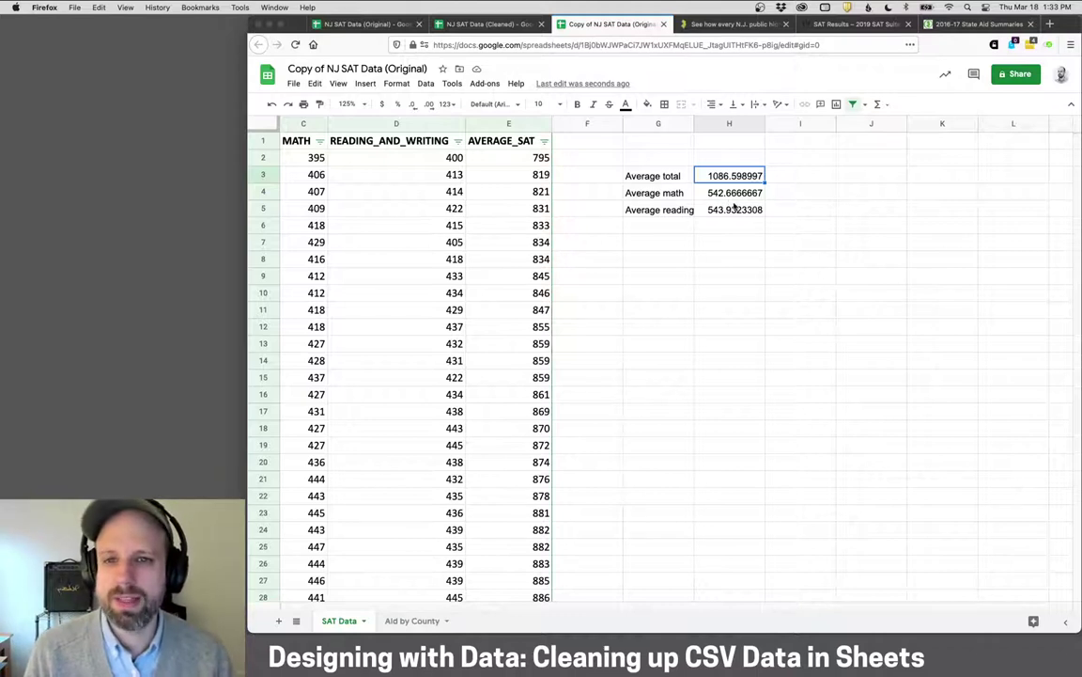
shift+click(736, 209)
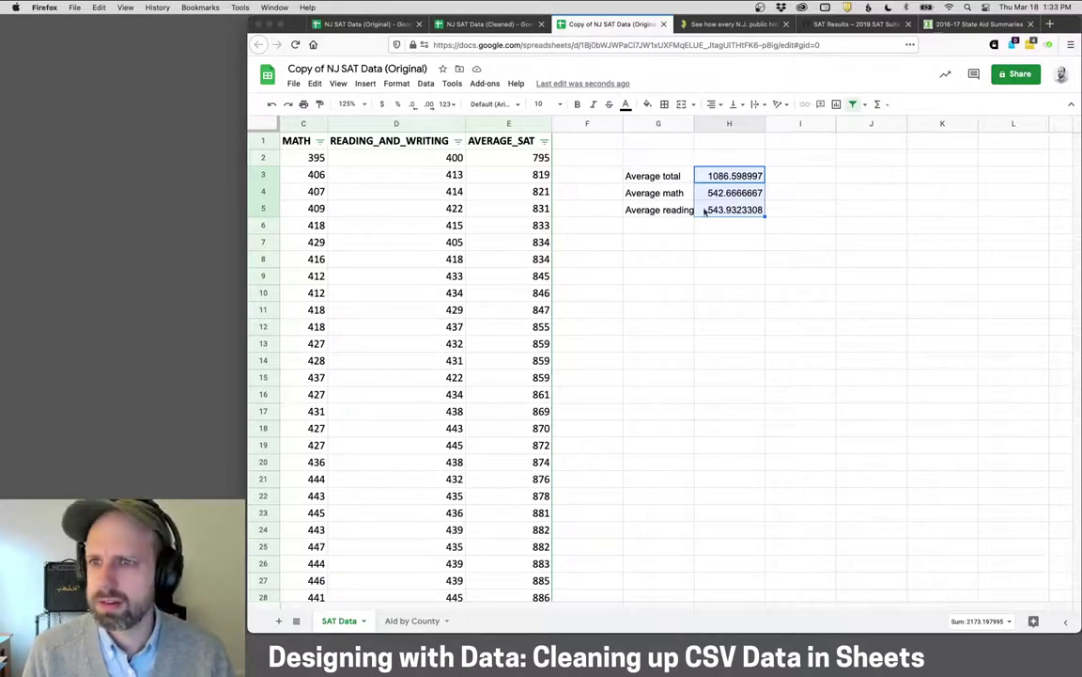
click(411, 108)
click(412, 108)
click(411, 108)
click(411, 108)
click(411, 108)
click(412, 108)
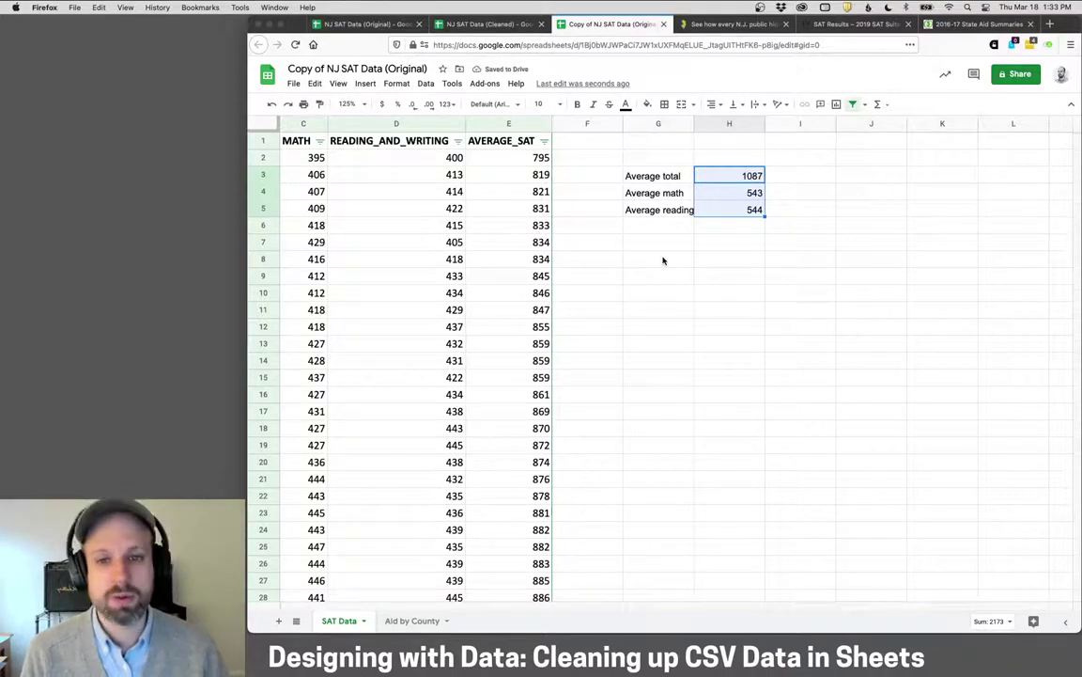
click(662, 261)
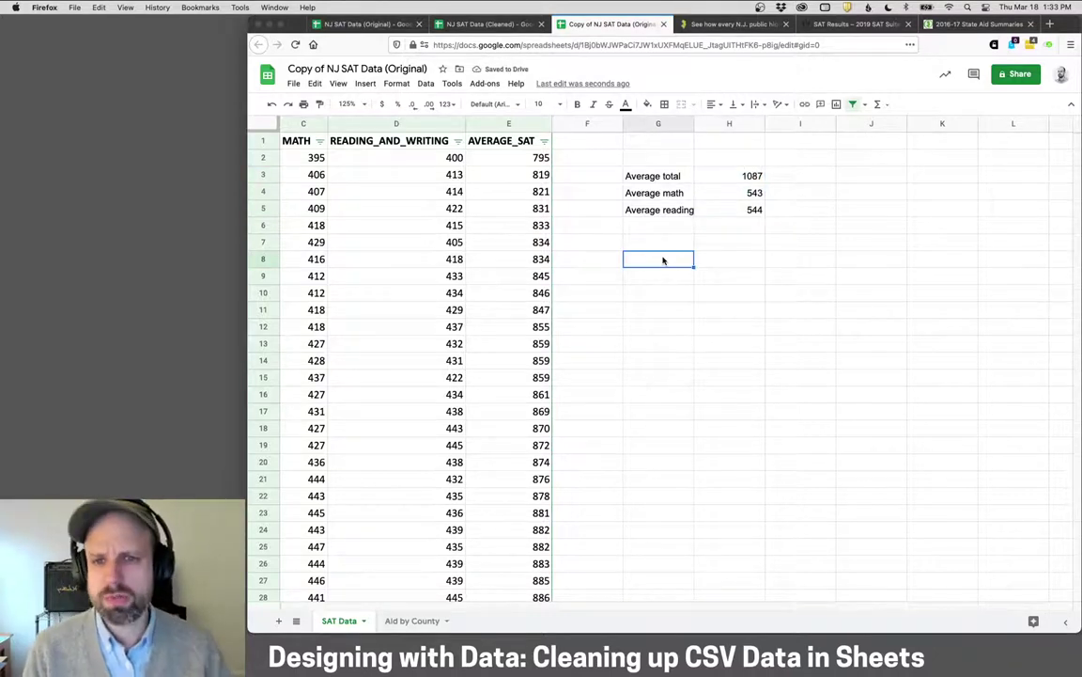
Widen column G slightly to fit its labels and enter the headings "ALL NJ" in H2 and "STEVENS" in I2.
drag(694, 124, 703, 125)
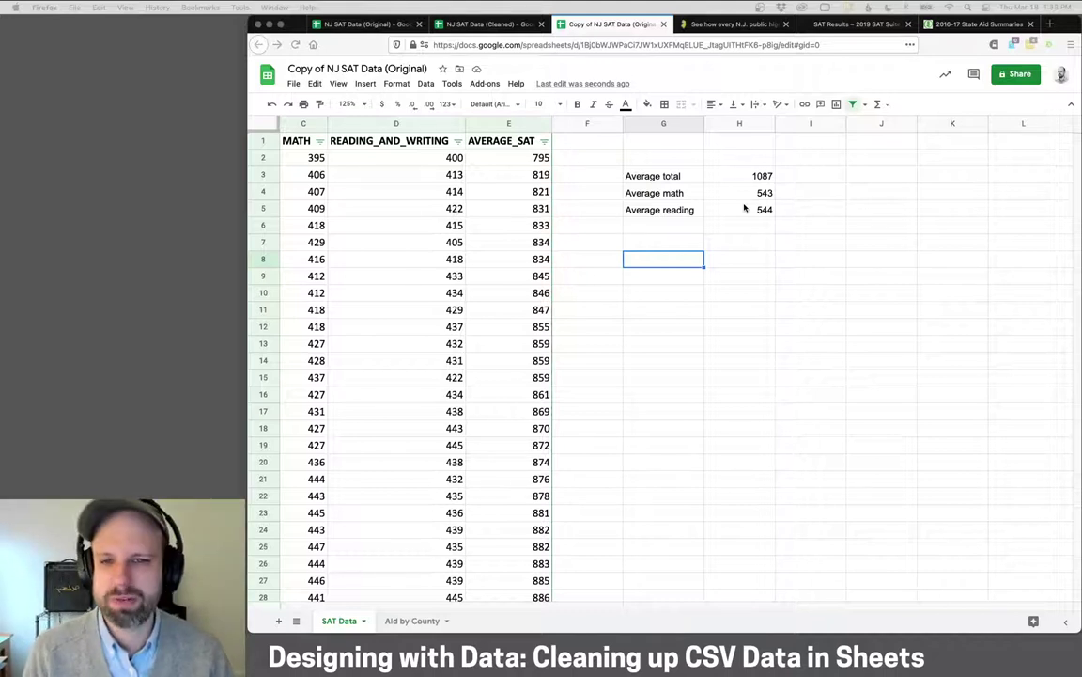
click(732, 161)
click(729, 160)
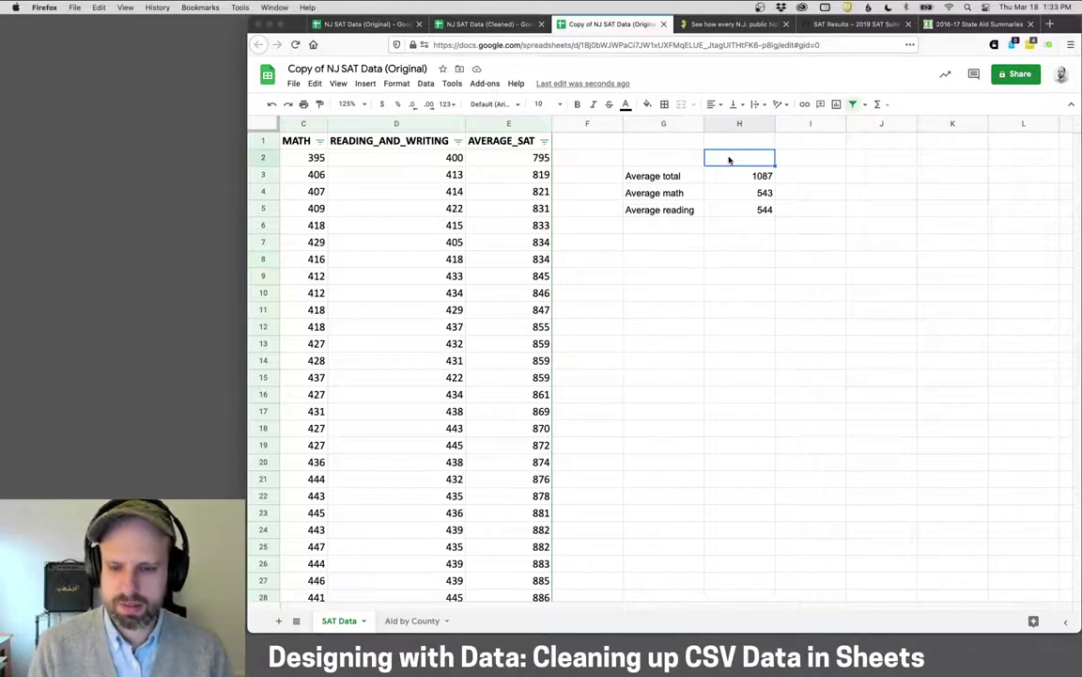
text(A)
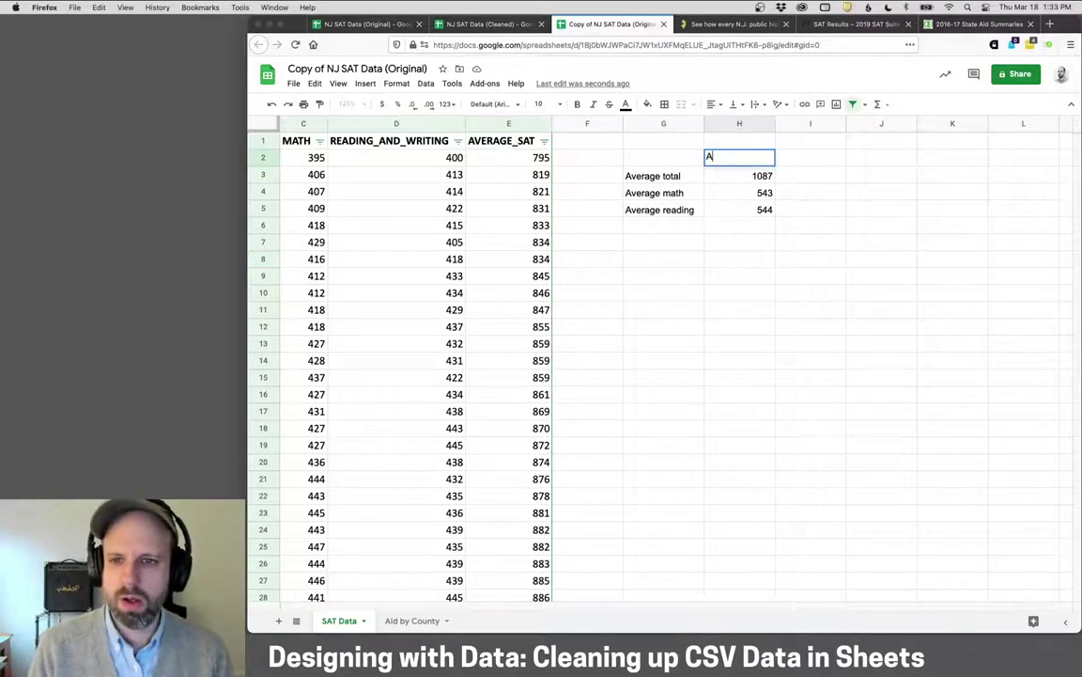
text(LL NJ)
key(Tab)
text(STEV)
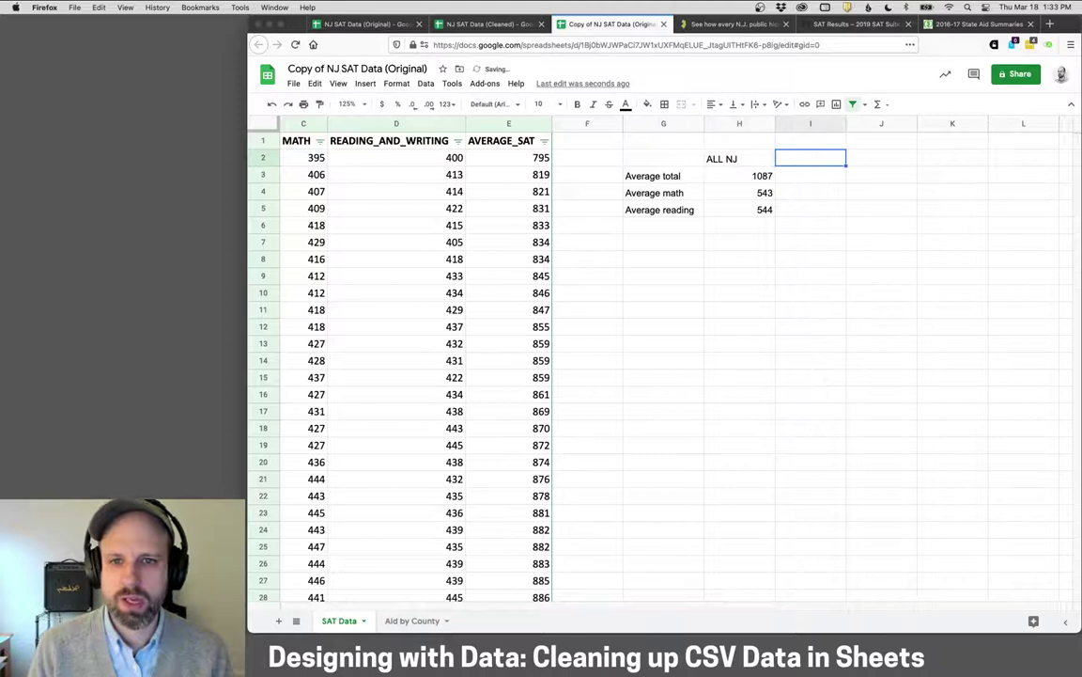
text(ENS)
key(Return)
Enter the STEVENS averages: 740 for math in I4 and 665 for reading in I5.
click(811, 175)
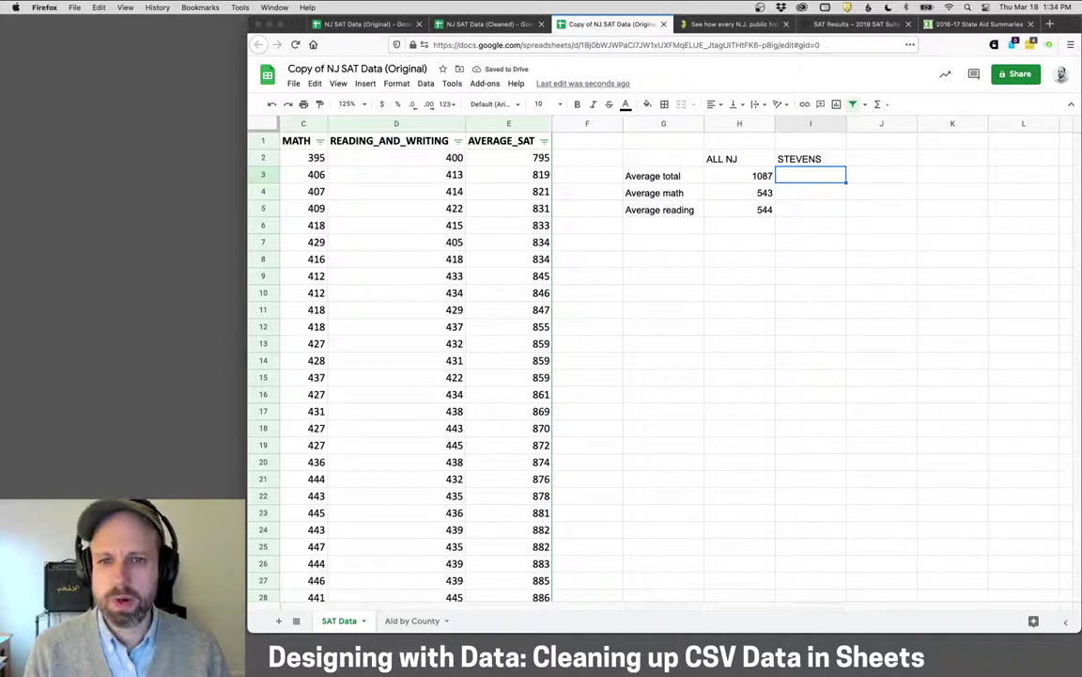
click(811, 193)
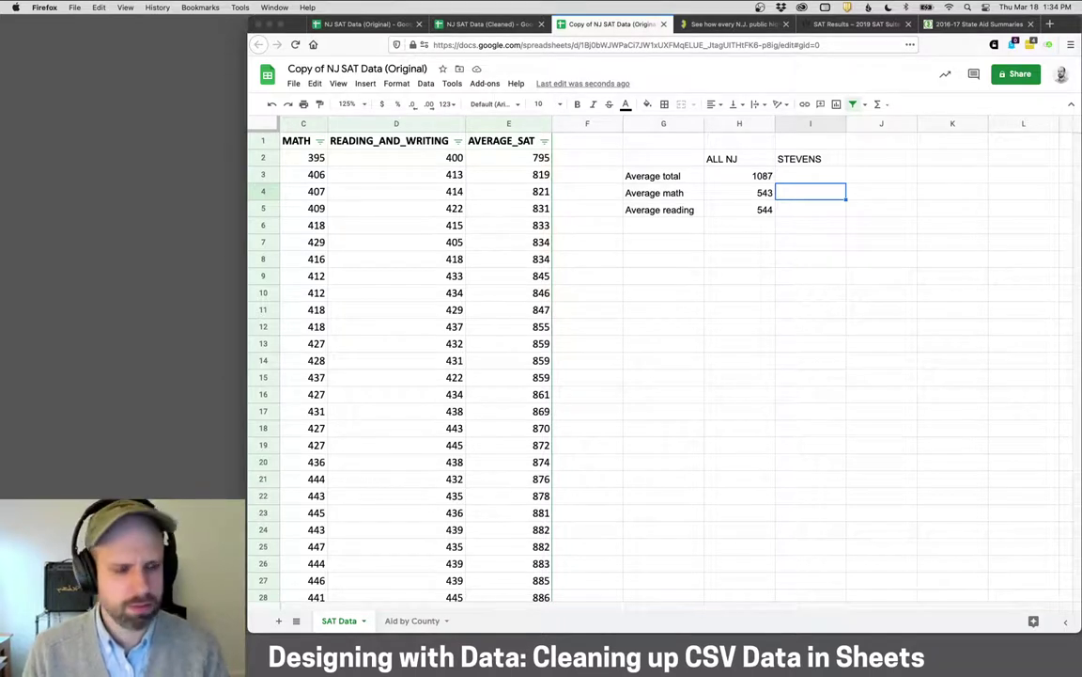
text(740)
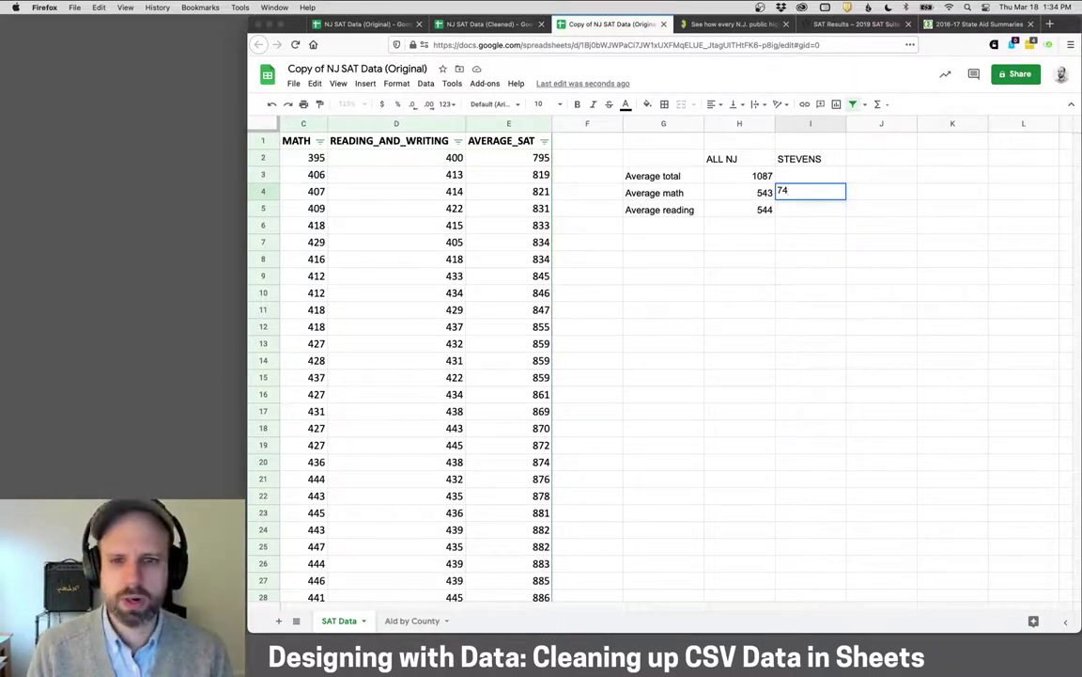
key(Return)
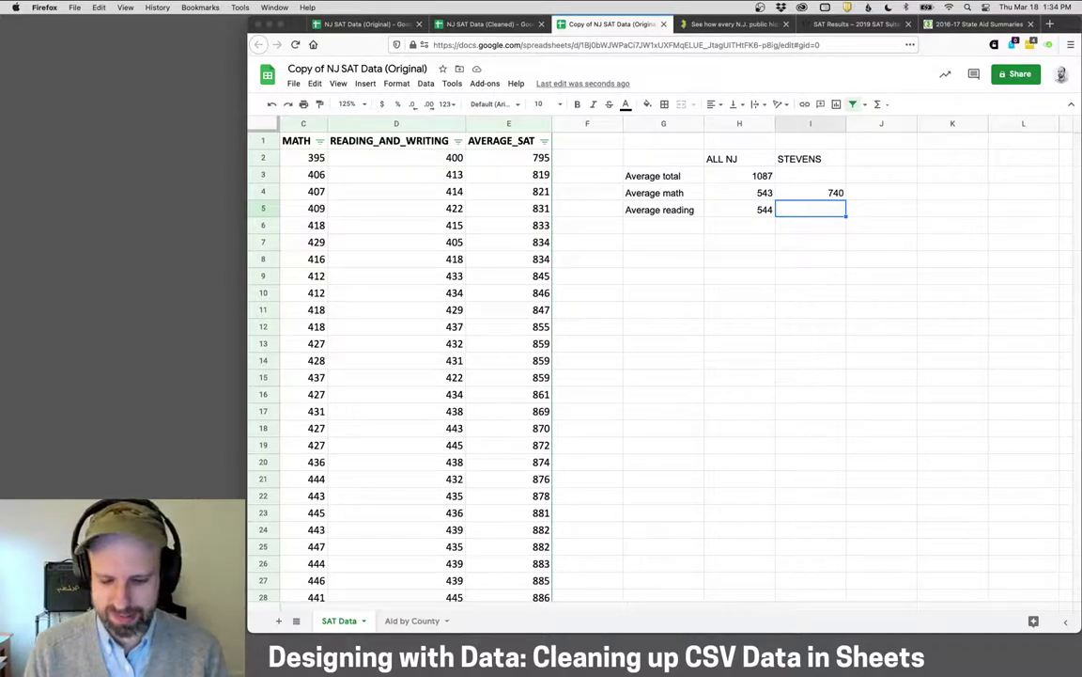
text(665)
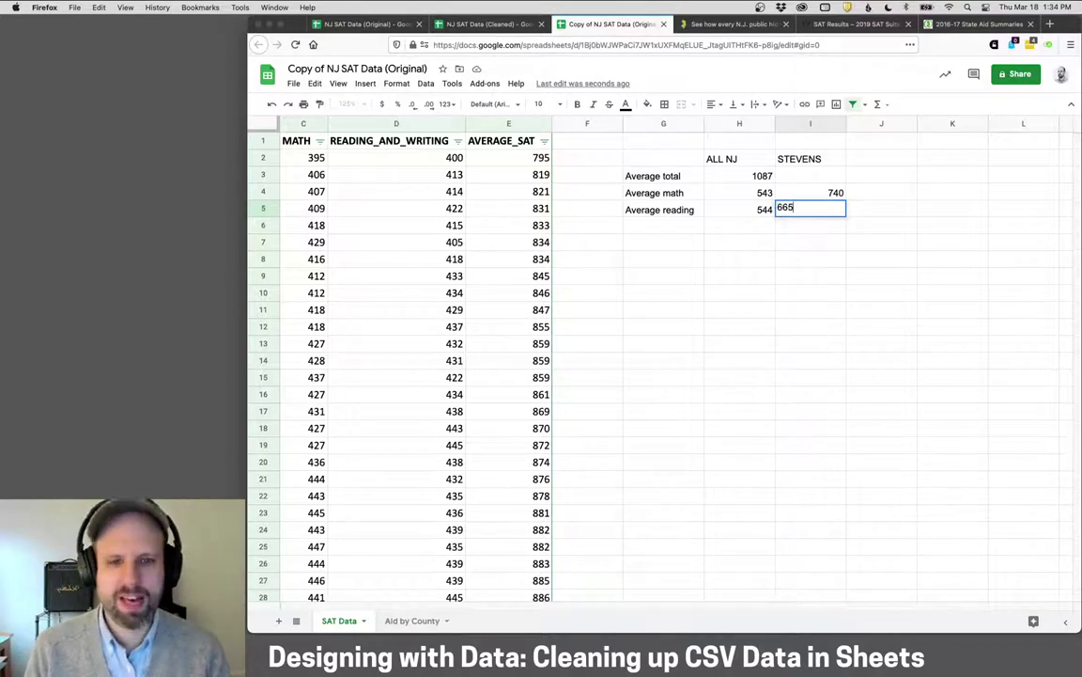
key(Return)
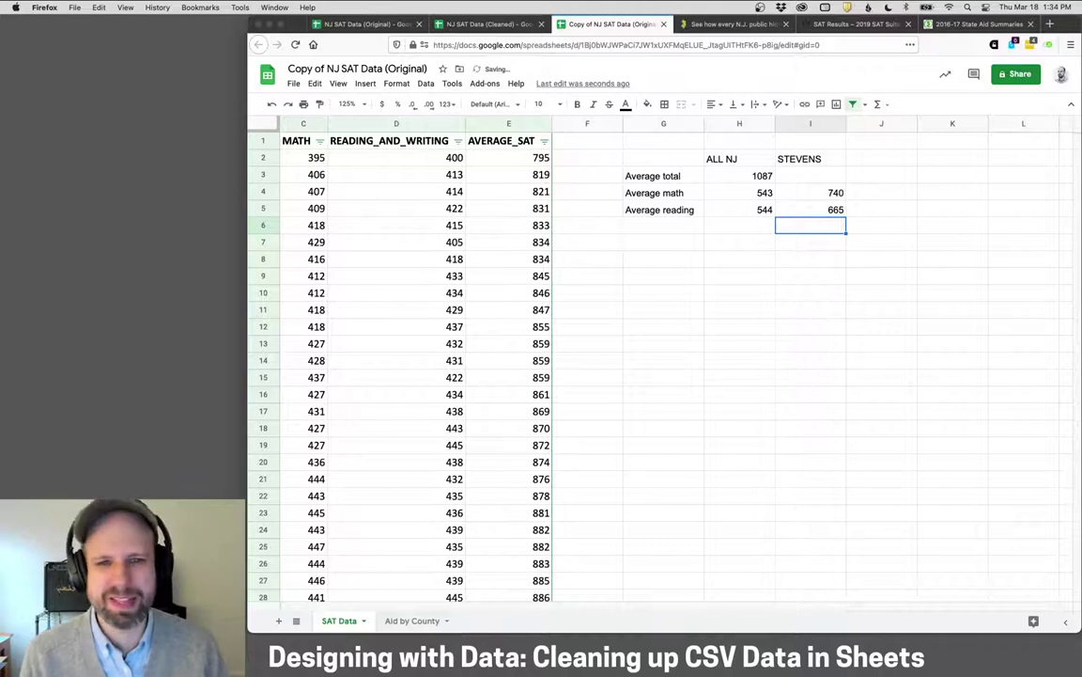
click(814, 189)
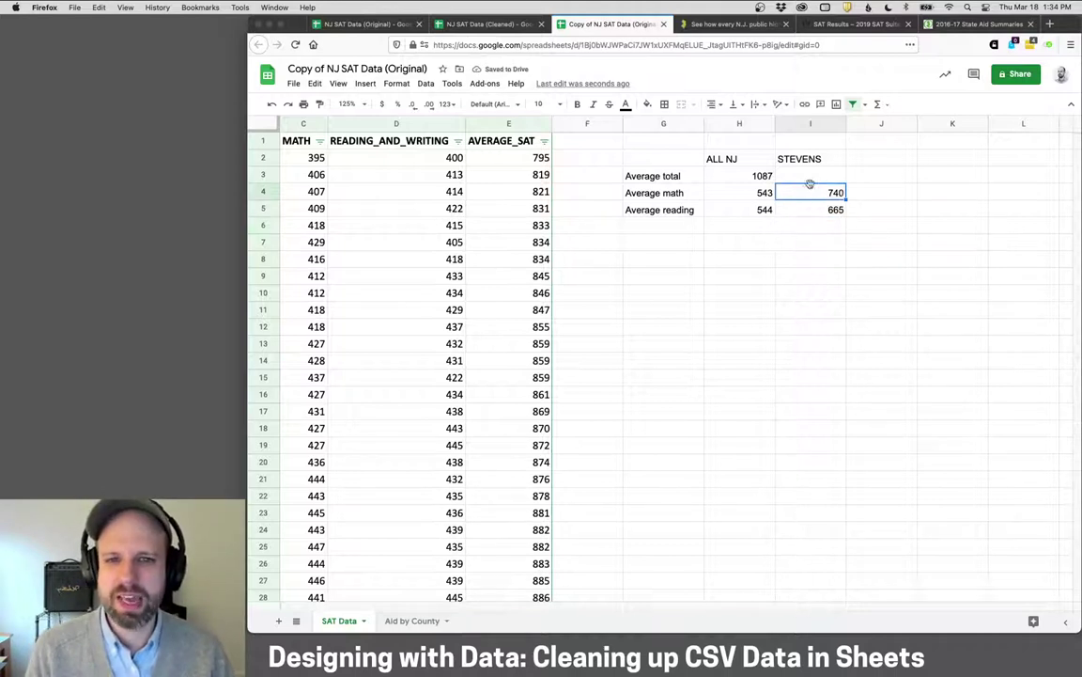
click(875, 194)
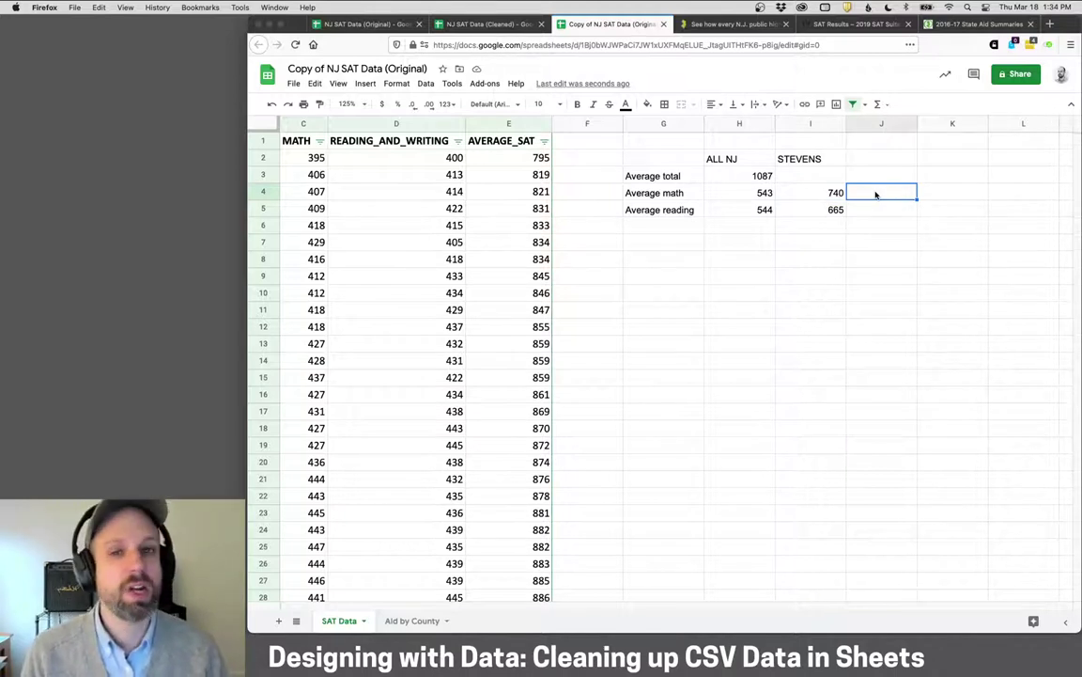
Calculate the math difference in J4 by subtracting the STEVENS average from the ALL NJ average with =H4-I4.
text(=)
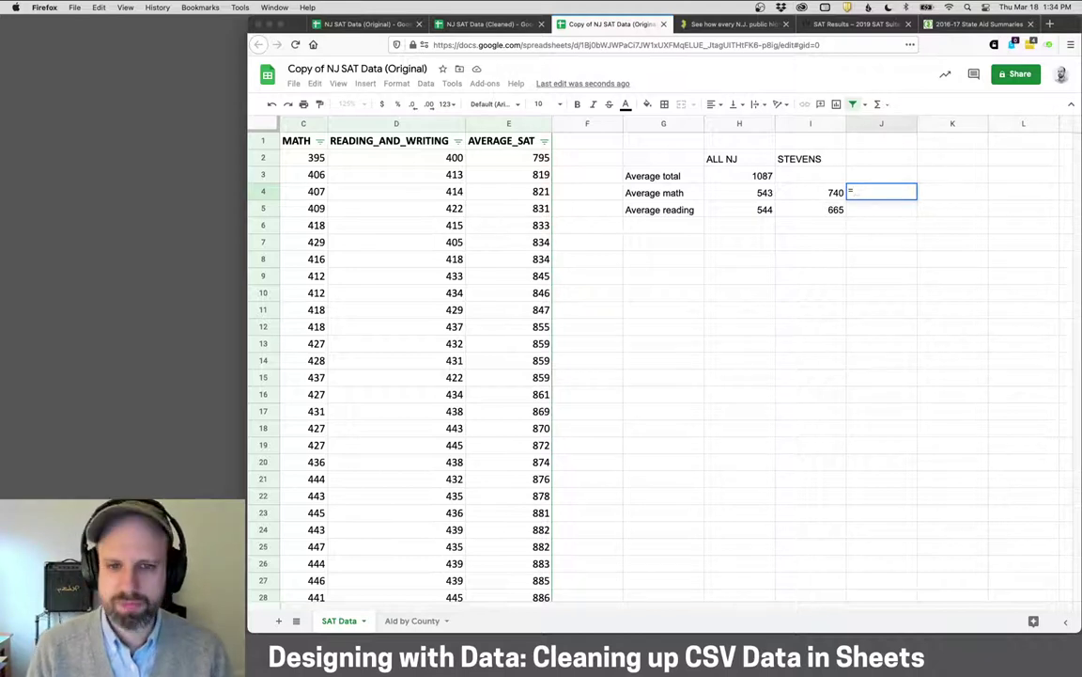
click(759, 194)
text(-)
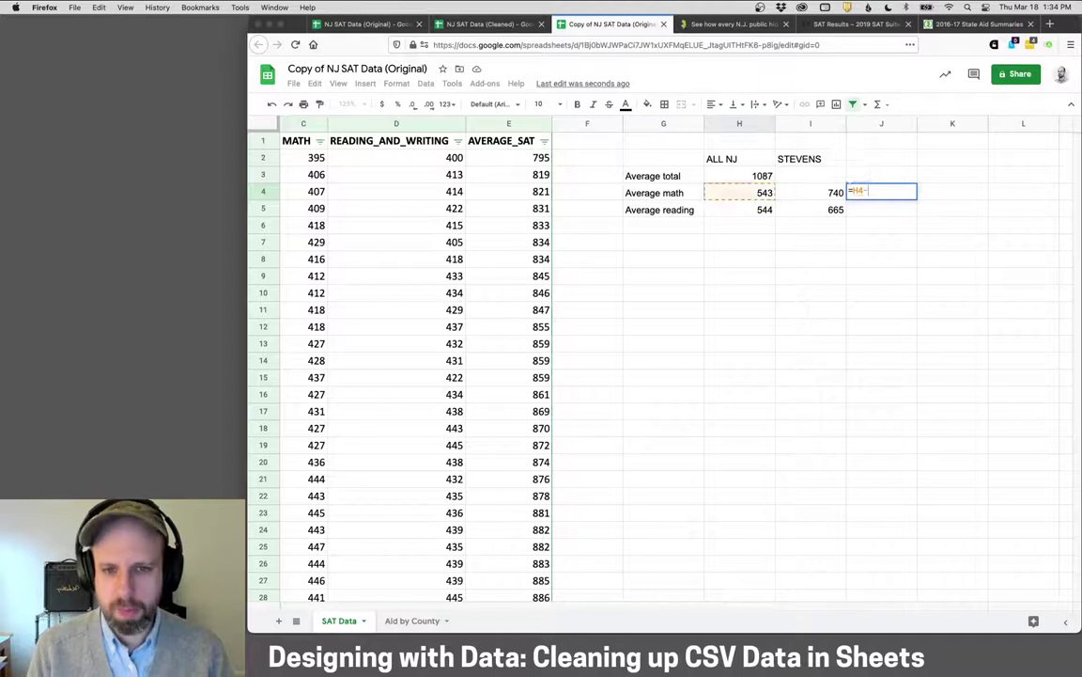
click(817, 193)
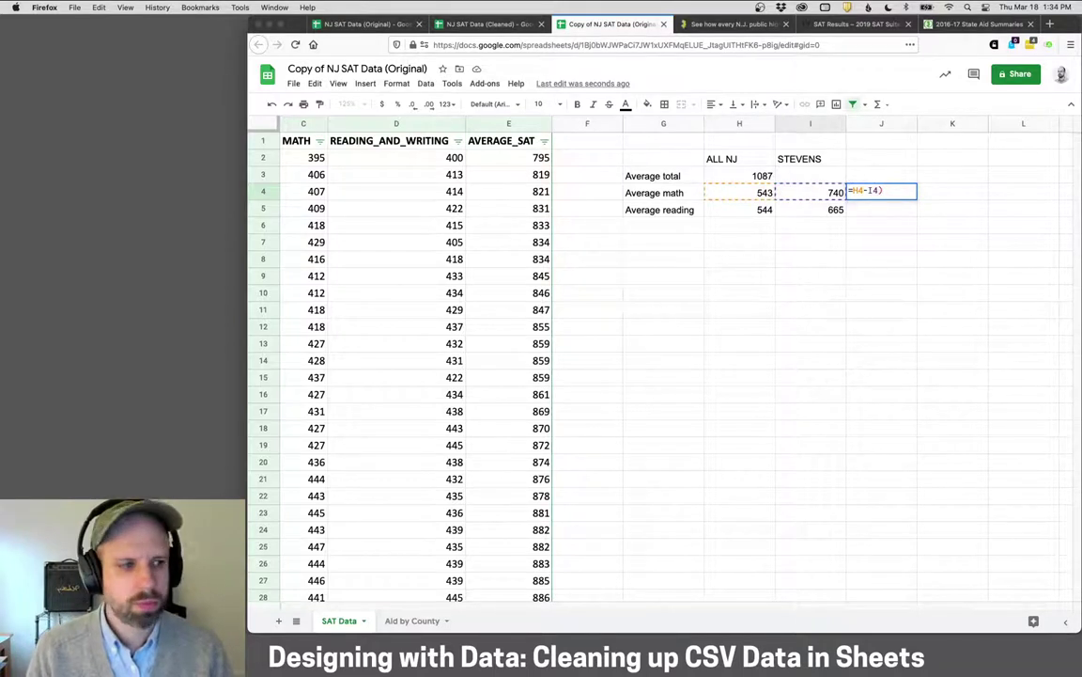
key(Return)
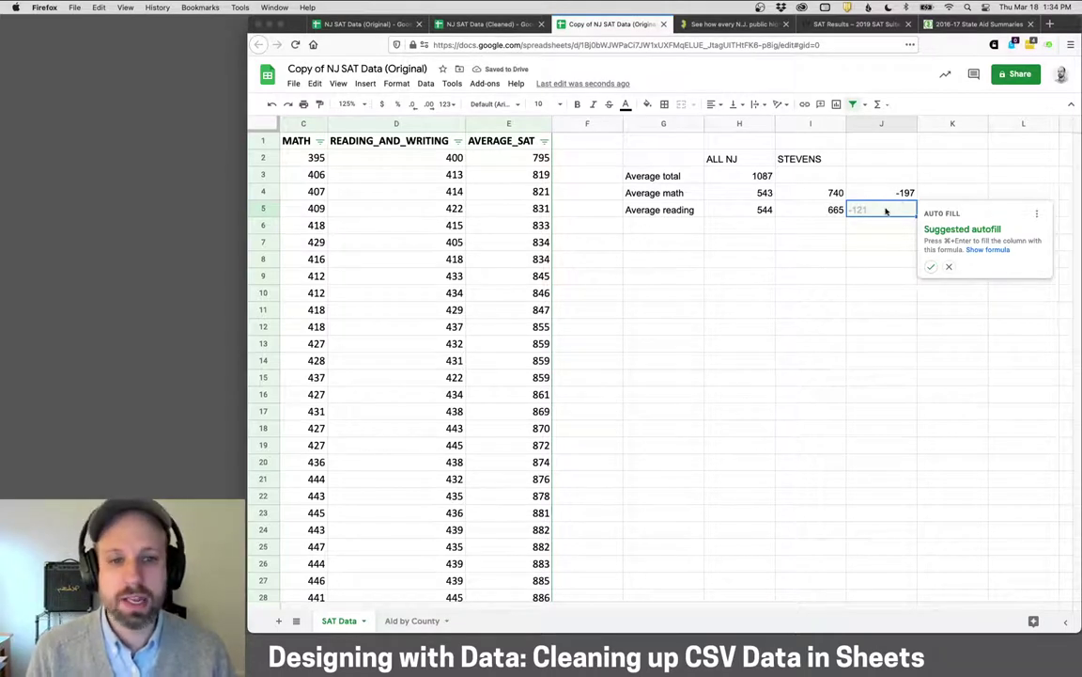
Accept the suggested autofill for the reading difference in J5, check its formula and enter the heading "DIFFERENCE" in J2.
click(931, 266)
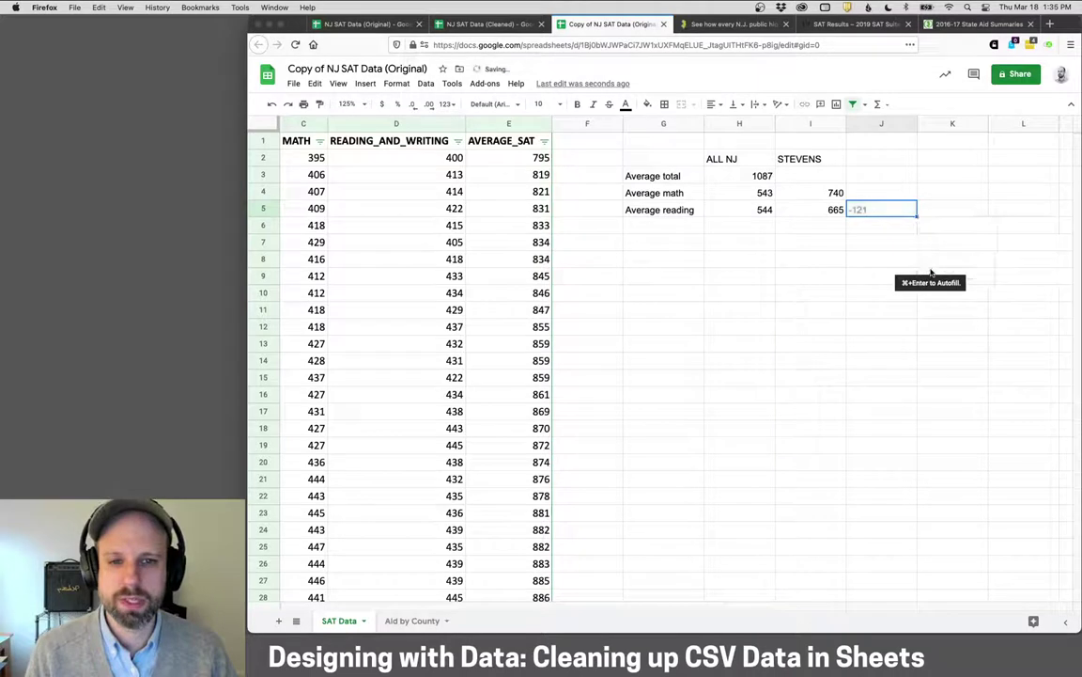
double_click(877, 210)
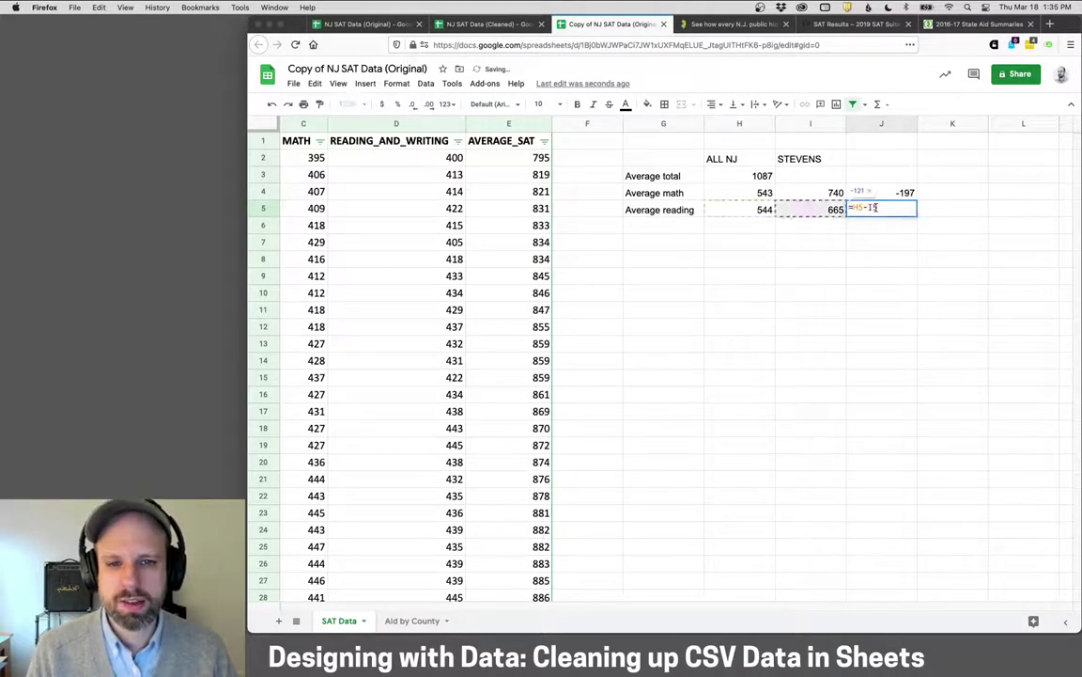
click(867, 263)
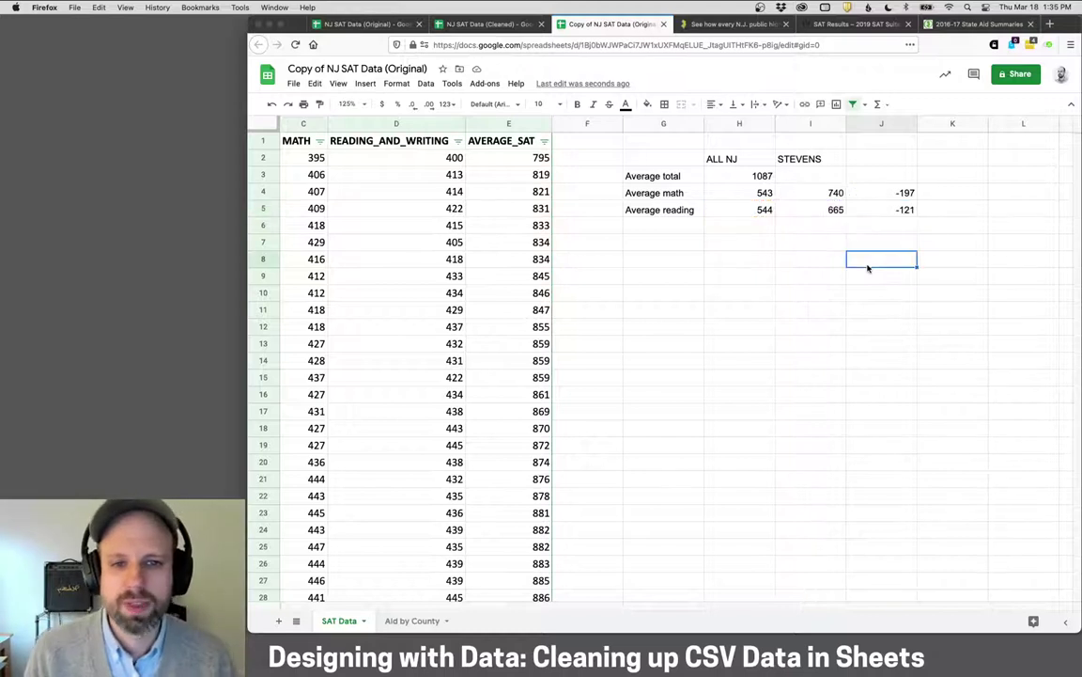
text(DIFFERENCE)
key(Return)
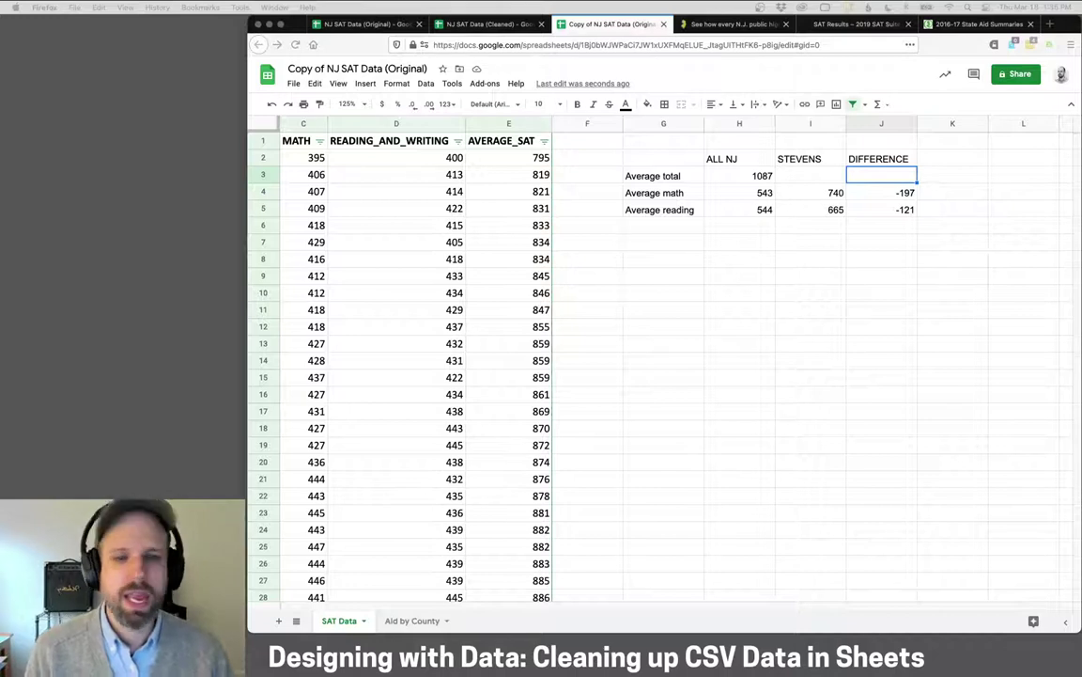
Switch to the College Board SAT Results page and look up the mean total score for the class of 2019.
click(850, 23)
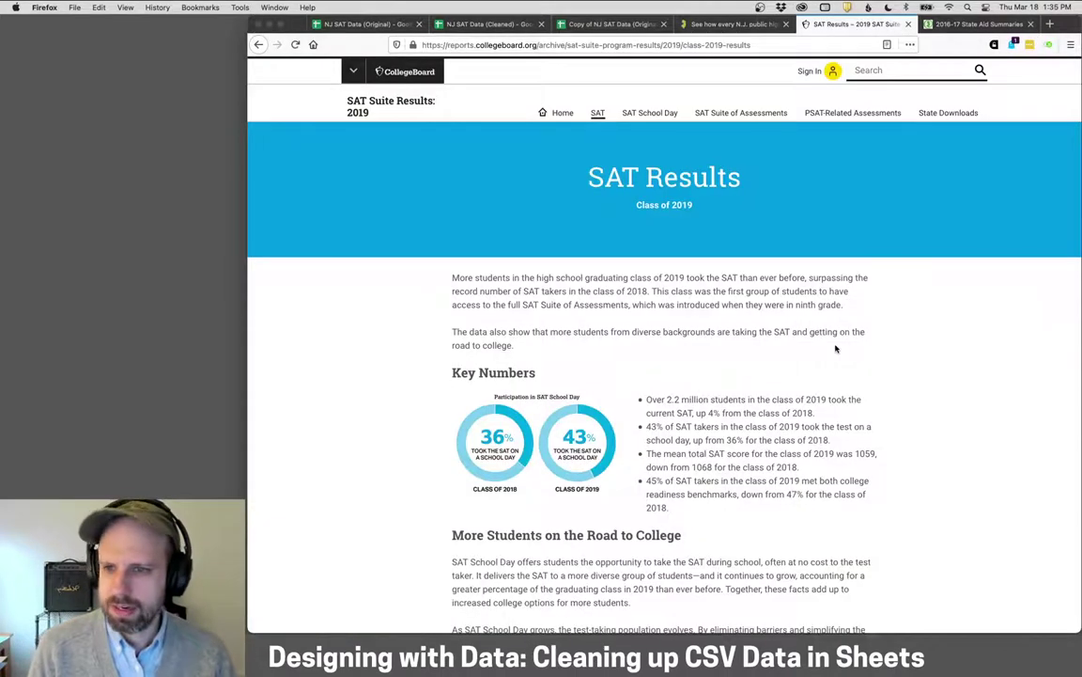
scroll(836, 349, down, 1)
scroll(835, 349, down, 5)
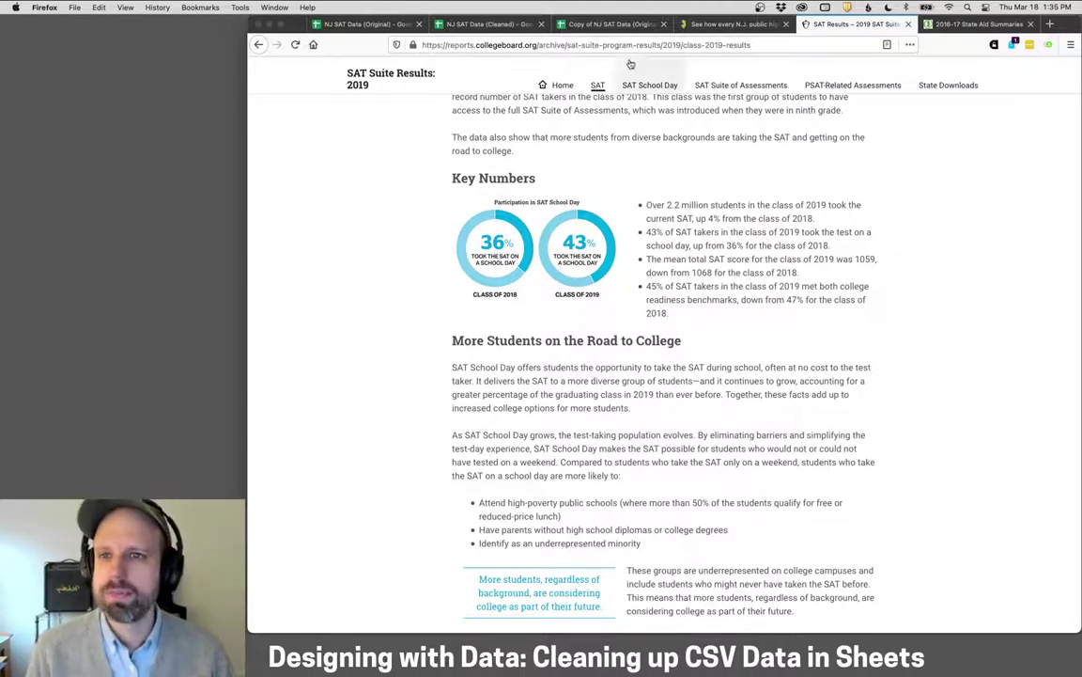
Return to the Copy of NJ SAT Data (Original) sheet and move the summary table from G2:J5 so it starts in L2.
click(620, 24)
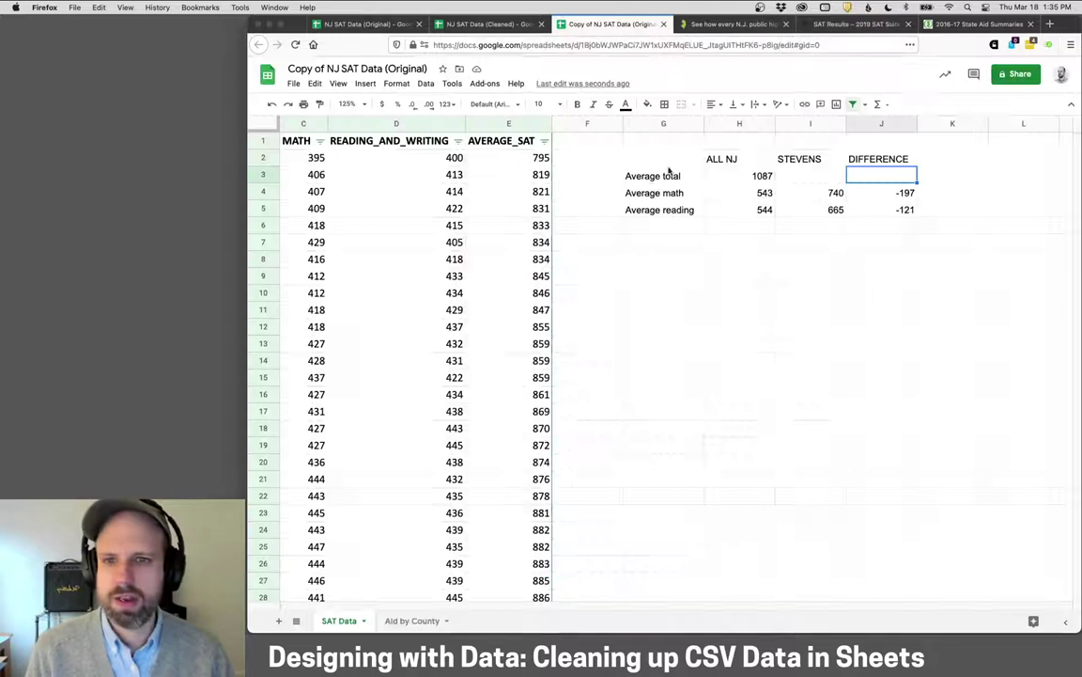
drag(676, 160, 904, 210)
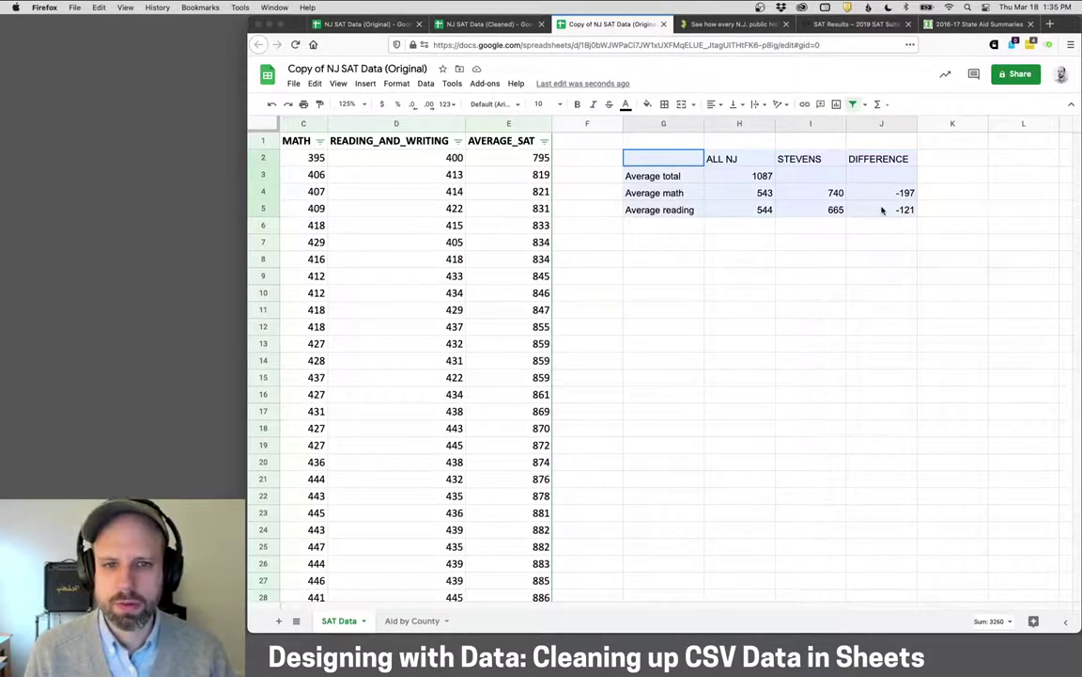
drag(622, 173, 989, 173)
Enter the heading "NATIONAL_AVERAGE" in F1 and rename the AVERAGE_SAT heading in E1 as "NJ_AVERAGE".
click(589, 143)
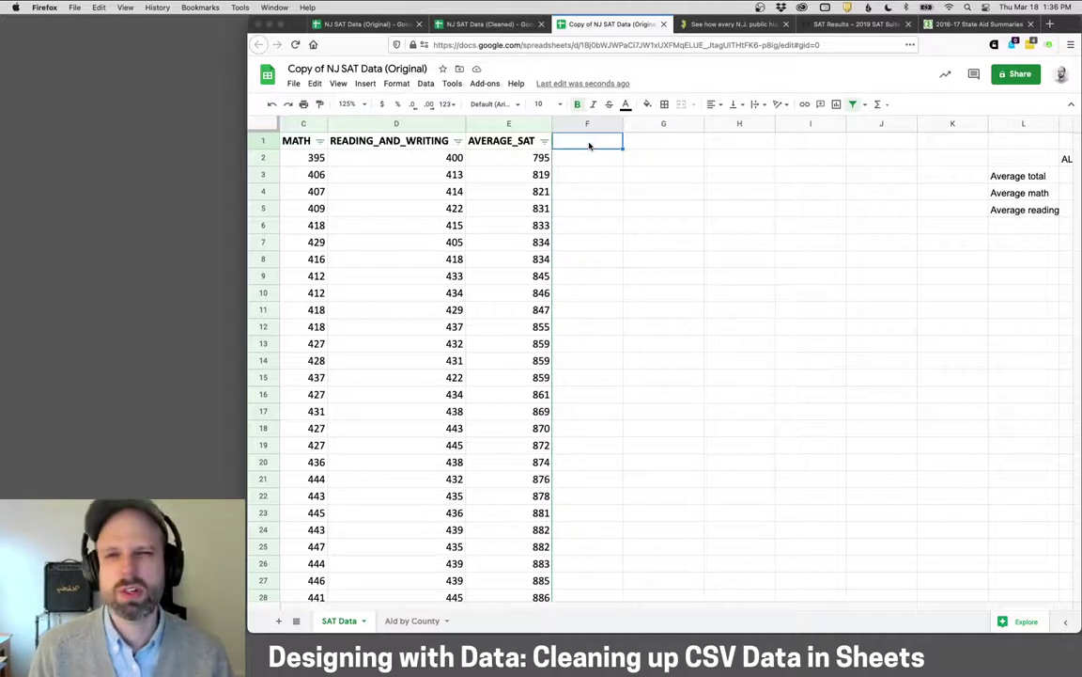
text(NATIONAL_)
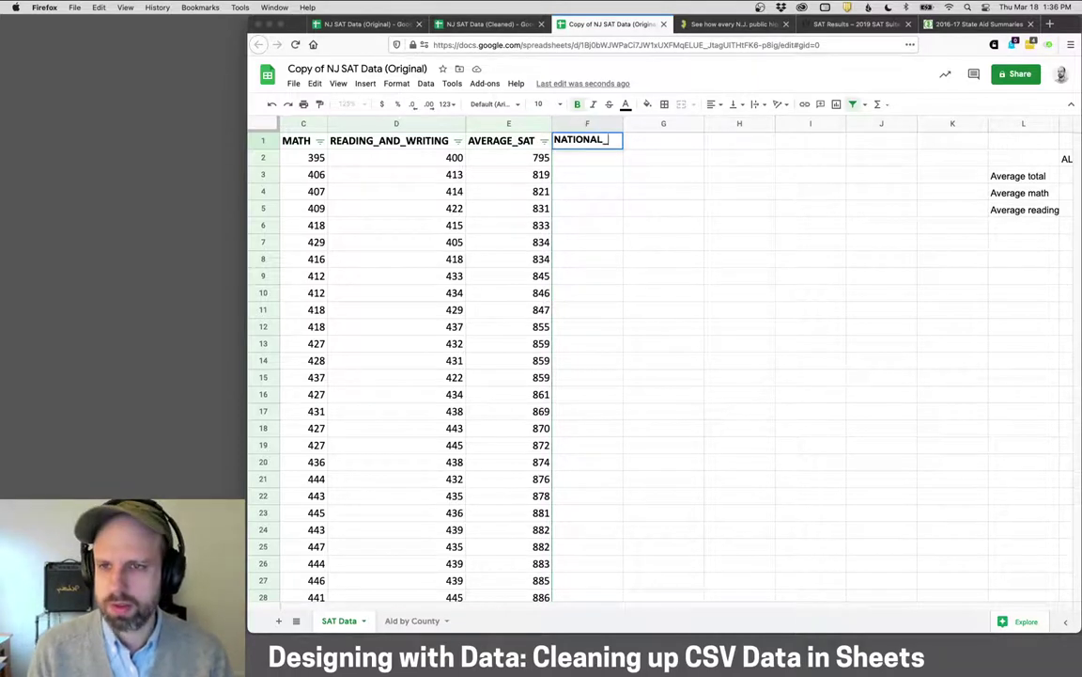
text(AVERAGE)
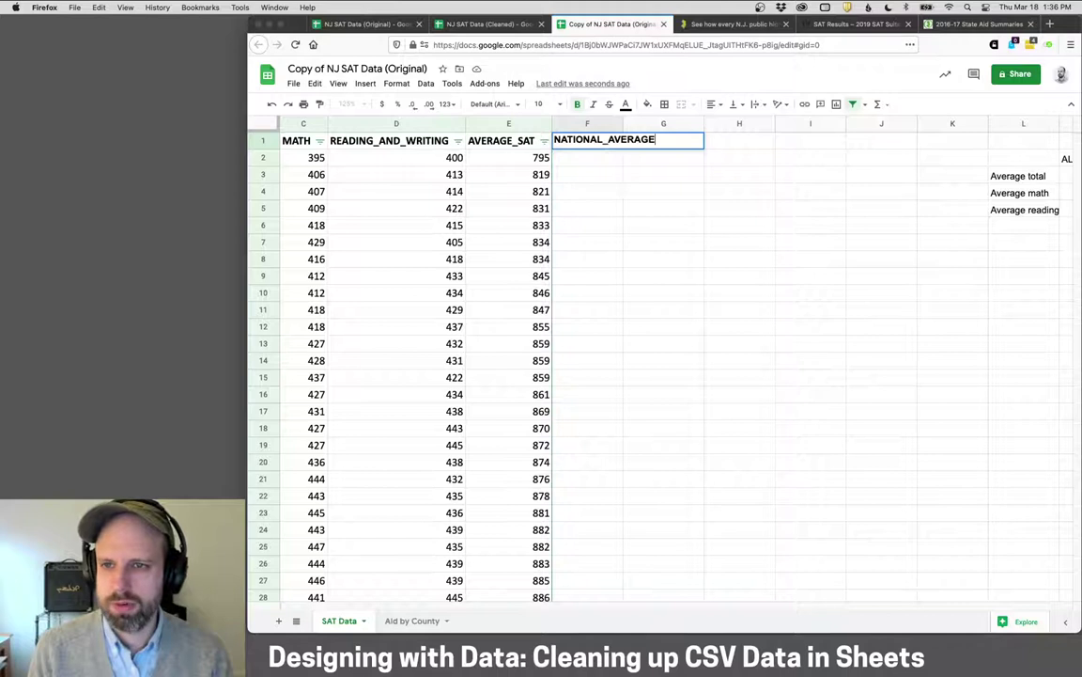
key(Return)
click(492, 144)
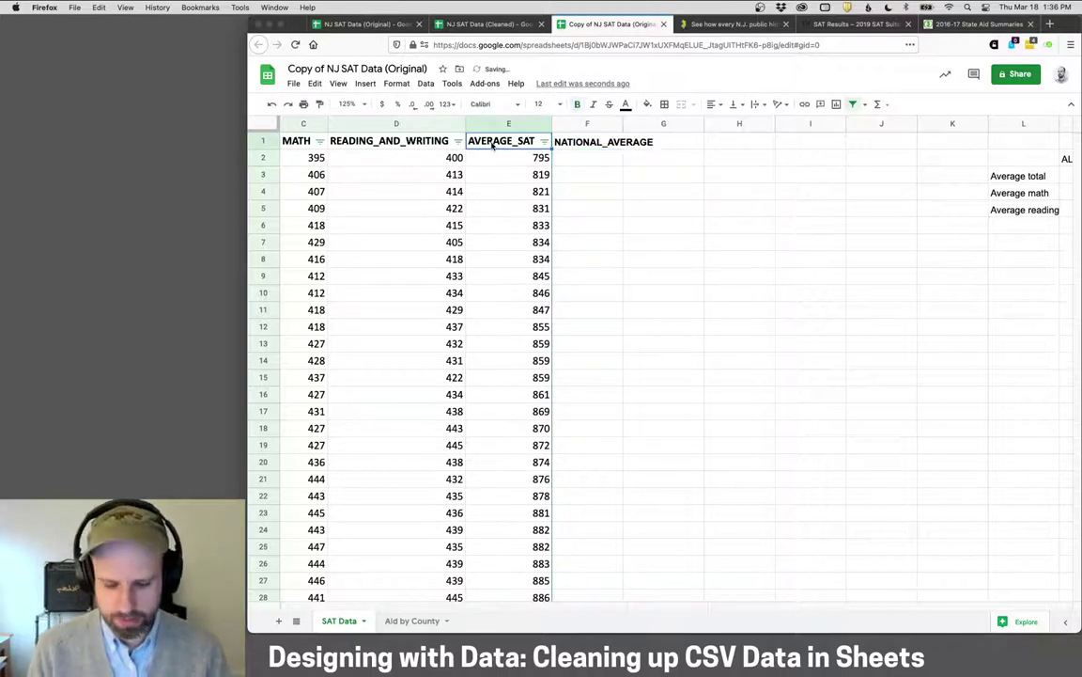
text(NJ_AVERAGE)
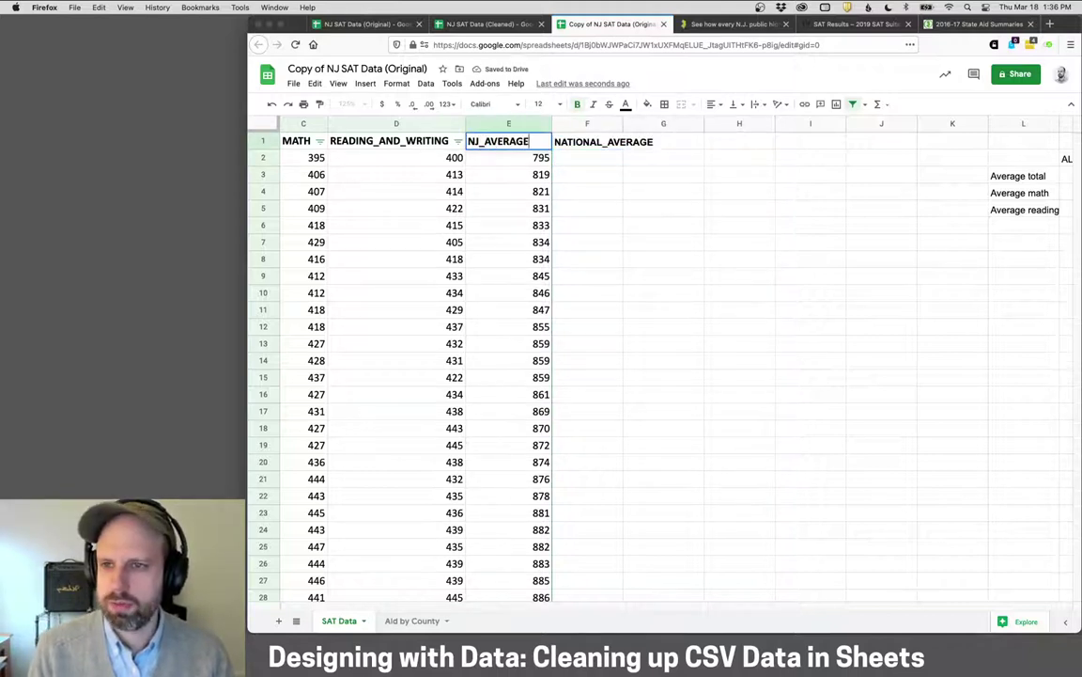
key(Tab)
Enter 1059 as the national average in F2 for the first school row.
key(Down)
text(1059)
key(Return)
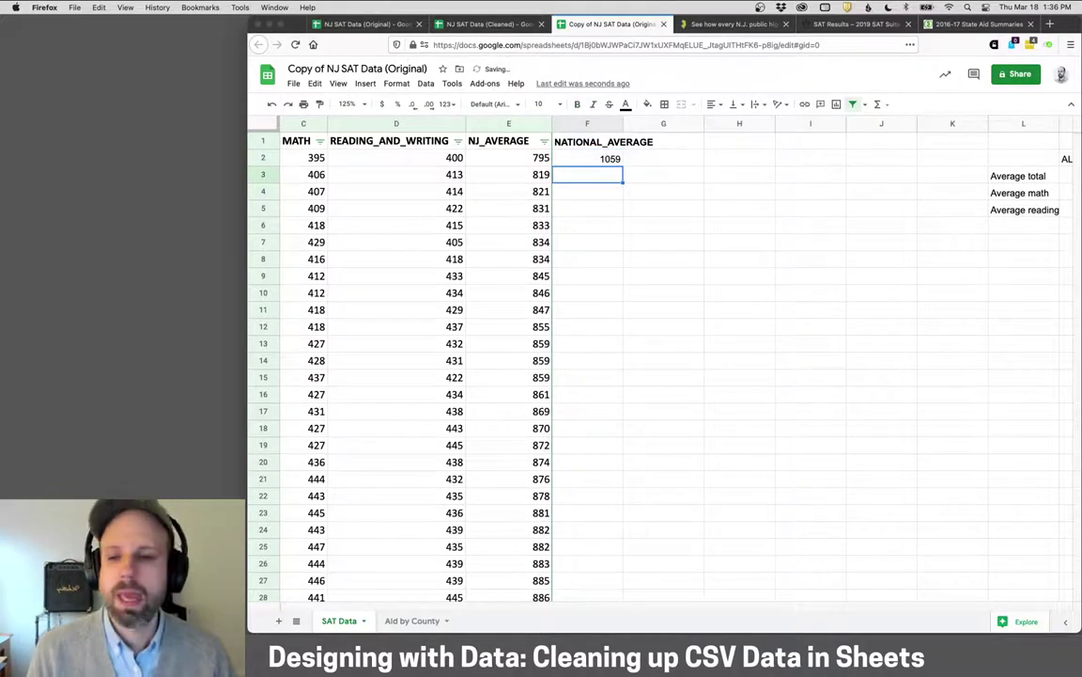
Fill the national average from F2 down through the data rows and widen column F to fit its heading.
click(577, 162)
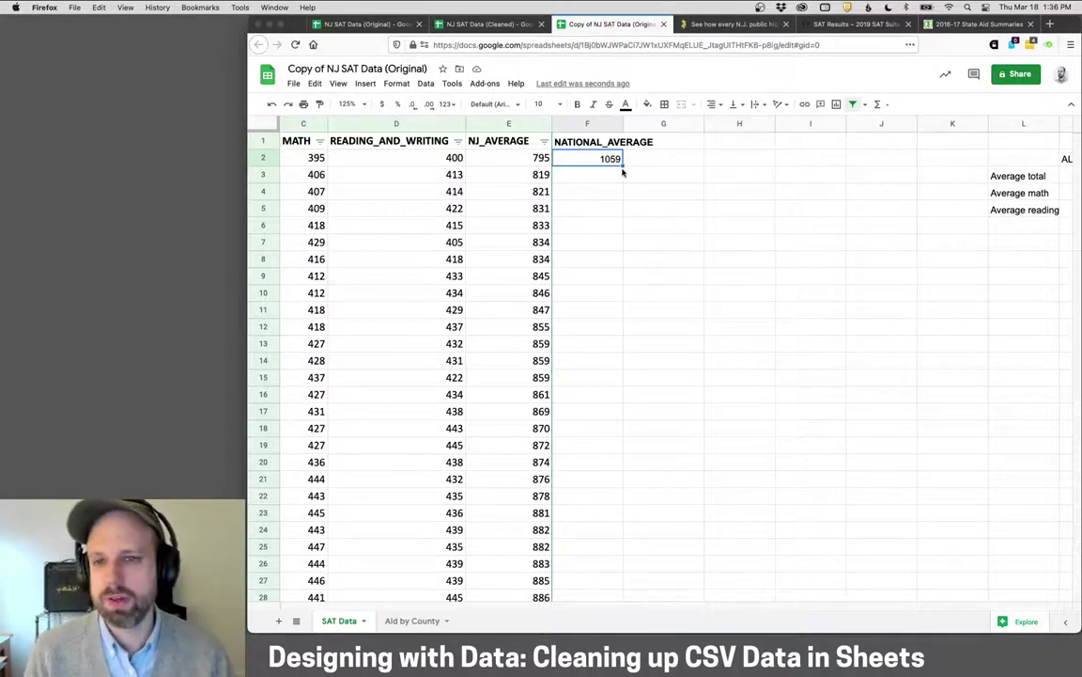
drag(622, 164, 620, 308)
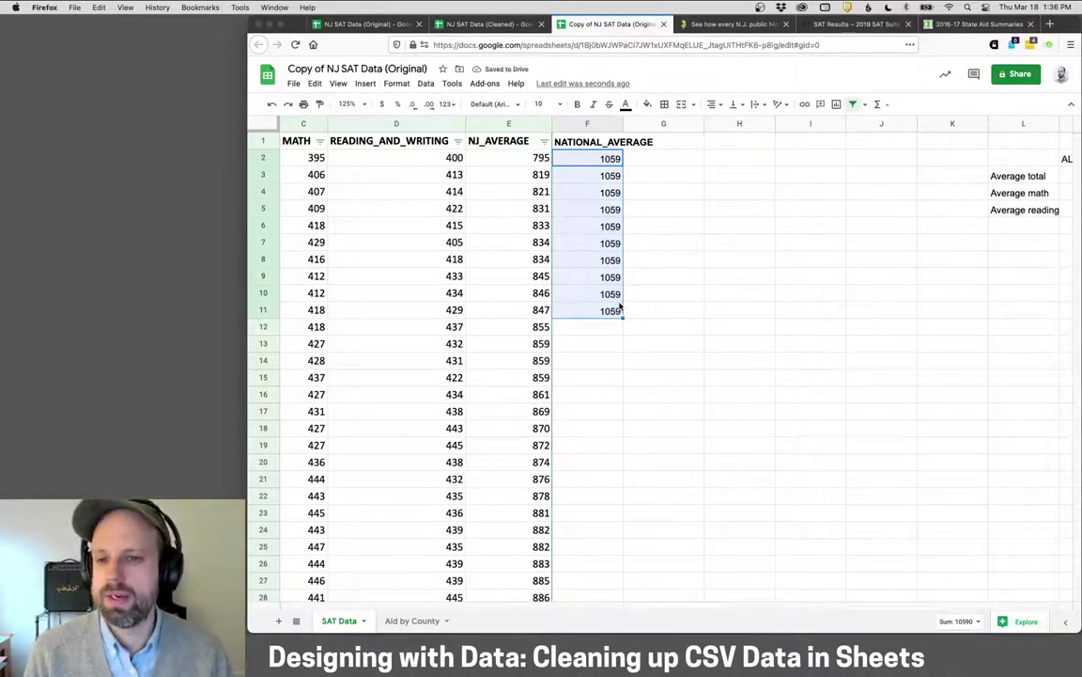
drag(622, 353, 611, 398)
scroll(673, 377, up, 20)
scroll(672, 377, up, 20)
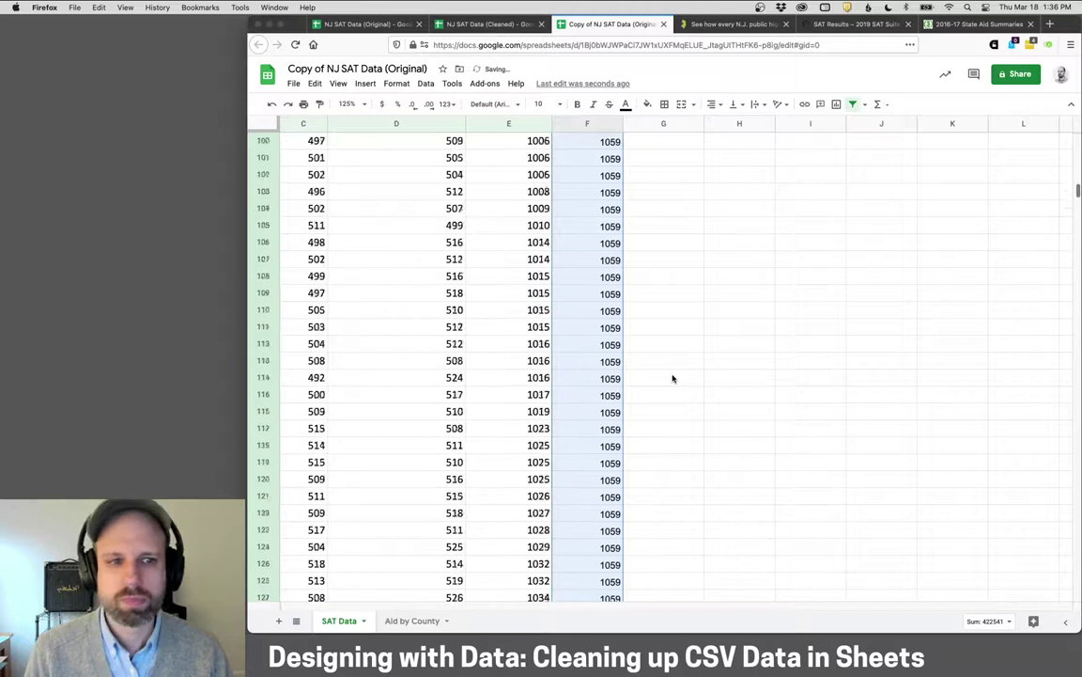
drag(622, 123, 668, 123)
click(640, 164)
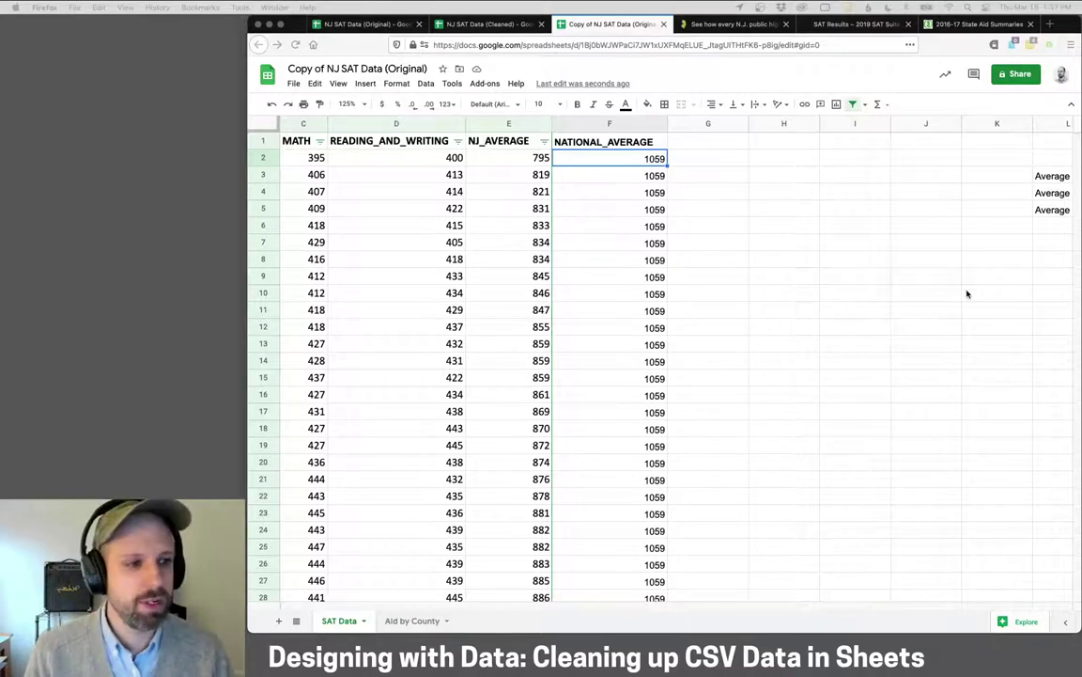
Add the heading "DIFFERENCE" in G1, next to the NATIONAL_AVERAGE column.
click(696, 142)
text(DIFFERENCE)
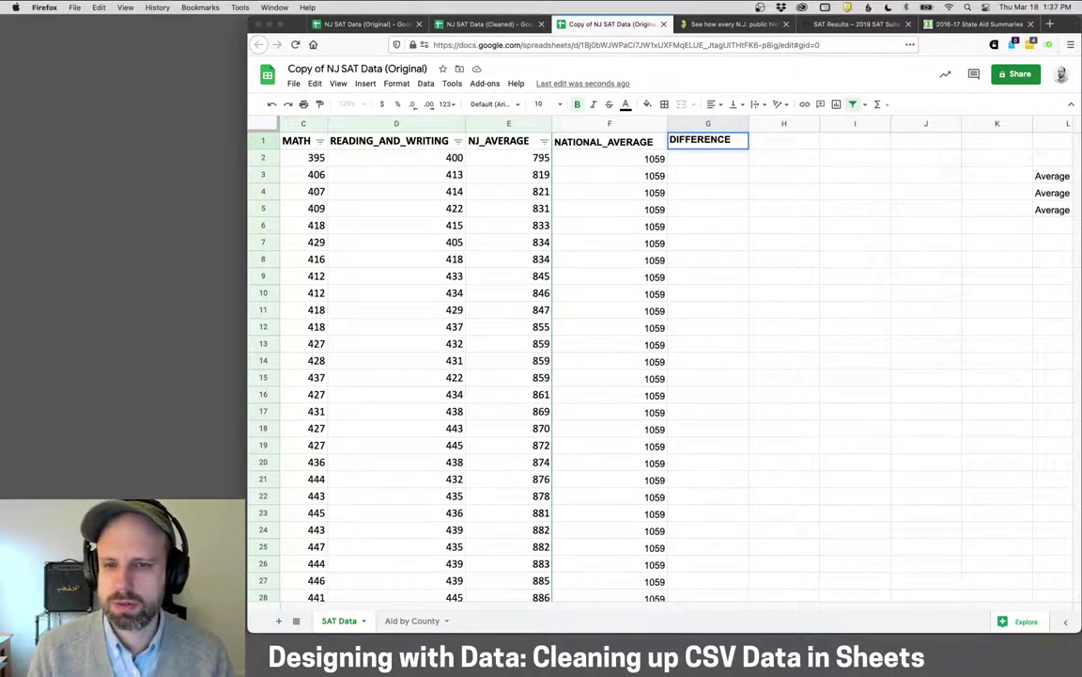
key(Return)
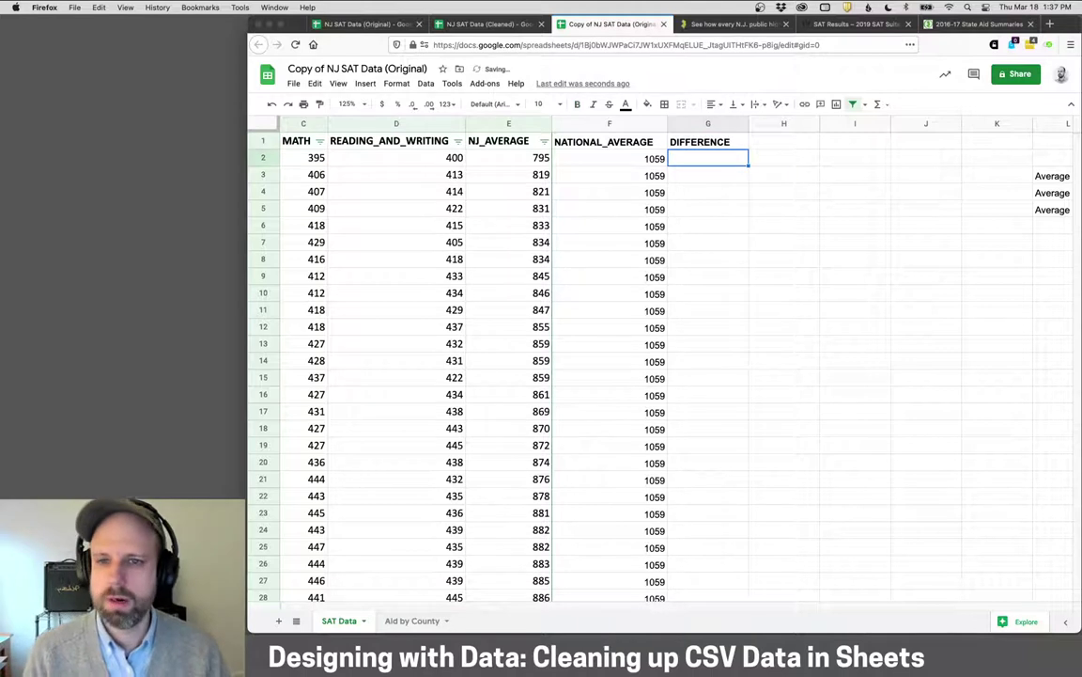
Try calculating the difference in G2 as the national average minus the NJ average with =F2-E2.
text(=)
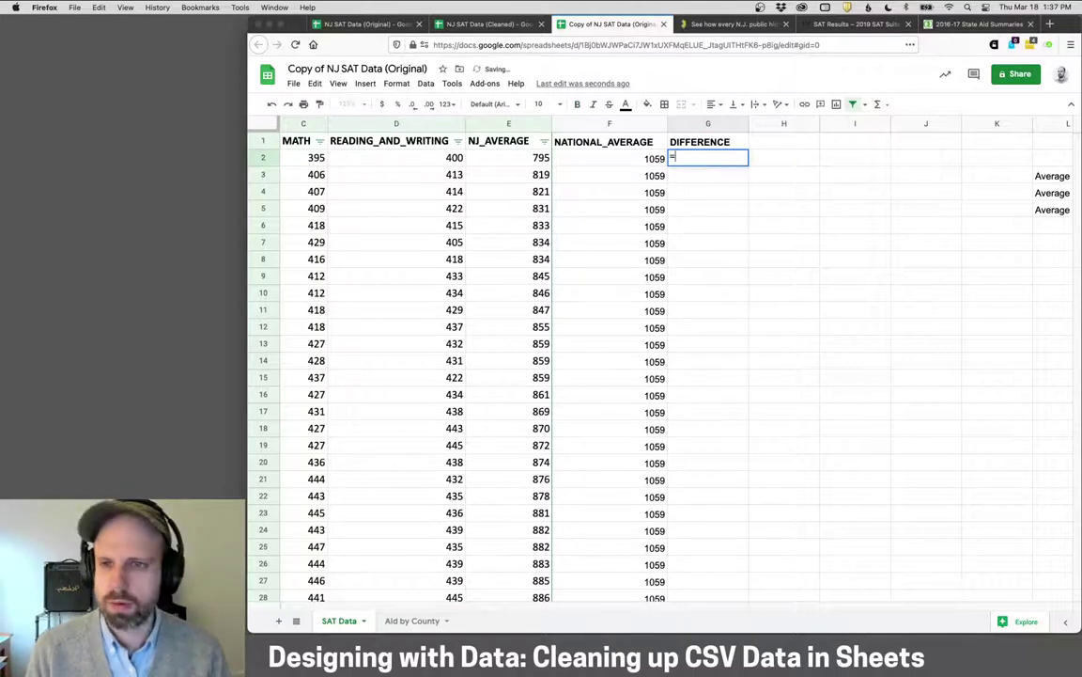
click(516, 160)
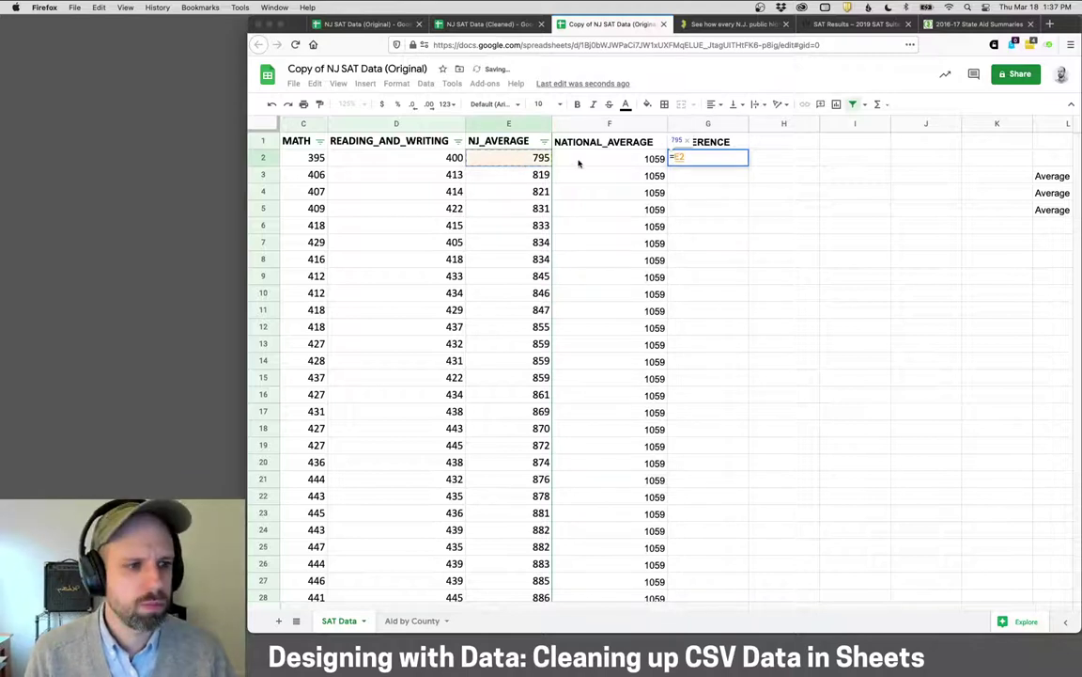
key(BackSpace)
key(BackSpace)
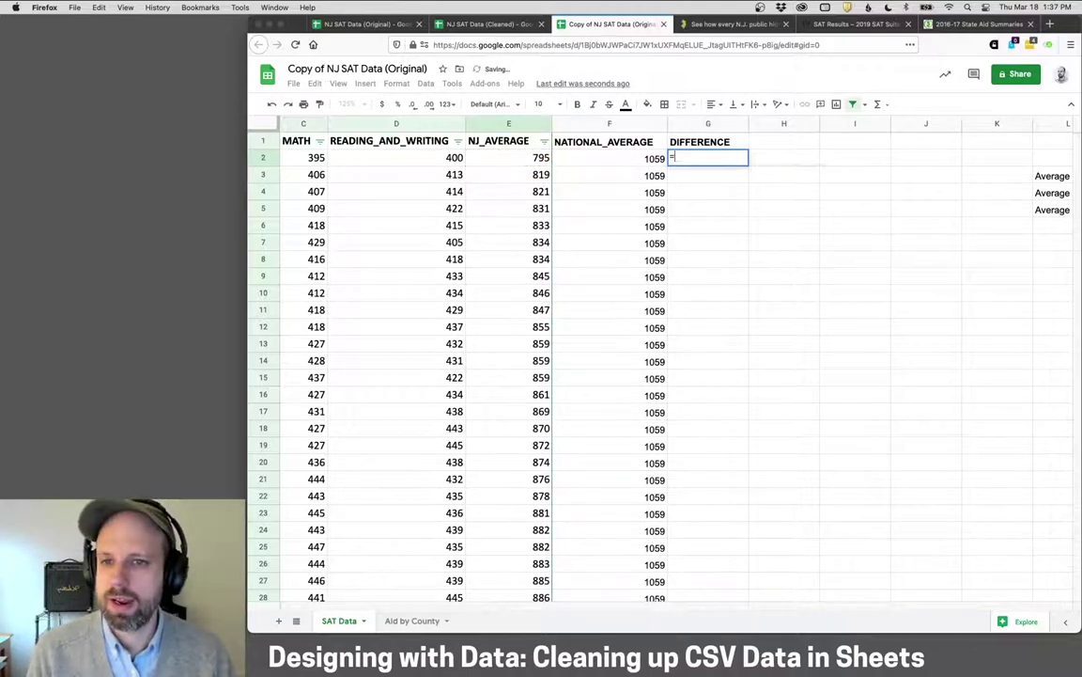
click(602, 160)
text(-)
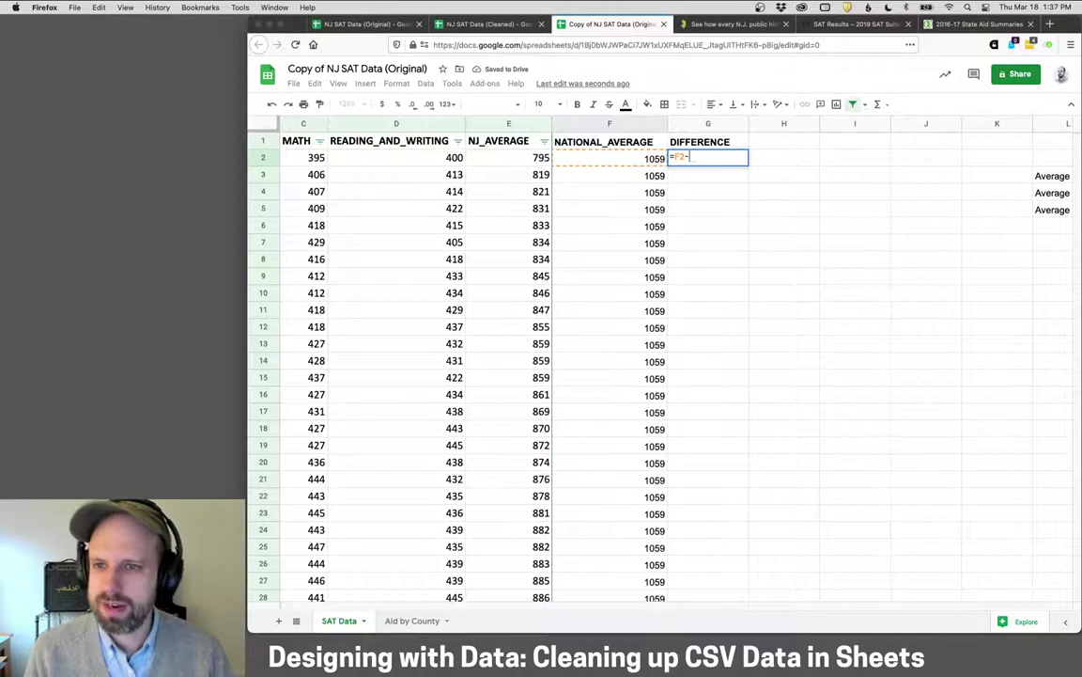
click(478, 160)
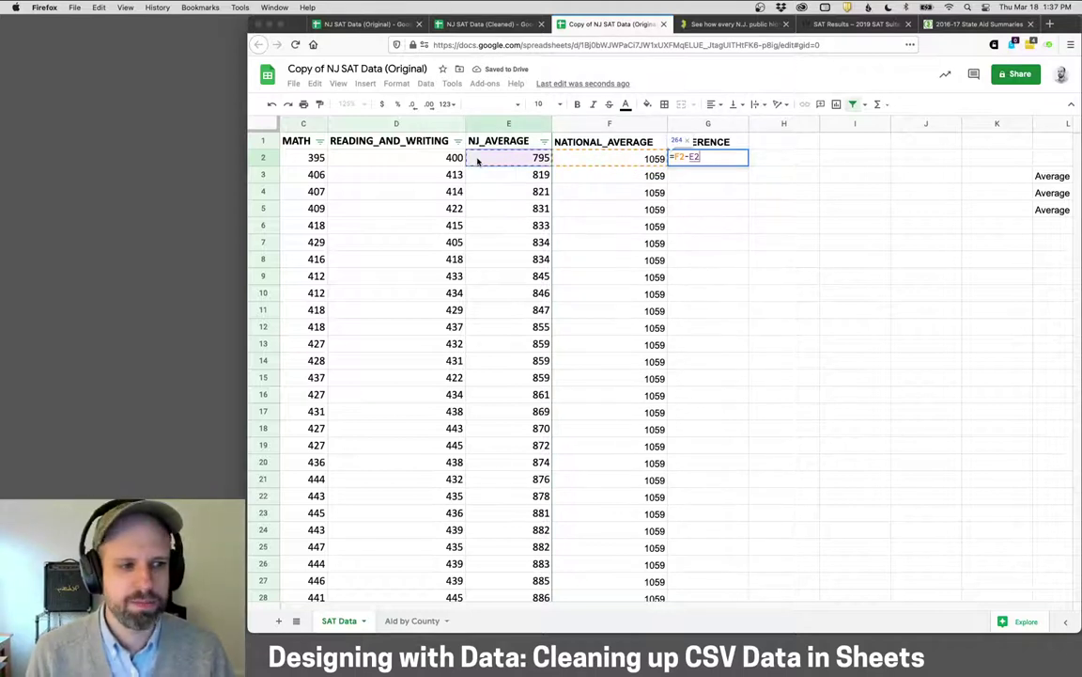
key(Return)
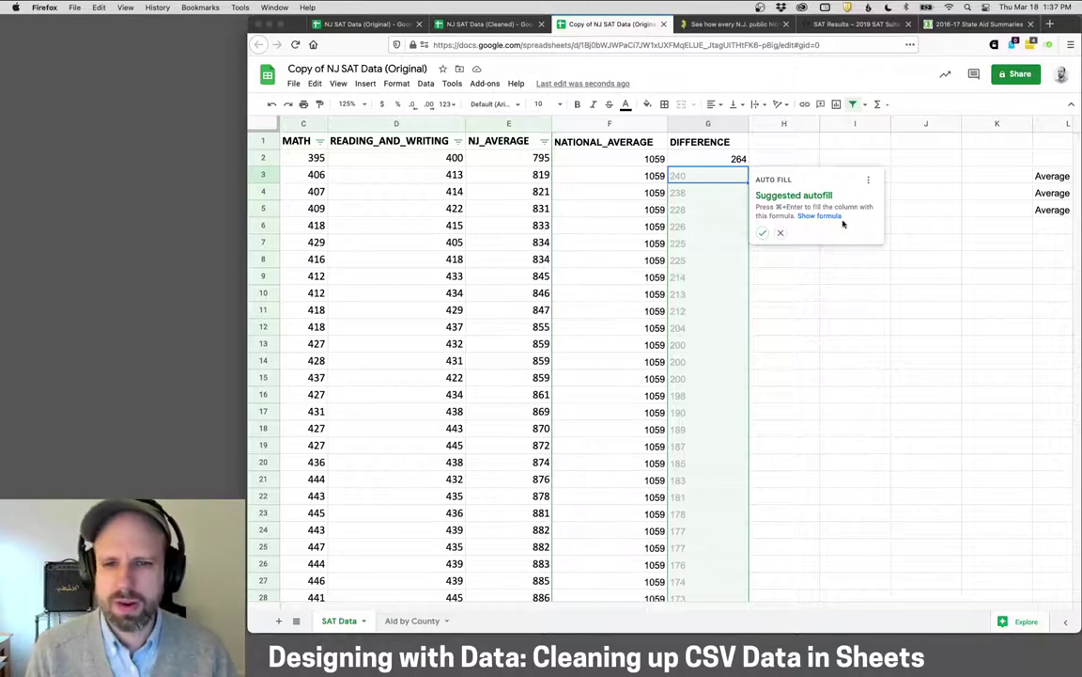
Reject the suggested autofill for the DIFFERENCE column and clear the formula from G2.
click(780, 232)
click(725, 159)
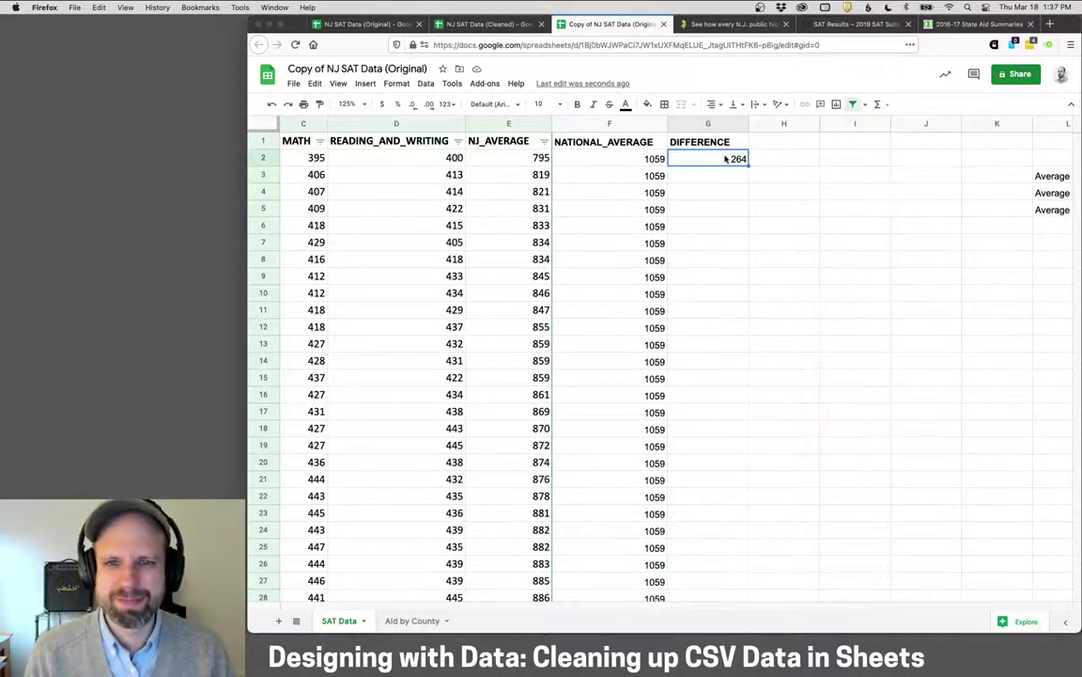
key(Delete)
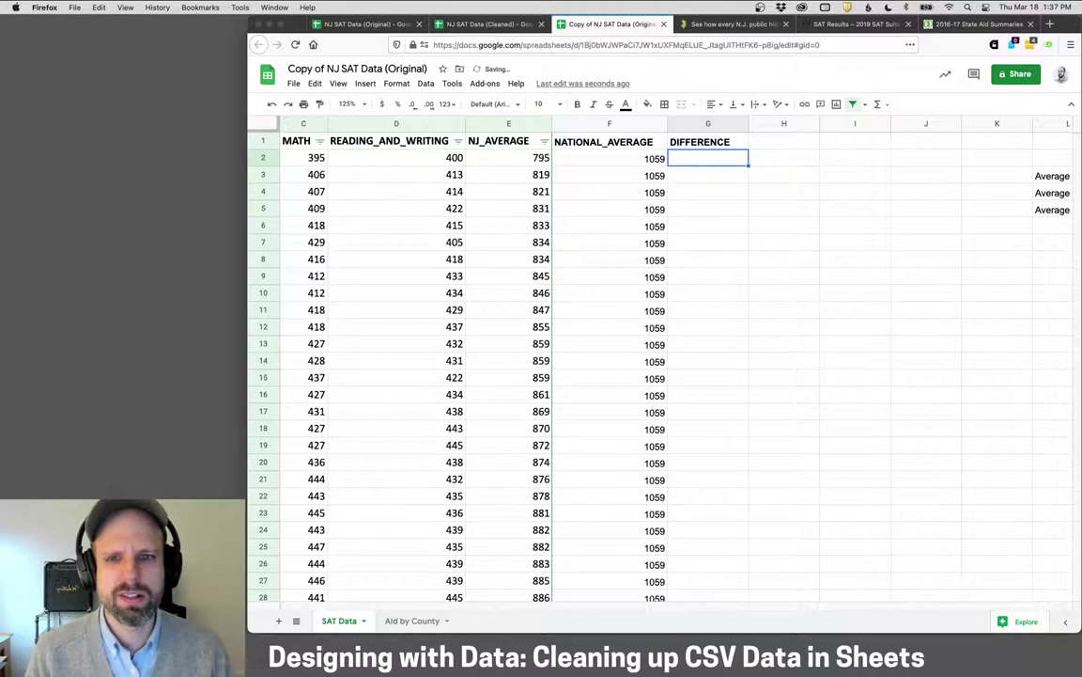
Calculate the difference in G2 as the NJ average minus the national average with =E2-F2.
text(=)
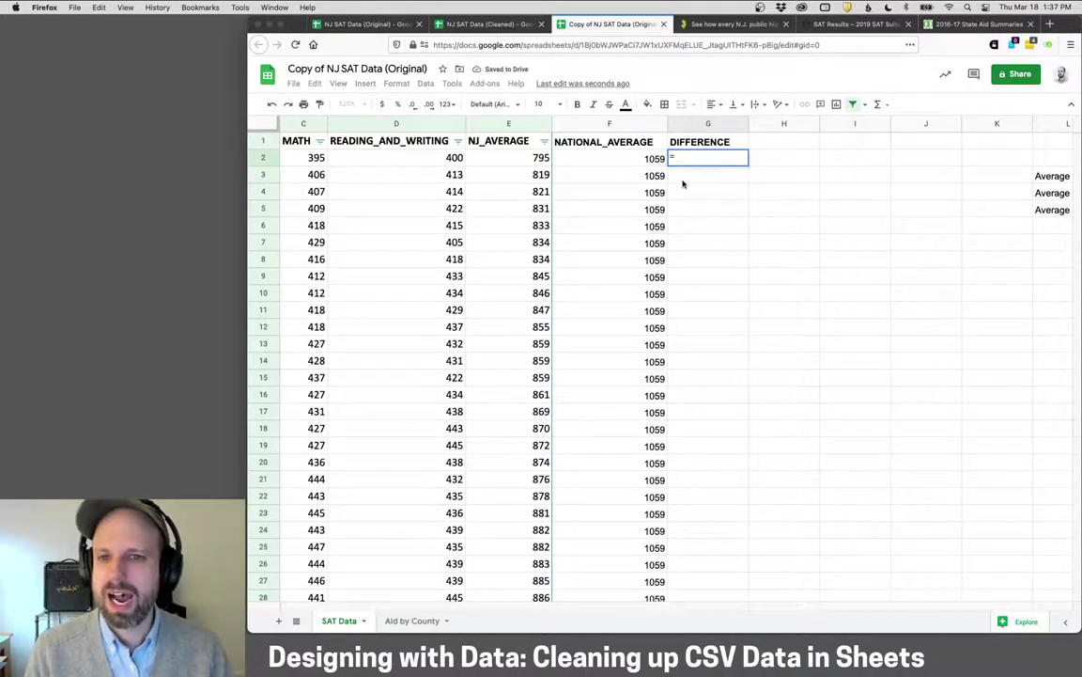
click(538, 158)
text(-)
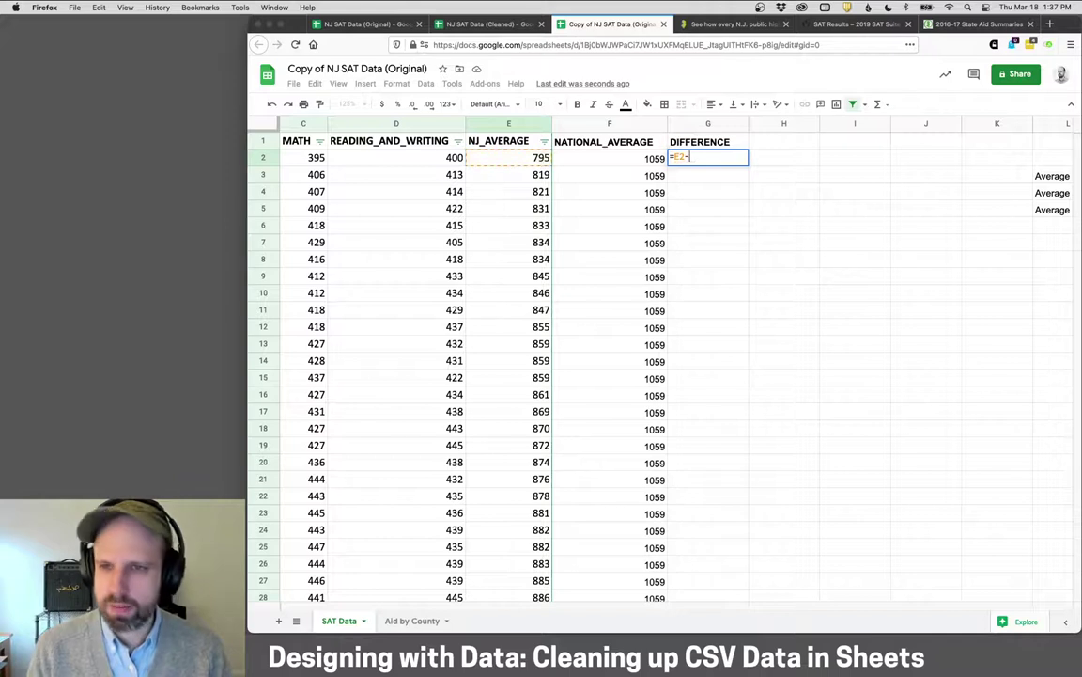
click(597, 158)
key(Return)
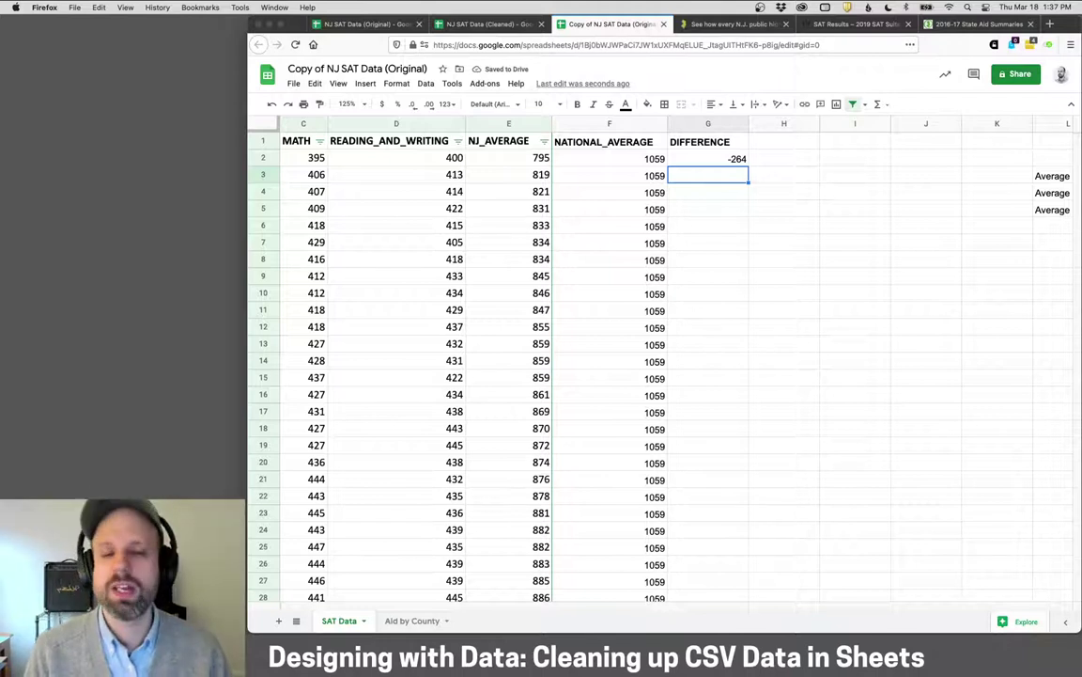
Copy the difference formula from G2 down through the rest of the DIFFERENCE column and check the filled rows.
click(705, 159)
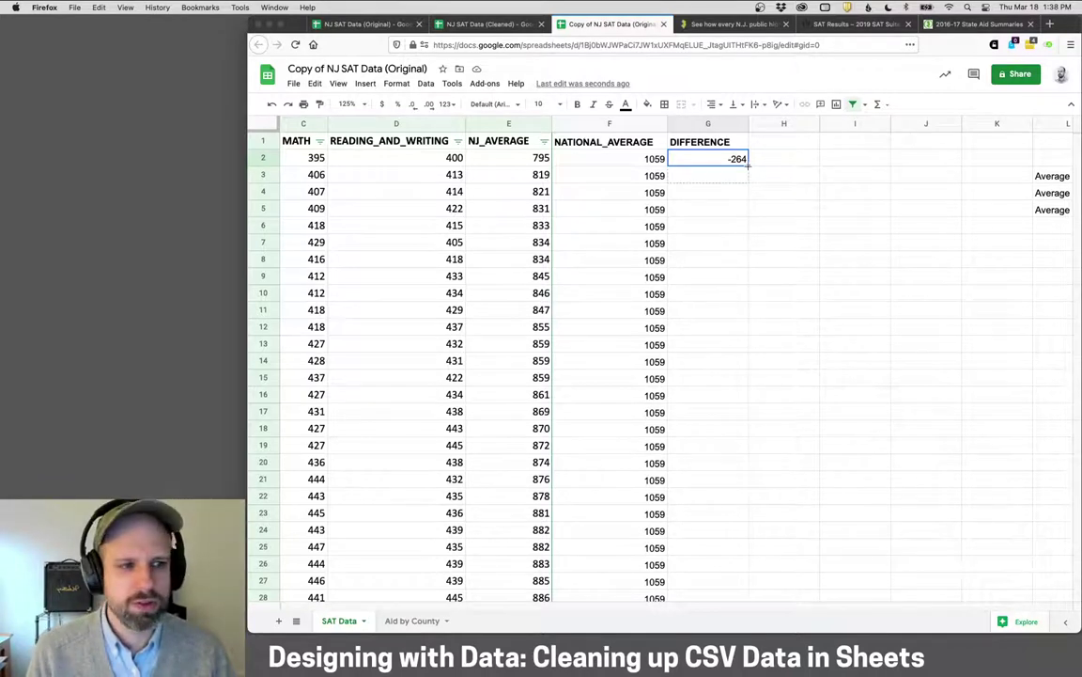
drag(749, 165, 749, 172)
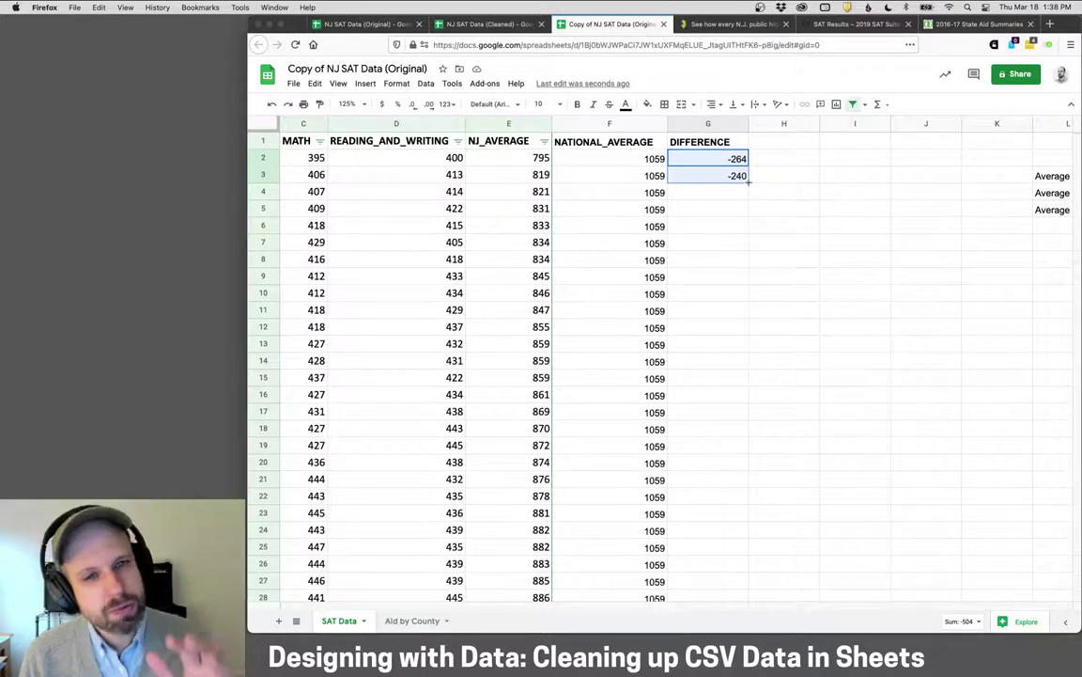
double_click(749, 183)
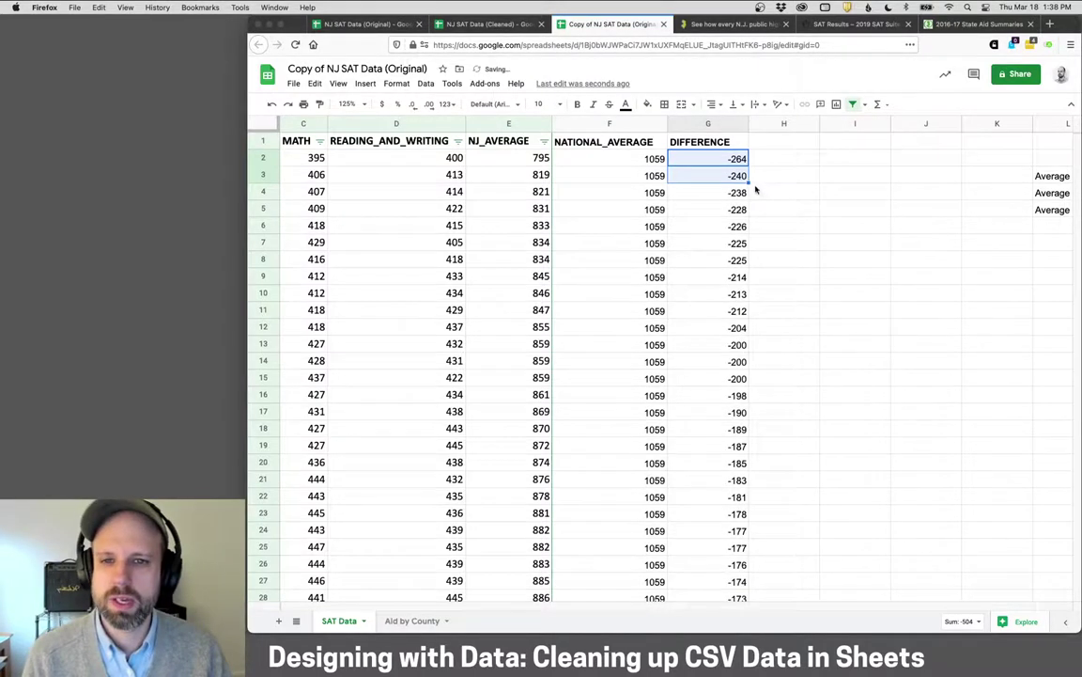
scroll(804, 223, down, 10)
scroll(803, 222, left, 3)
scroll(803, 223, down, 4)
scroll(803, 223, right, 3)
scroll(803, 223, up, 15)
scroll(803, 222, left, 2)
click(804, 223)
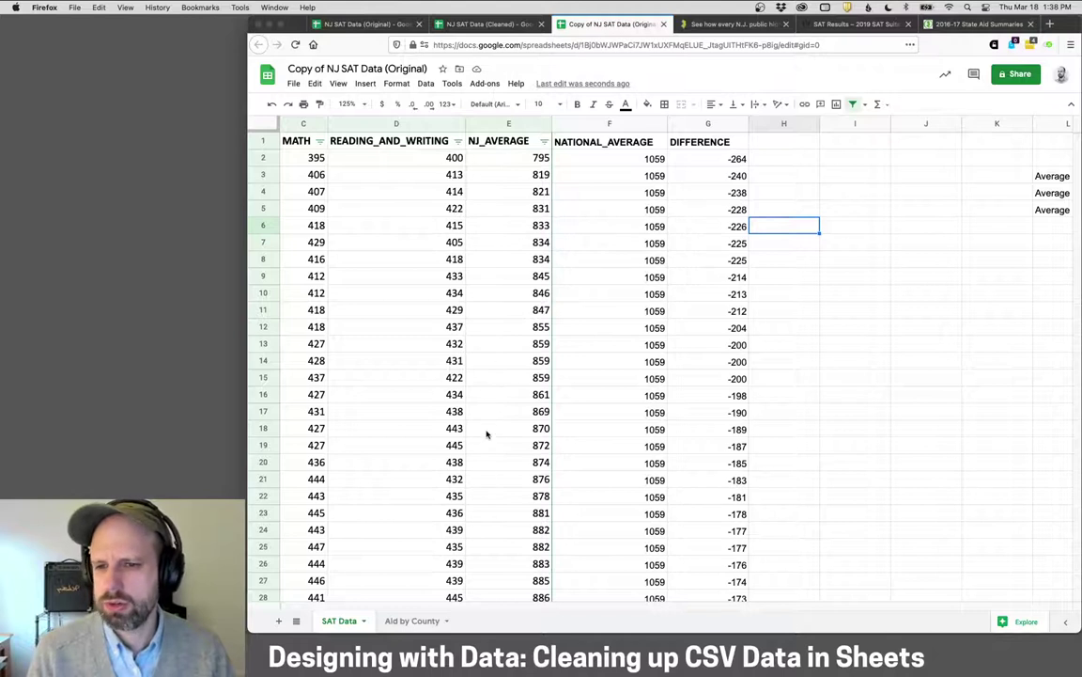
Replace the existing filter with a new one covering columns A through G, so that it includes DIFFERENCE.
click(731, 160)
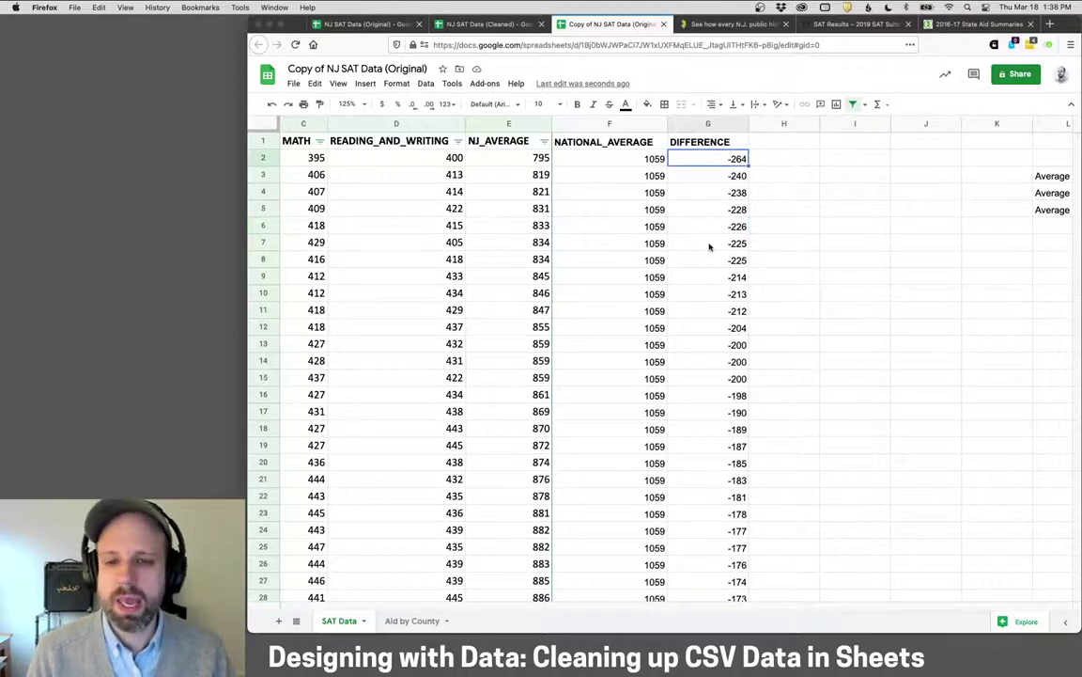
click(711, 123)
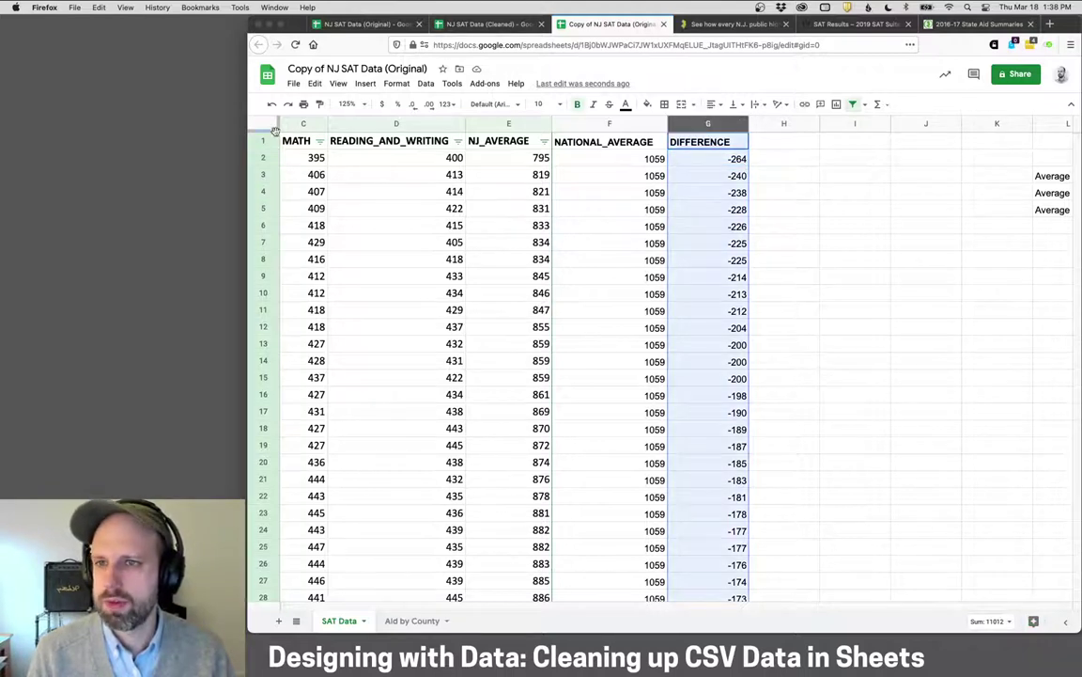
scroll(374, 139, left, 5)
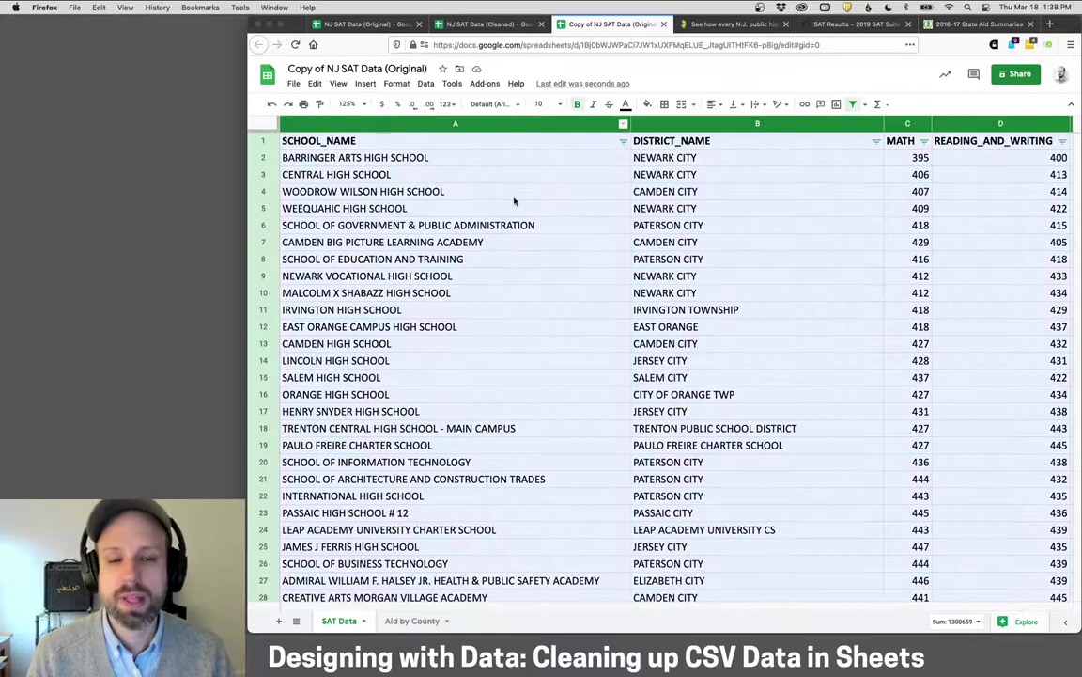
click(426, 83)
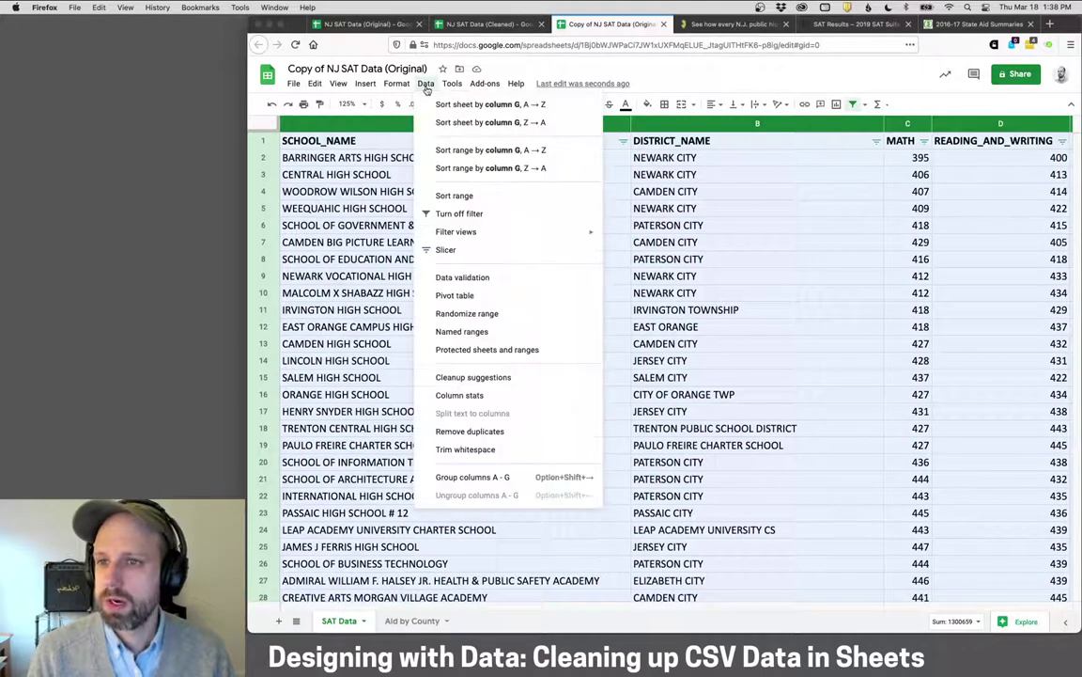
click(475, 214)
click(426, 84)
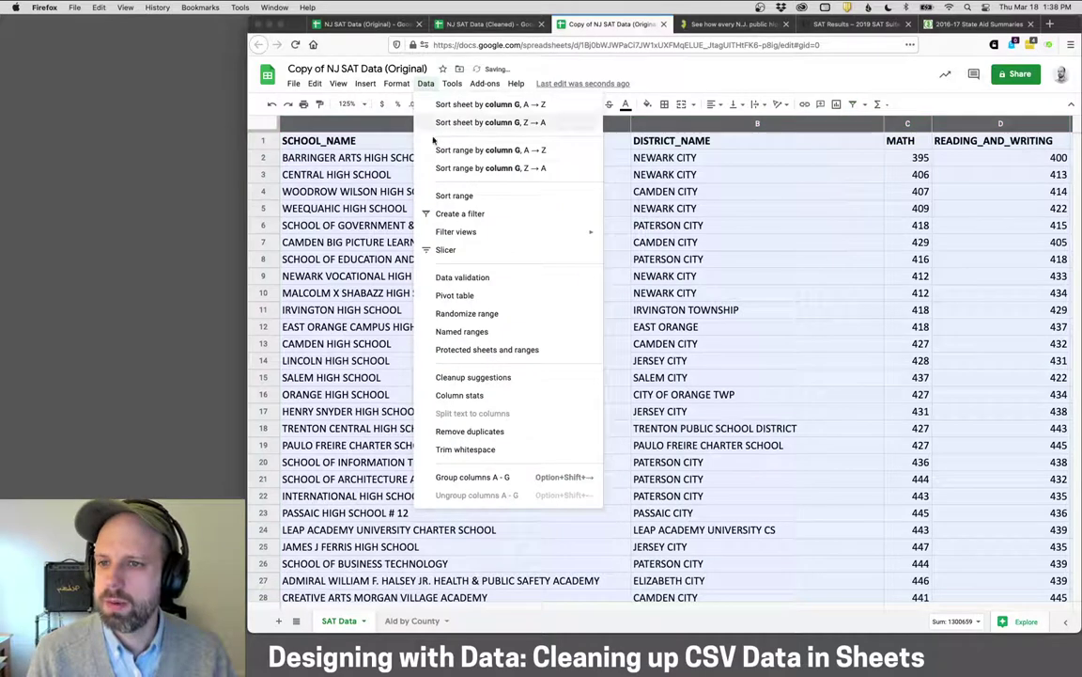
click(441, 213)
scroll(662, 162, right, 10)
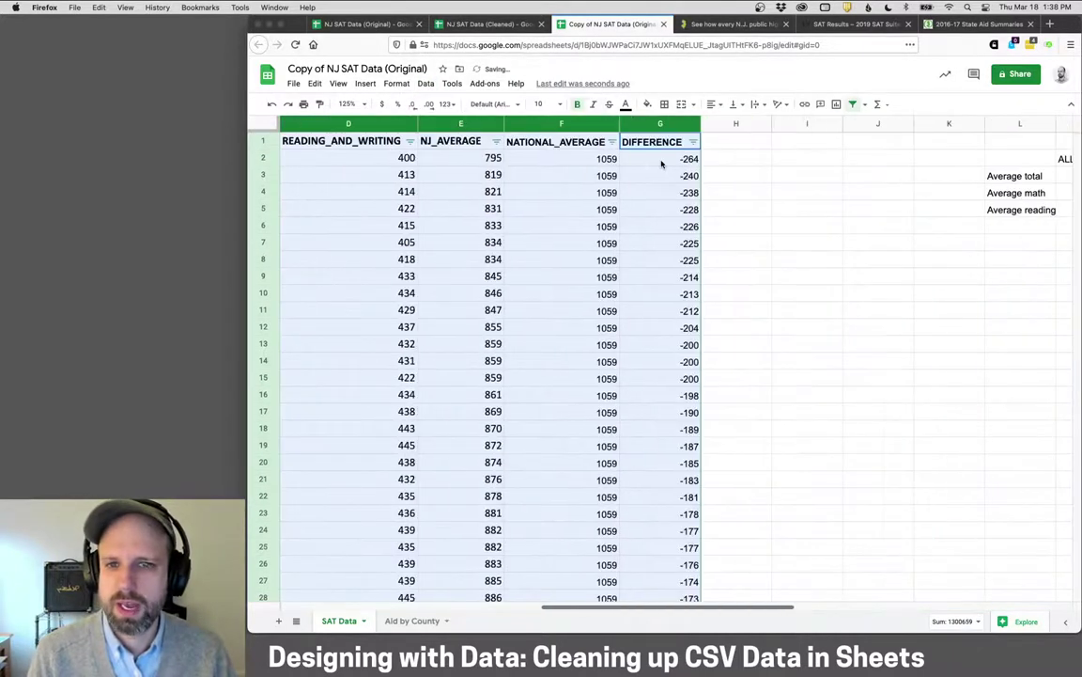
Sort the filtered data by the DIFFERENCE column Z → A and review the schools and districts at the top.
click(717, 143)
click(693, 142)
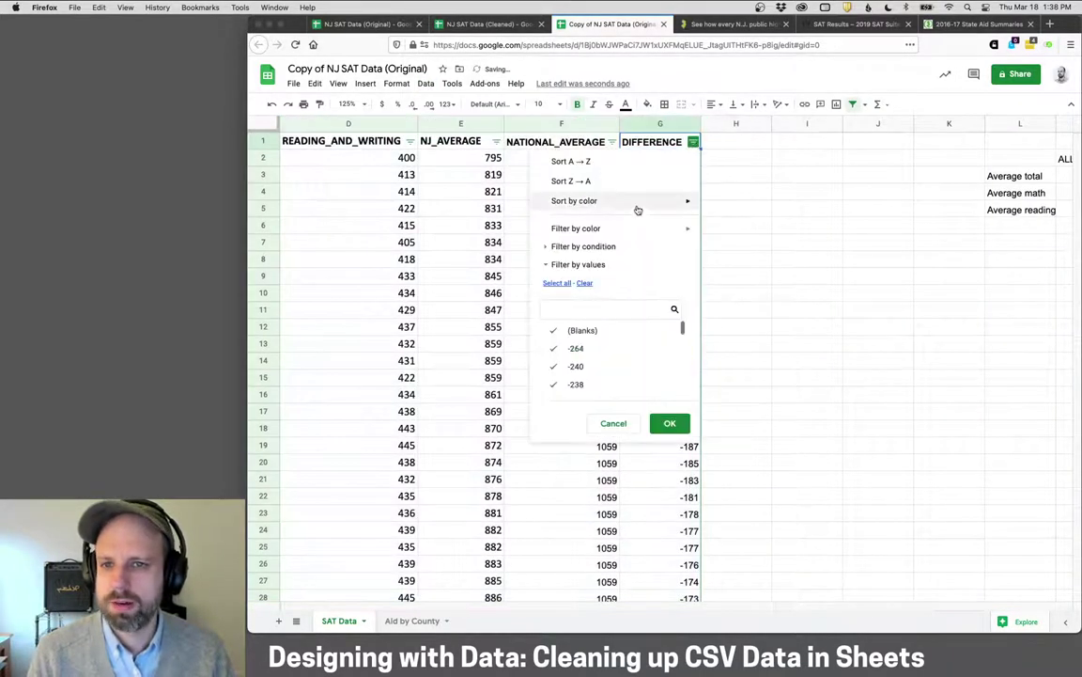
click(587, 181)
scroll(768, 184, left, 3)
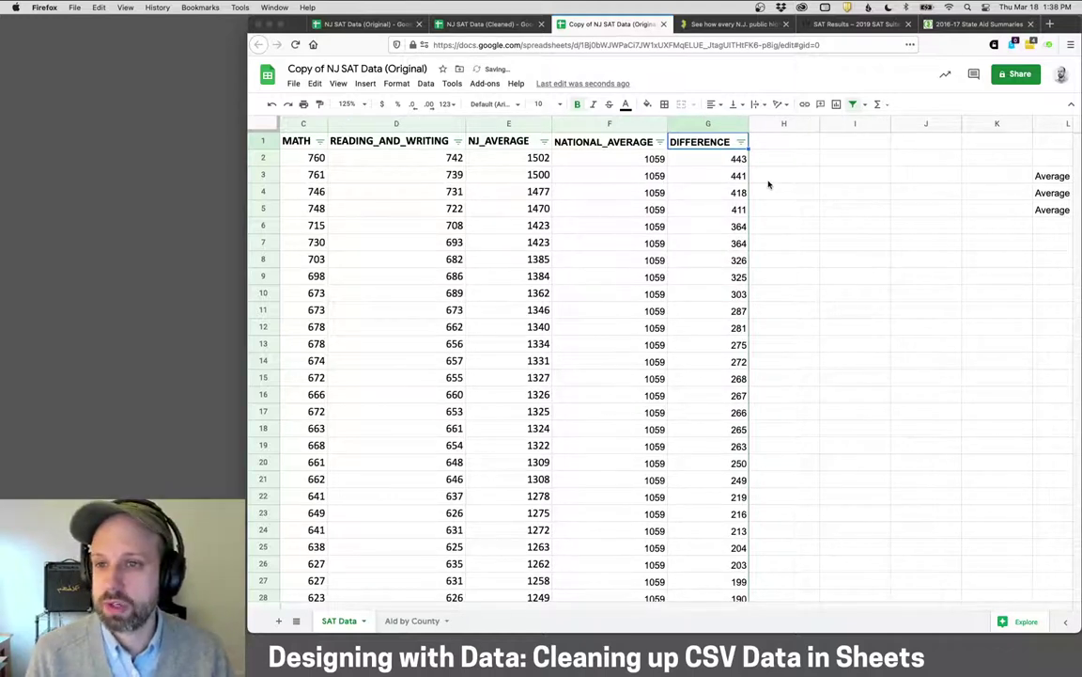
scroll(768, 184, left, 5)
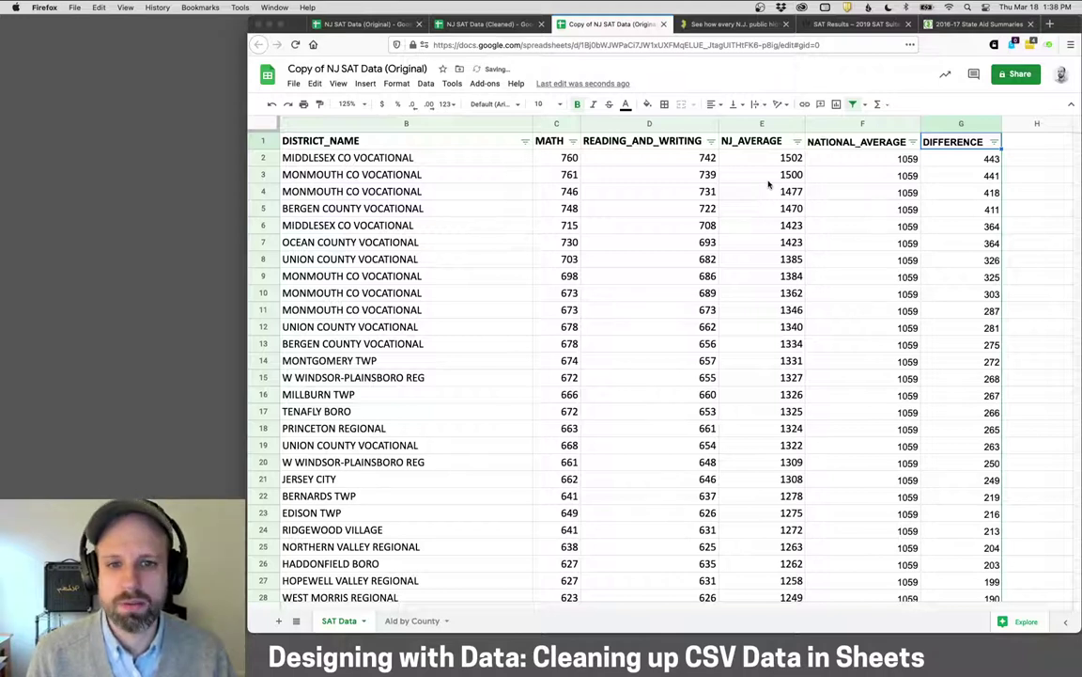
scroll(801, 157, left, 5)
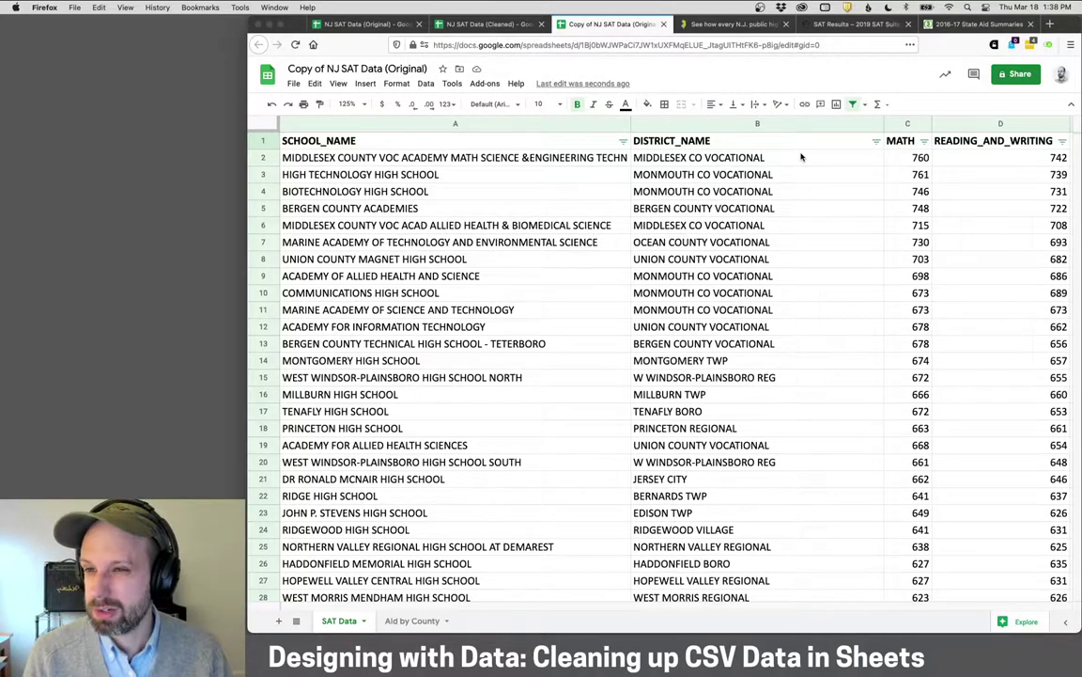
scroll(801, 157, right, 5)
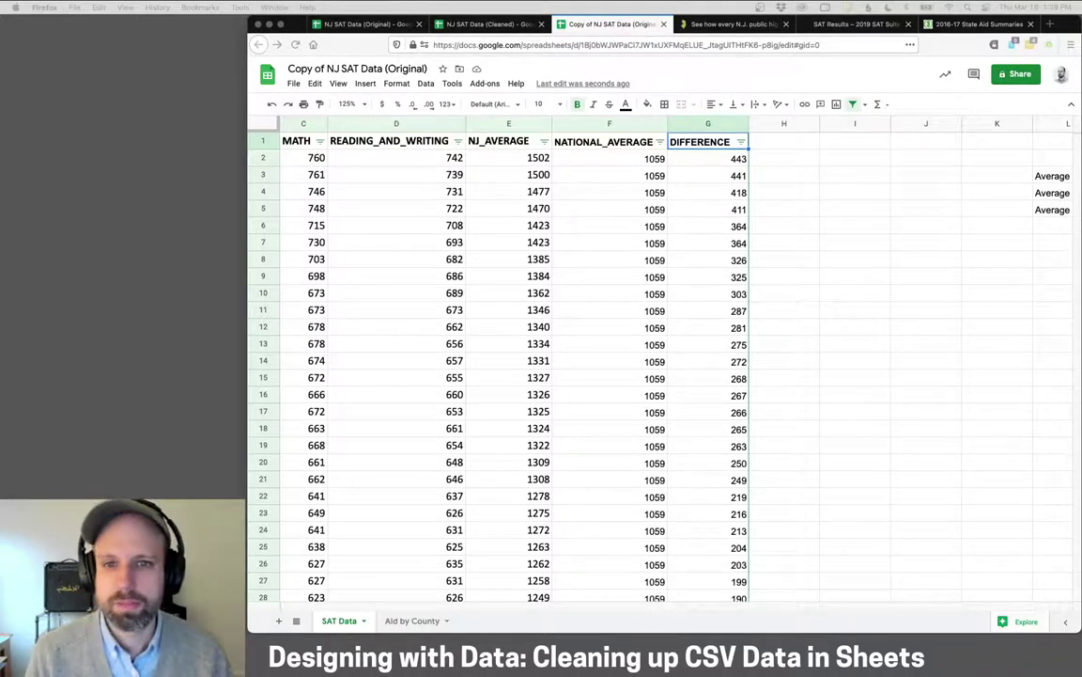
Add the heading "BETTER AT READING" in H1, next to the DIFFERENCE column.
click(798, 140)
click(781, 142)
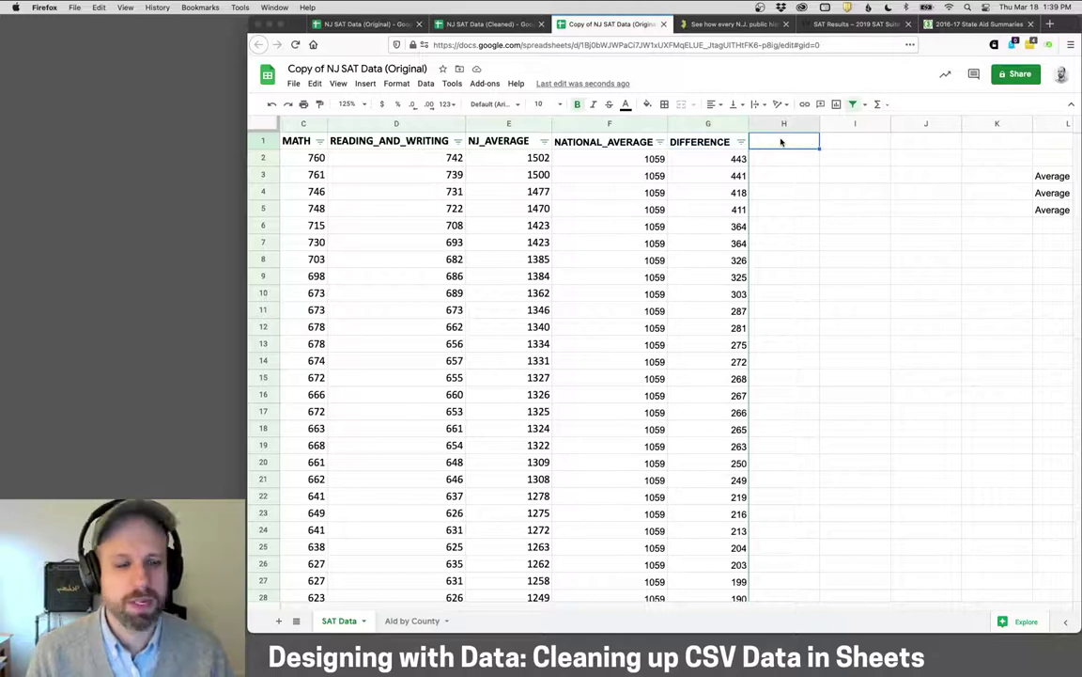
text(BETTER AT READING)
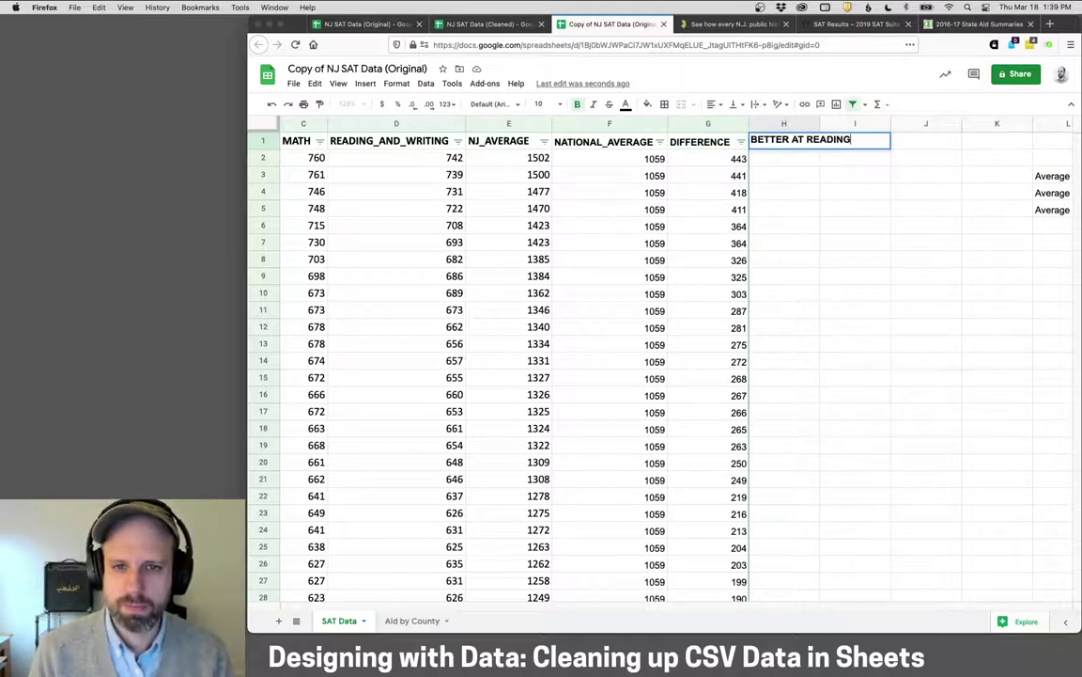
key(Return)
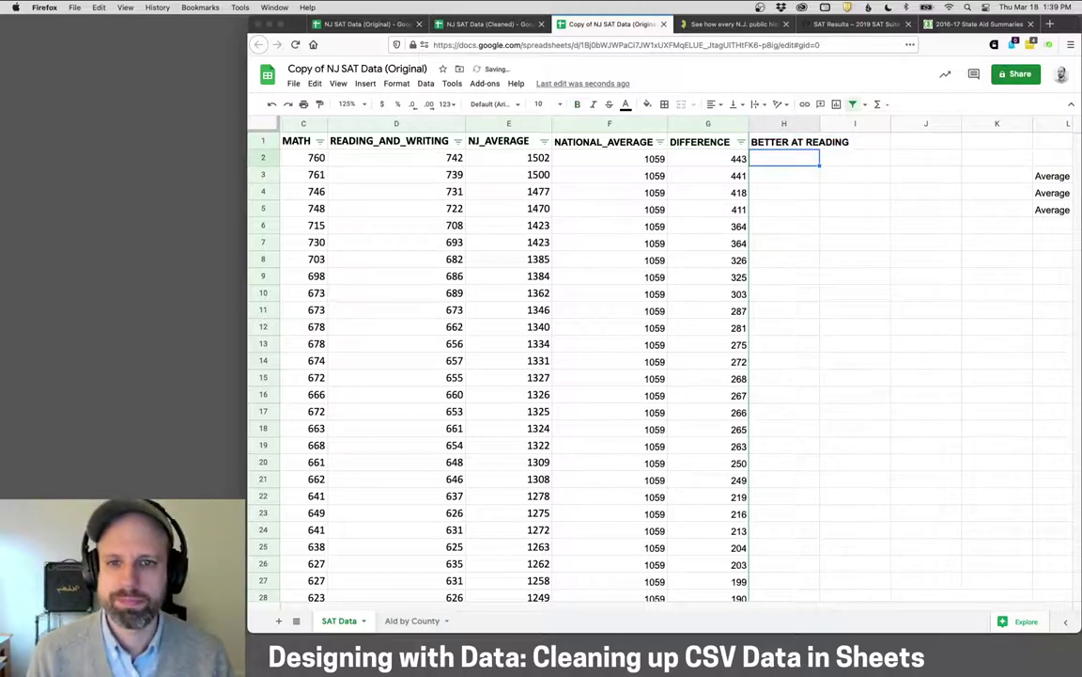
Enter =IF(D2 > C2, "YES", "NO") in H2 and accept the suggested autofill for the rest of the BETTER AT READING column.
click(393, 160)
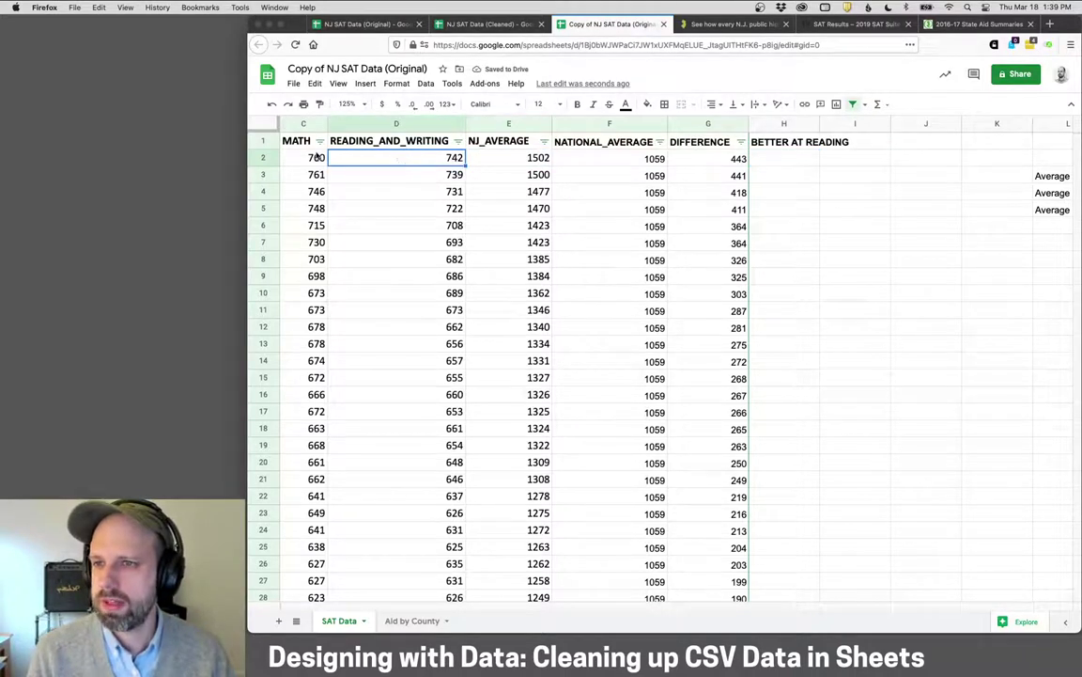
click(791, 161)
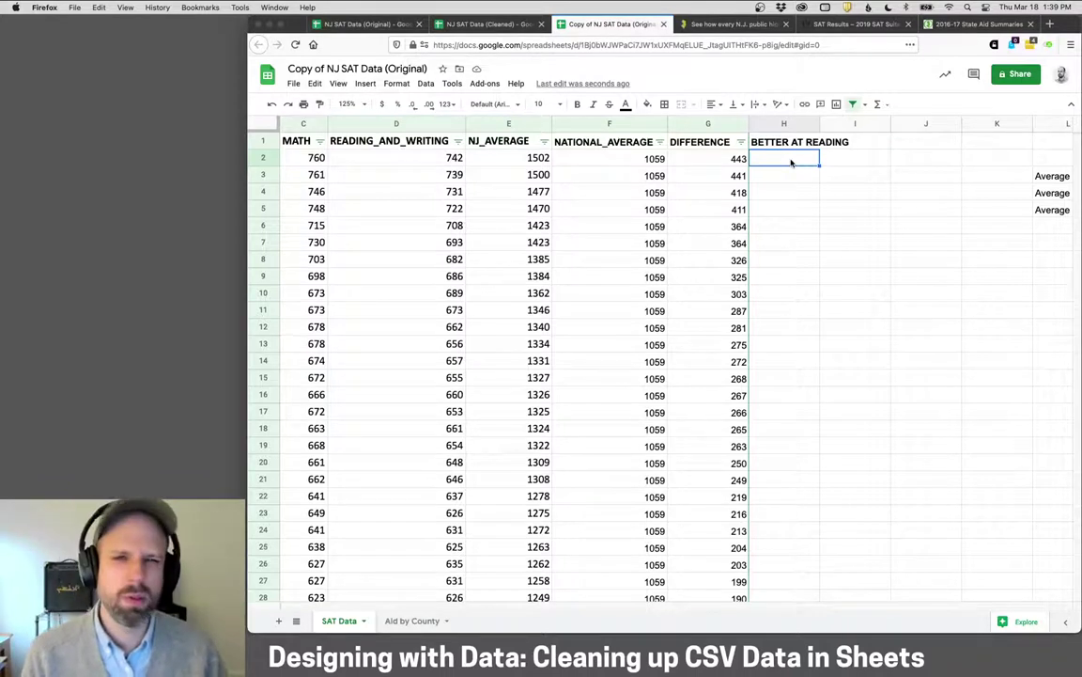
text(=IF)
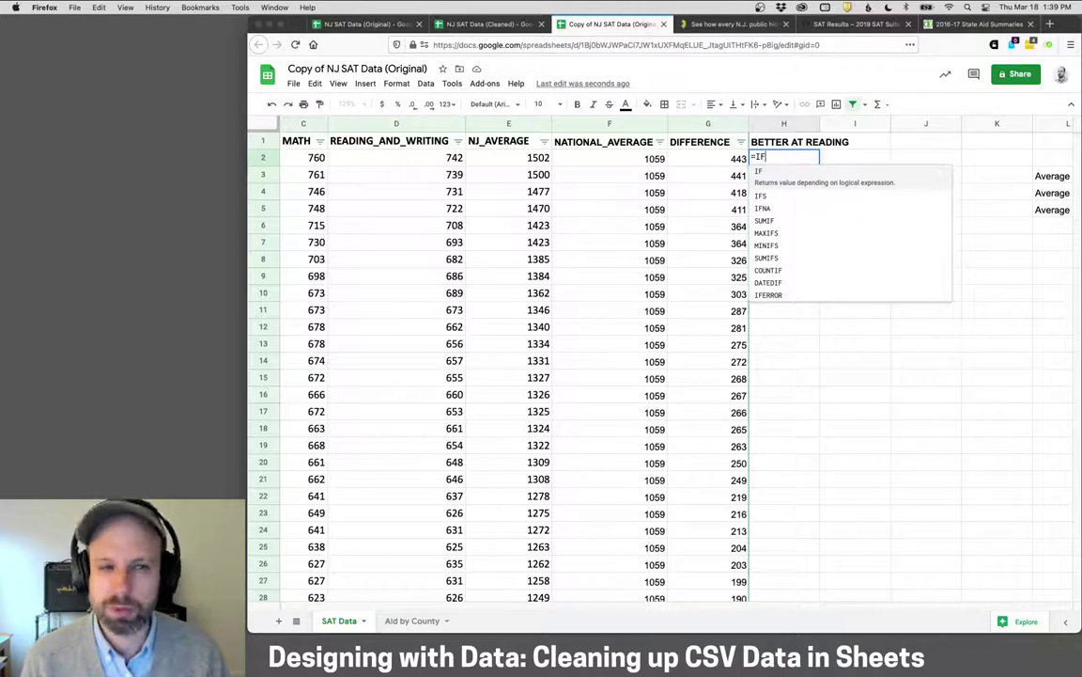
text(()
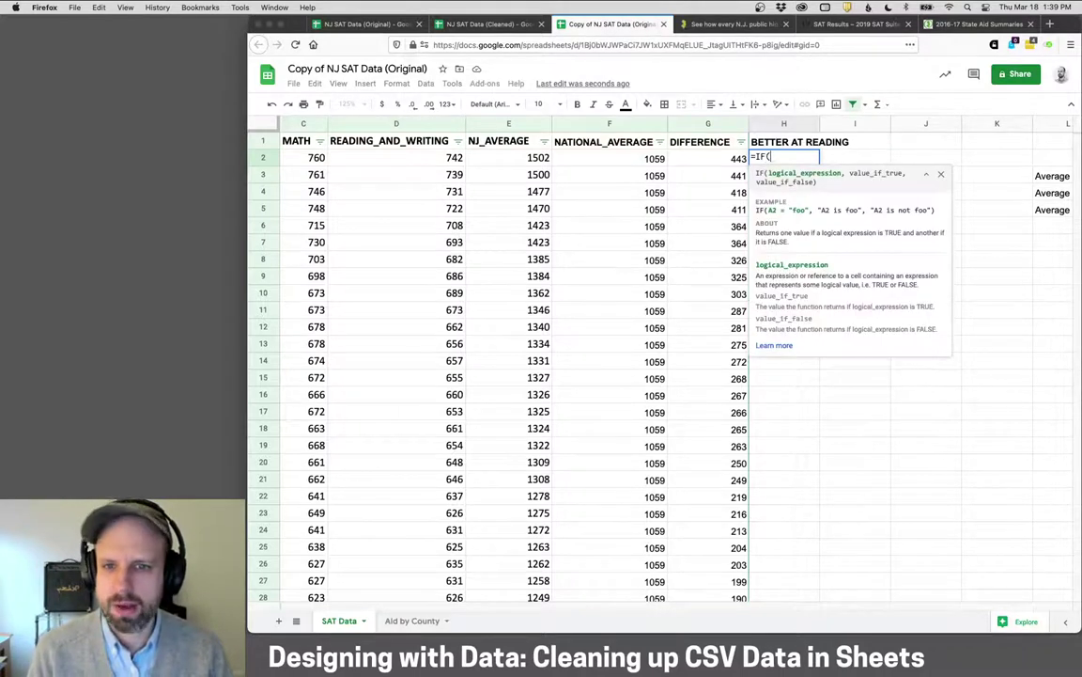
click(397, 158)
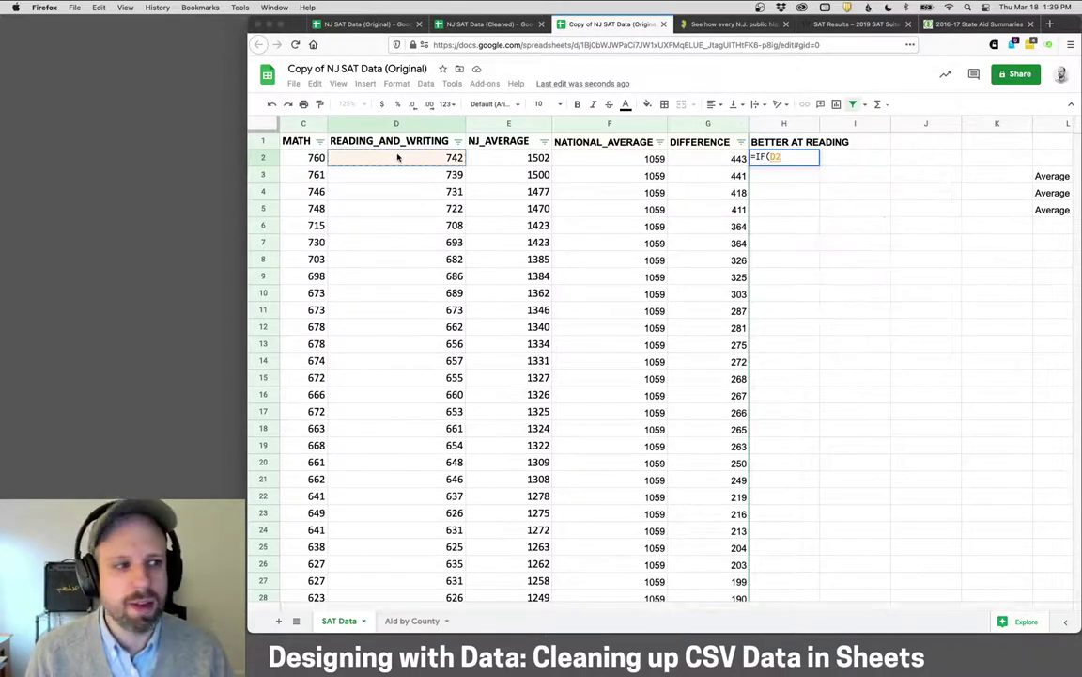
text(>)
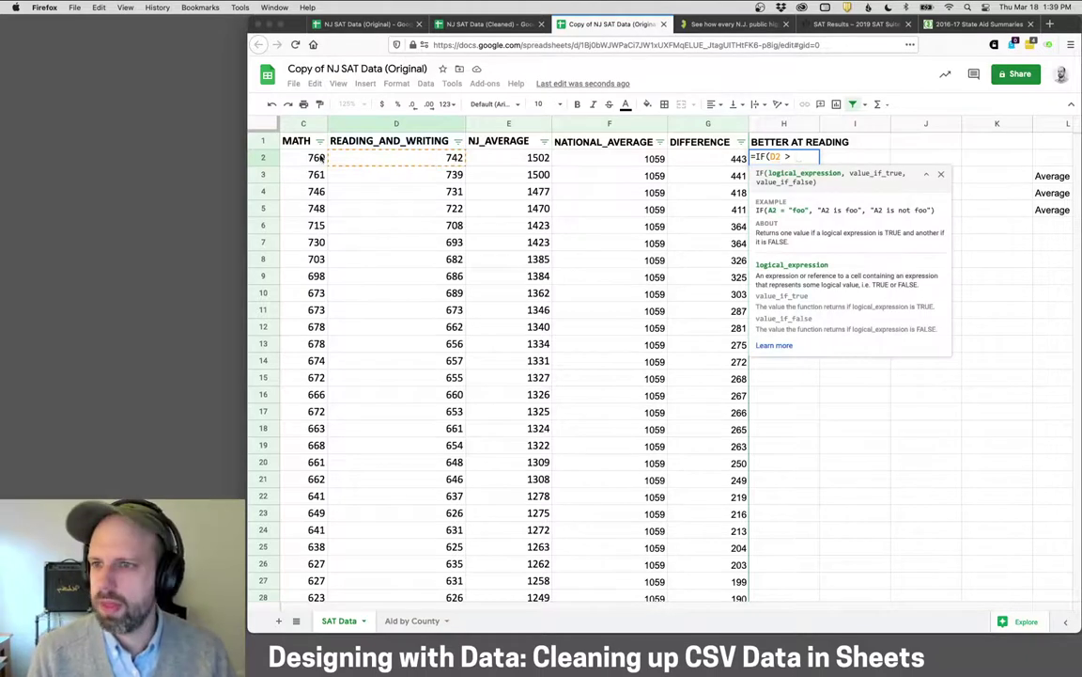
click(292, 159)
text(, )
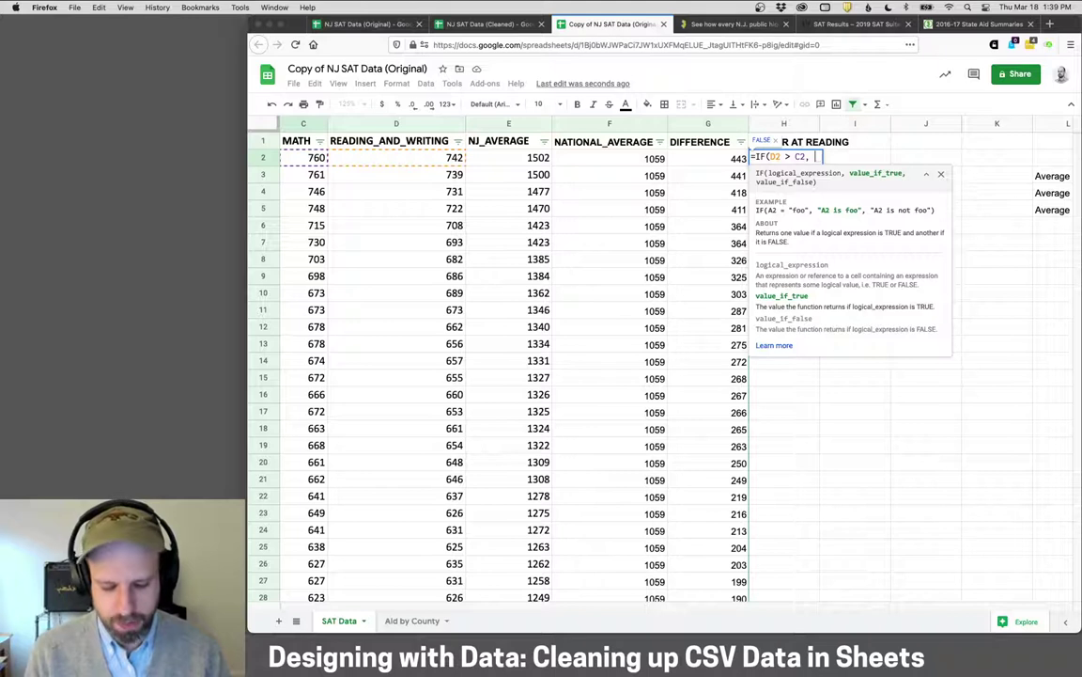
text("YES", "NO"))
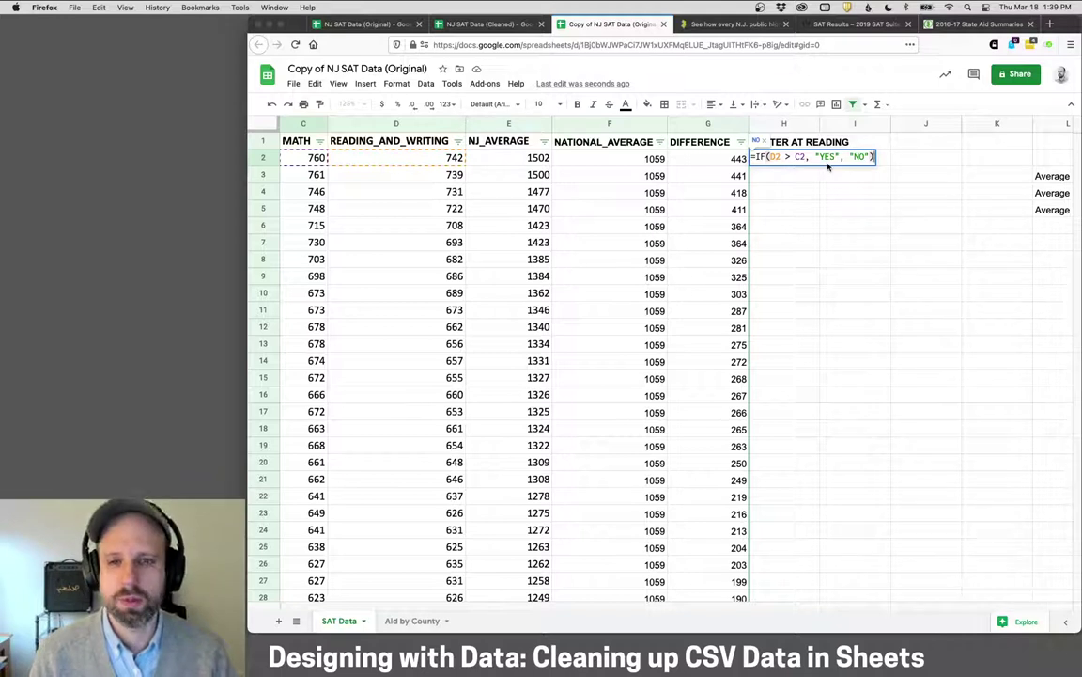
key(Return)
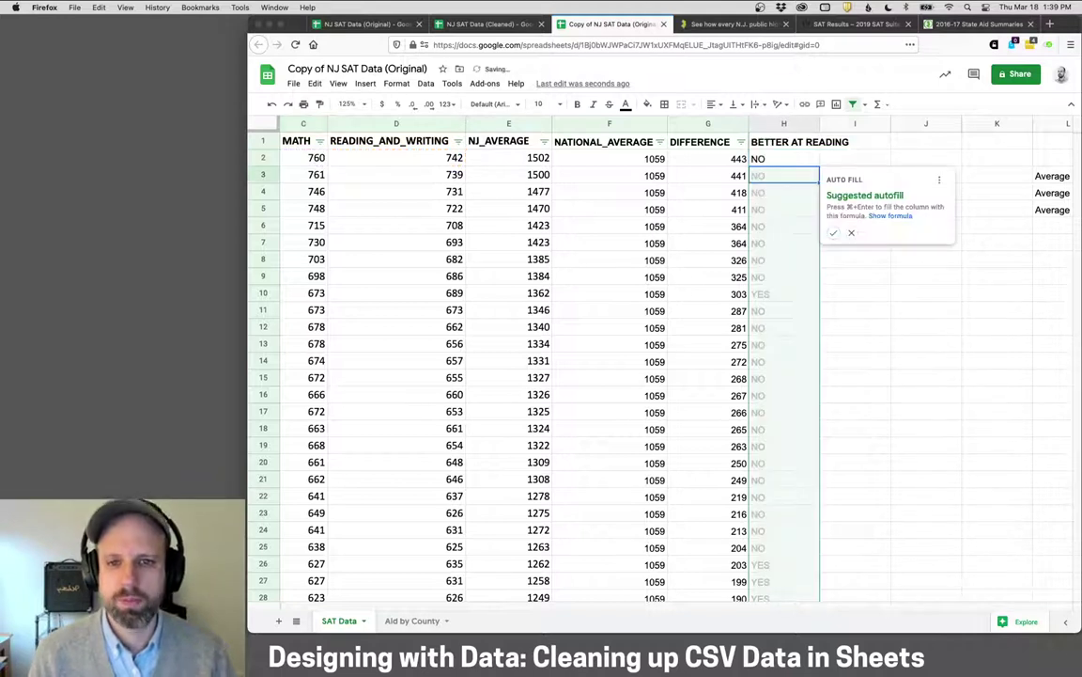
click(834, 234)
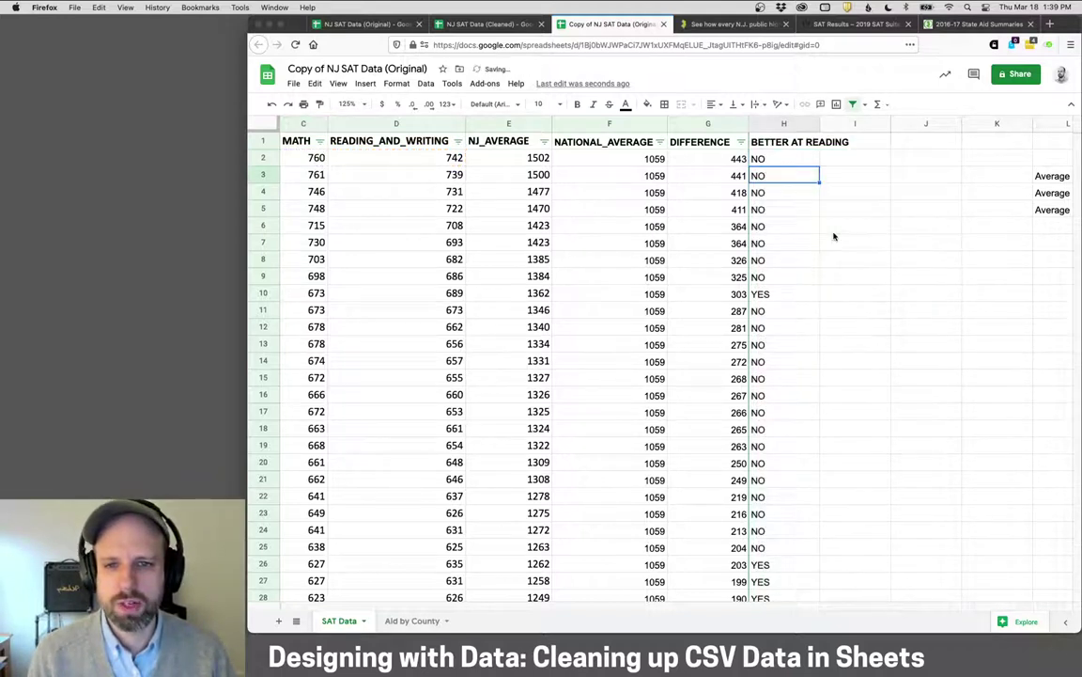
click(781, 164)
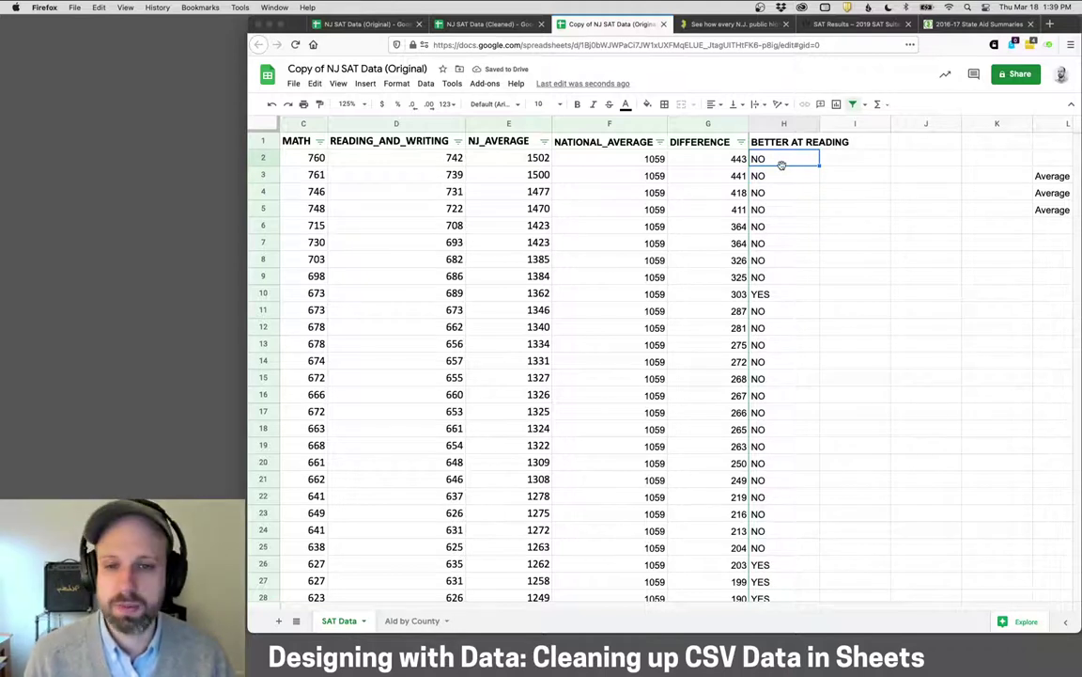
Replace the existing filter with a new one covering columns A through H, so that it includes BETTER AT READING.
click(784, 124)
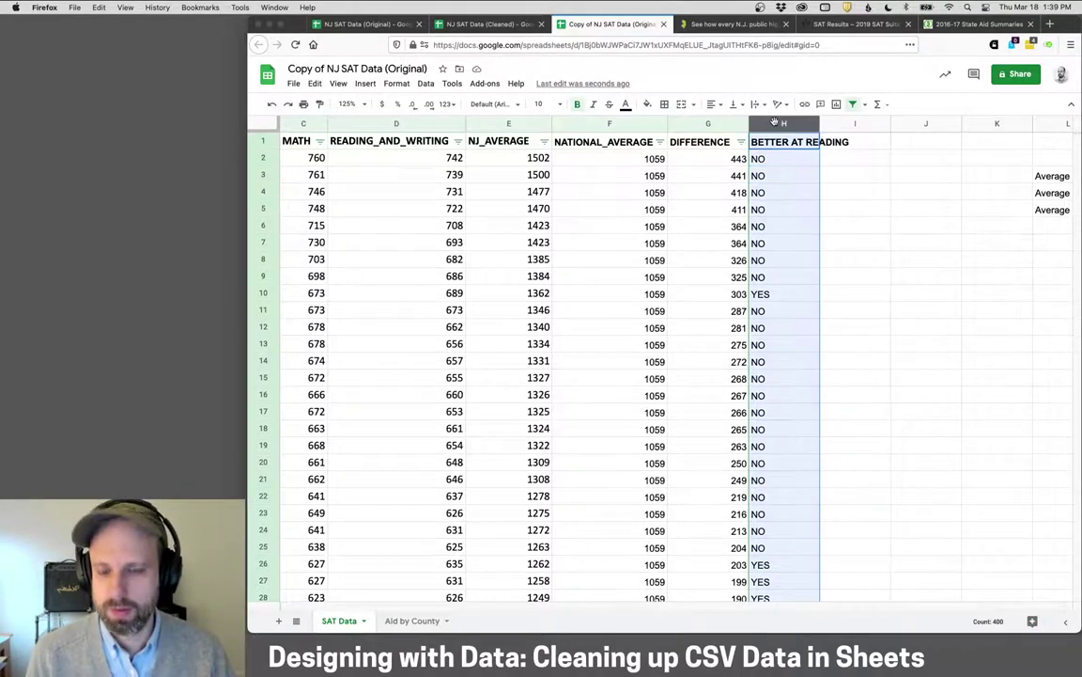
scroll(699, 113, left, 5)
shift+click(445, 123)
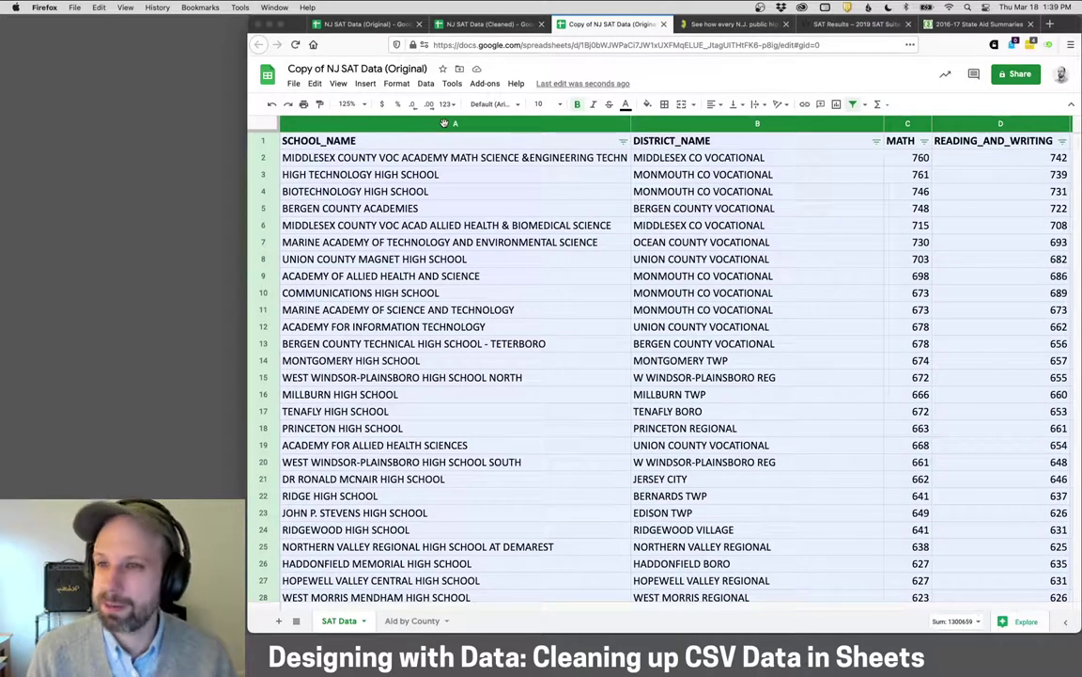
click(422, 86)
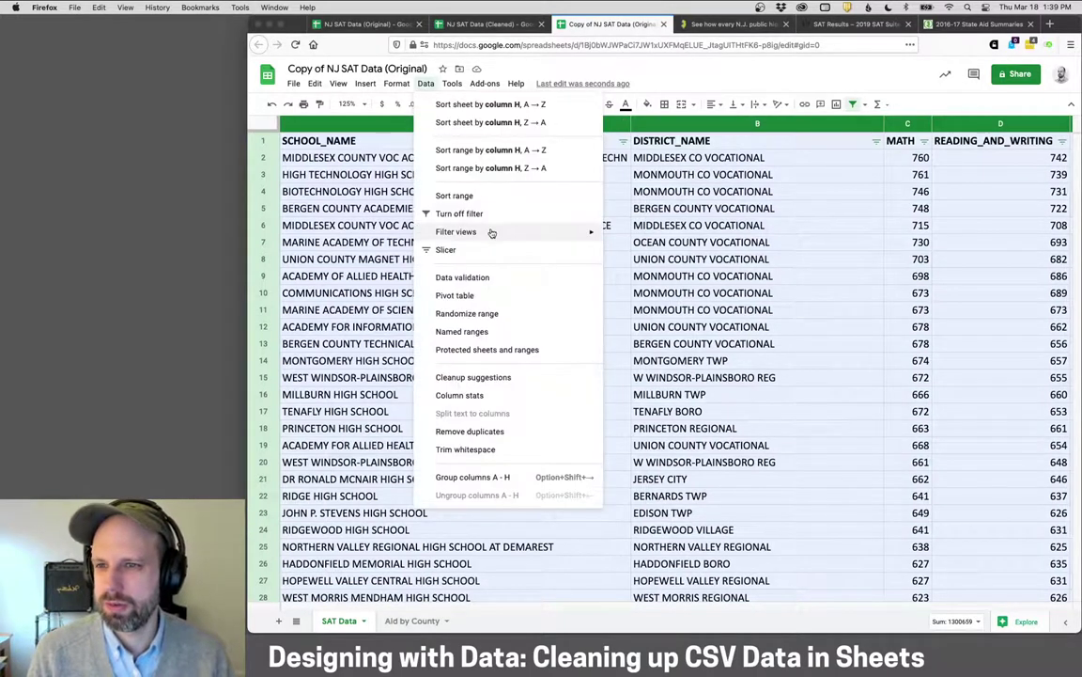
click(470, 215)
click(426, 84)
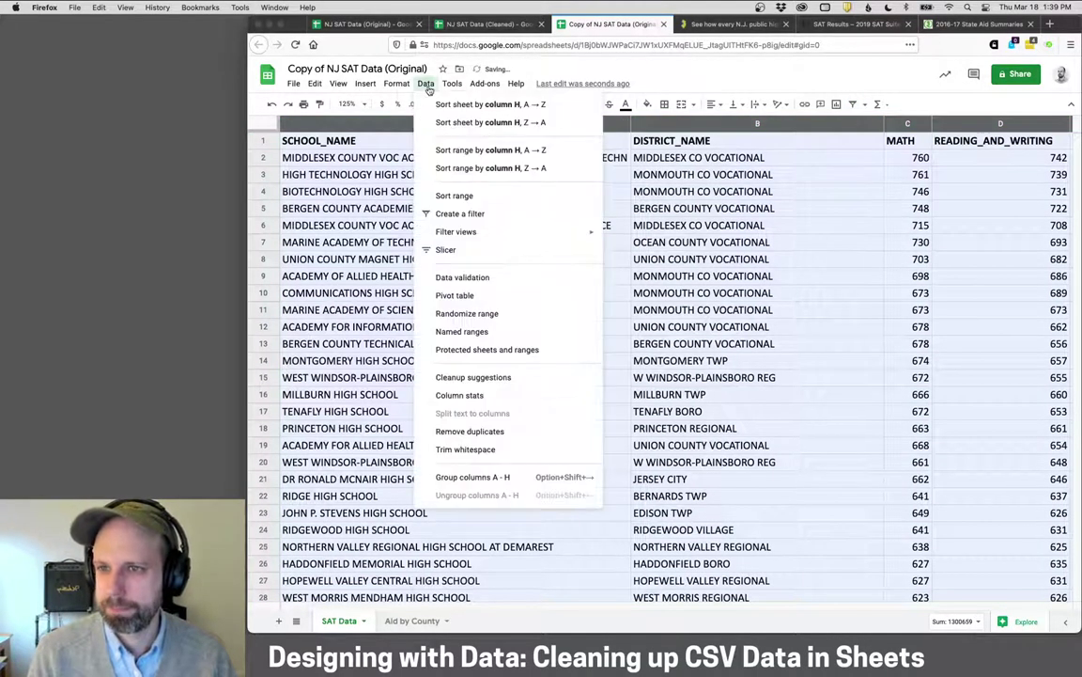
click(443, 213)
scroll(635, 160, right, 5)
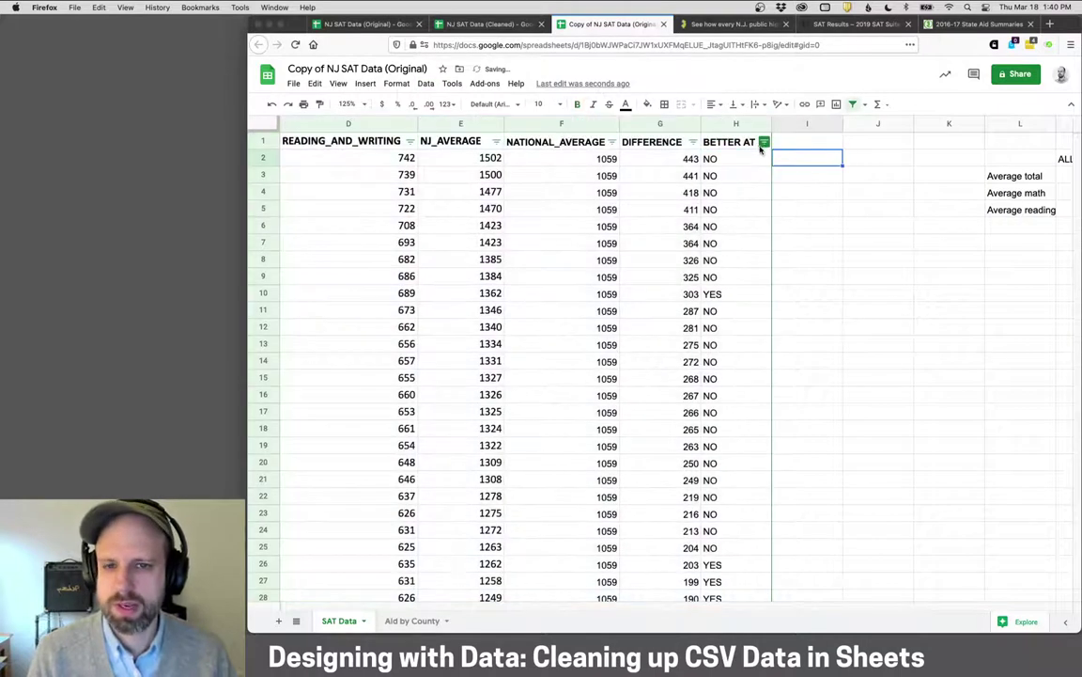
Sort the data by the BETTER AT READING column A → Z, switch the sort to Z → A, and look through the rows.
click(765, 142)
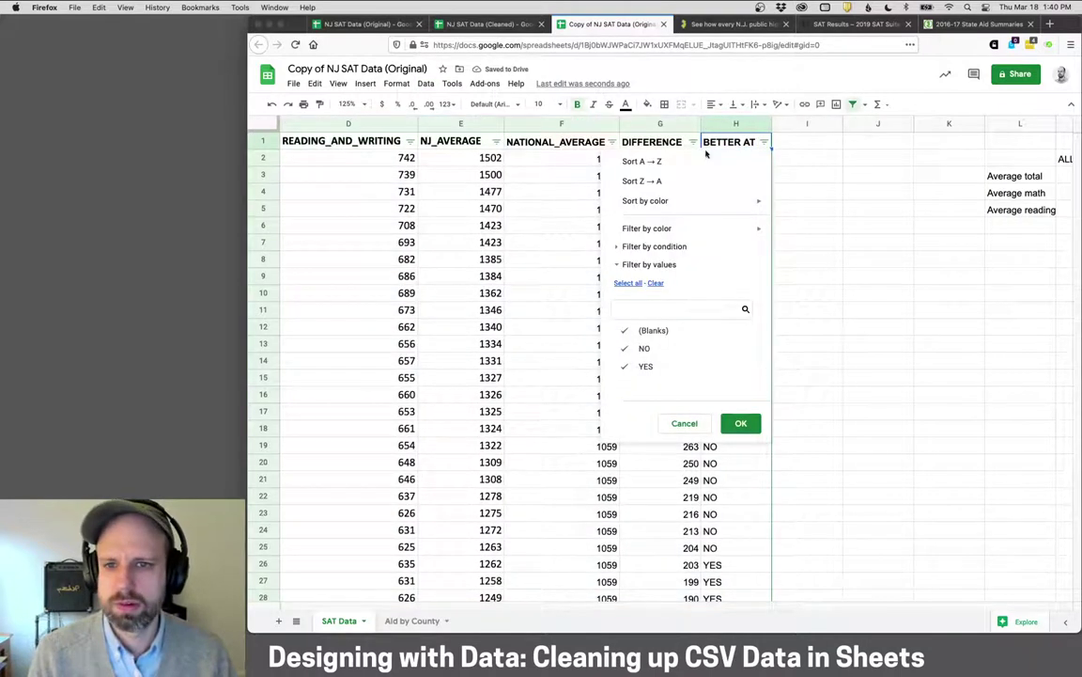
click(640, 161)
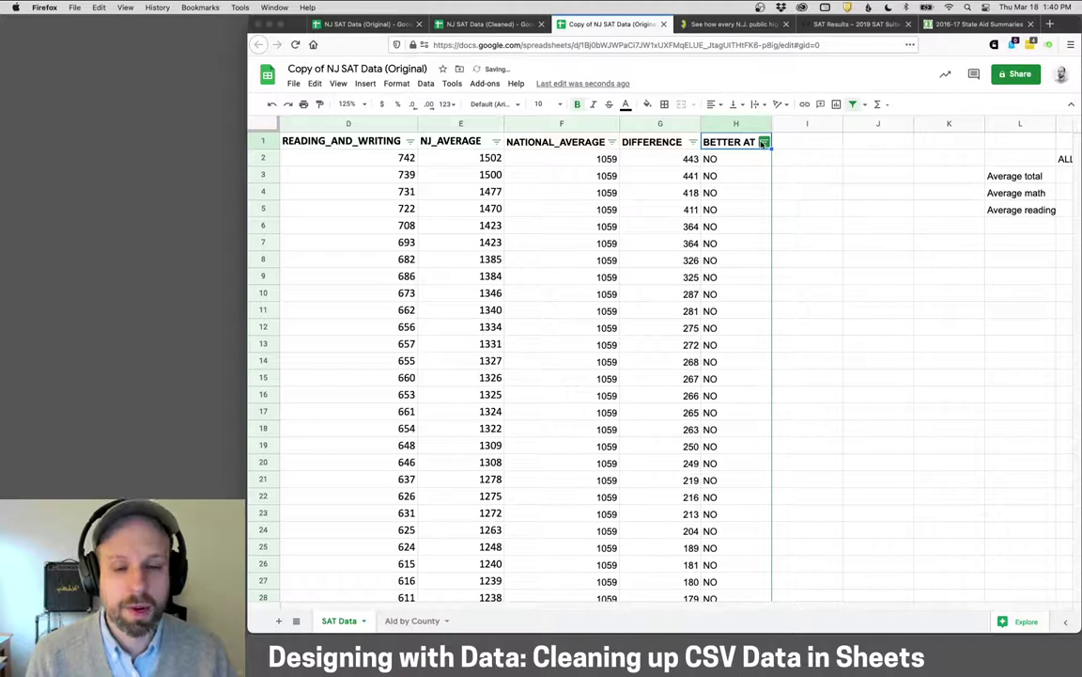
click(765, 142)
click(693, 181)
click(816, 179)
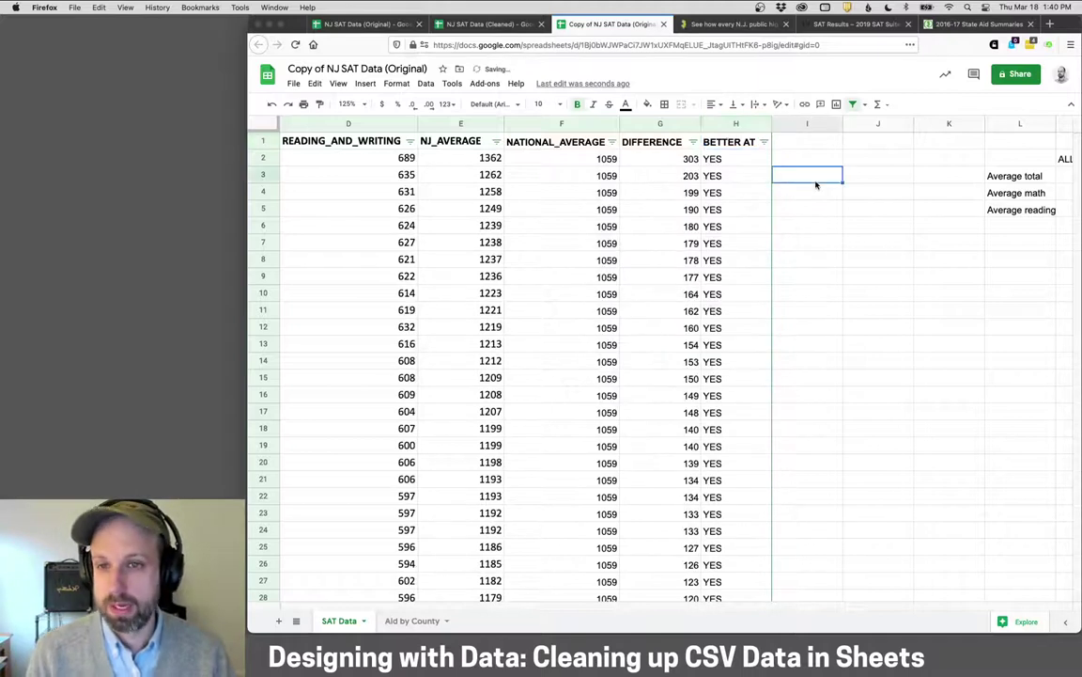
scroll(815, 184, down, 10)
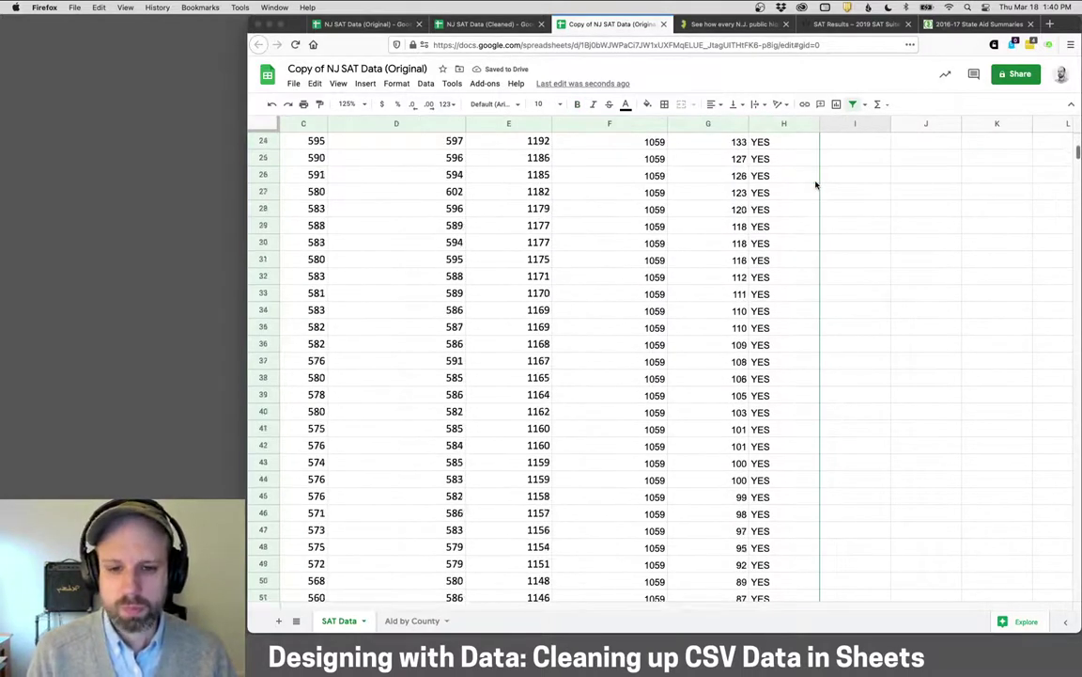
scroll(816, 184, up, 10)
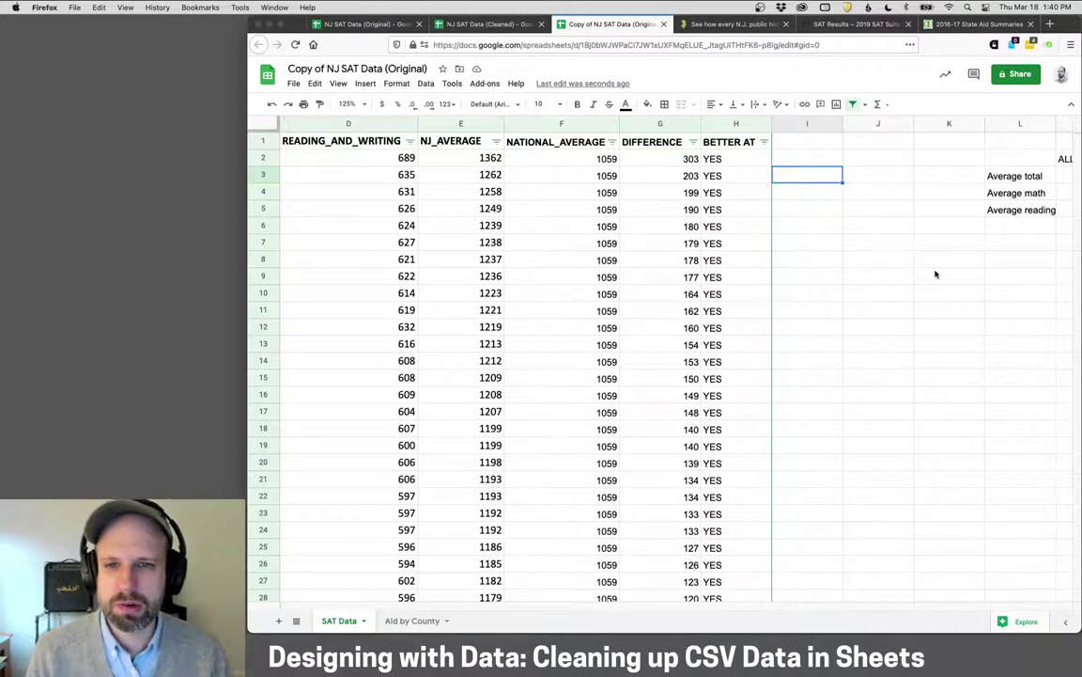
Enter =COUNTIF(H:H, "YES") in L7, below the averages summary, and move the formula to M7.
scroll(935, 274, right, 3)
click(855, 243)
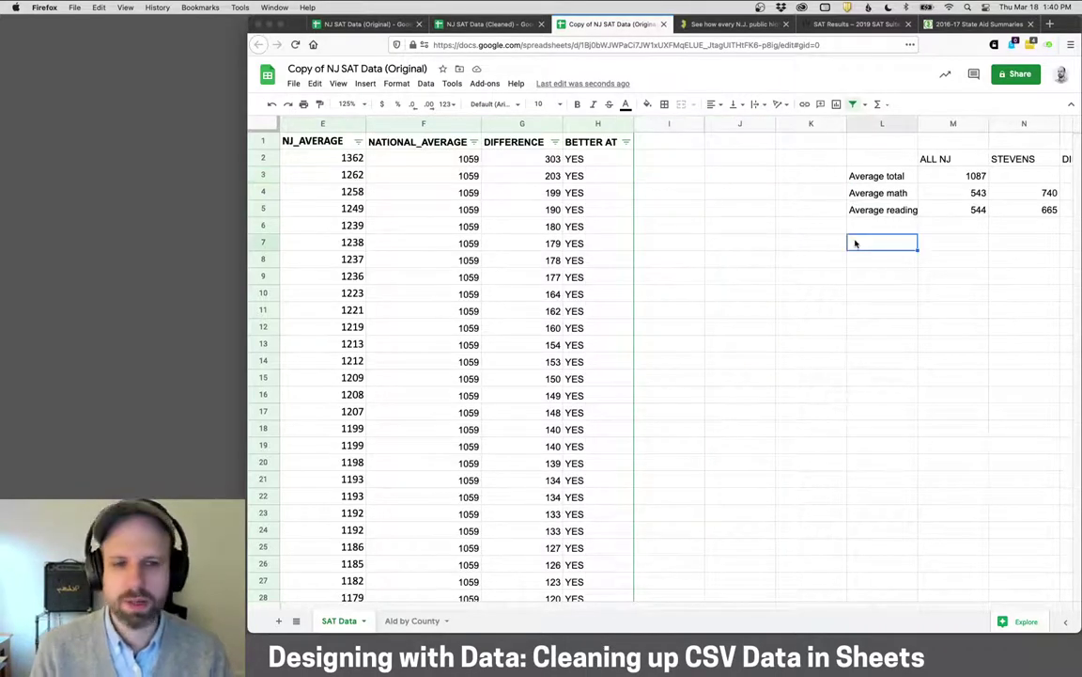
text(=)
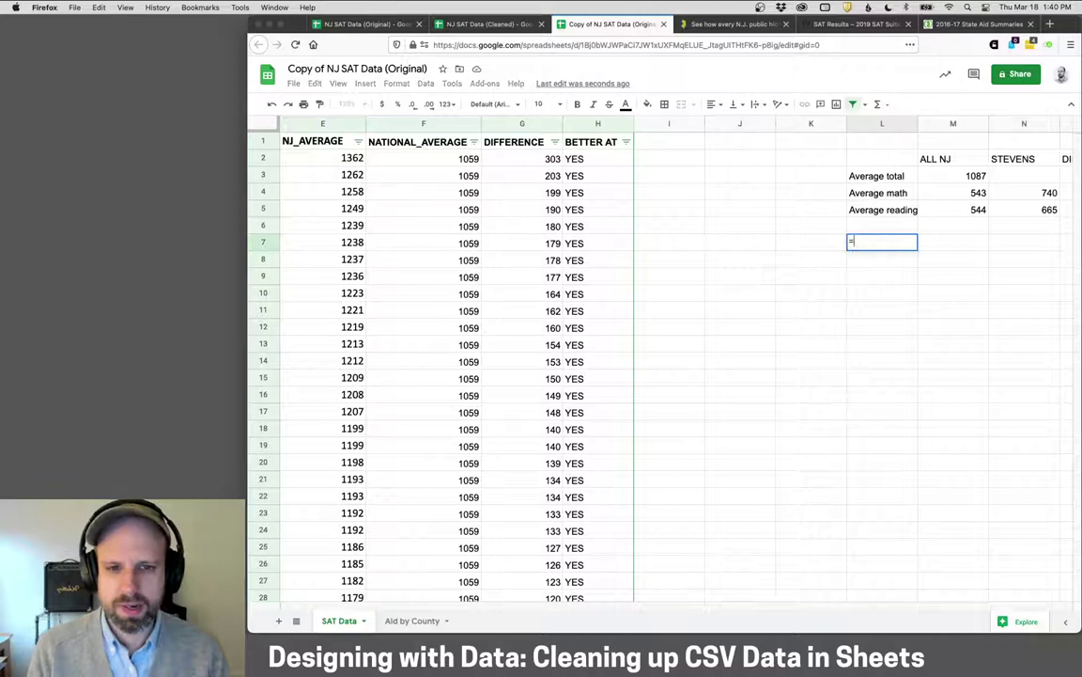
text(COUNT)
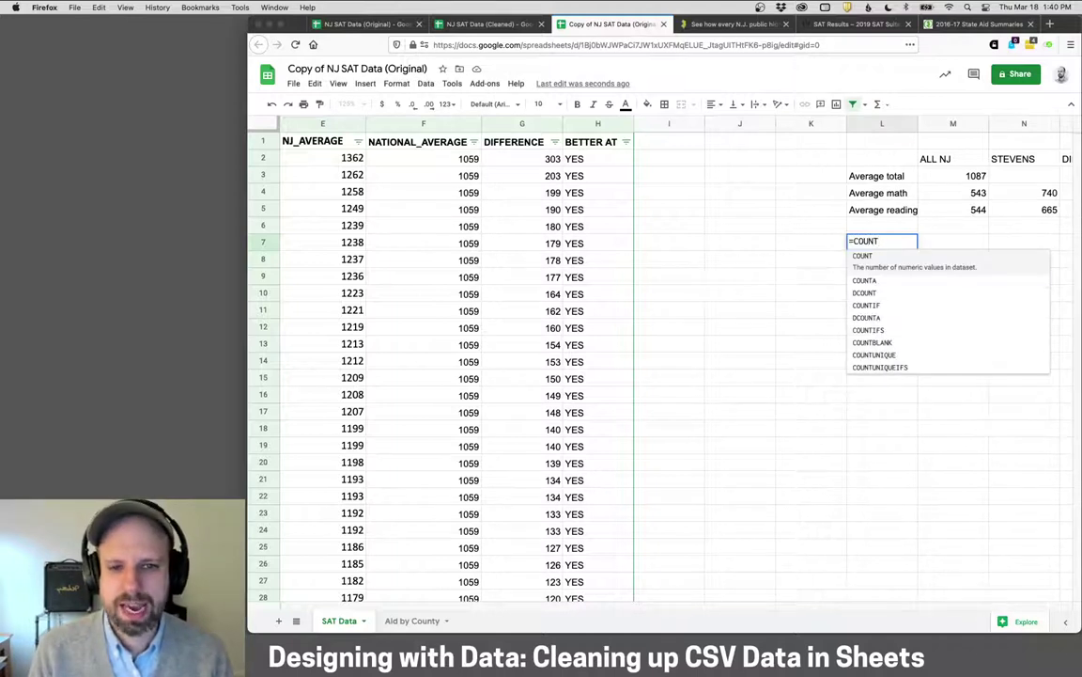
text(IF)
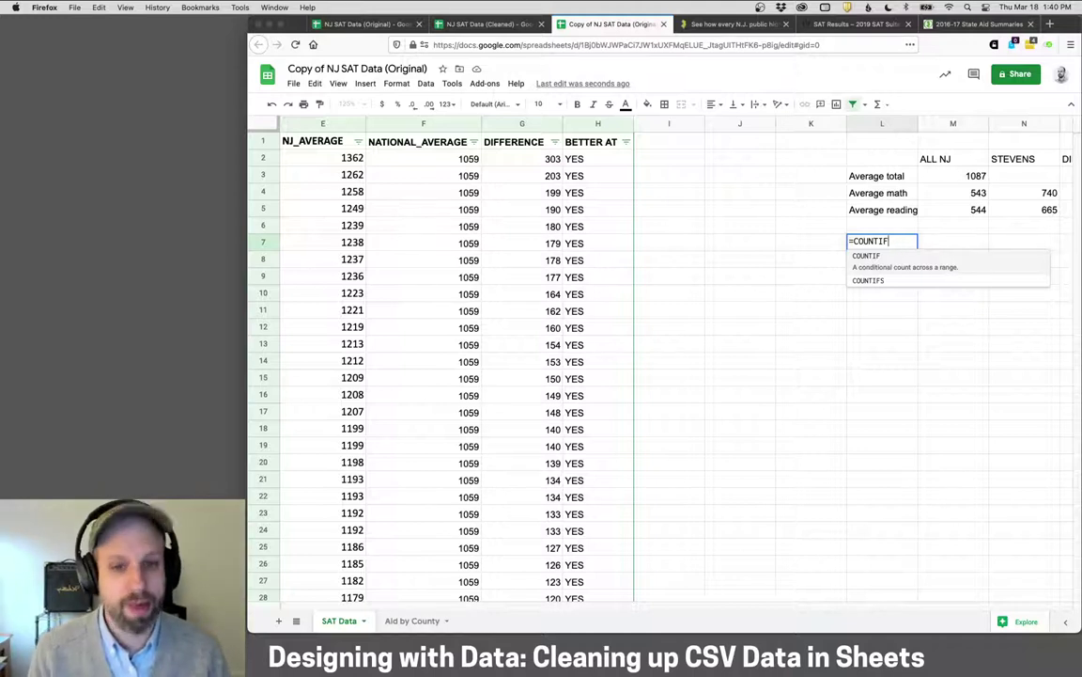
text(()
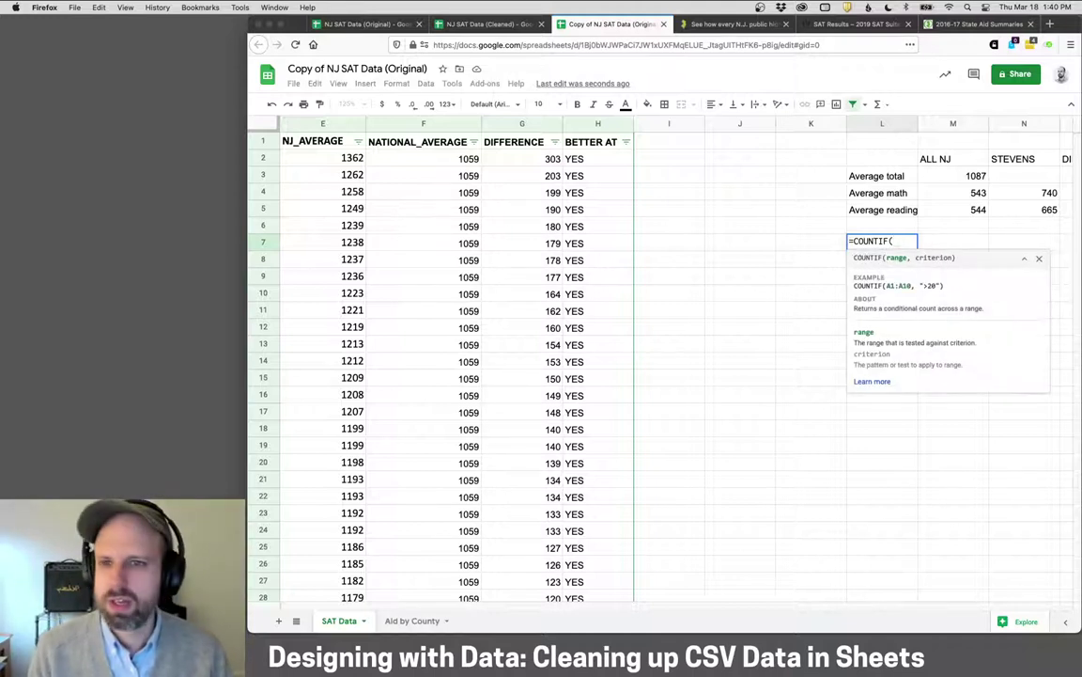
click(582, 126)
text(, "YES")
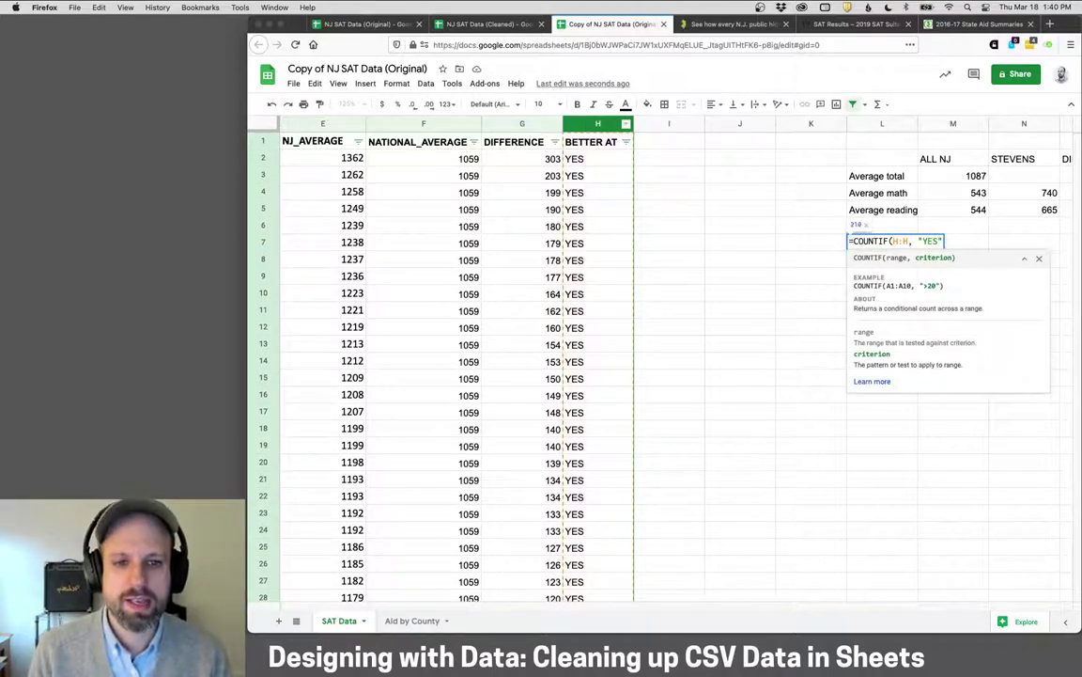
text())
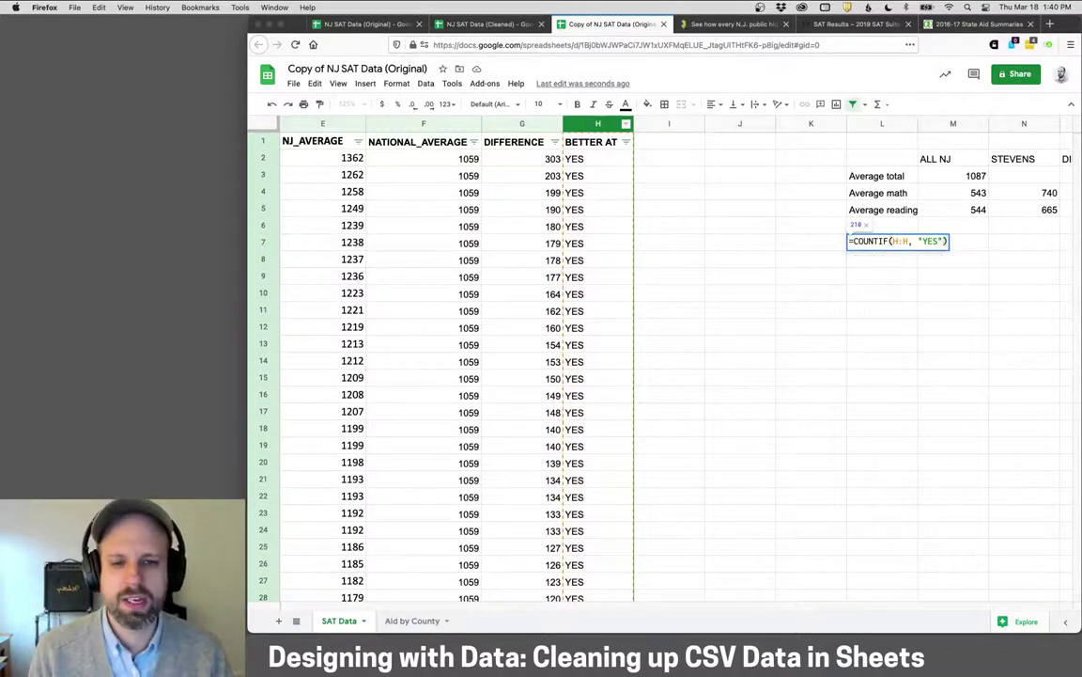
key(Return)
key(Up)
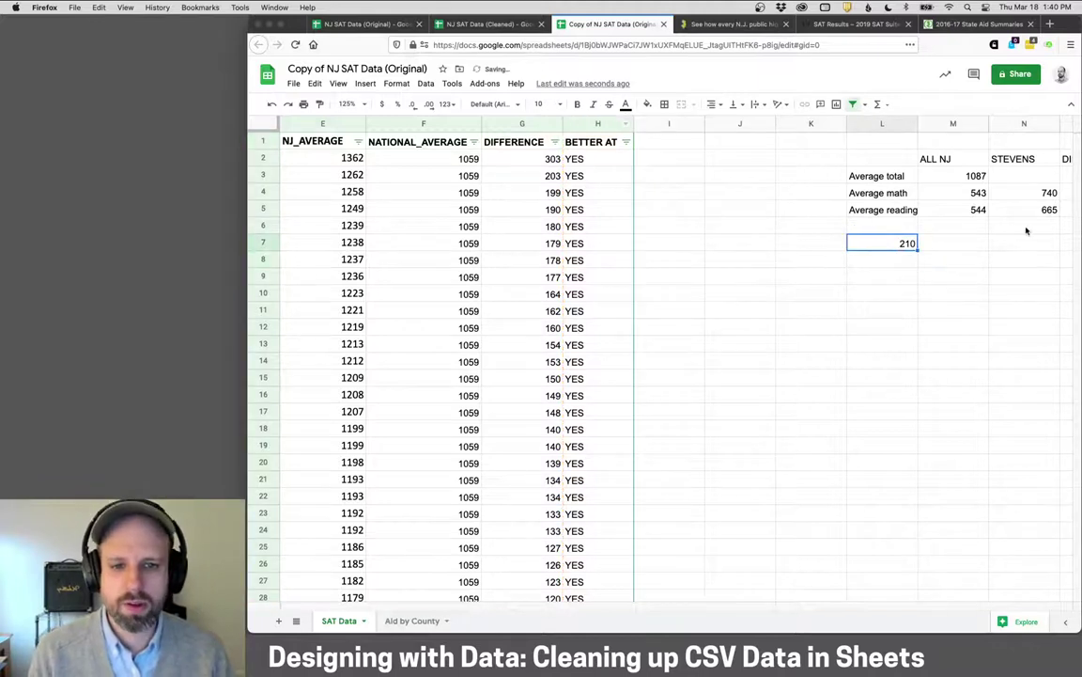
drag(891, 251, 963, 251)
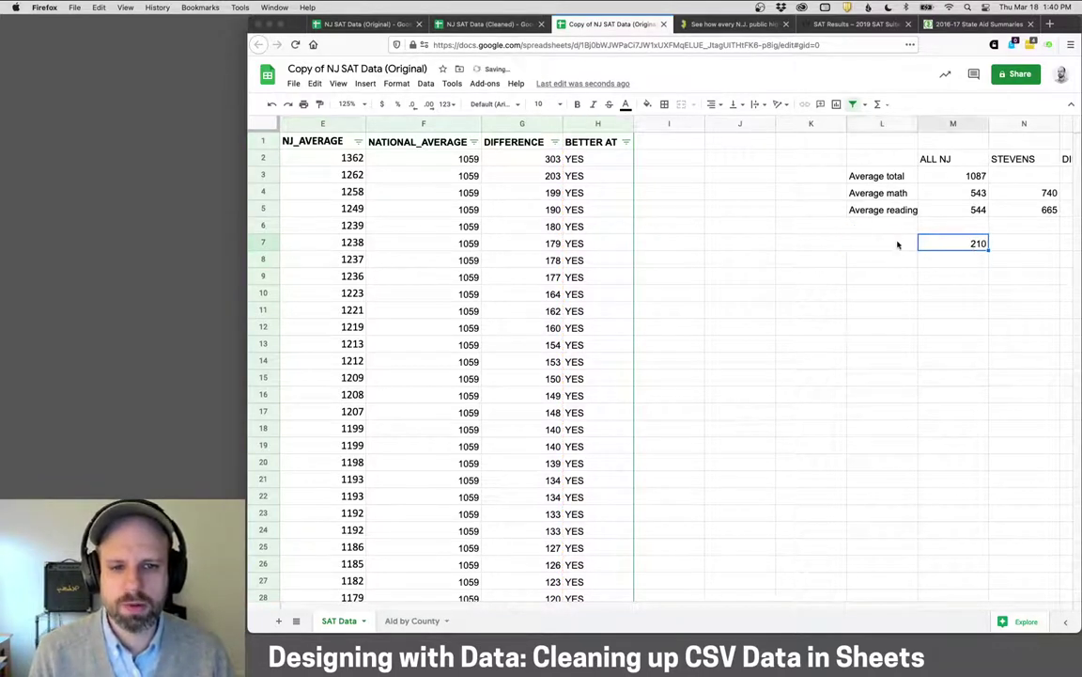
Label the count "# better at reading" in L7 and widen column L to fit the text.
click(878, 244)
text(#)
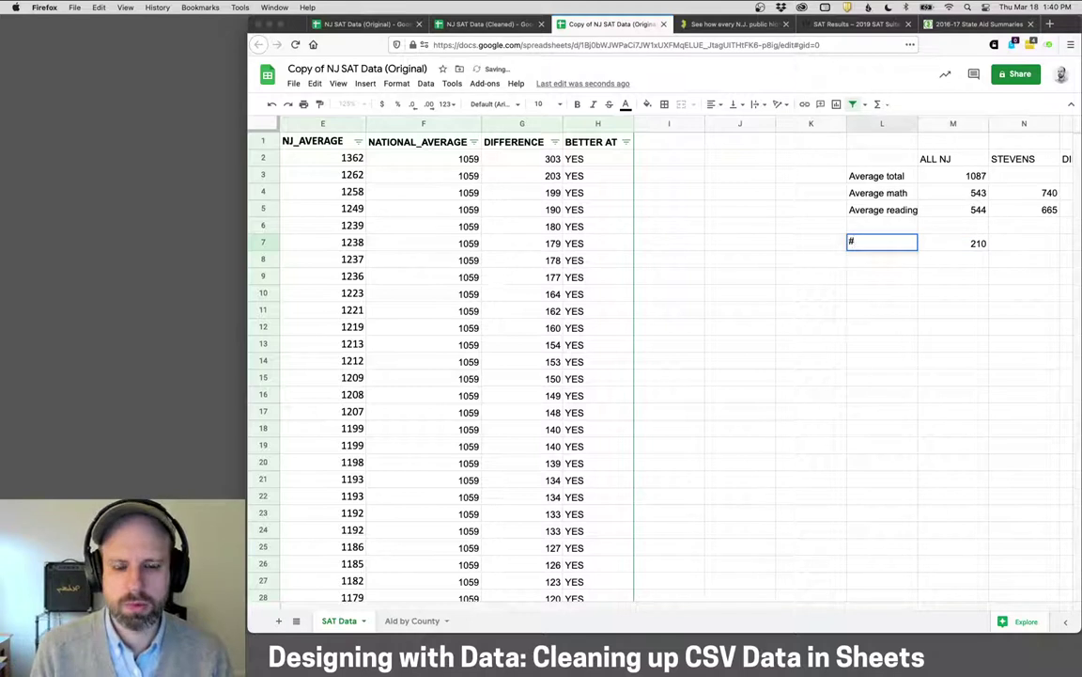
text( better at reading)
key(Return)
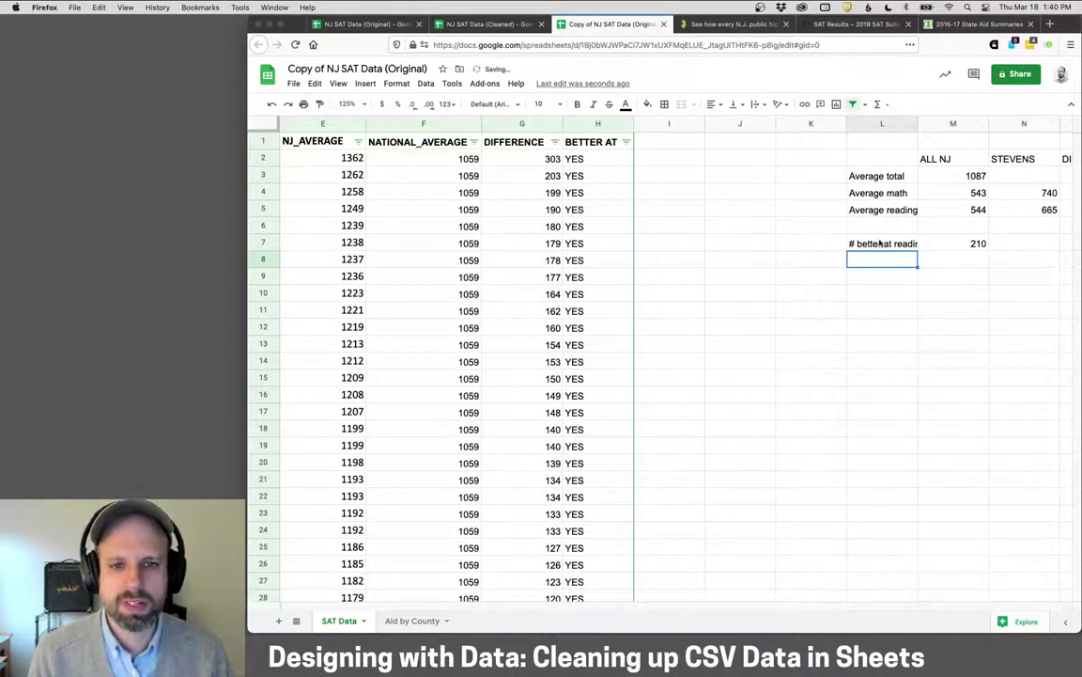
drag(918, 125, 930, 125)
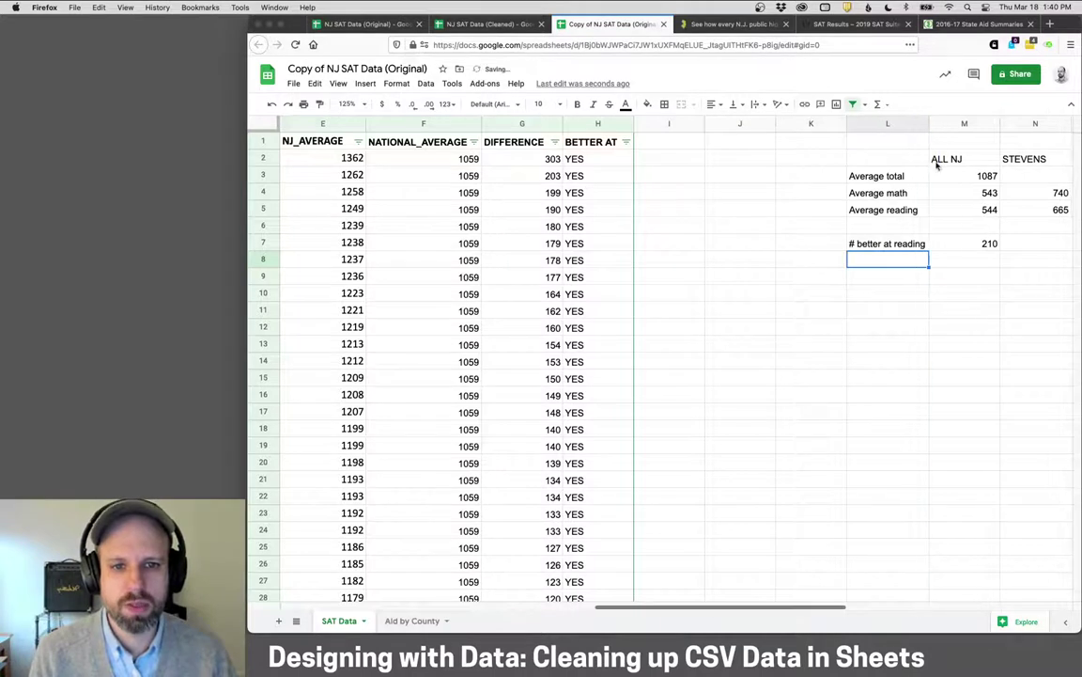
Add the label "# better at math" in L8 and enter =COUNTIF(H:H, "NO") in M8.
text(# better at mat)
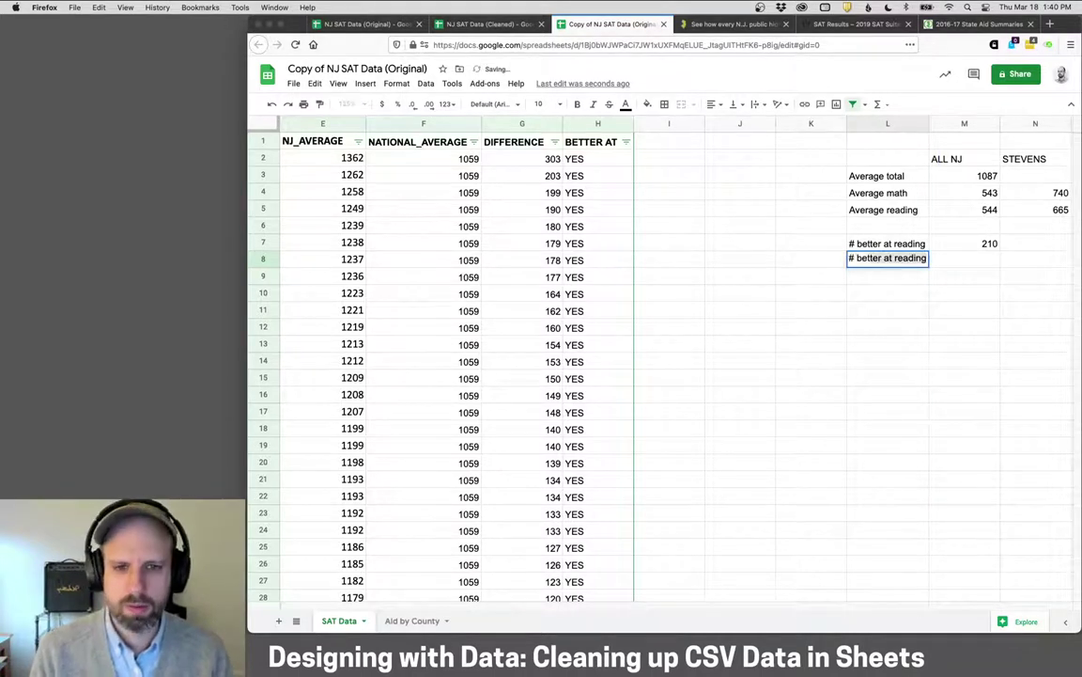
text(h)
key(Tab)
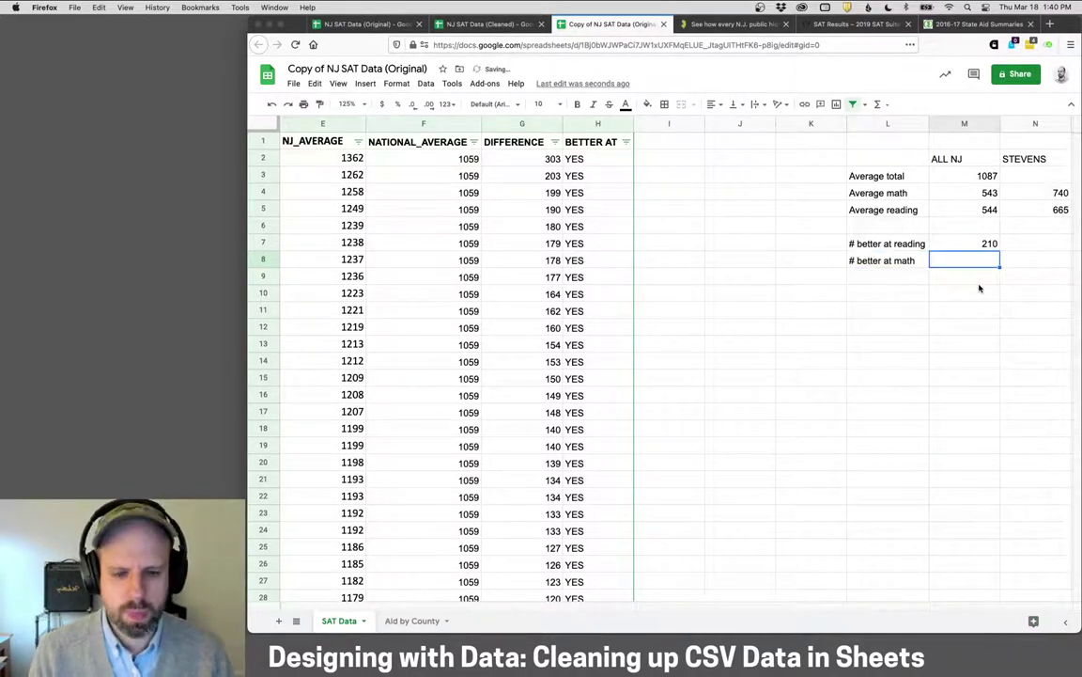
text(=COUNTIF()
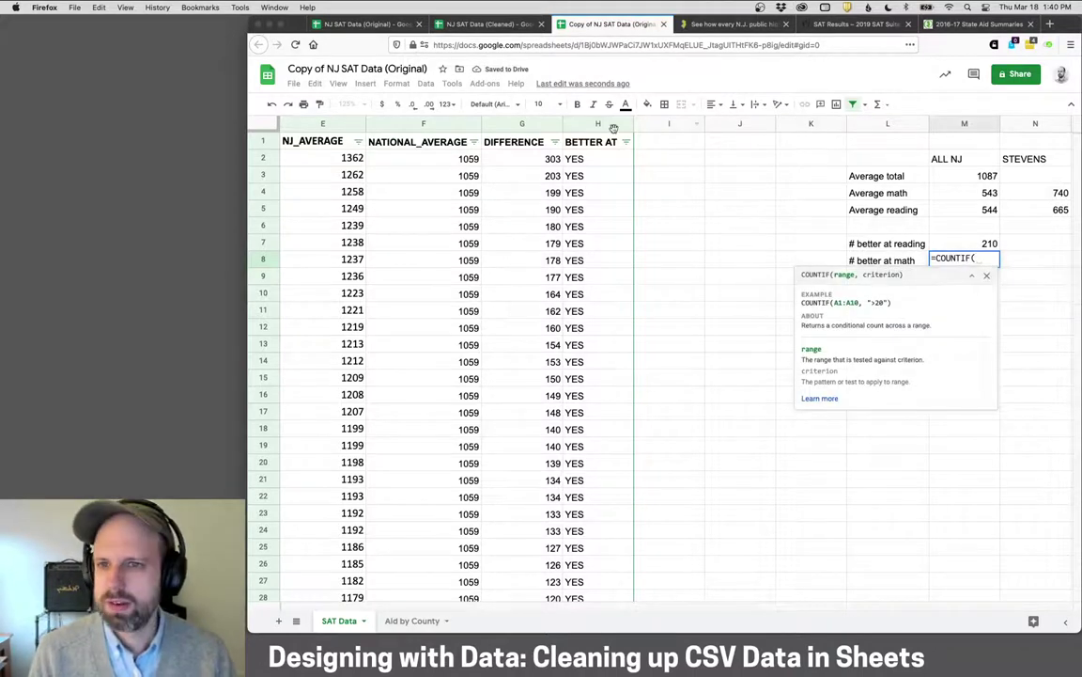
click(581, 126)
text(, "YES"))
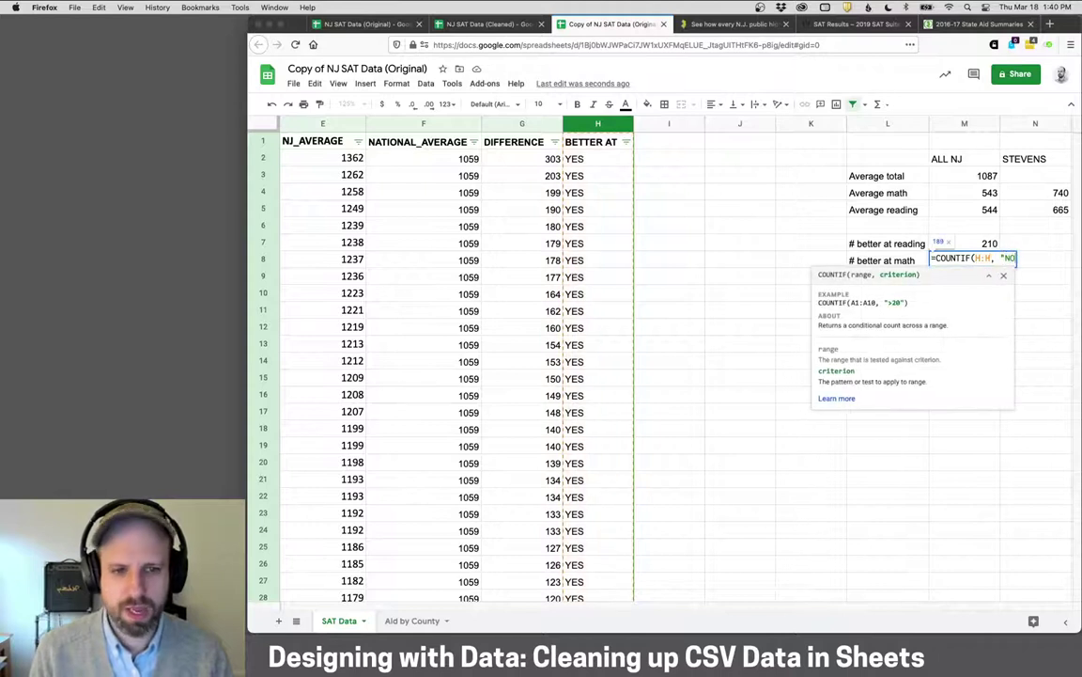
key(Return)
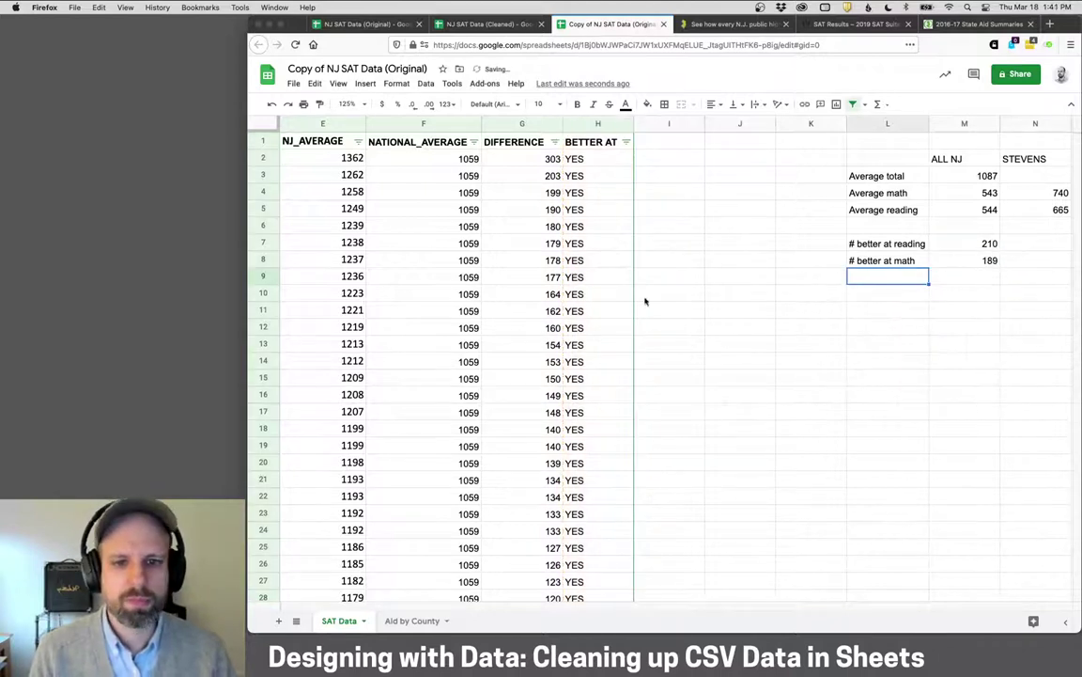
Move the two count rows with their labels down one row and add the headings COUNT in M7 and % in N7.
click(944, 244)
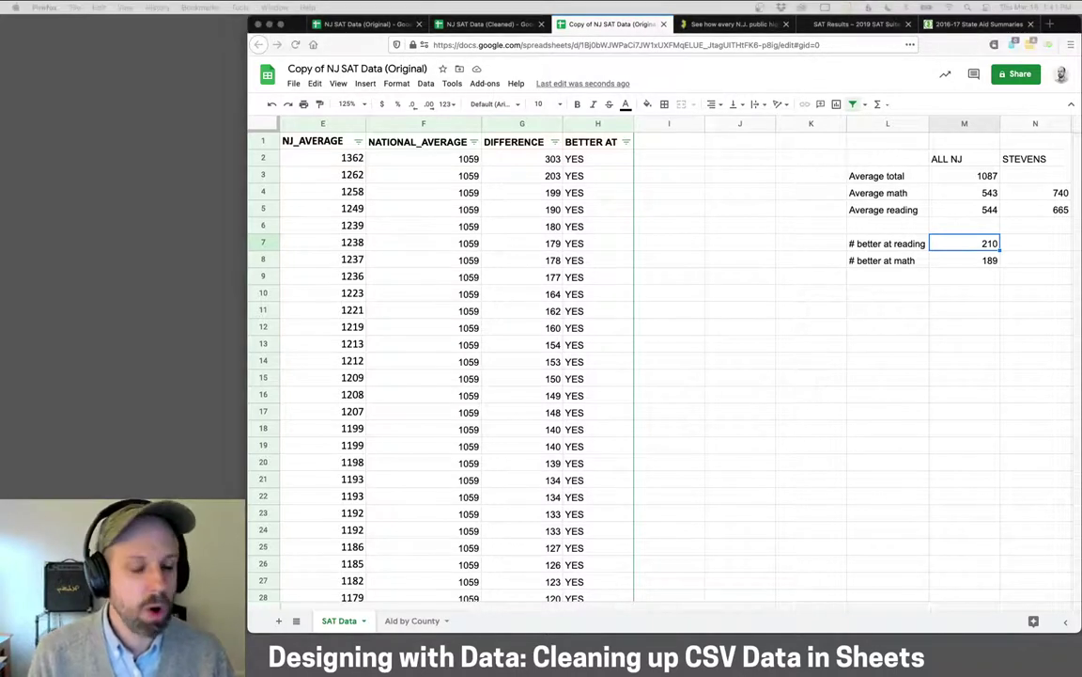
scroll(1032, 278, right, 4)
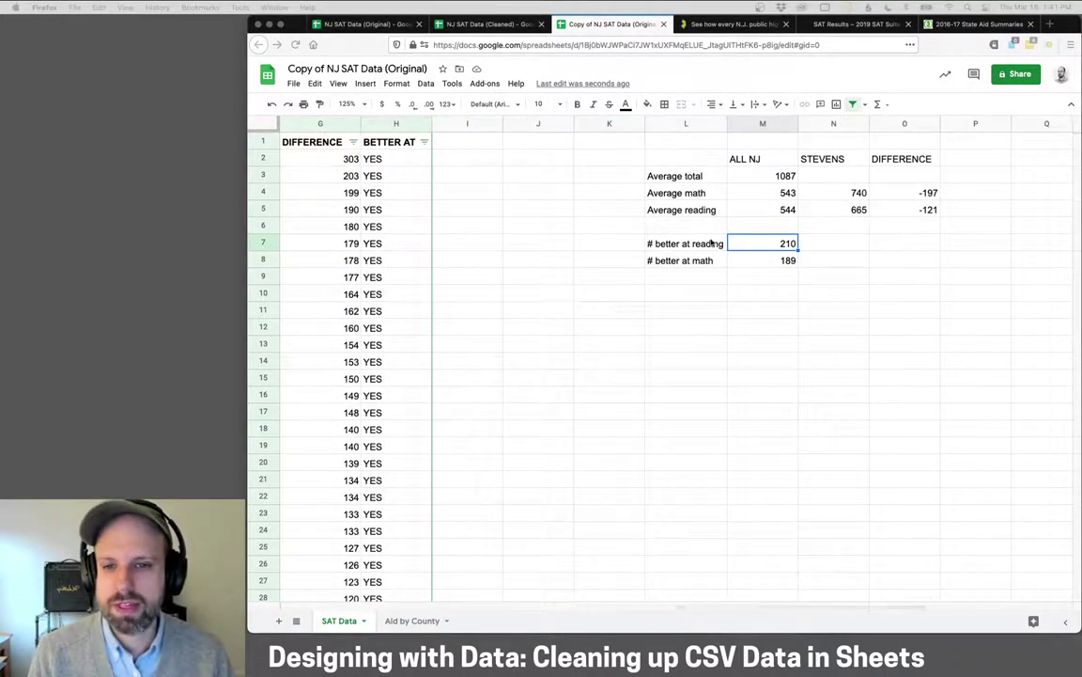
drag(709, 243, 765, 250)
click(763, 246)
text(COUNT)
key(Tab)
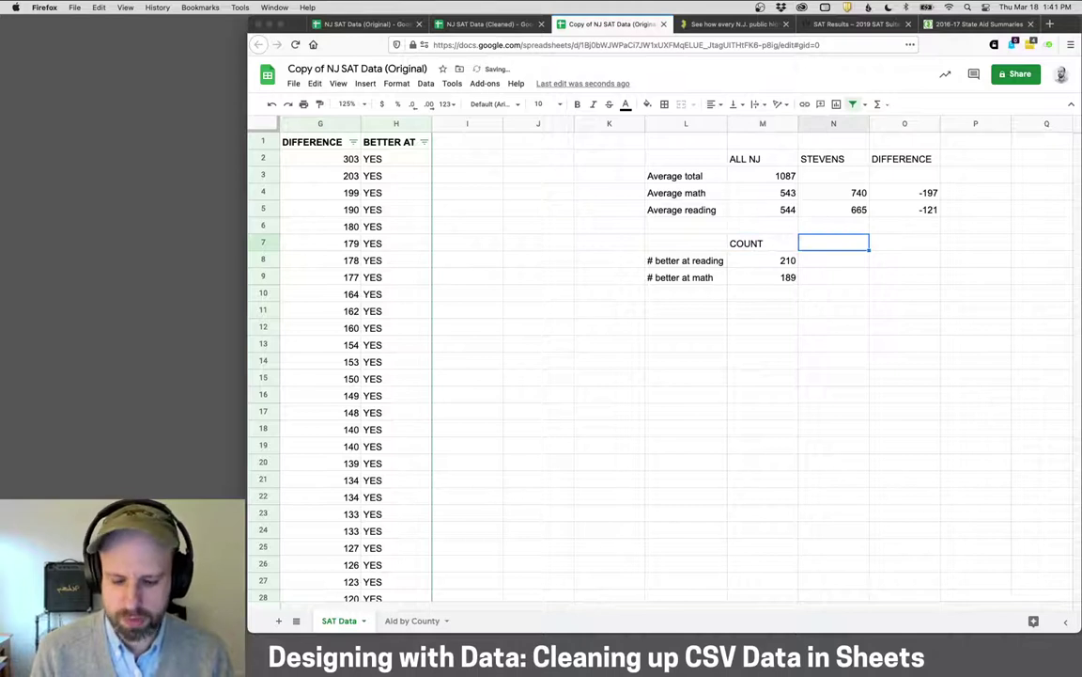
text(%)
key(Return)
Enter =M8/399 in N8 and accept the suggested autofill for the math row.
click(833, 260)
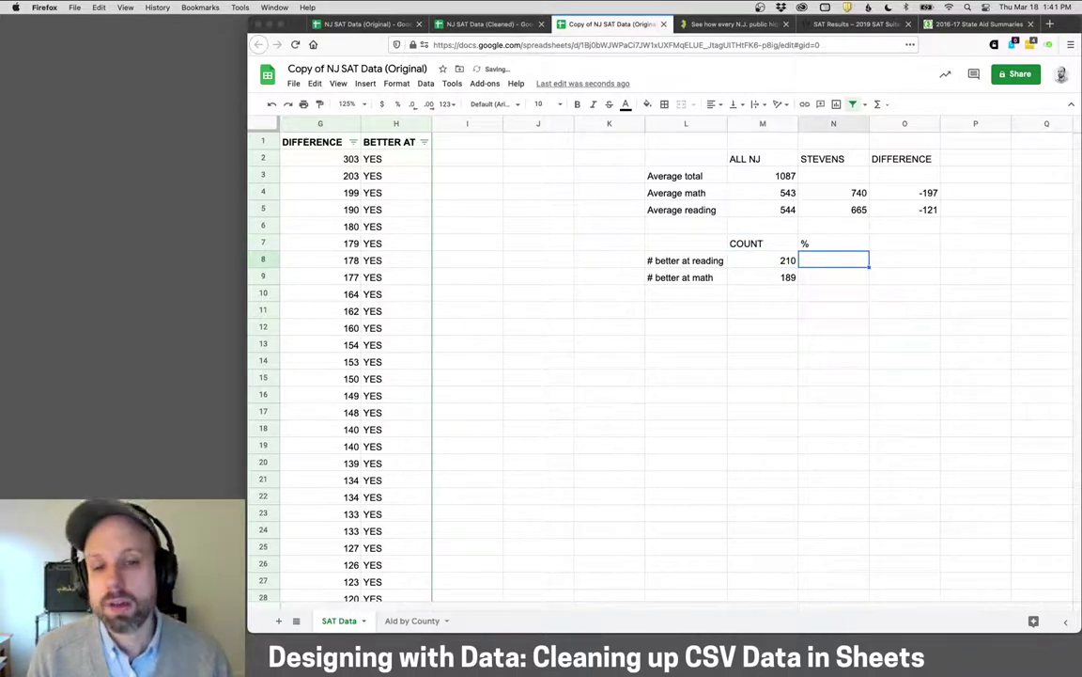
text(=)
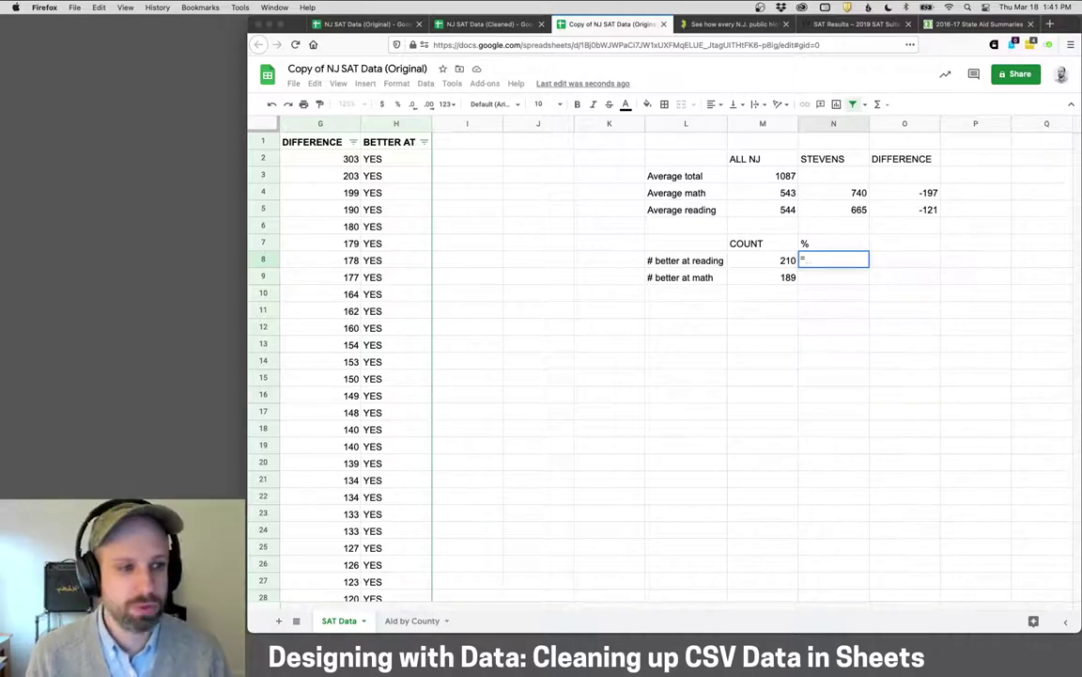
click(758, 266)
text(/399)
key(Return)
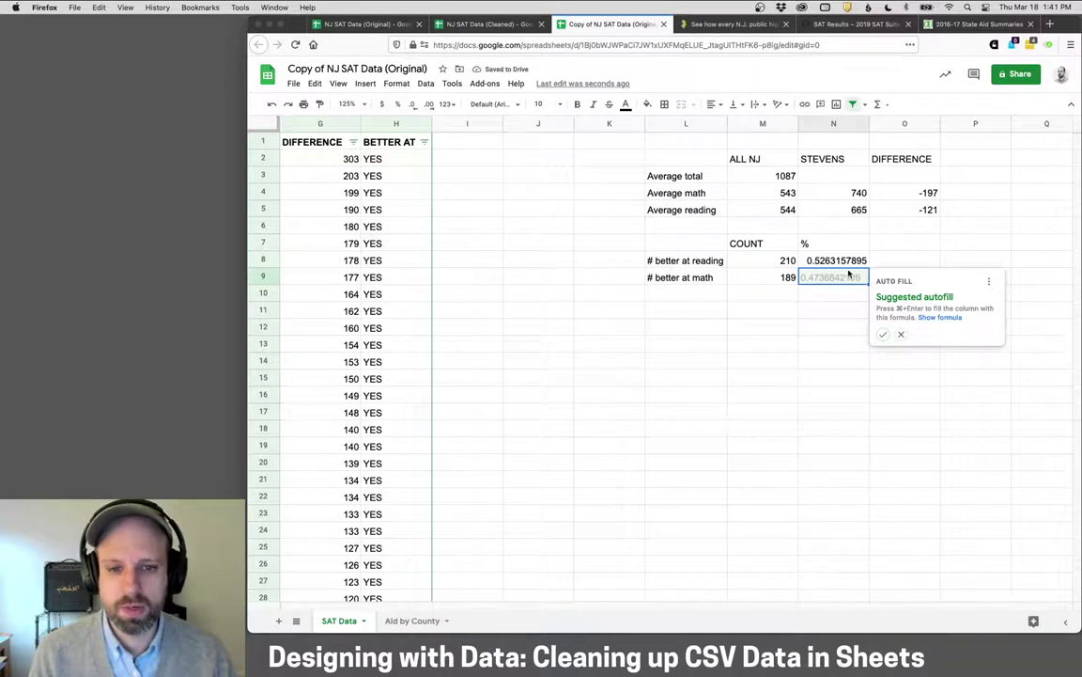
click(883, 336)
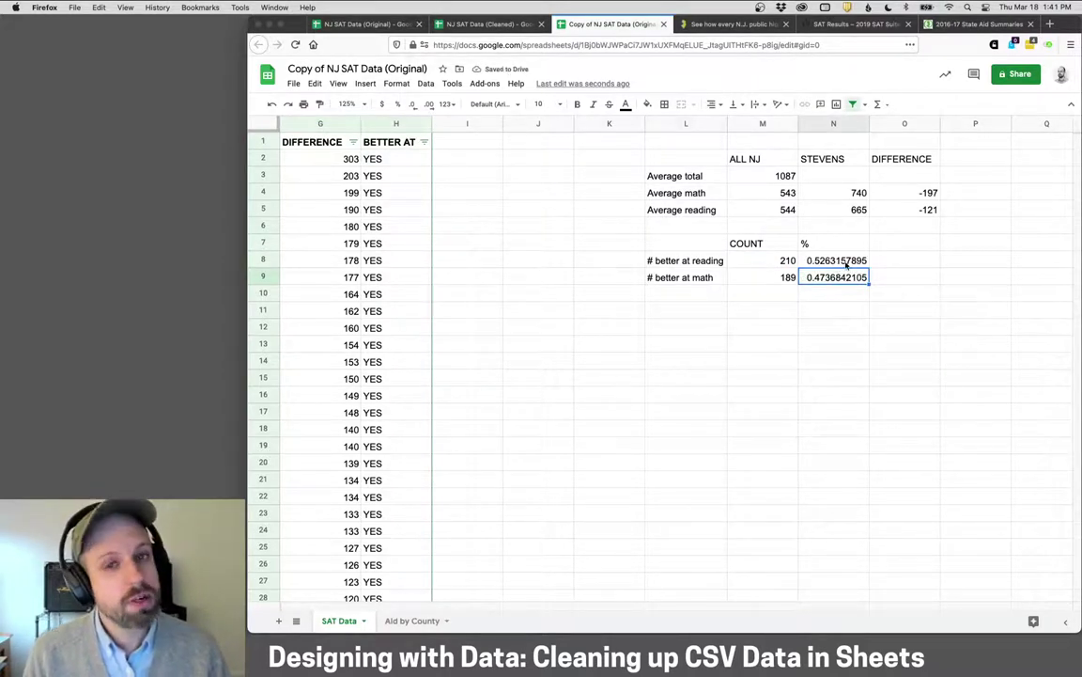
Format the reading and math shares in N8:N9 as percentages.
drag(847, 264, 847, 278)
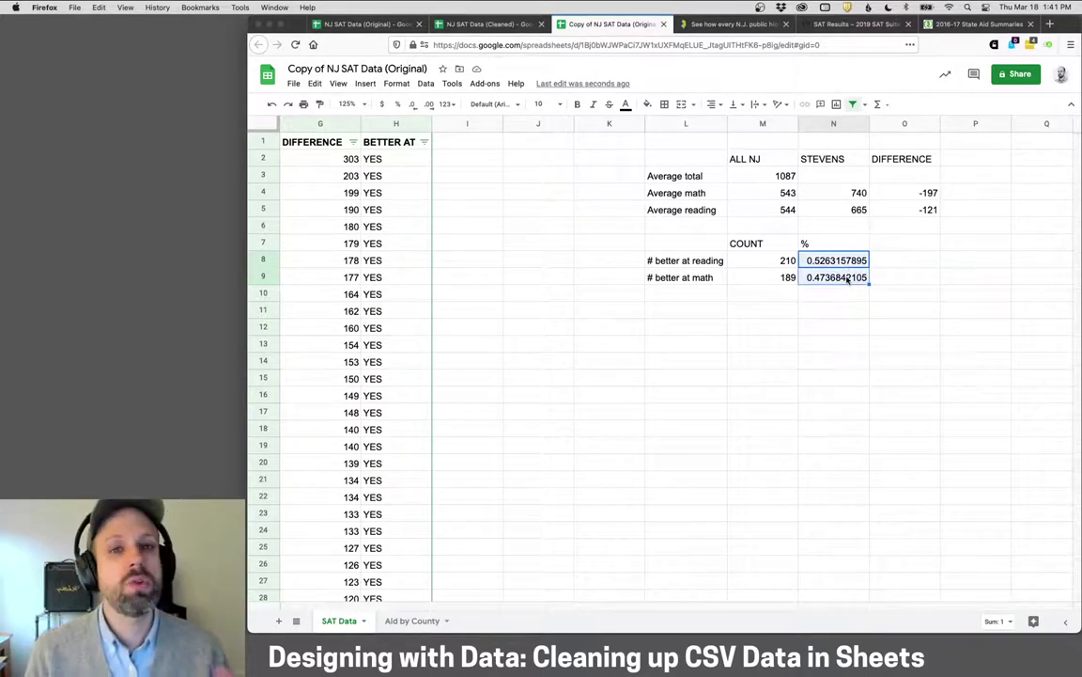
click(401, 105)
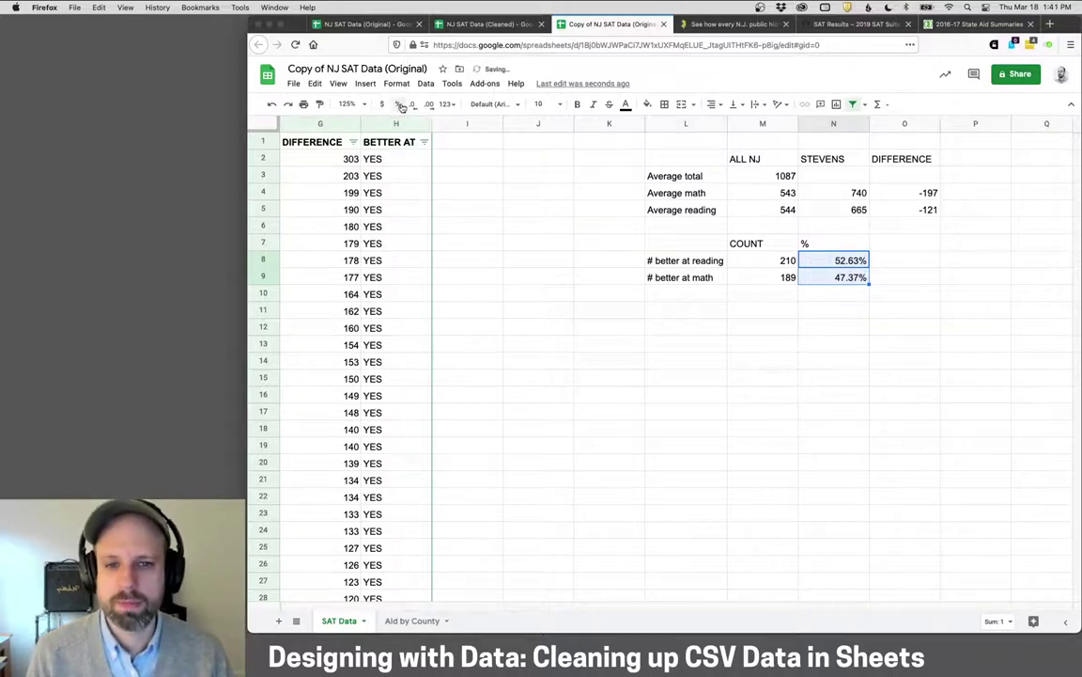
click(775, 314)
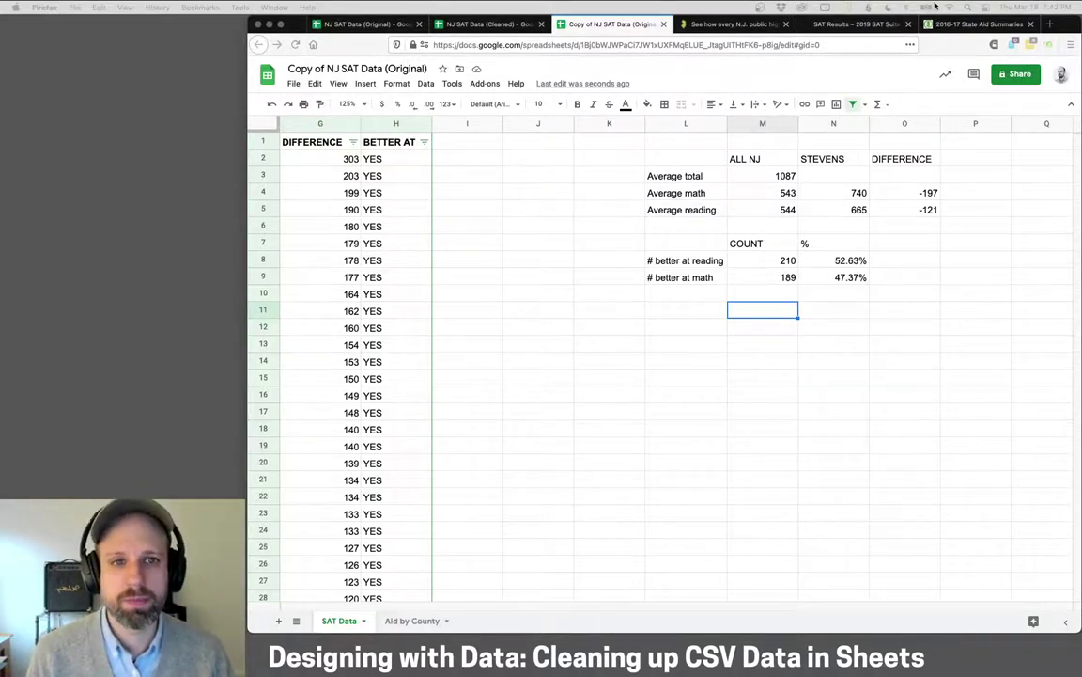
Look at the 2016-17 State Aid Summaries page and the Aid by County sheet in NJ SAT Data (Original).
click(963, 24)
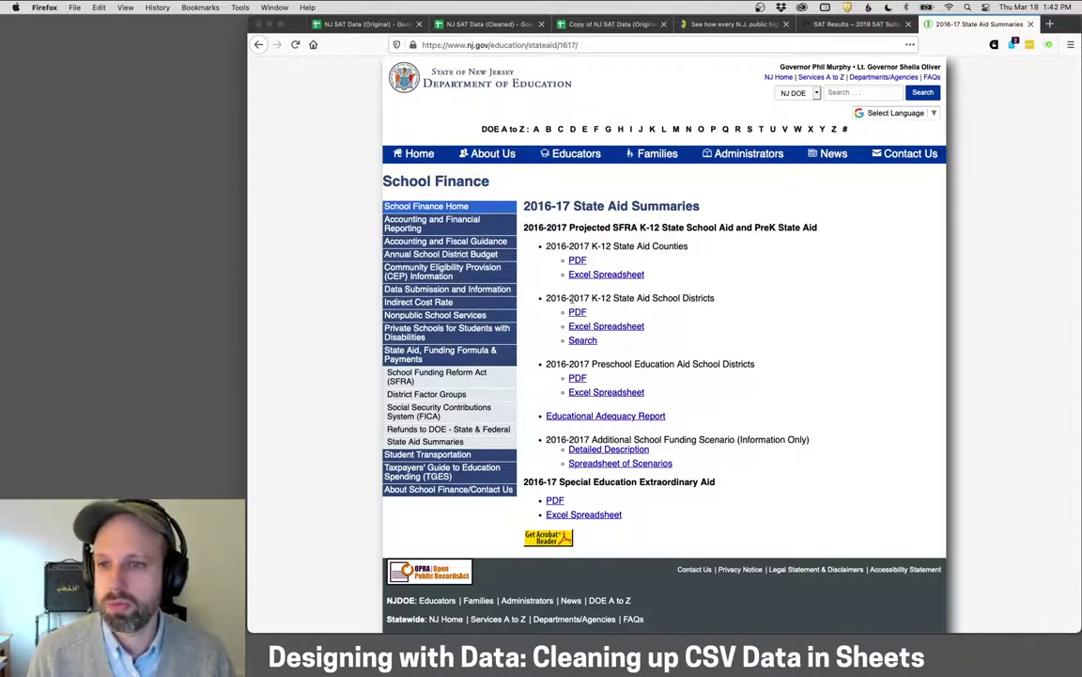
click(352, 24)
click(413, 621)
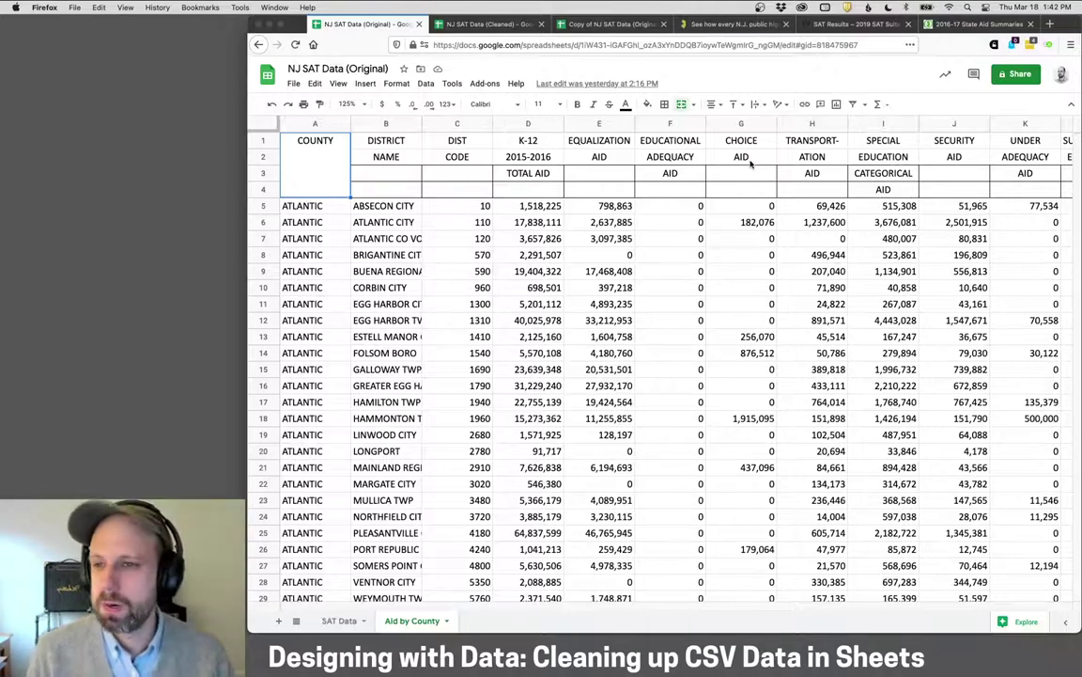
scroll(761, 245, right, 3)
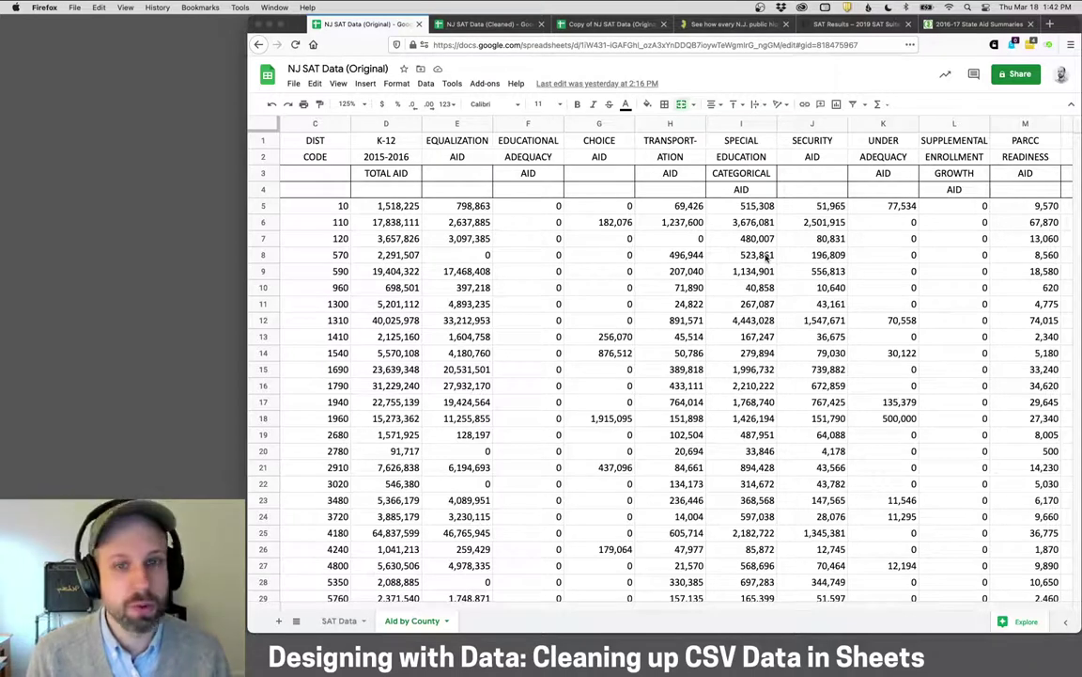
Look across all the aid category columns of the Aid by County sheet, through to the 2016-2017 total and percent change.
click(724, 141)
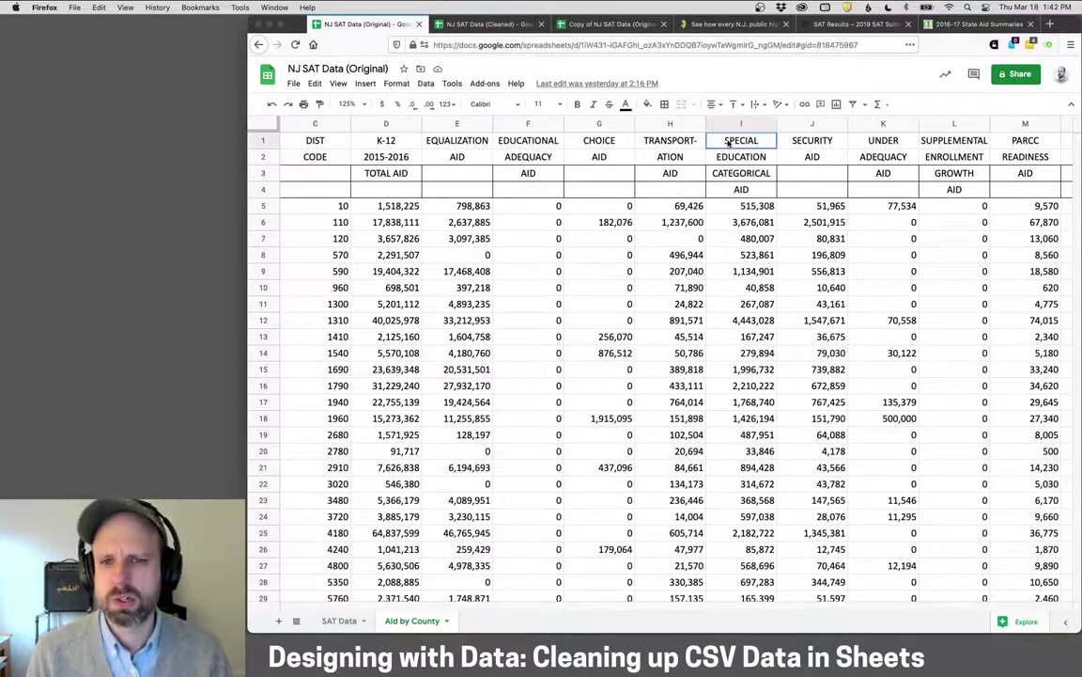
click(683, 141)
scroll(683, 141, right, 4)
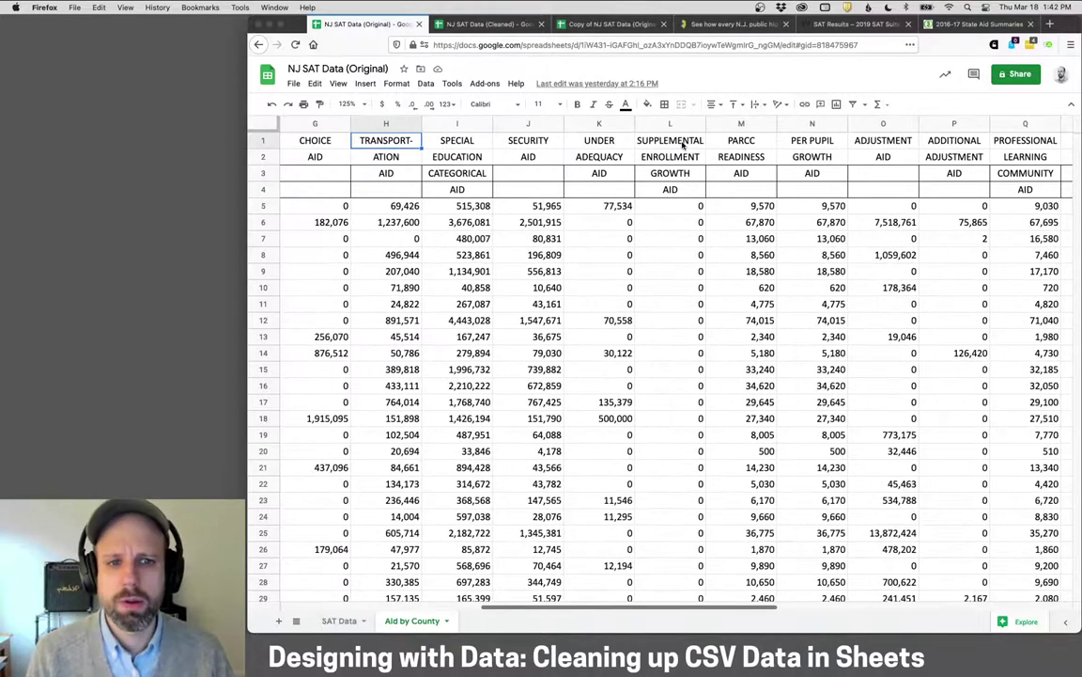
scroll(845, 163, right, 5)
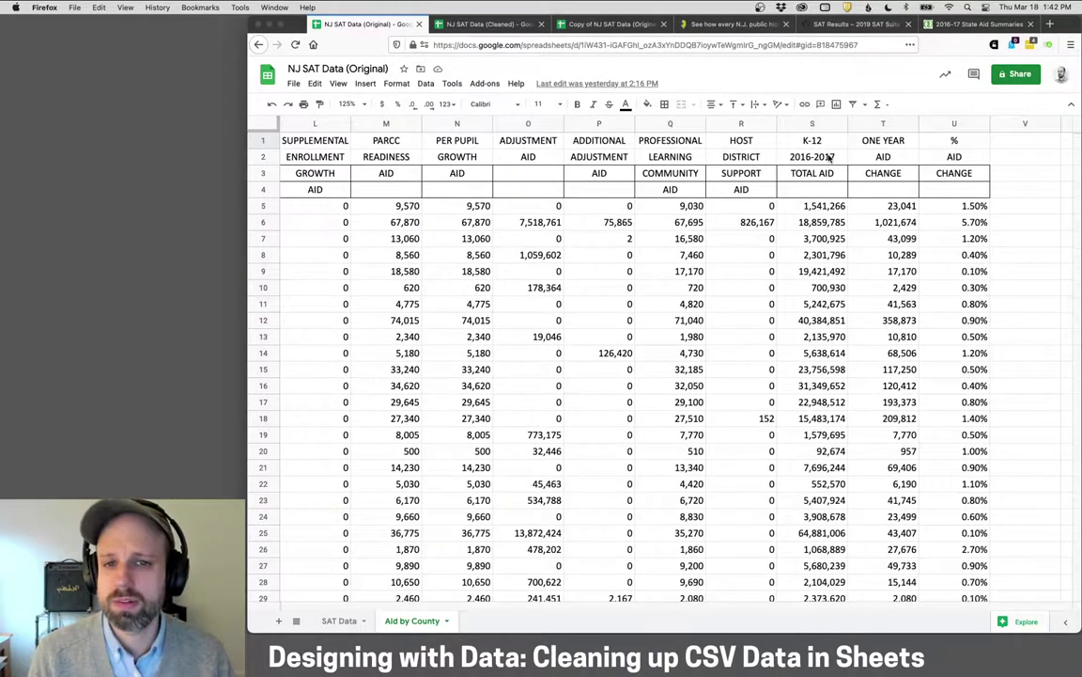
scroll(830, 158, left, 10)
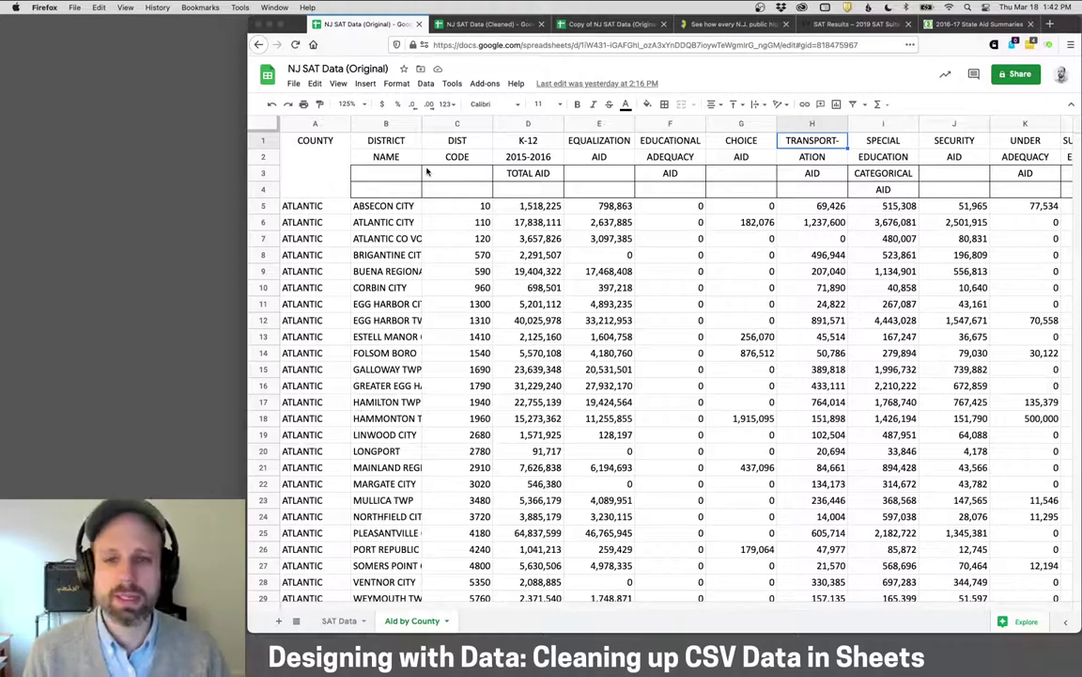
Open the Aid by County sheet in Copy of NJ SAT Data (Original) and compare it with the one in NJ SAT Data (Cleaned).
click(572, 17)
click(411, 620)
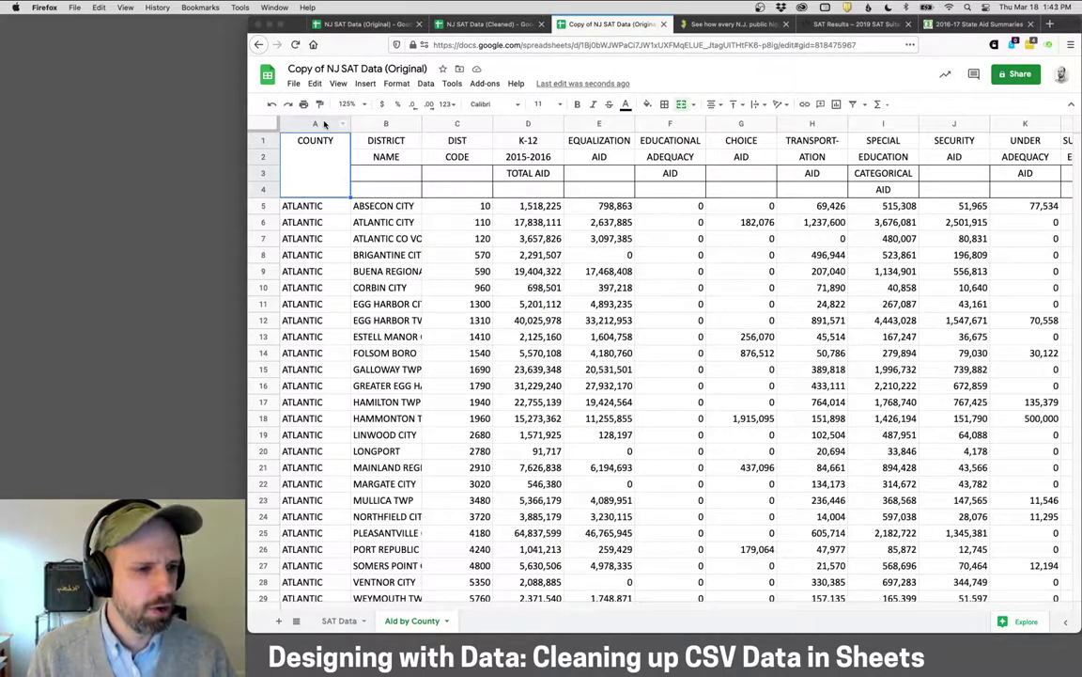
click(334, 21)
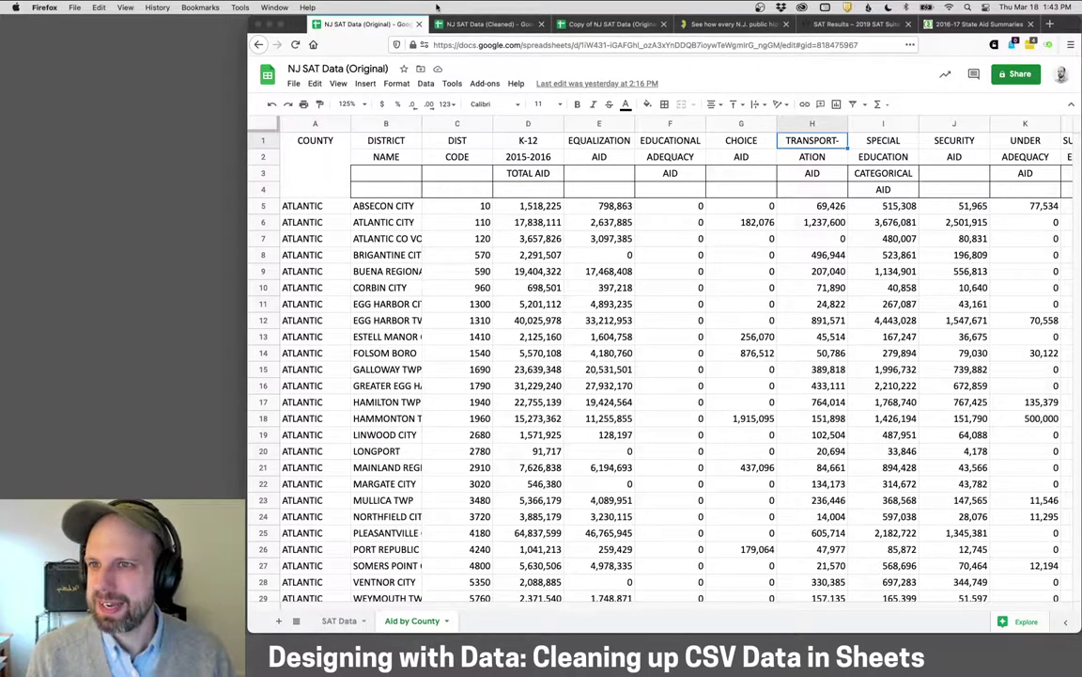
click(470, 23)
click(411, 622)
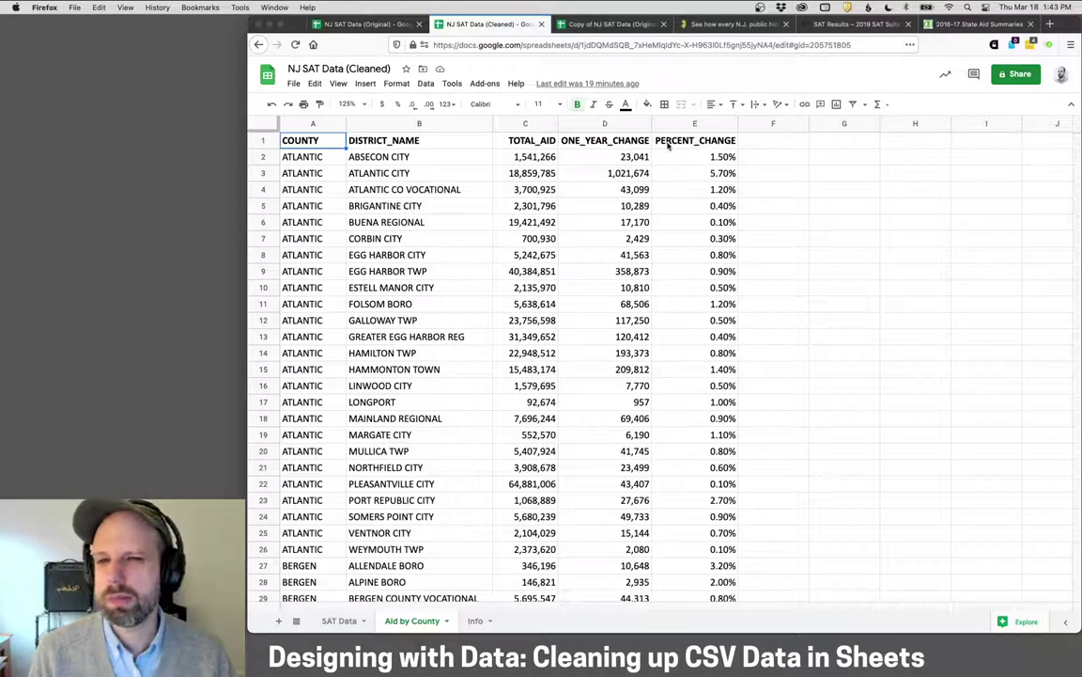
Return to Copy of NJ SAT Data (Original) and delete the DIST CODE column from the Aid by County sheet.
click(582, 24)
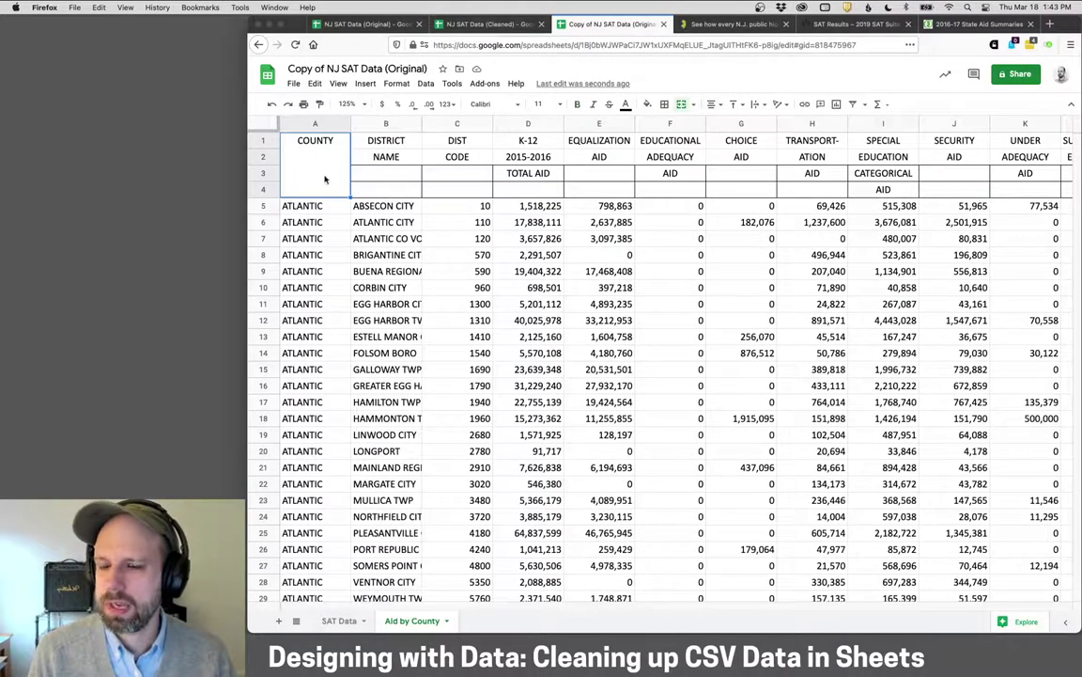
click(461, 123)
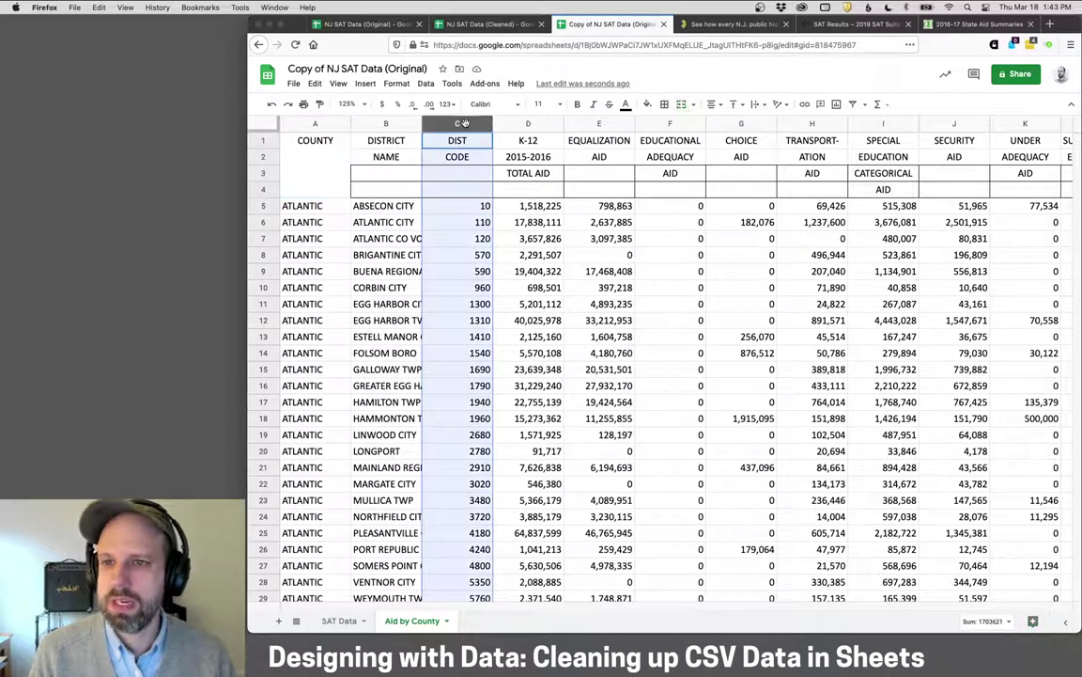
right_click(464, 123)
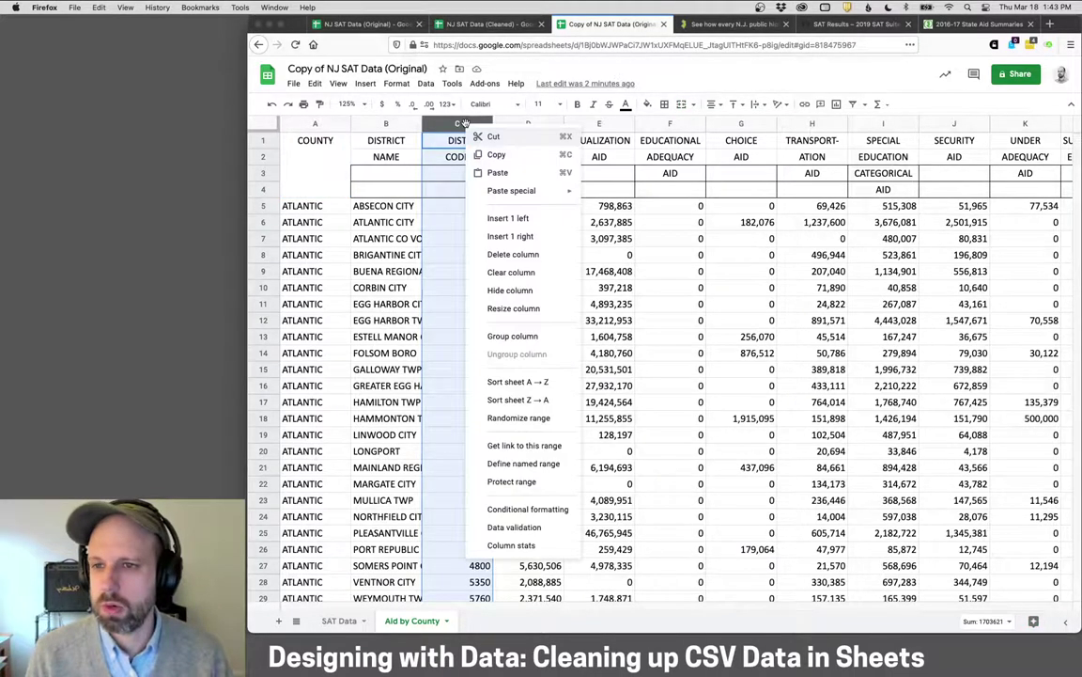
click(500, 253)
click(539, 123)
scroll(611, 282, right, 10)
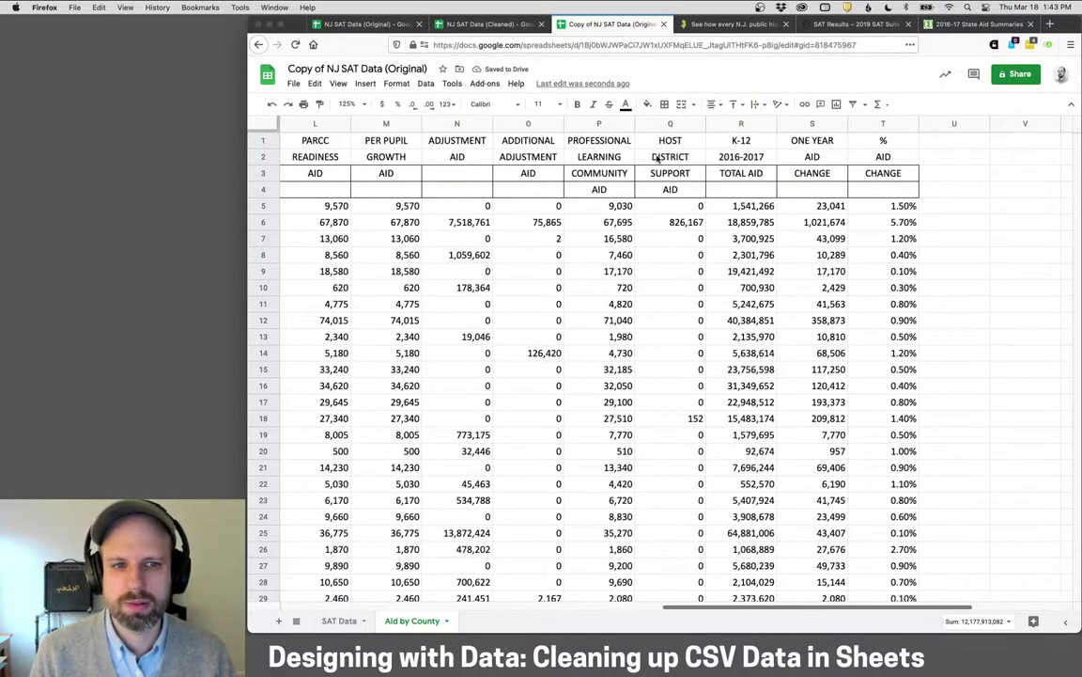
shift+click(888, 123)
right_click(897, 124)
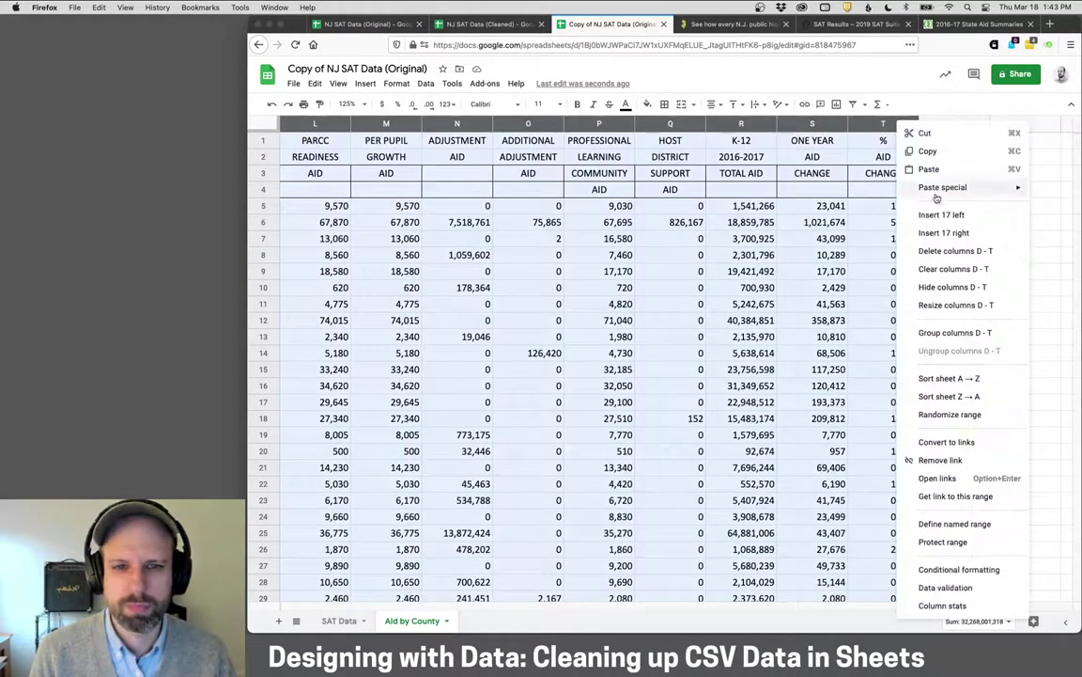
click(951, 251)
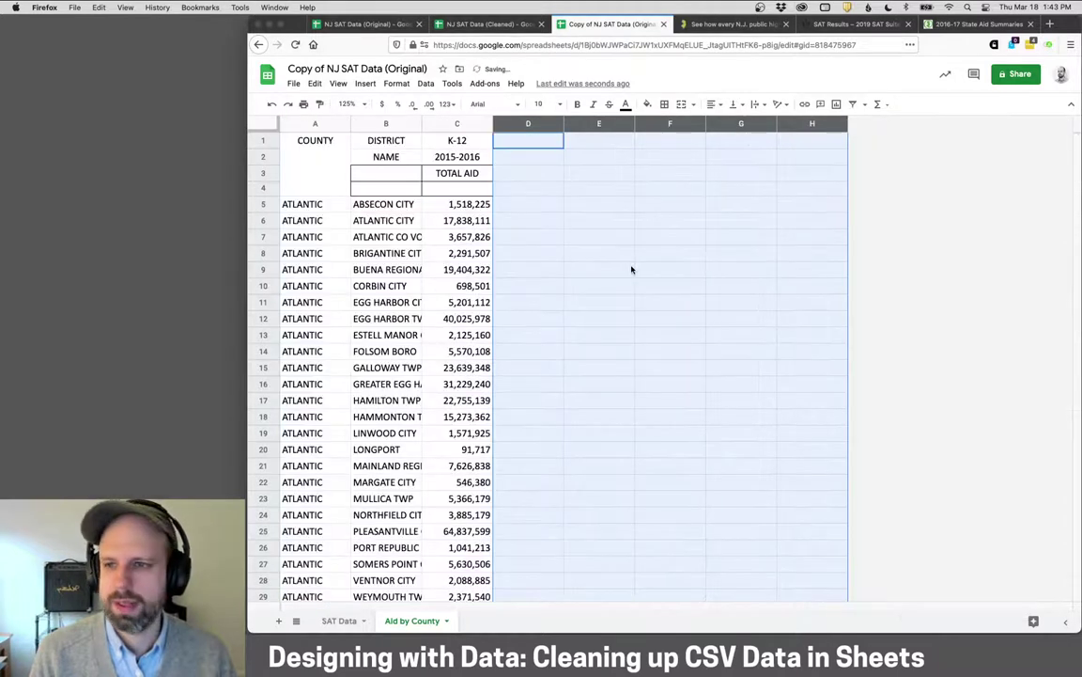
Keep COUNTY as the first heading, and enter DISTRICT_NAME in B1 and TOTAL_AID in C1.
click(303, 142)
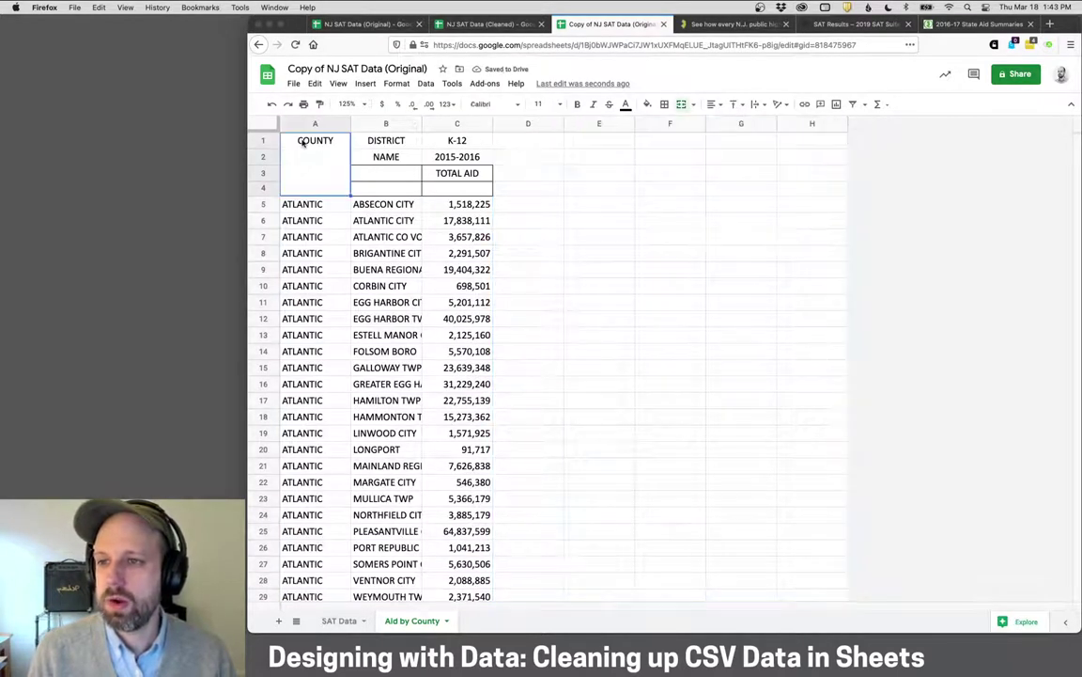
key(Return)
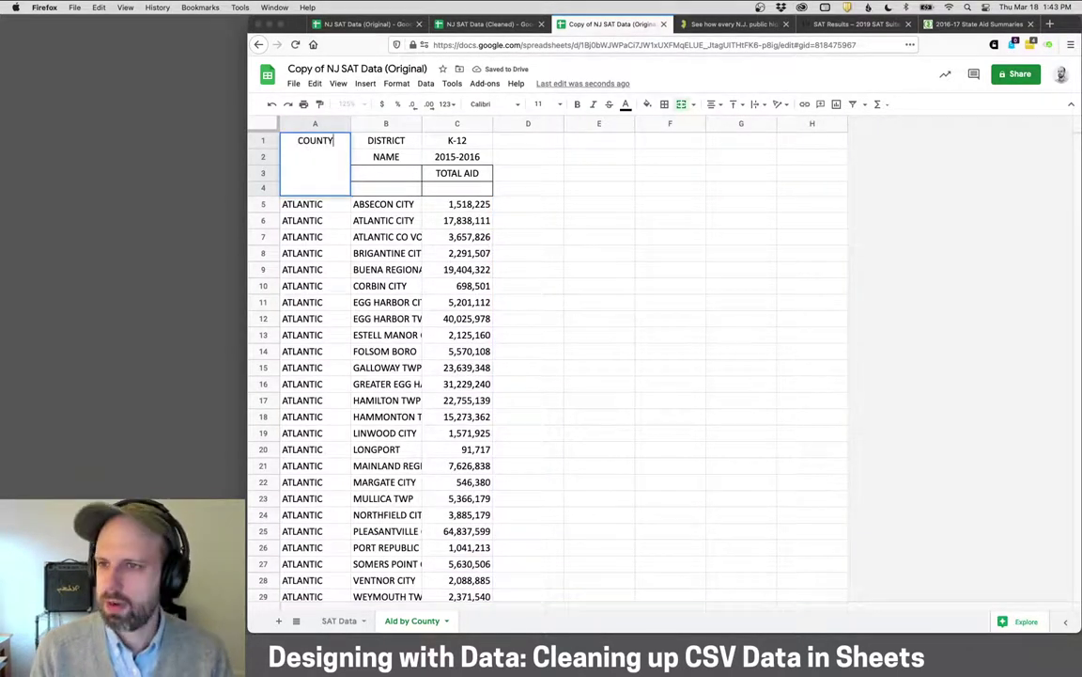
key(Tab)
text(DISTRICT_NAME)
key(Tab)
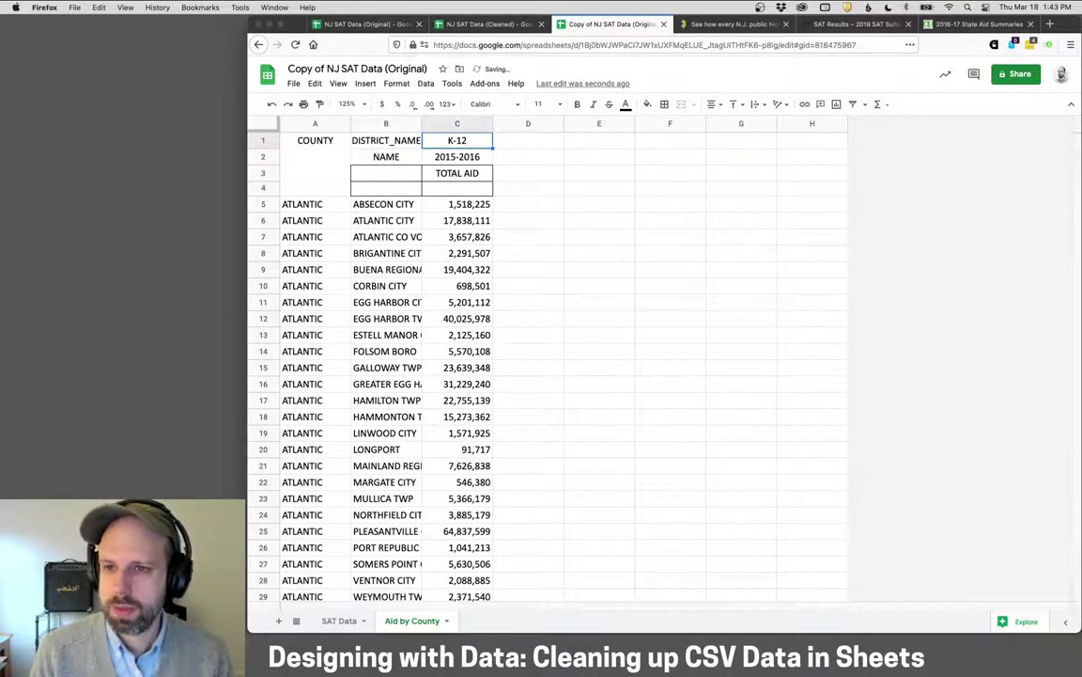
text(TOTAL_AID)
key(Return)
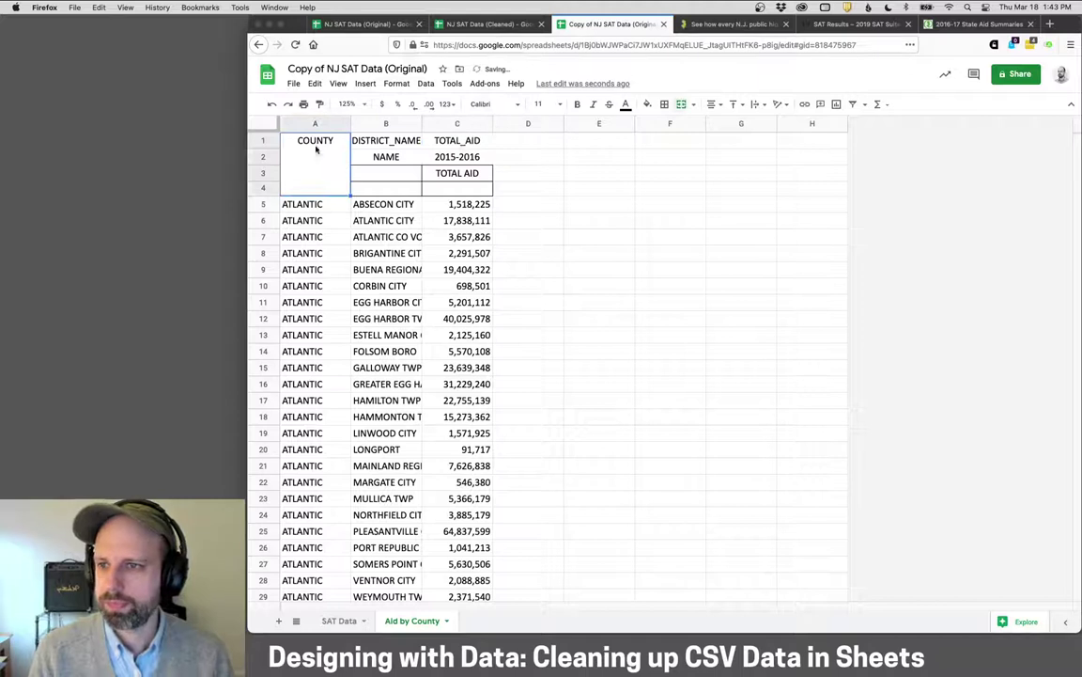
Delete the leftover header rows 2 to 4 so the district data directly follows the heading row.
drag(263, 156, 260, 188)
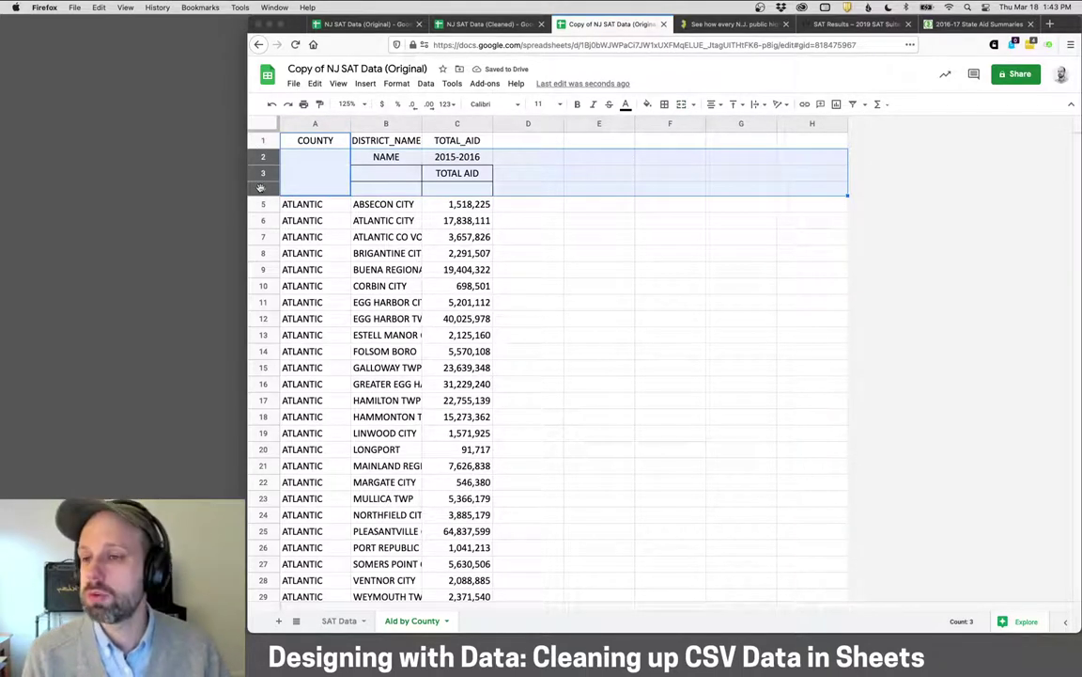
right_click(260, 188)
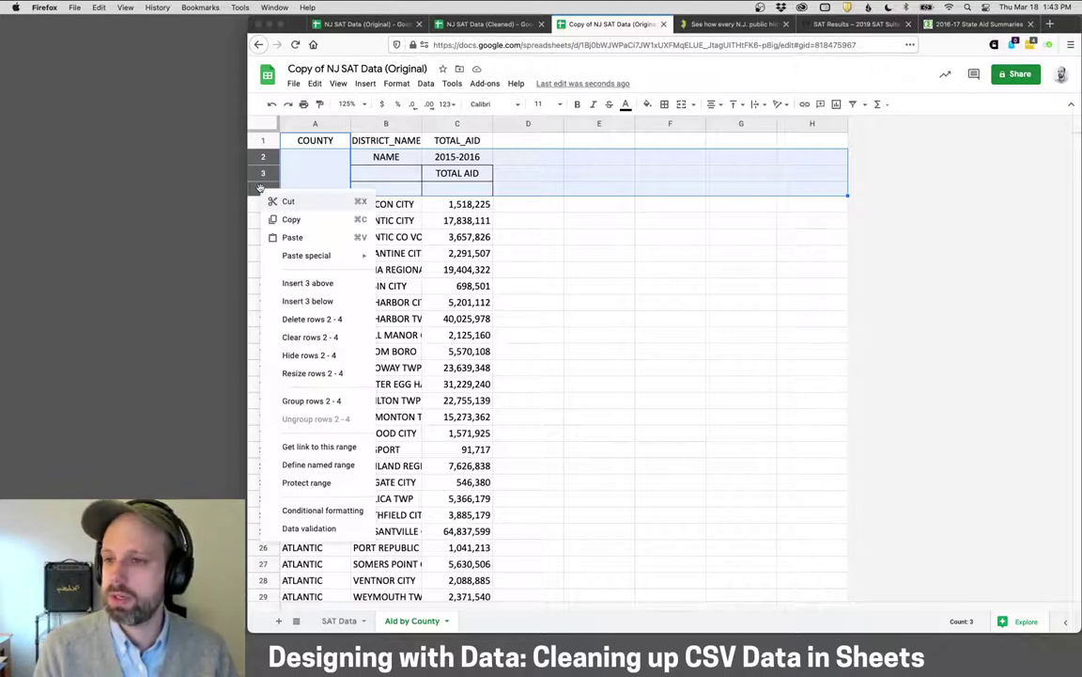
click(326, 322)
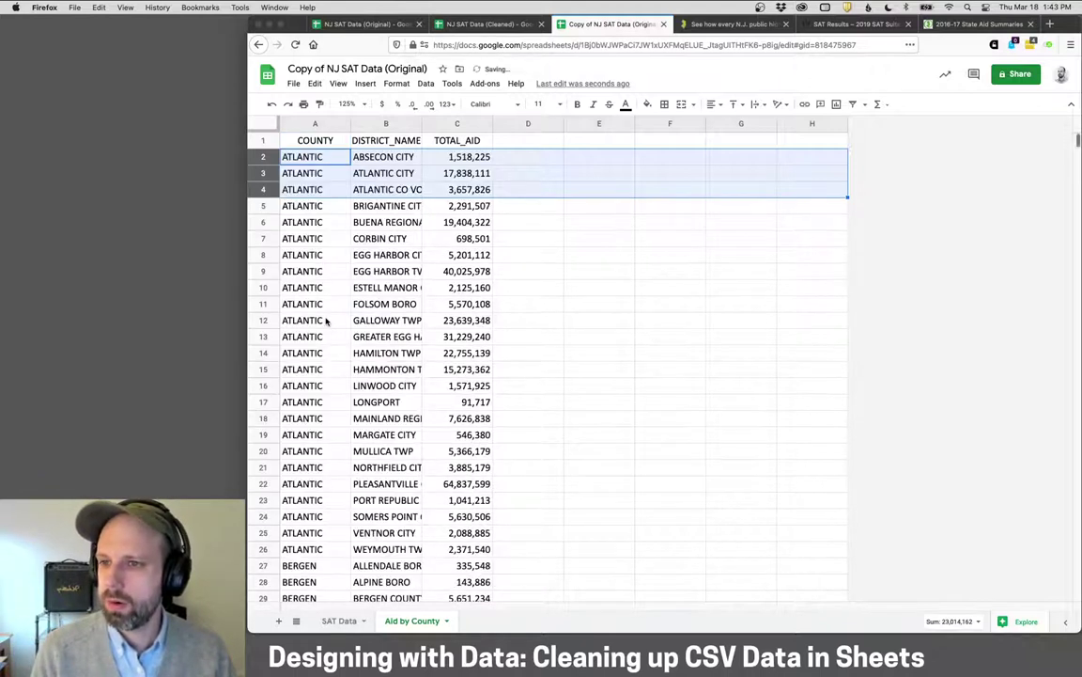
click(426, 168)
Check the cleaned rows further down the sheet and resize columns A to C to fit their data.
scroll(473, 186, down, 20)
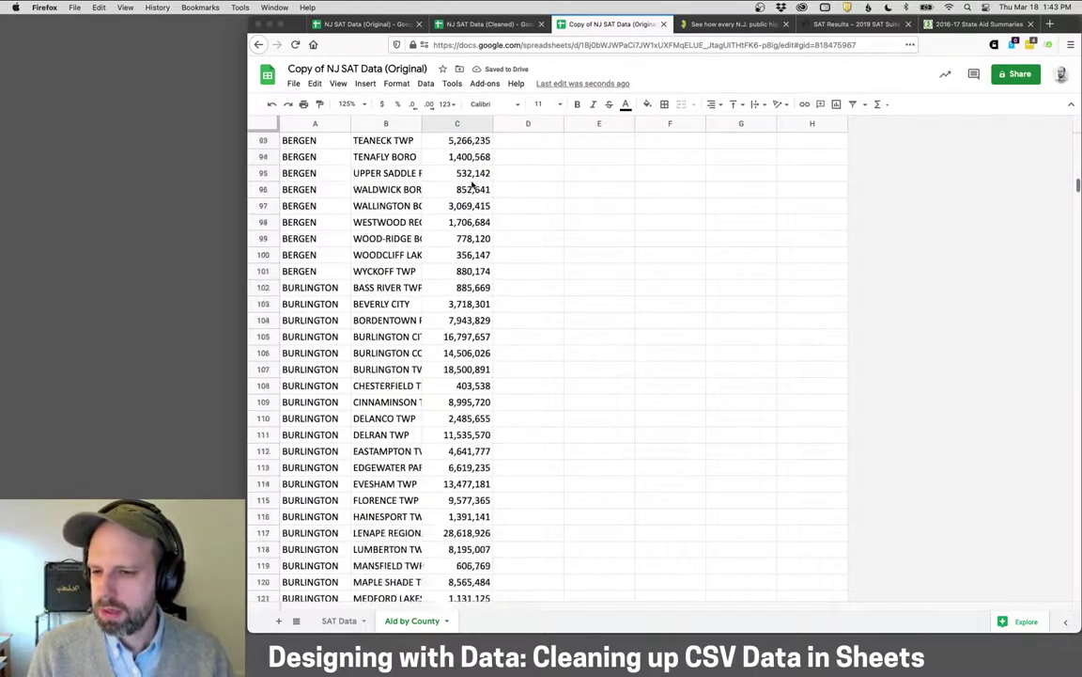
scroll(472, 186, down, 14)
scroll(473, 186, up, 20)
scroll(472, 186, up, 18)
drag(317, 125, 461, 125)
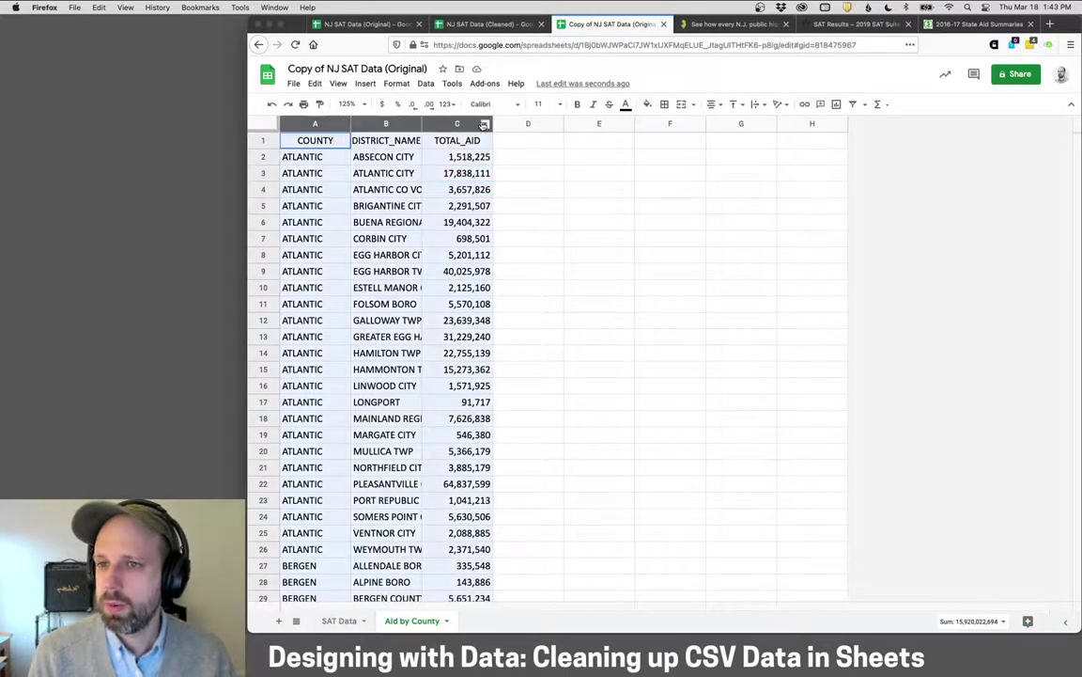
right_click(470, 126)
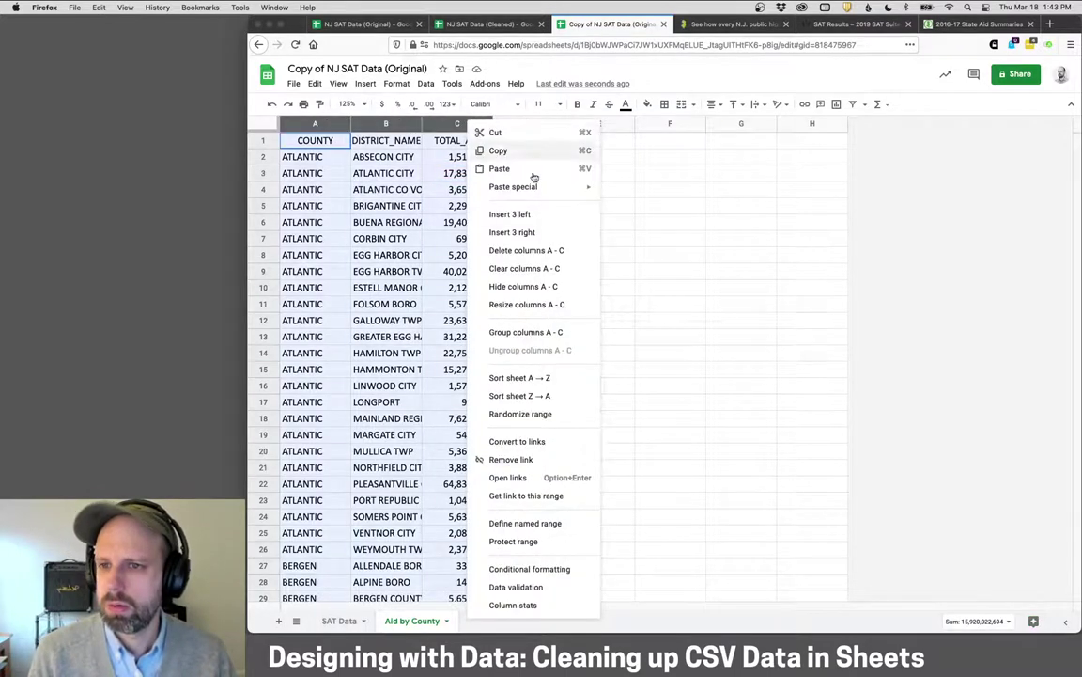
click(527, 305)
click(580, 364)
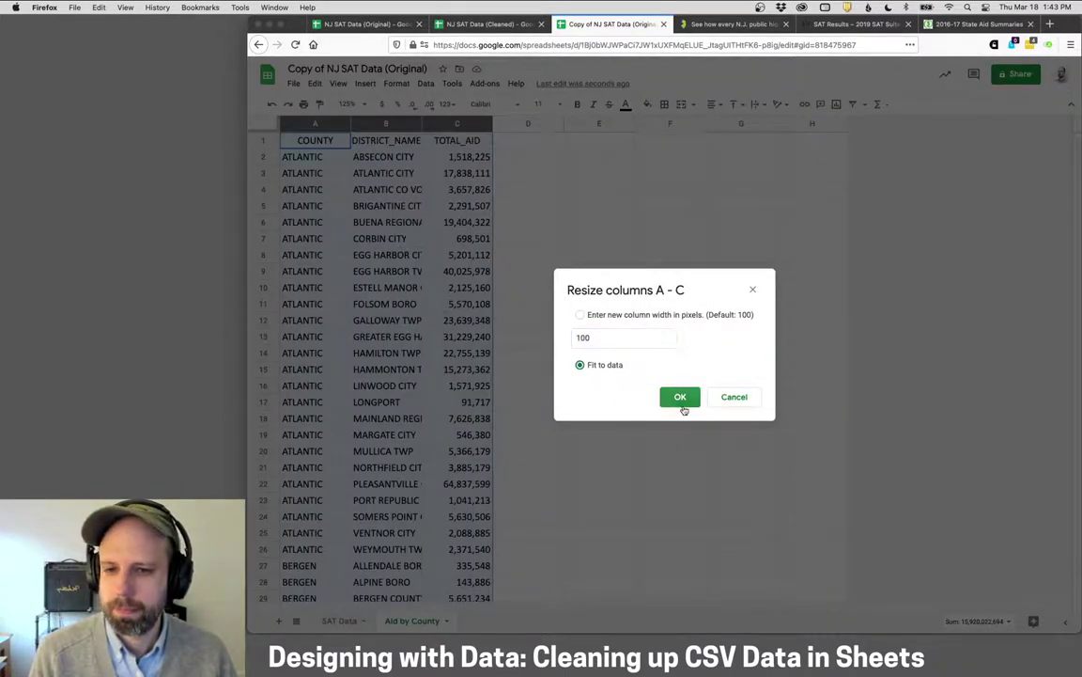
click(681, 399)
click(650, 294)
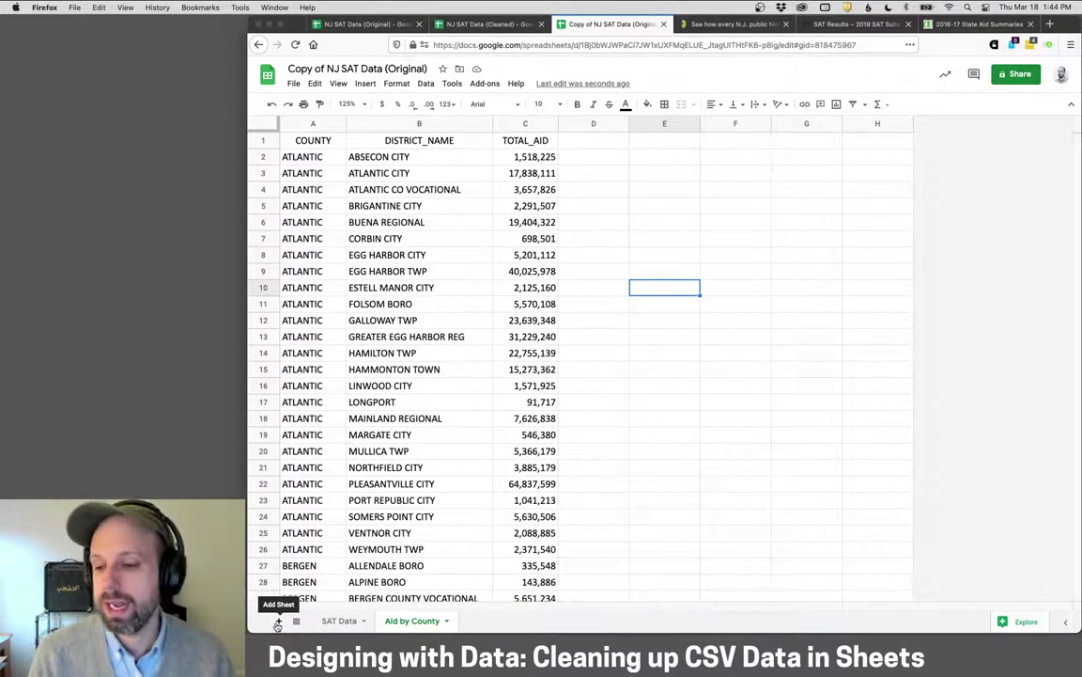
click(590, 419)
Look at the Info sheet with its note and sources in NJ SAT Data (Cleaned), and return to the copied spreadsheet.
click(488, 25)
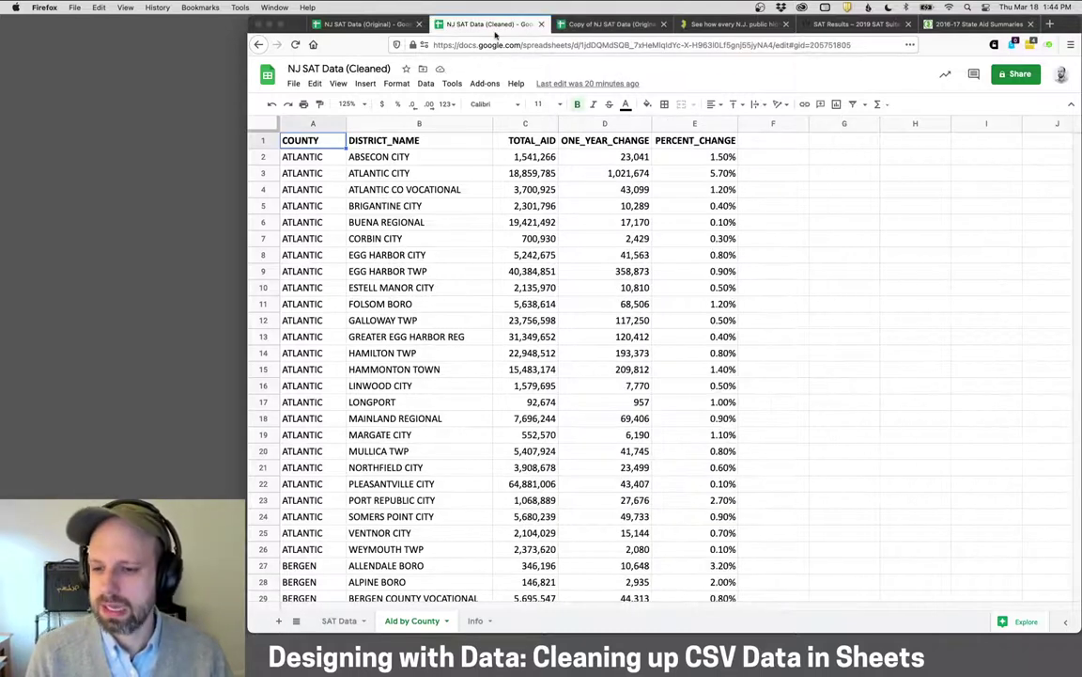
click(477, 620)
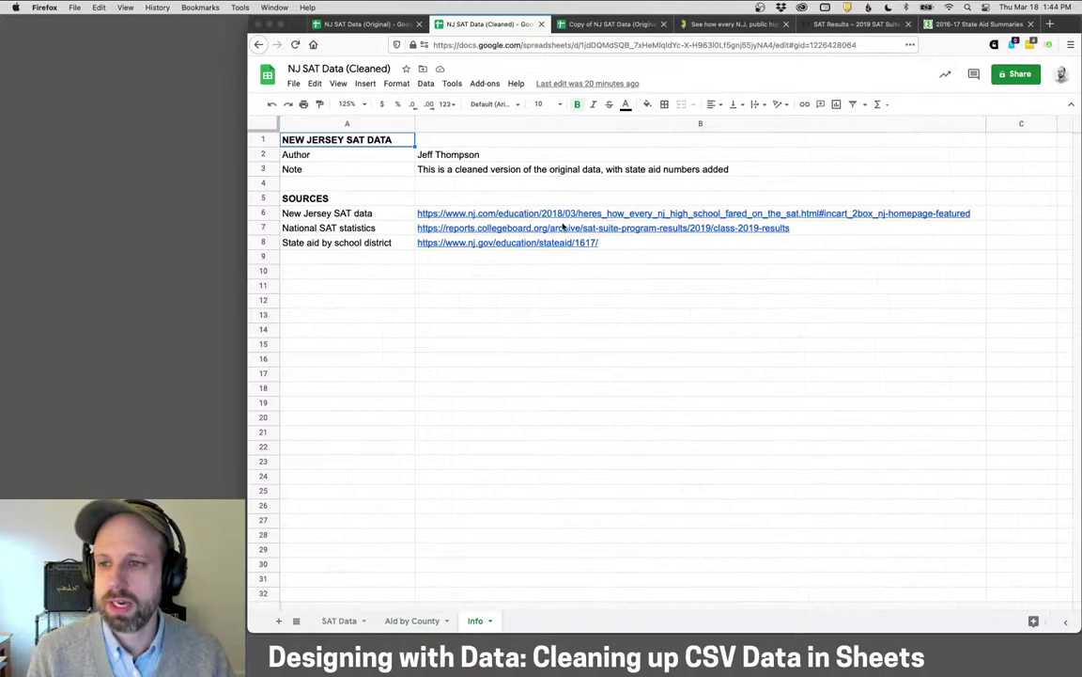
click(566, 23)
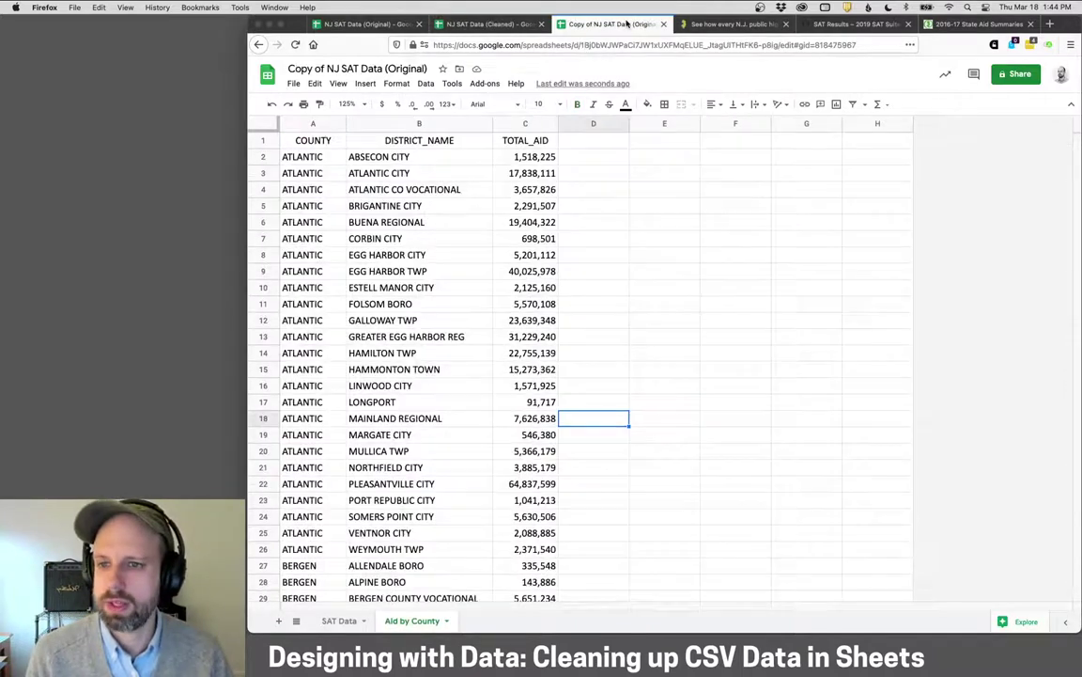
click(614, 450)
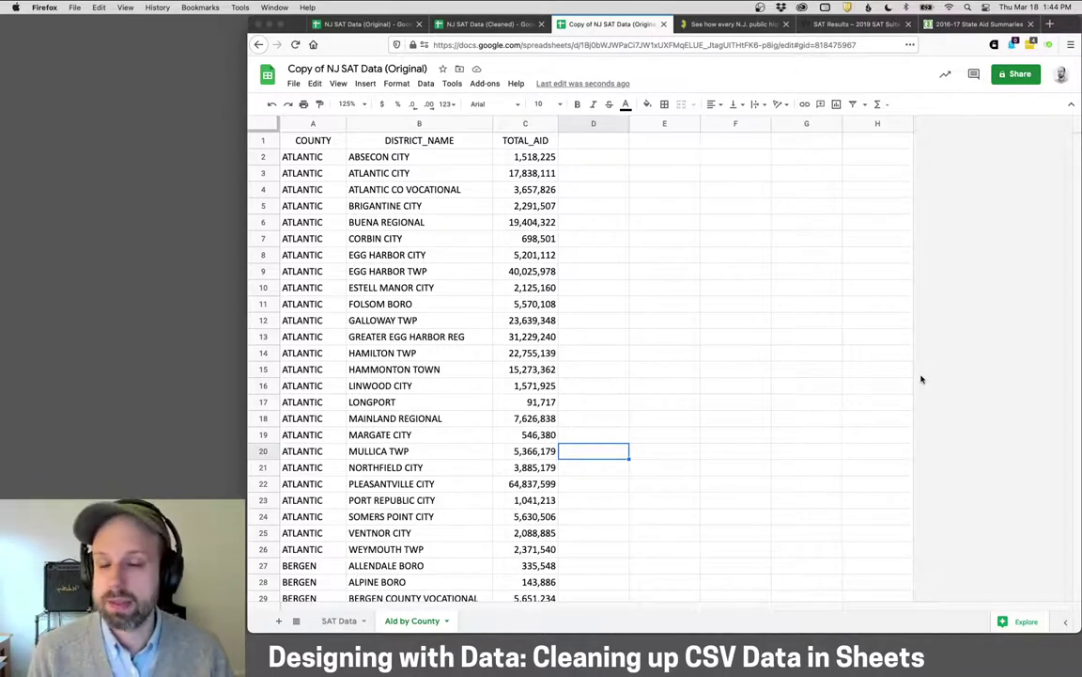
Enter a SUM formula over the whole TOTAL_AID column (C:C) in cell E3.
click(646, 173)
text(=SUM()
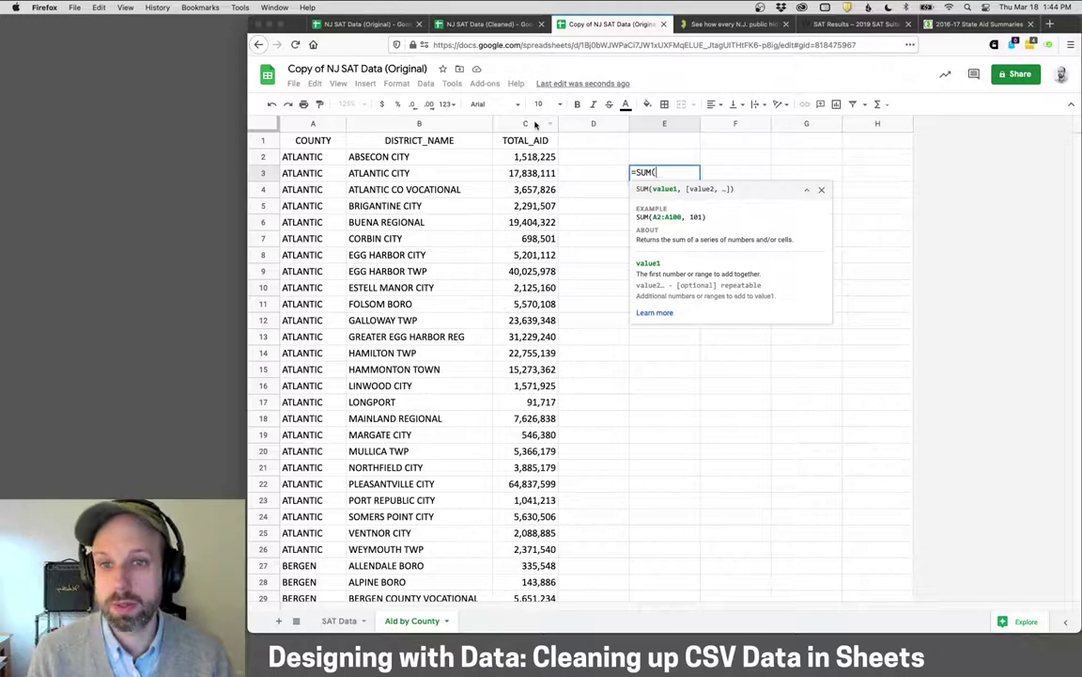
click(525, 124)
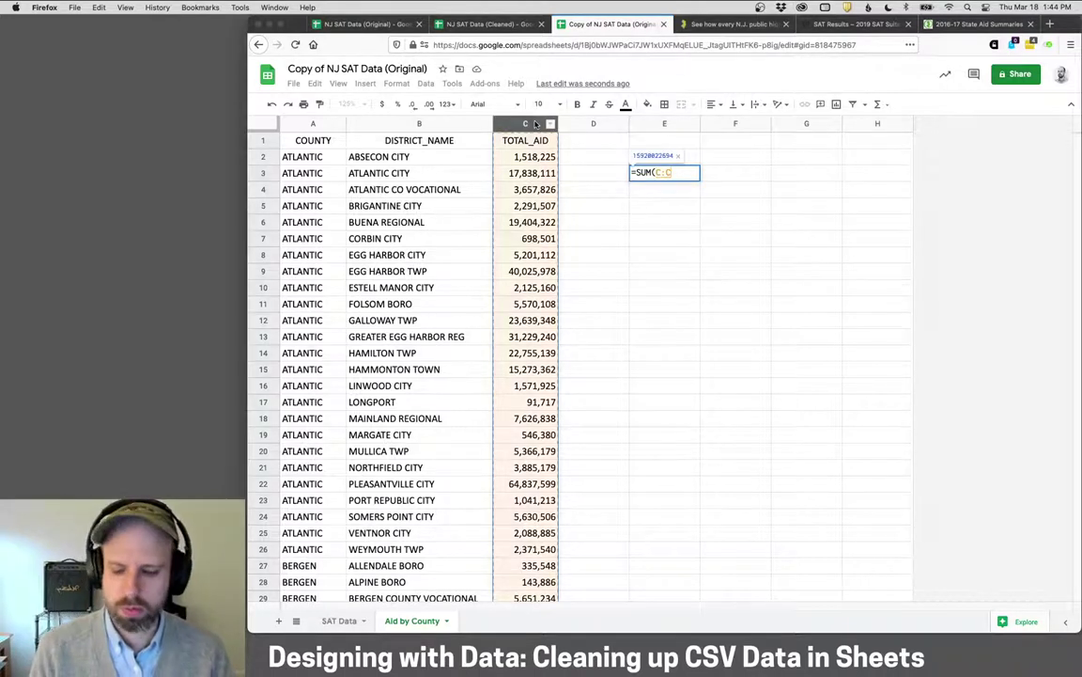
key(Return)
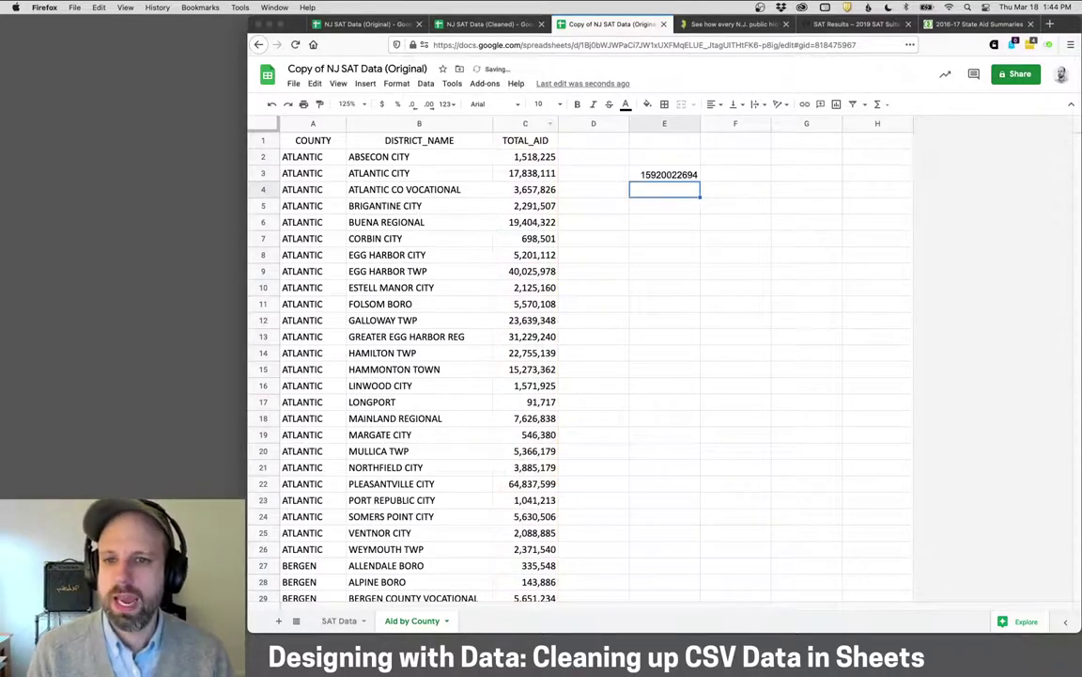
Format the aid sum in E3 as currency and widen column E to fit the full amount.
click(634, 173)
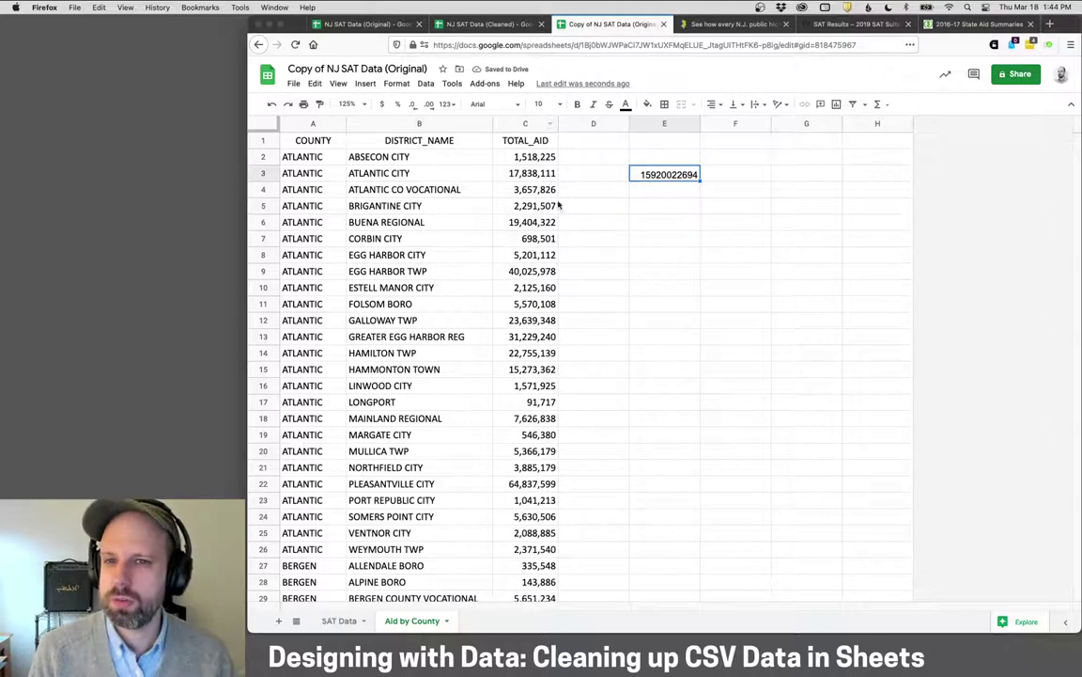
click(379, 104)
click(662, 188)
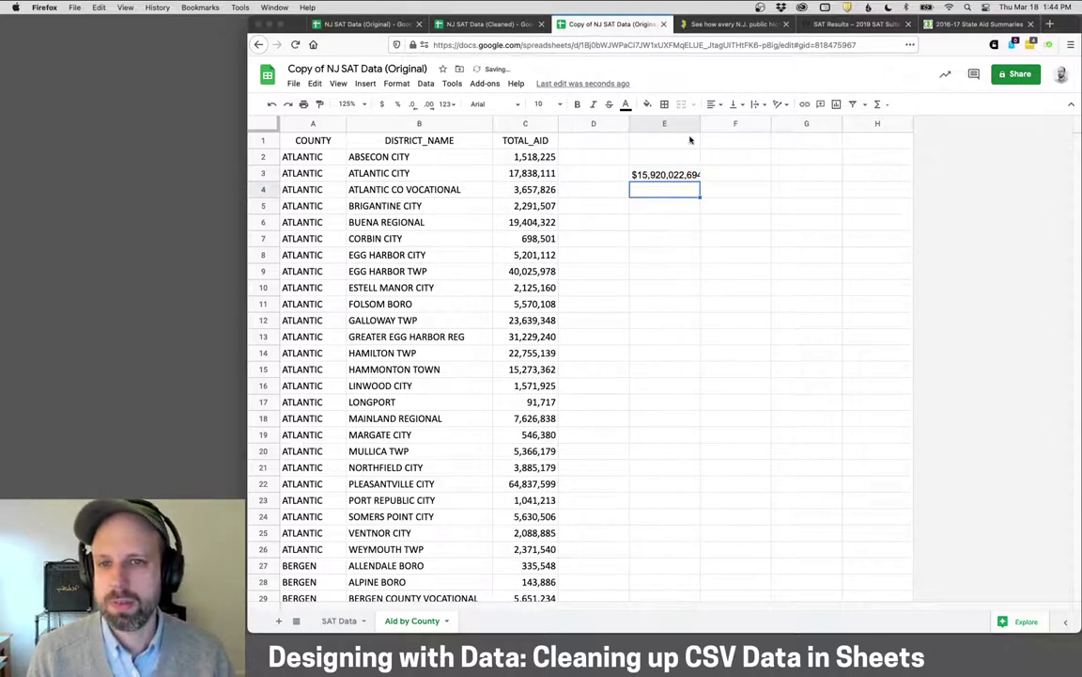
drag(700, 123, 741, 122)
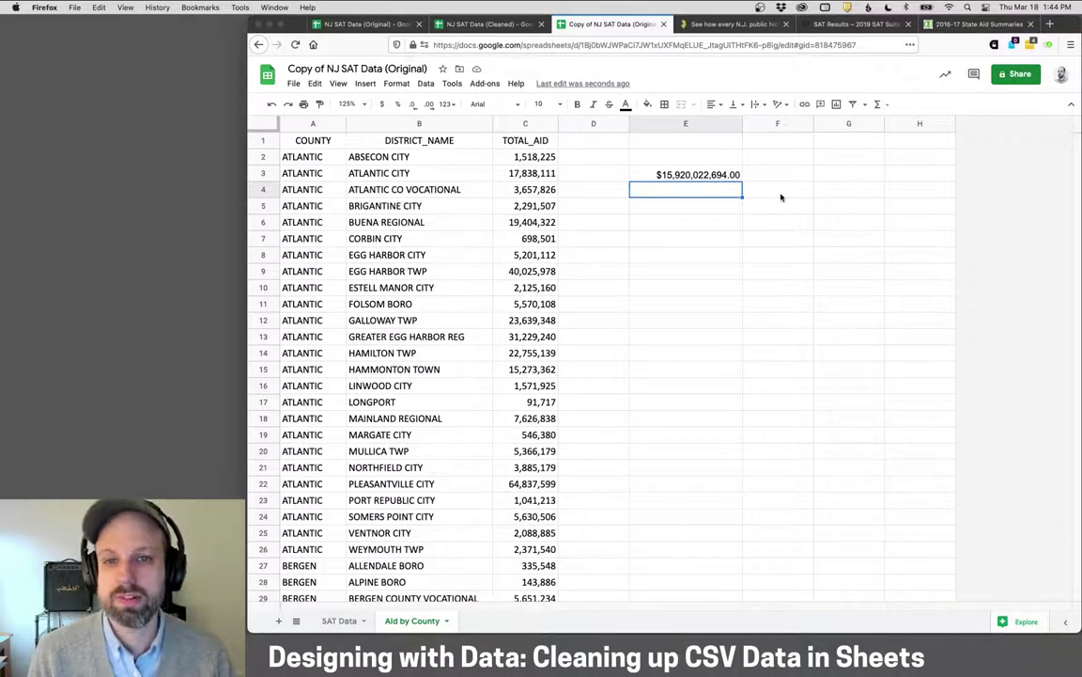
Look at the New Jersey SAT Scores 2016-2017 web page and return to the copied spreadsheet.
click(716, 206)
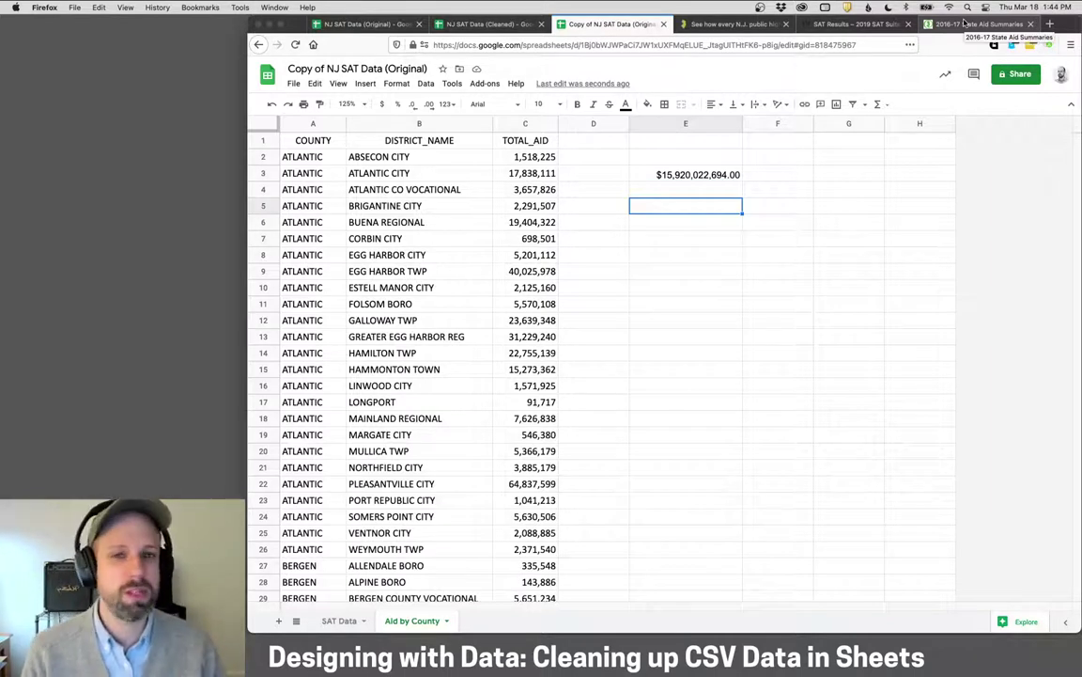
click(726, 27)
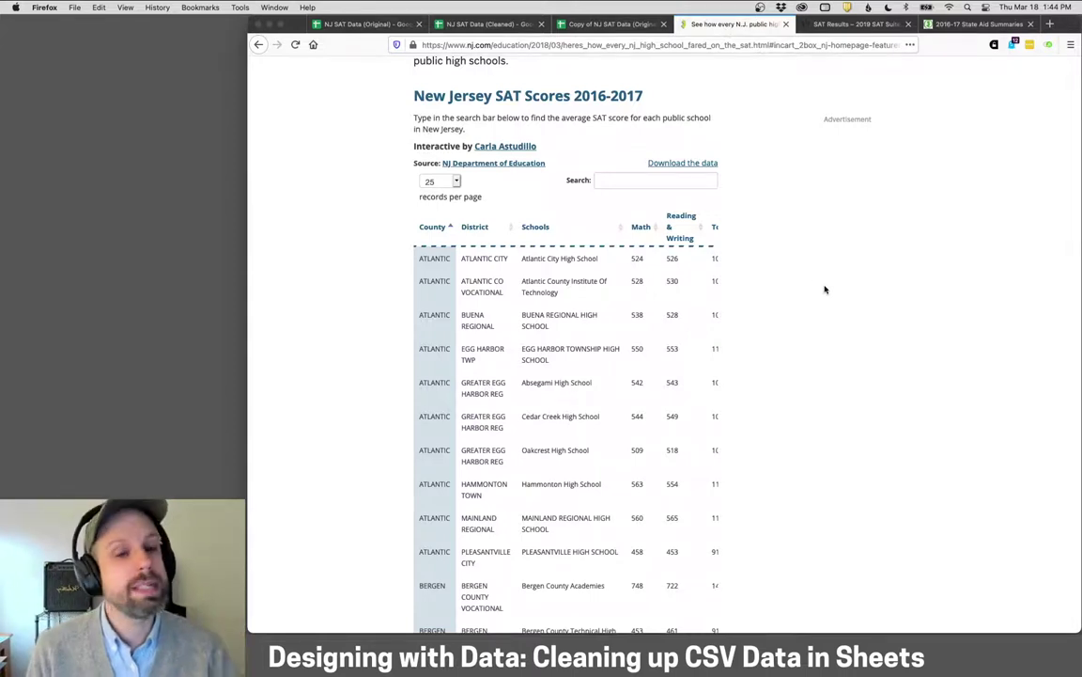
click(619, 26)
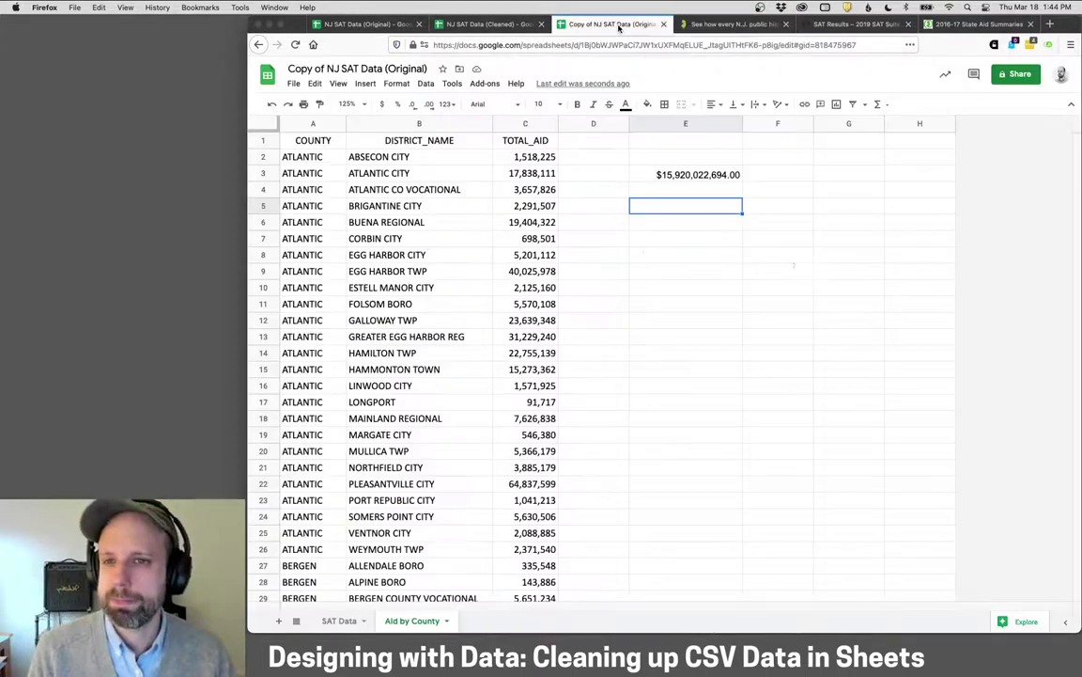
click(778, 321)
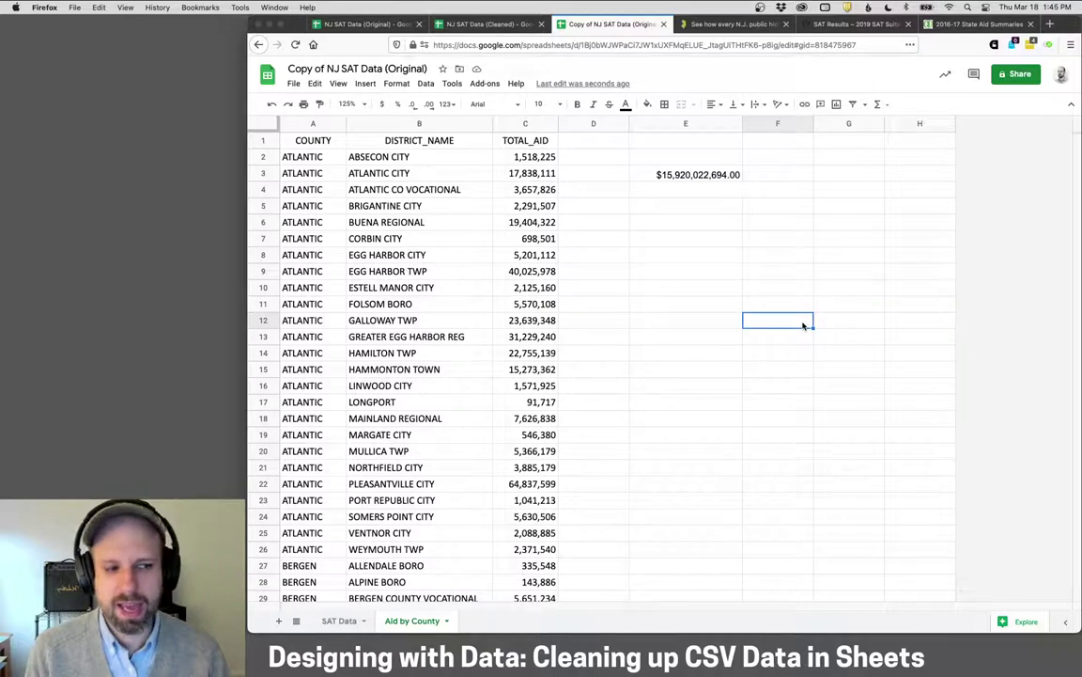
Compare the columns of the SAT Data and Aid by County sheets, focusing on DISTRICT_NAME and TOTAL_AID.
click(533, 145)
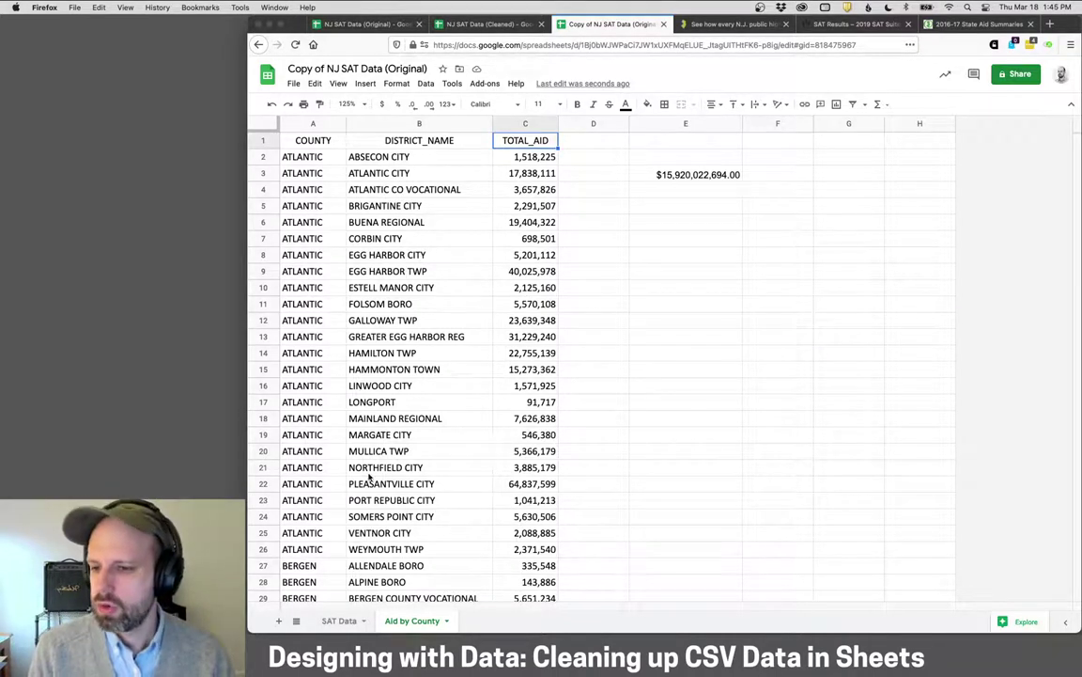
click(339, 620)
scroll(481, 274, left, 5)
scroll(481, 274, left, 5)
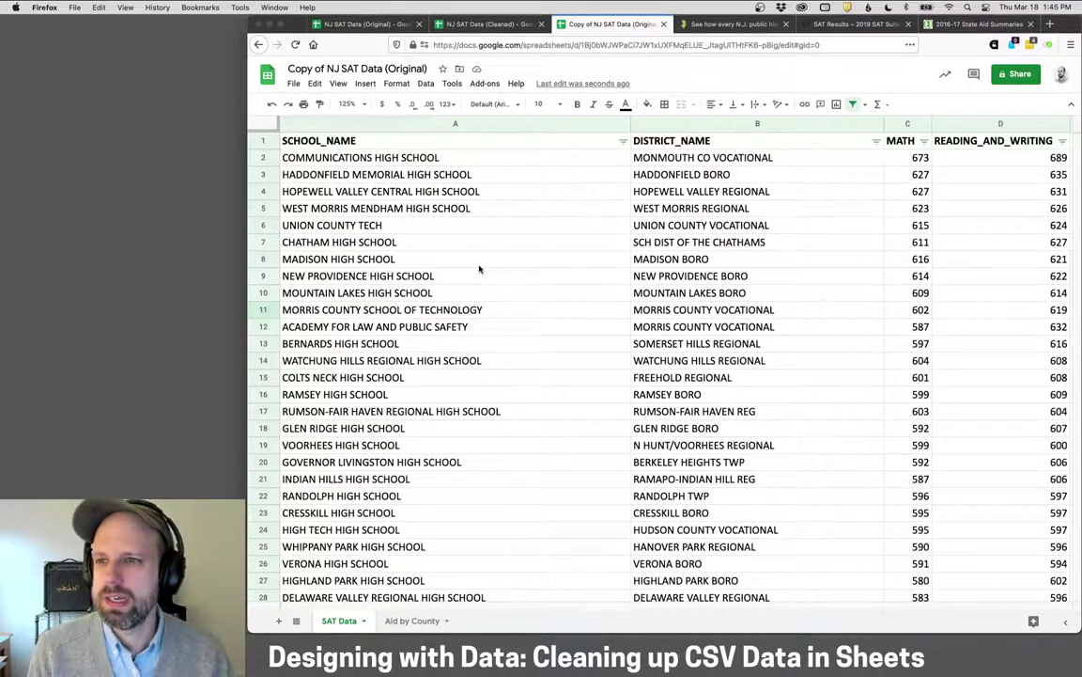
click(412, 621)
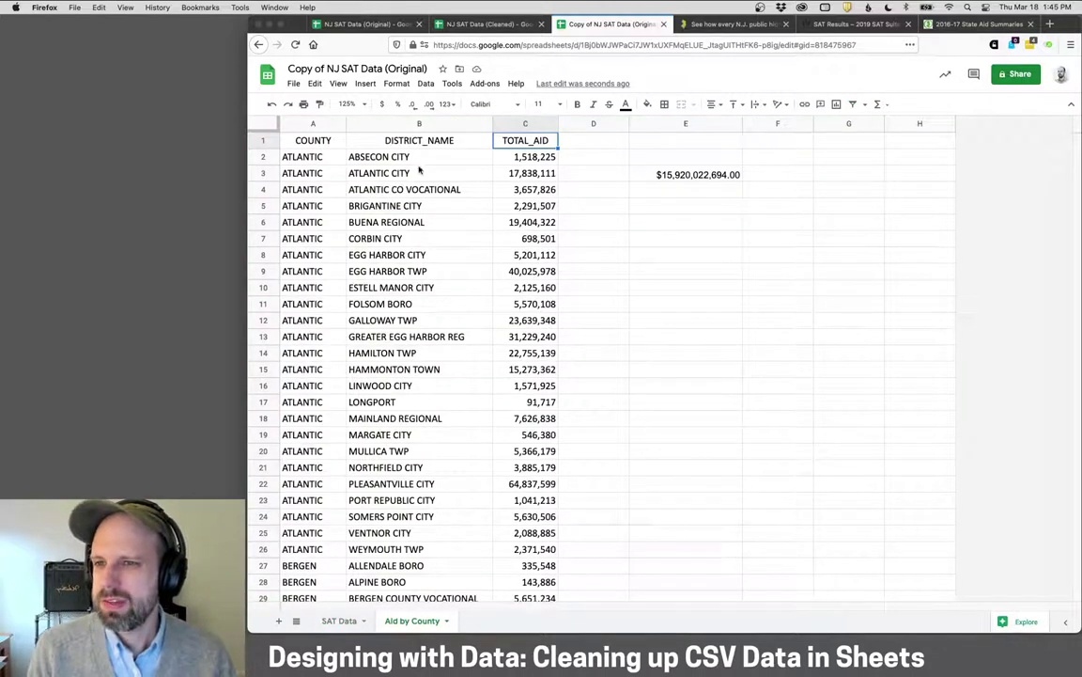
click(381, 155)
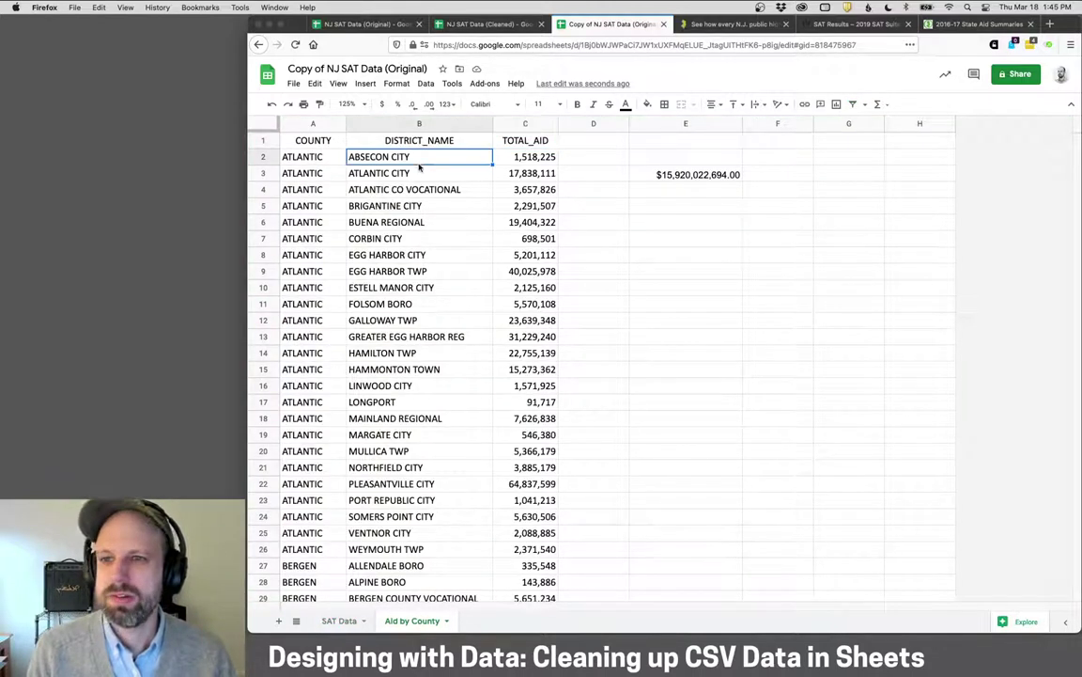
click(340, 620)
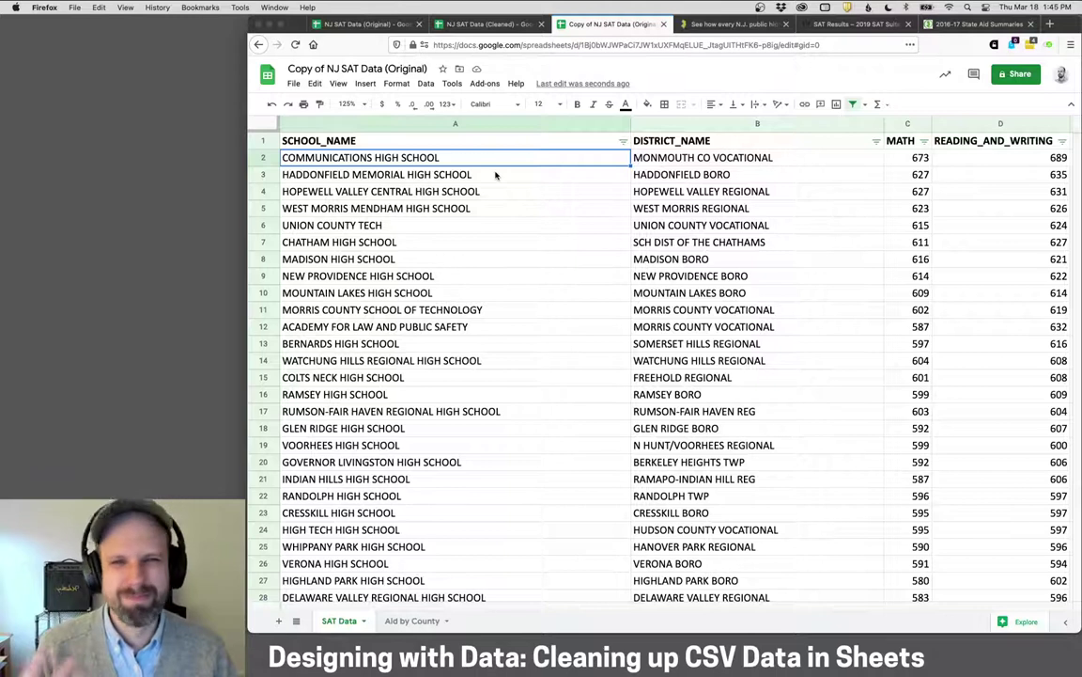
scroll(766, 158, right, 5)
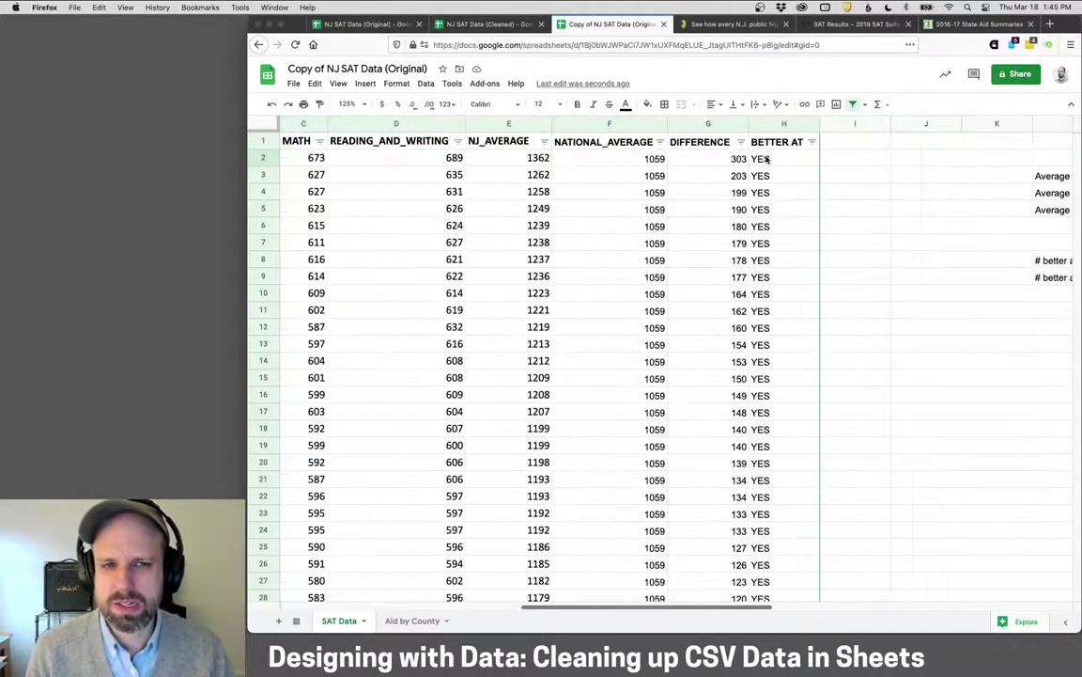
click(819, 141)
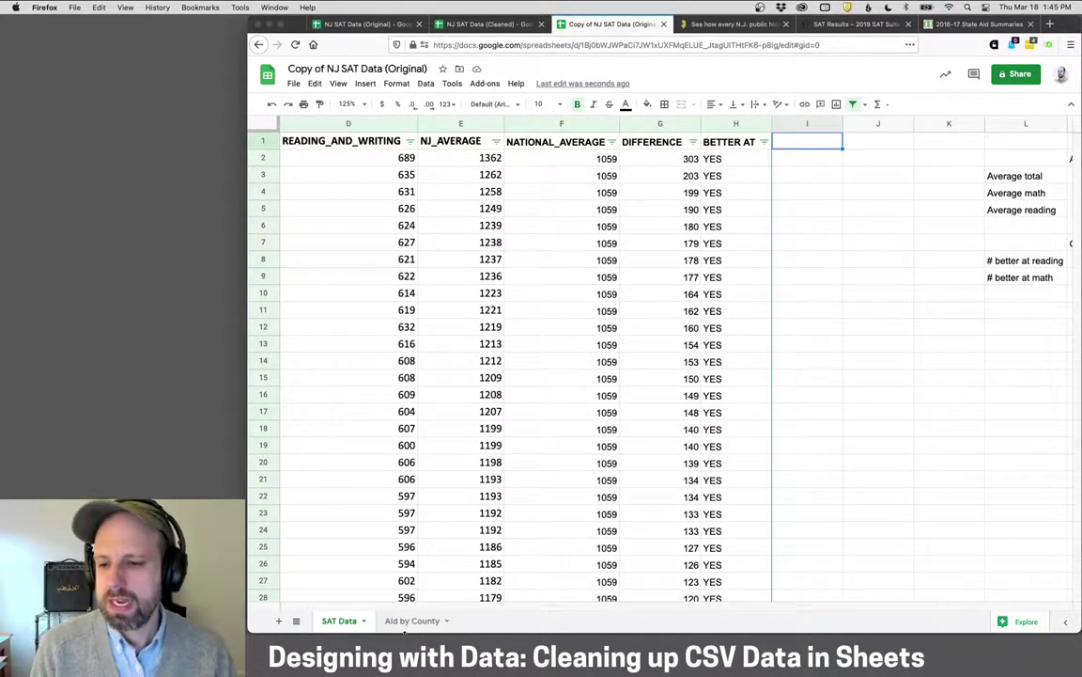
click(411, 621)
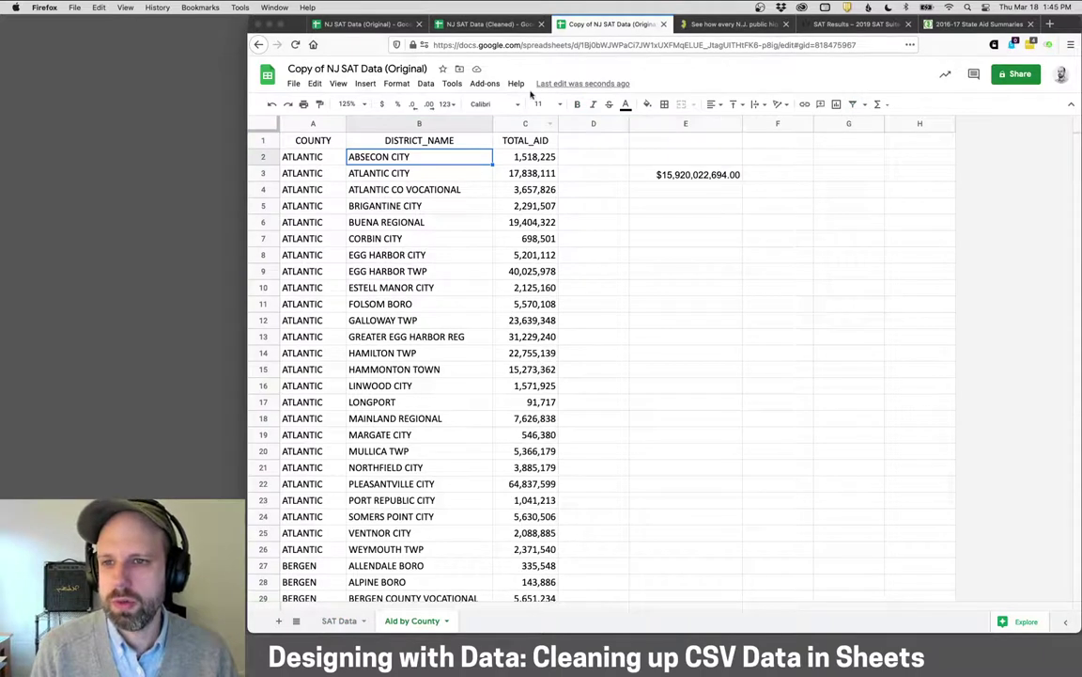
click(513, 125)
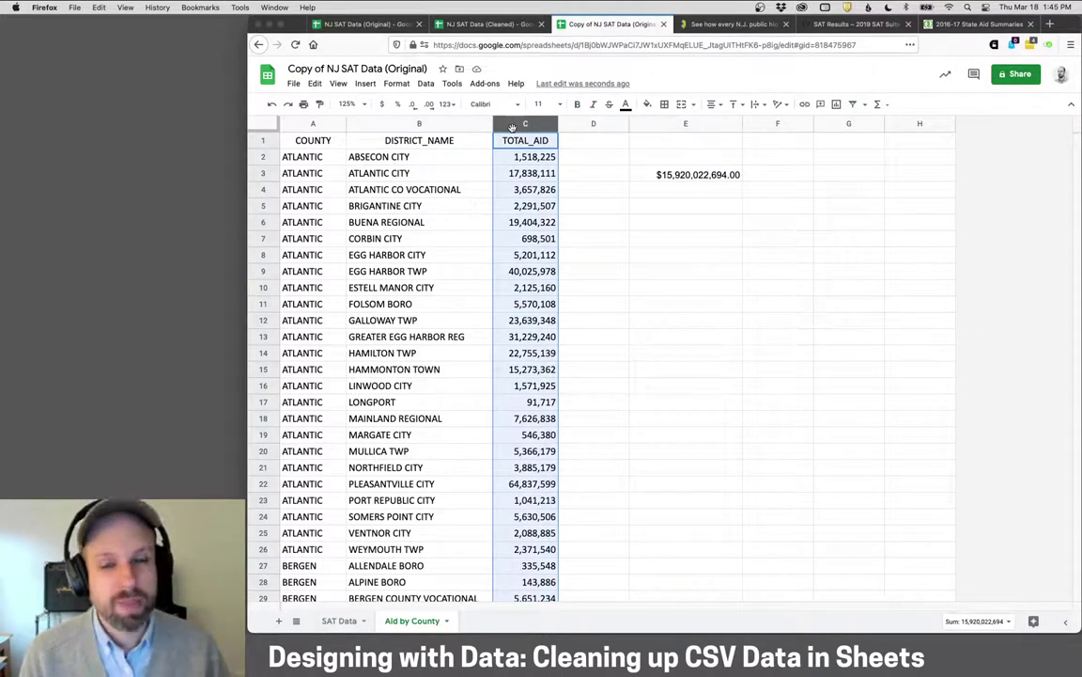
Begin an INDEX formula in cell I2 of the SAT Data sheet that references 'Aid by County'!C:C.
click(339, 621)
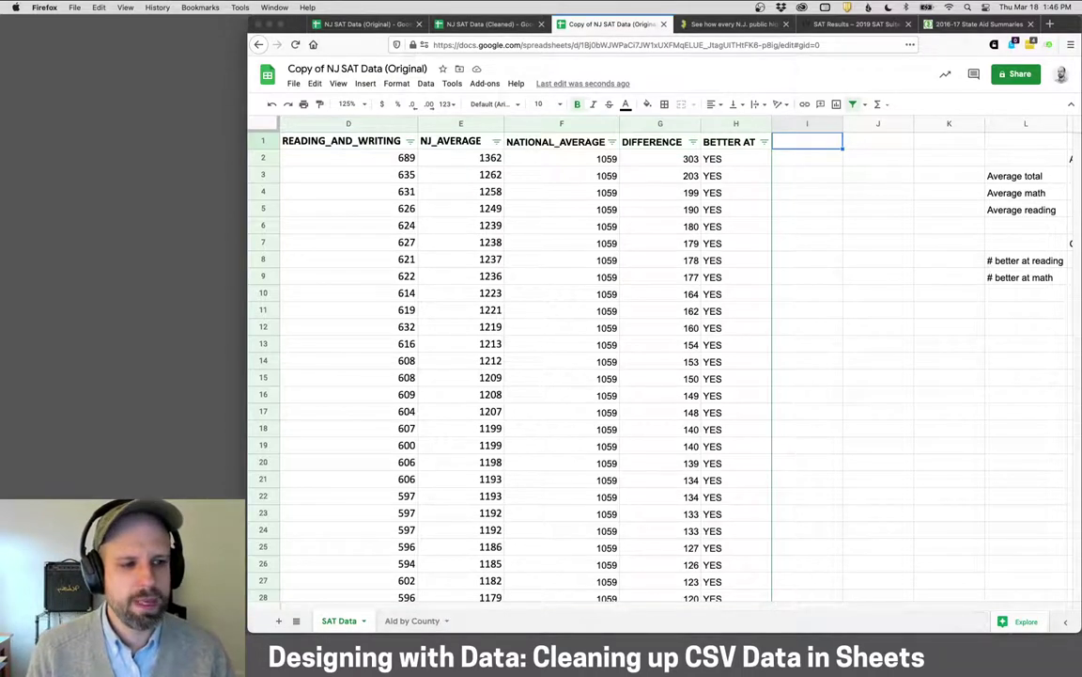
click(794, 158)
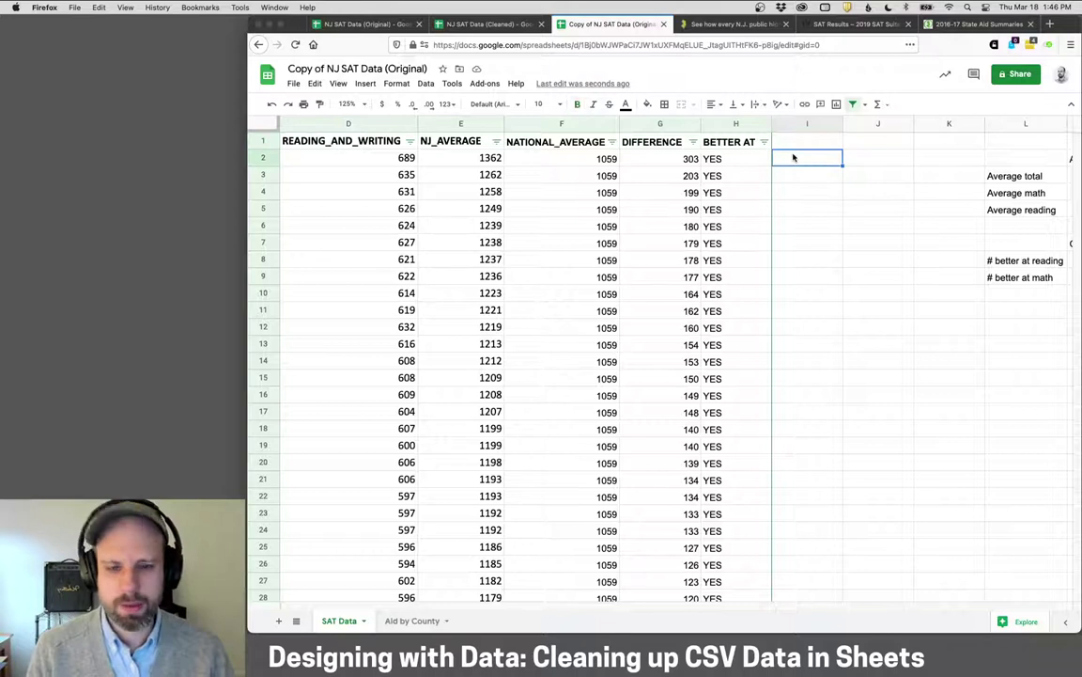
text(=INDEX)
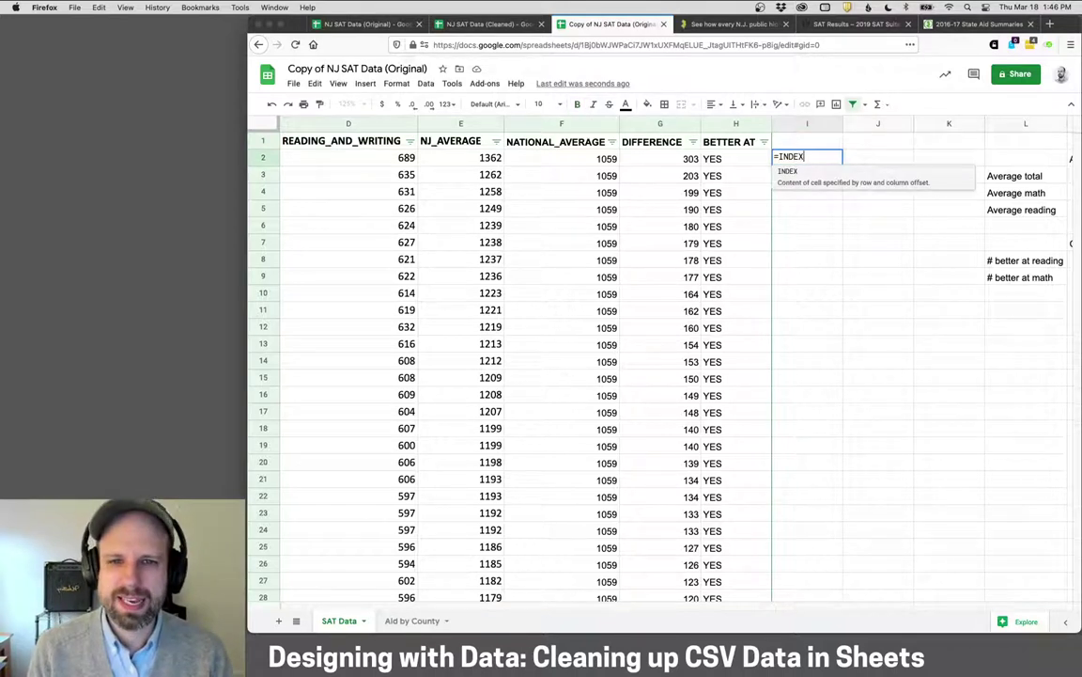
text((')
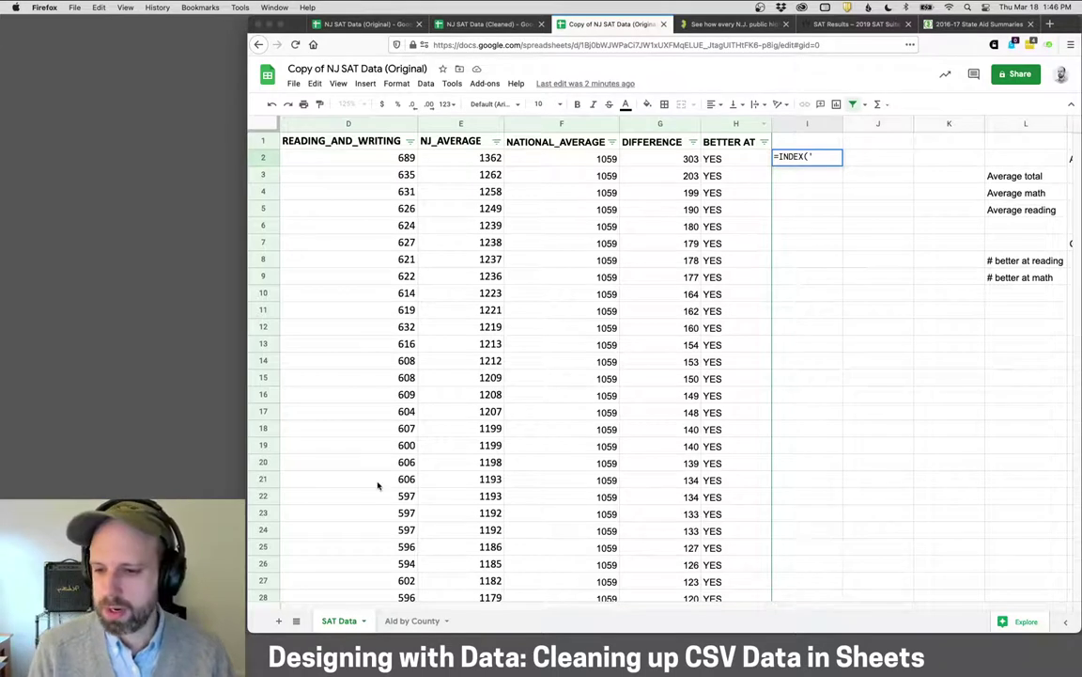
text(Aid by County')
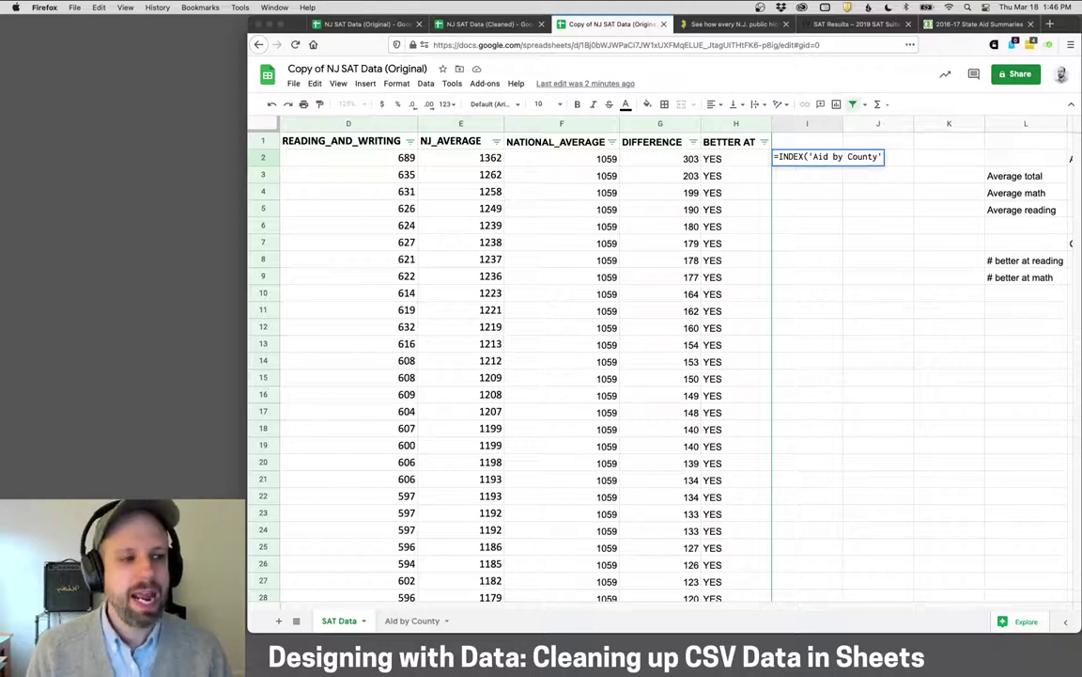
text(!)
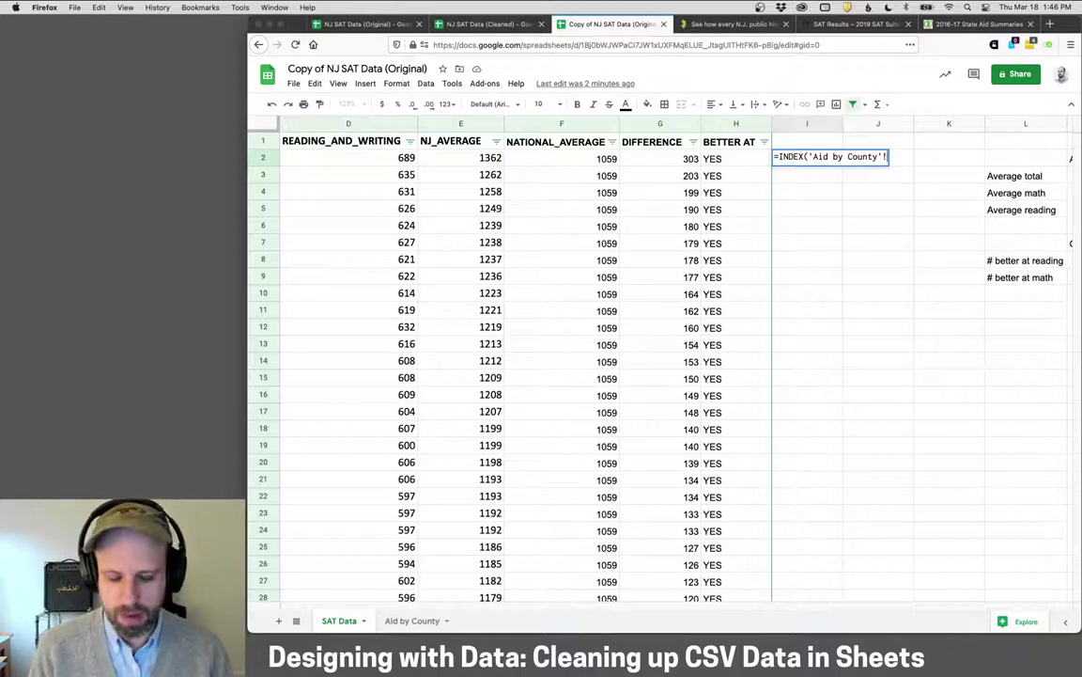
text(C:C)
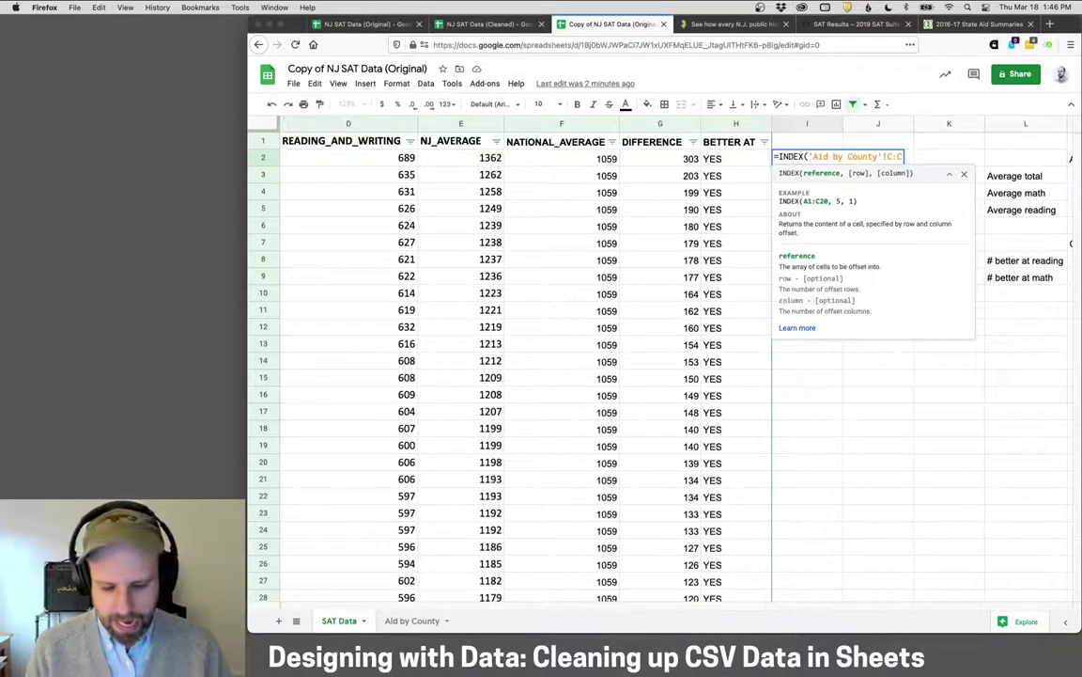
Complete the formula in I2 with MATCH(C2, 'Aid by County'!B:B, 0) as the row argument.
text(, MATCH()
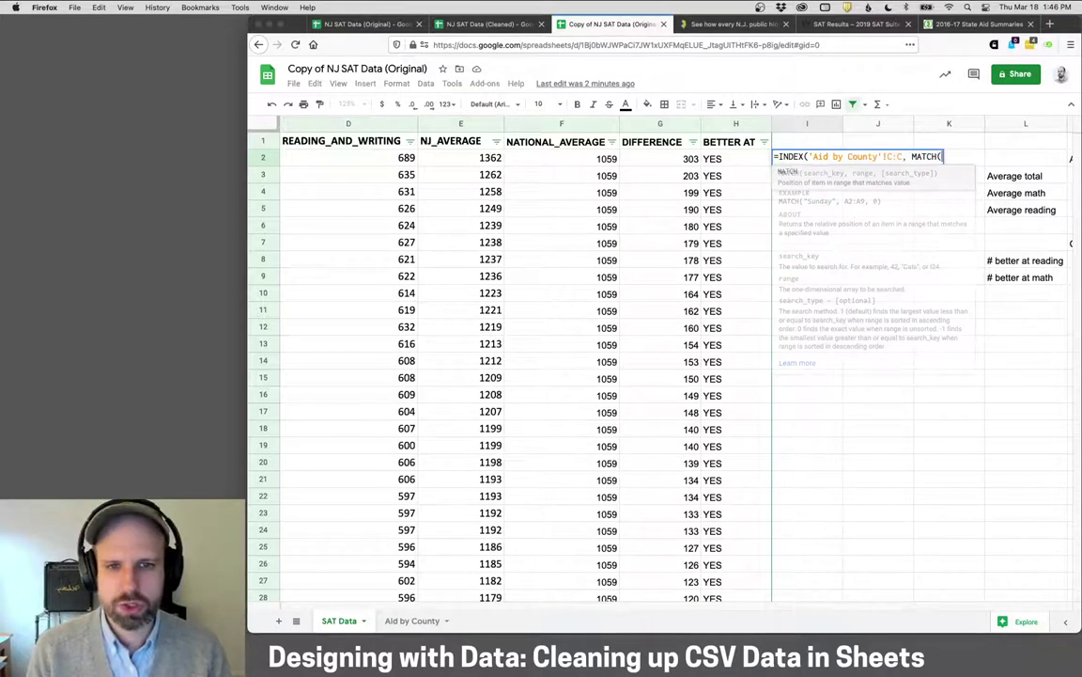
text(C2)
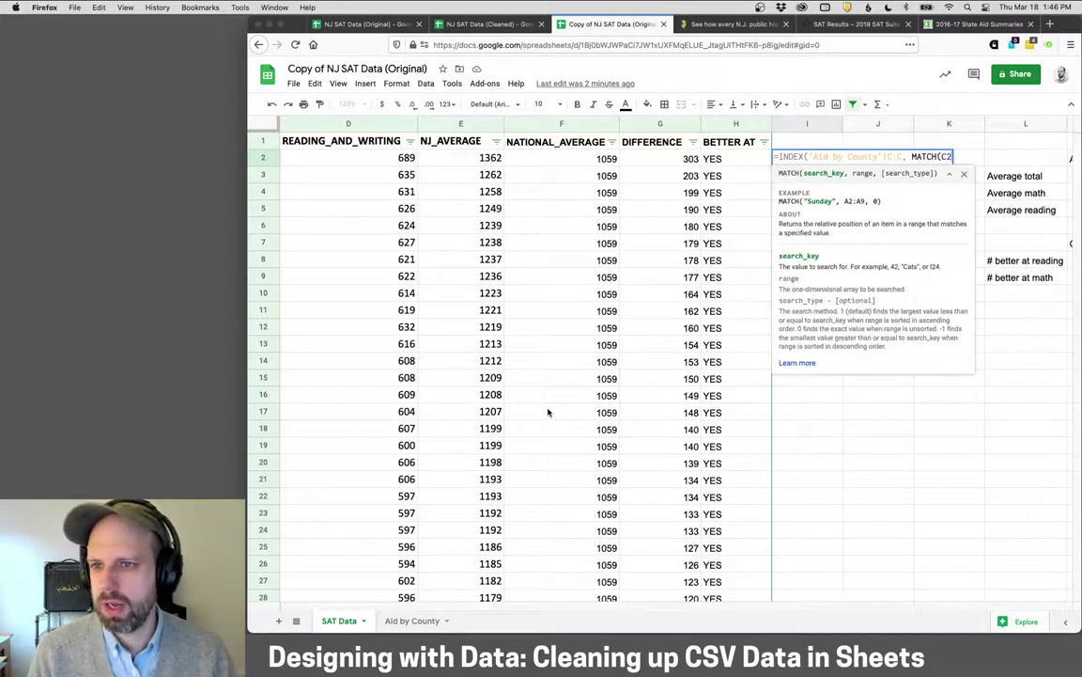
scroll(550, 411, left, 5)
scroll(703, 140, right, 2)
scroll(703, 140, right, 3)
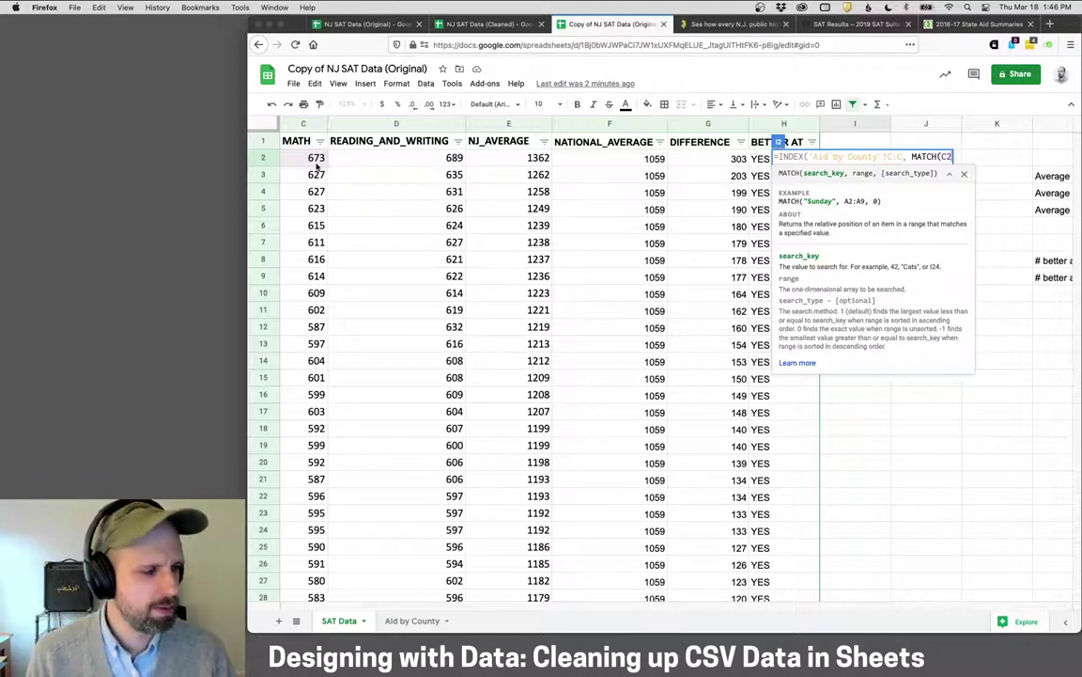
text(, 'Ai)
text(d by Cou)
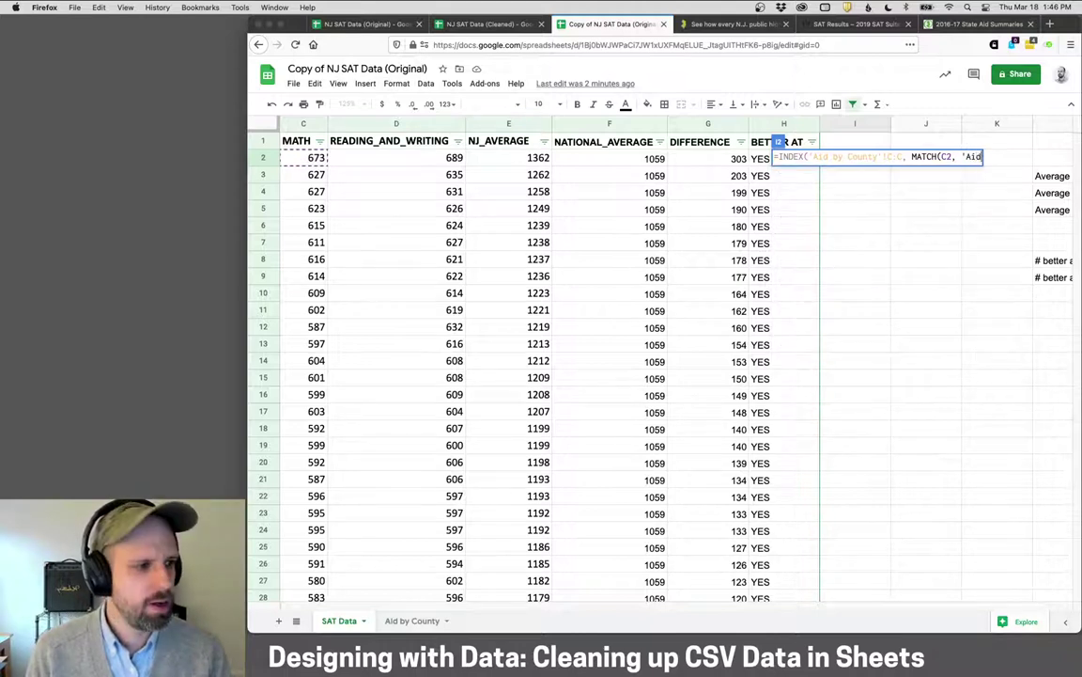
text(nty'!)
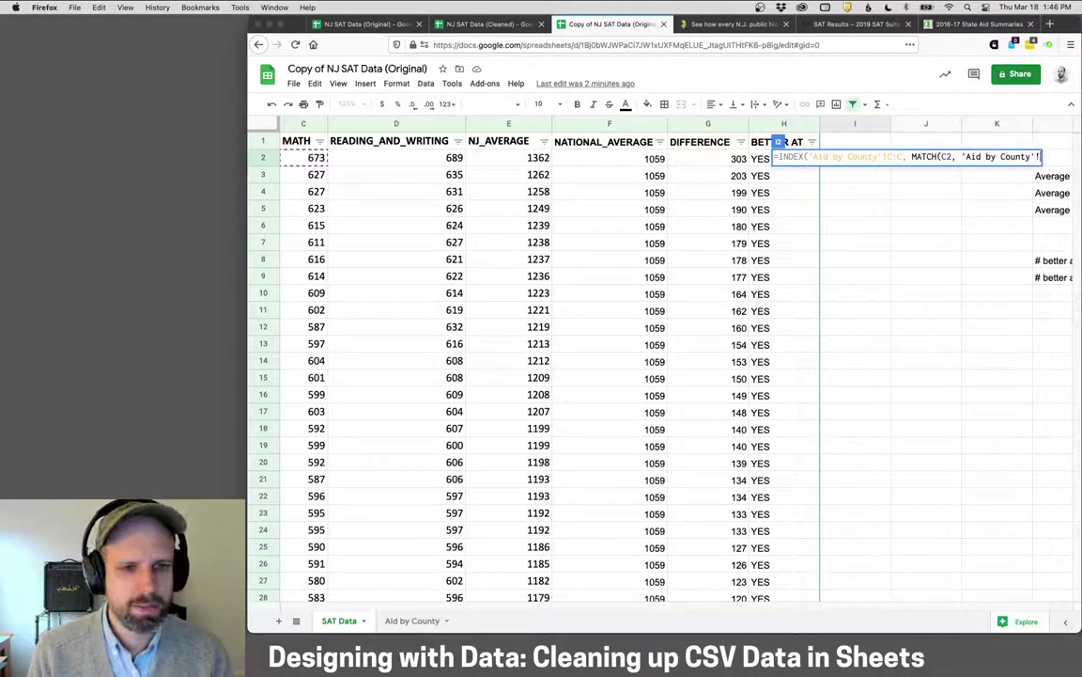
text(B:B, 0)))
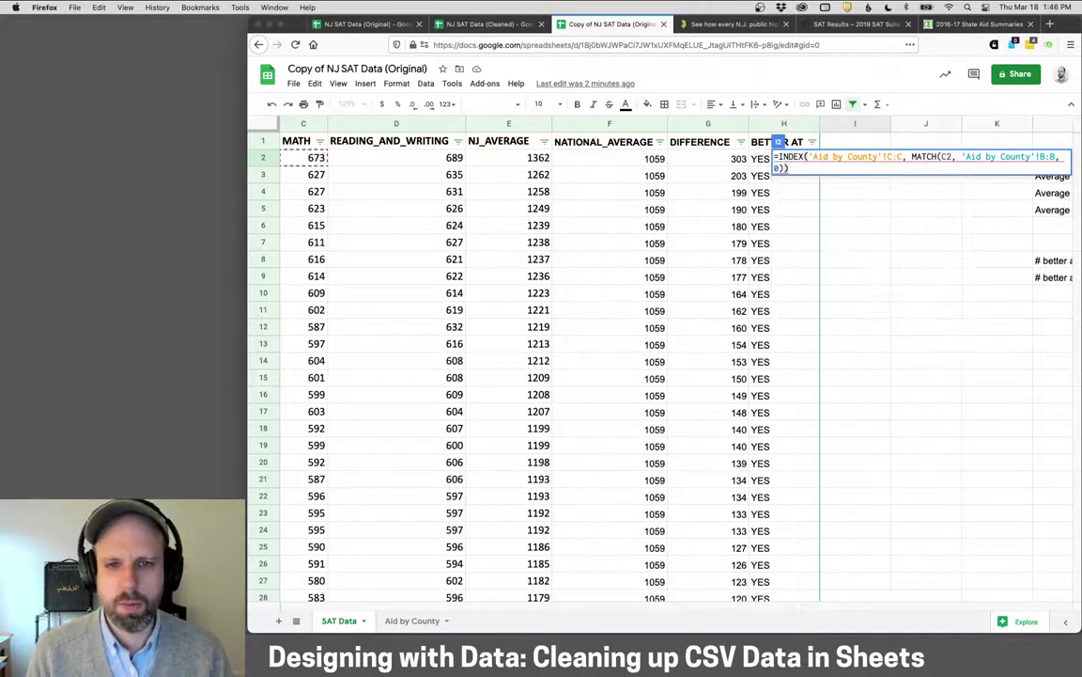
key(Return)
Inspect the lookup result in I2 and compare the DISTRICT_NAME column's position with the SAT Data sheet in NJ SAT Data (Cleaned).
click(856, 160)
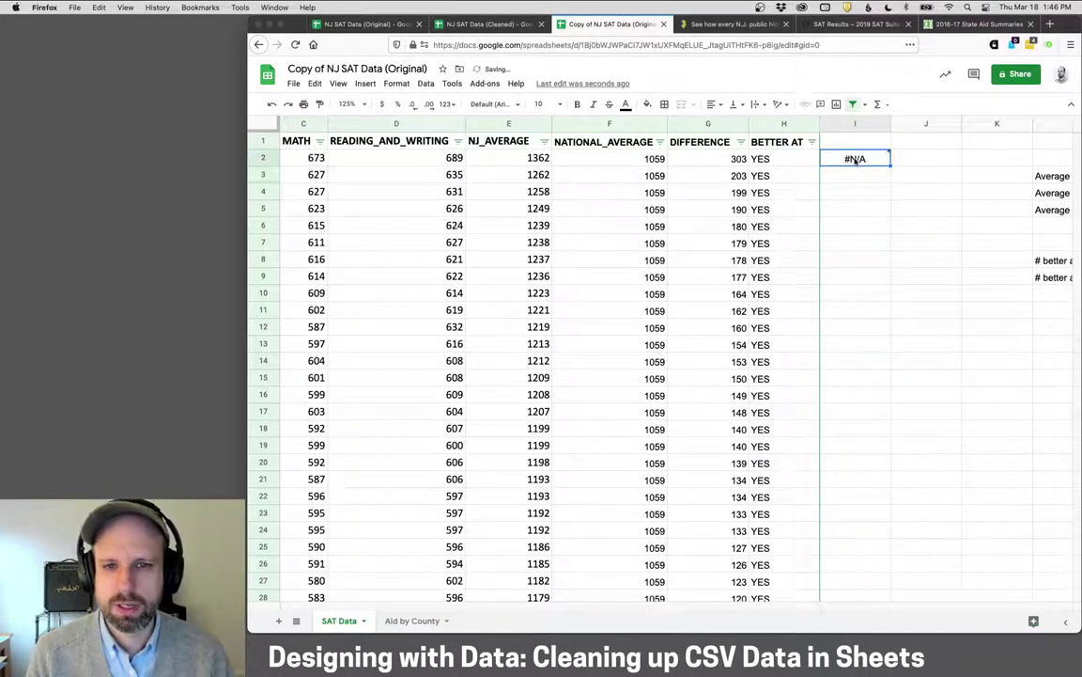
mouse_move(856, 161)
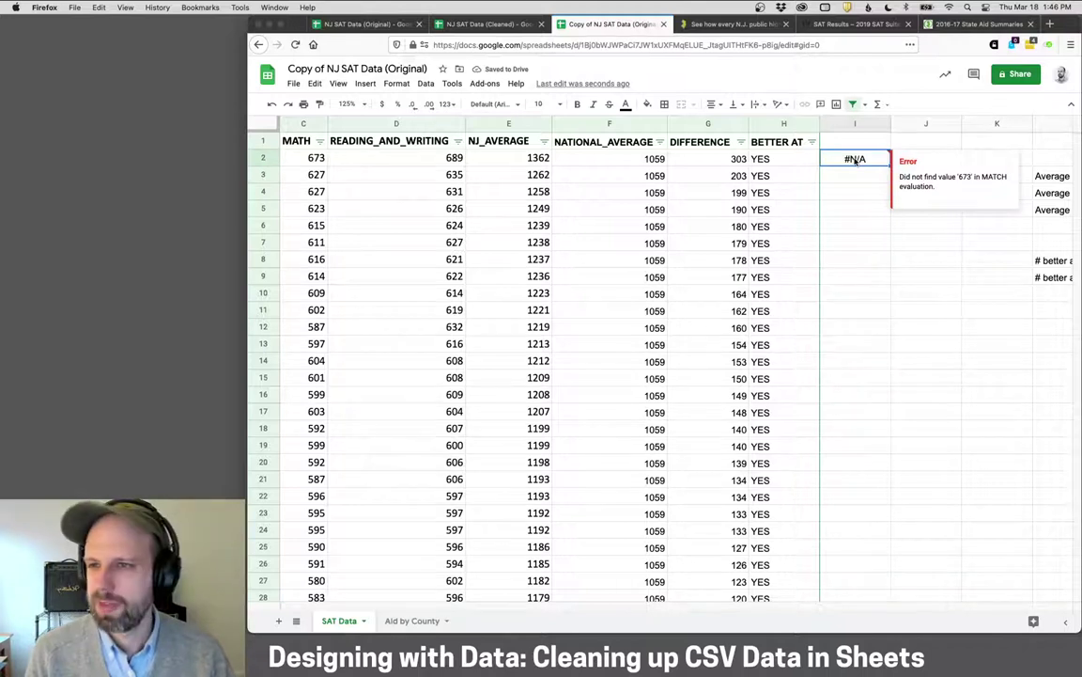
click(475, 25)
click(338, 620)
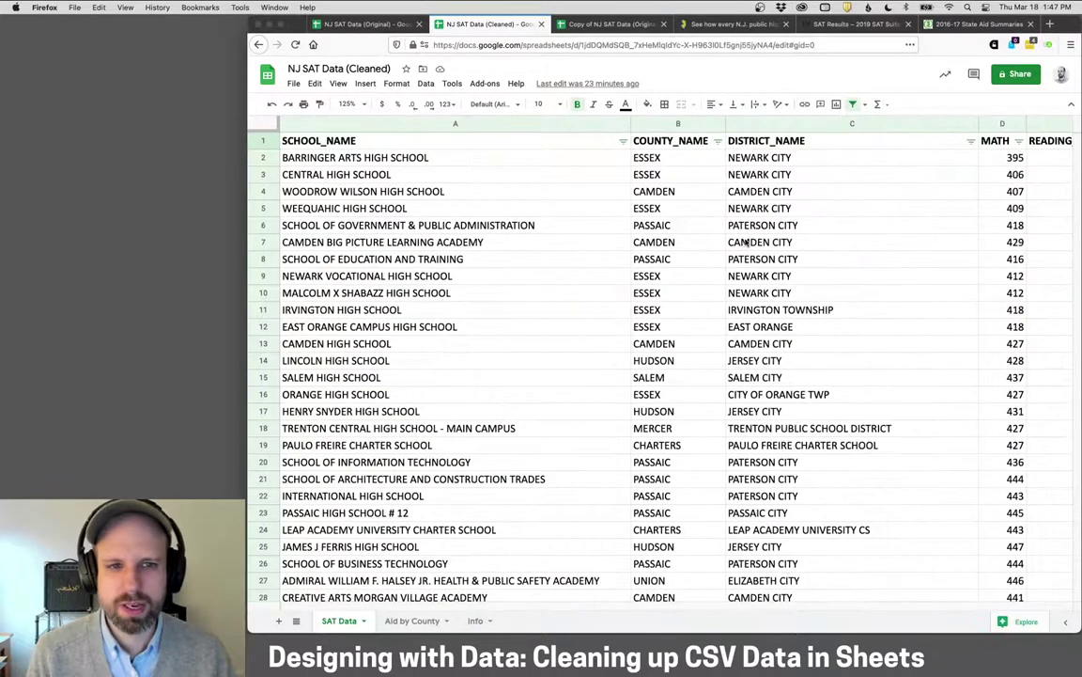
click(640, 26)
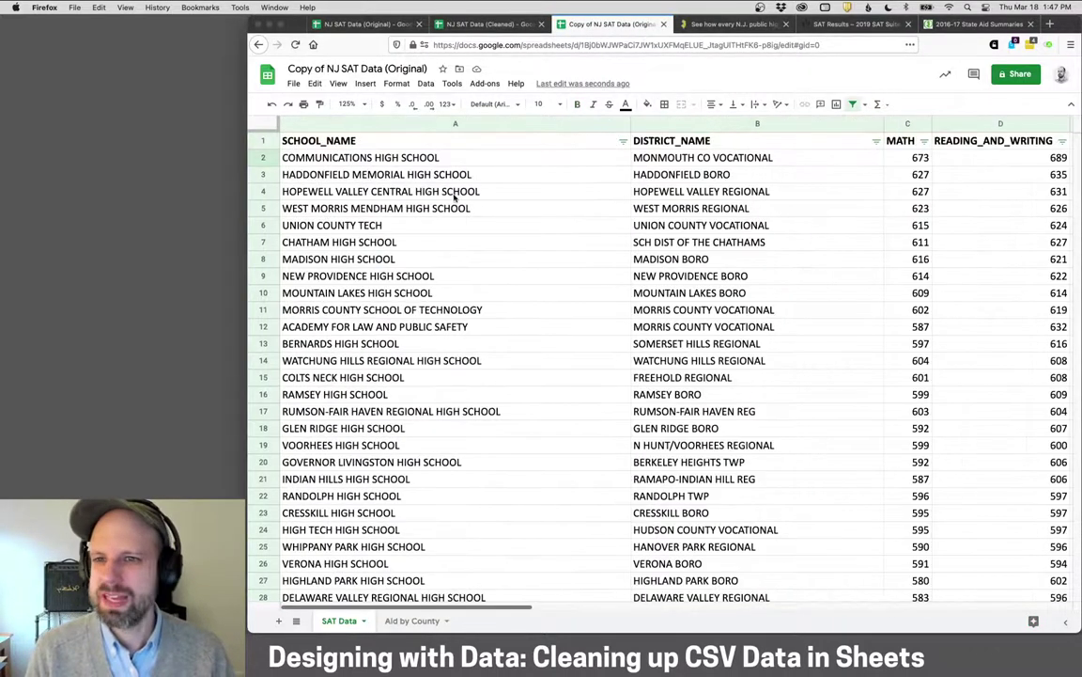
click(736, 124)
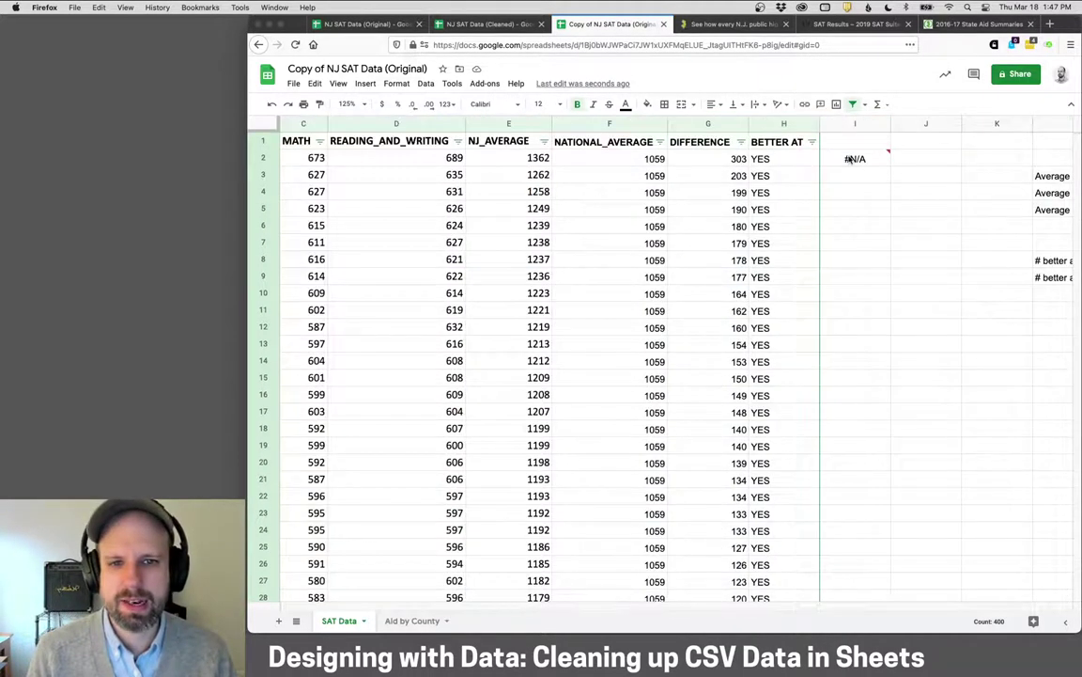
Change the MATCH search key in the I2 formula to B2.
double_click(844, 159)
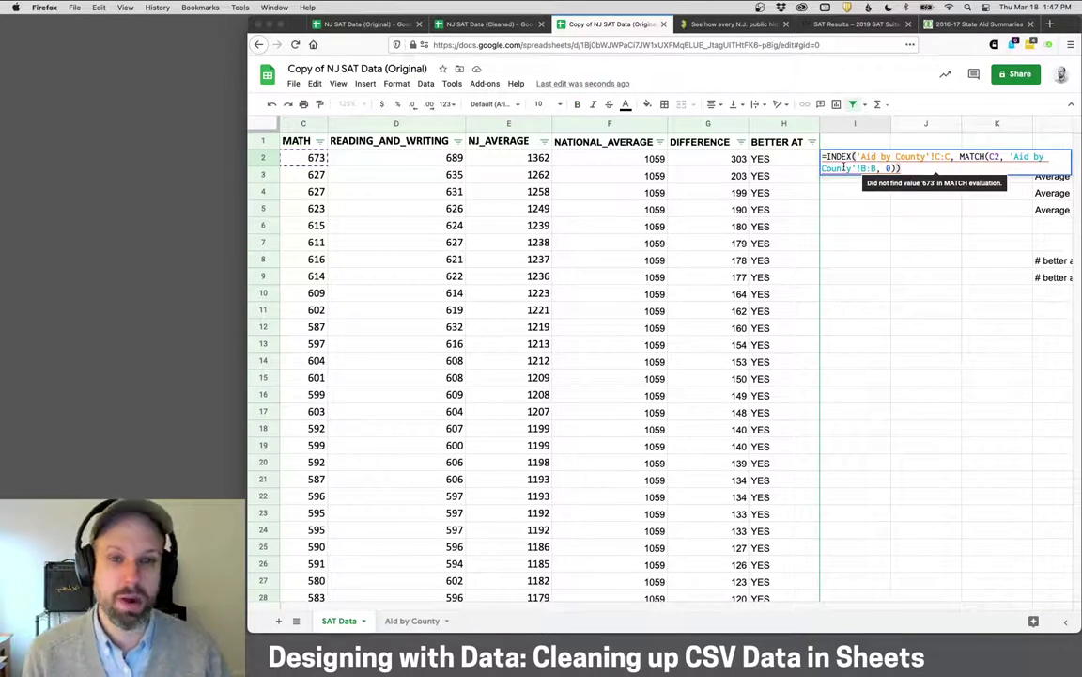
double_click(995, 157)
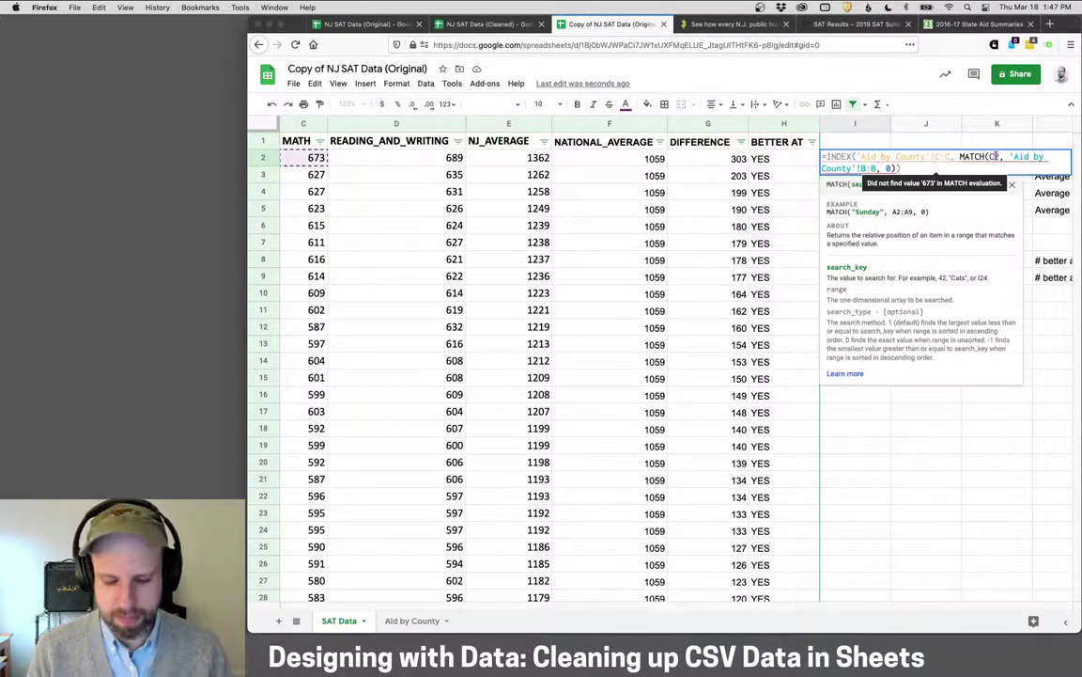
text(B2)
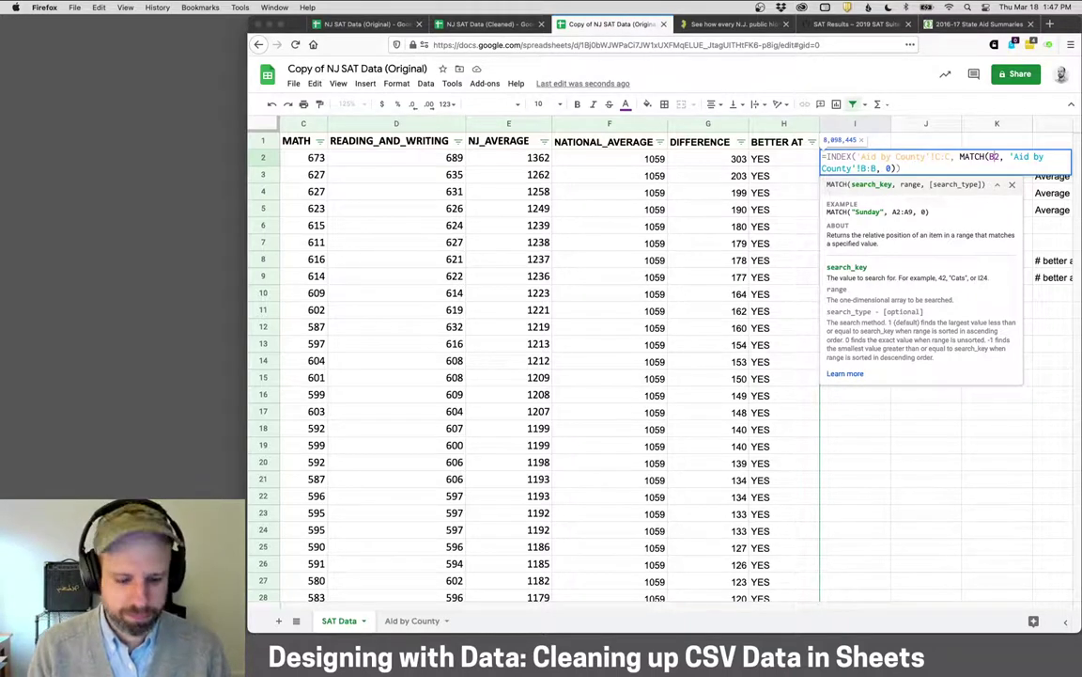
key(Return)
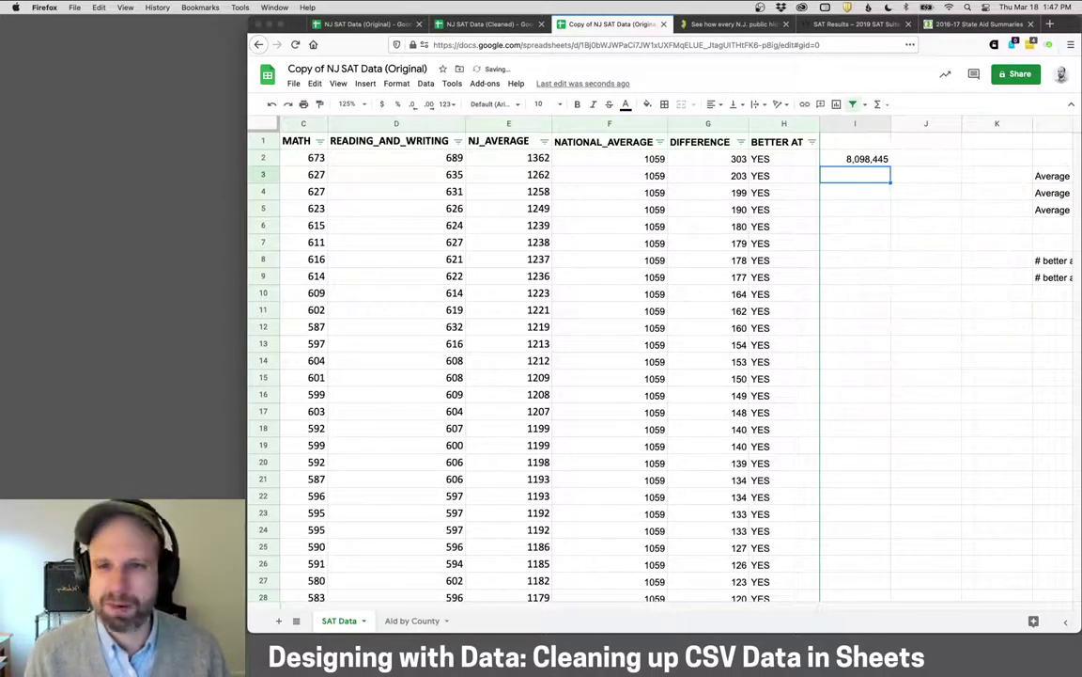
Fill the district aid lookup formula from I2 down the rest of column I.
click(863, 158)
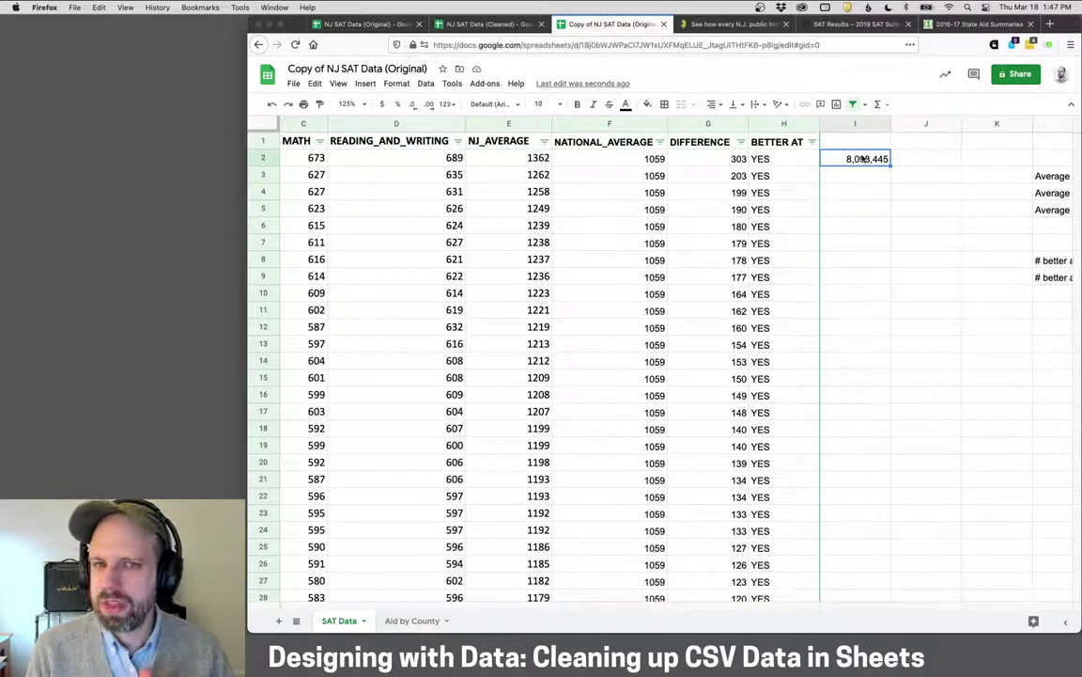
scroll(862, 159, left, 5)
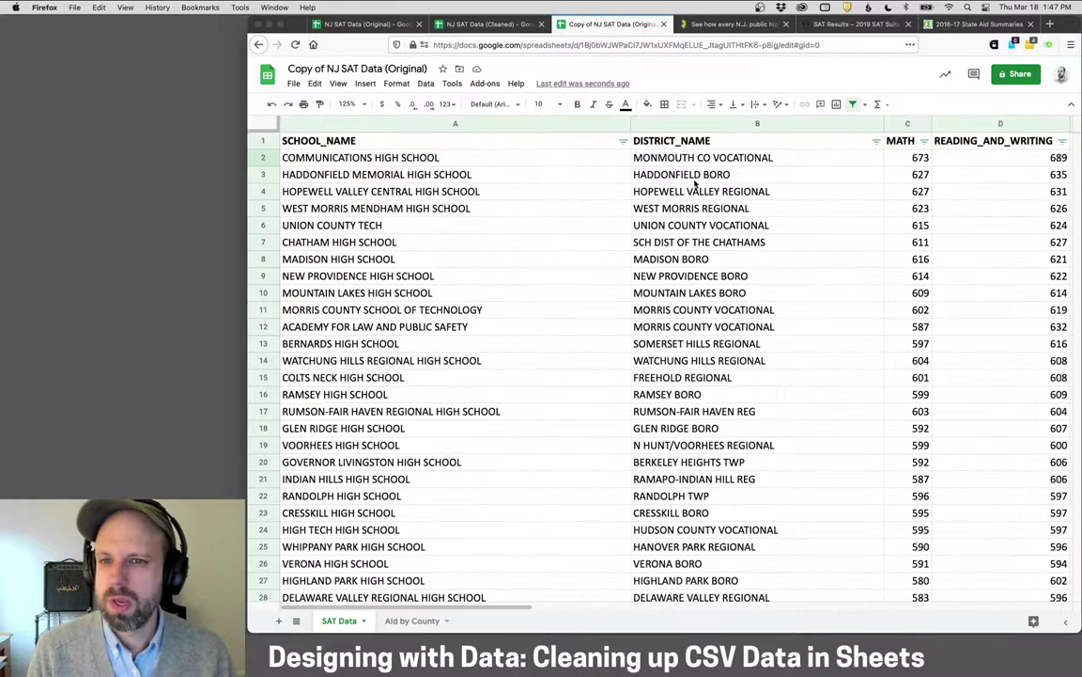
click(587, 164)
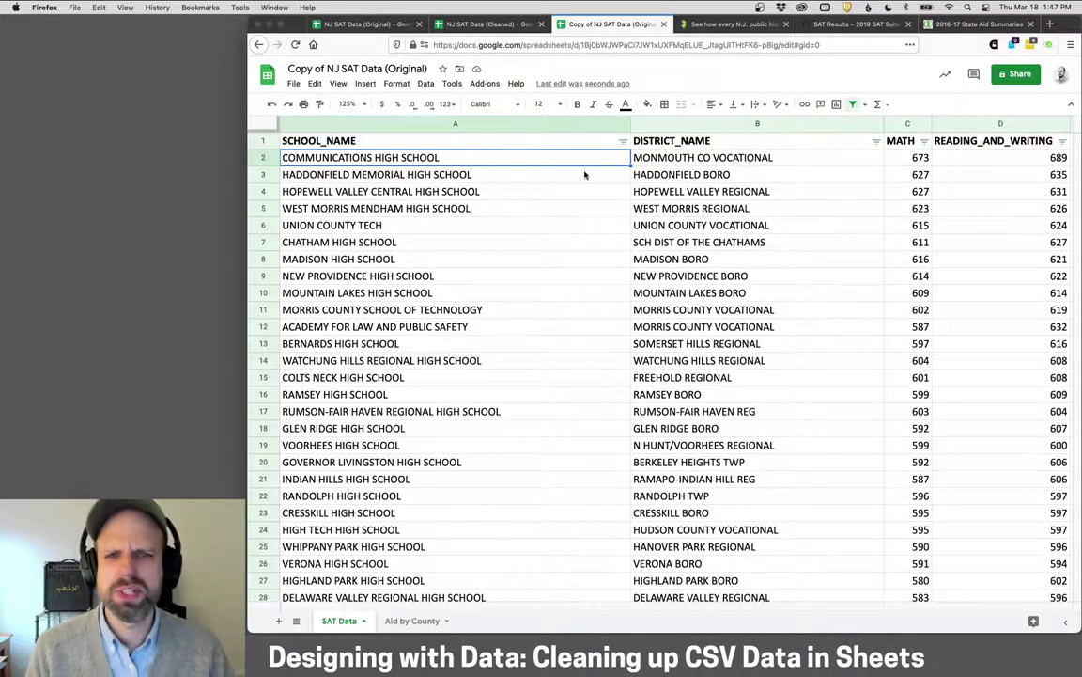
scroll(585, 175, right, 5)
click(824, 160)
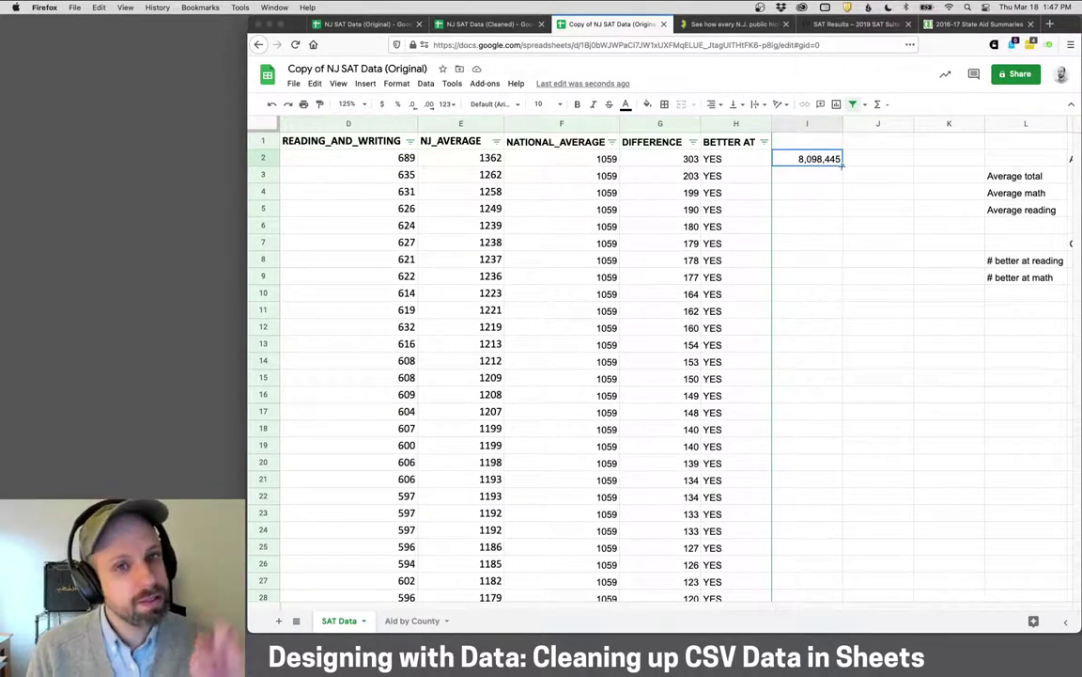
double_click(843, 165)
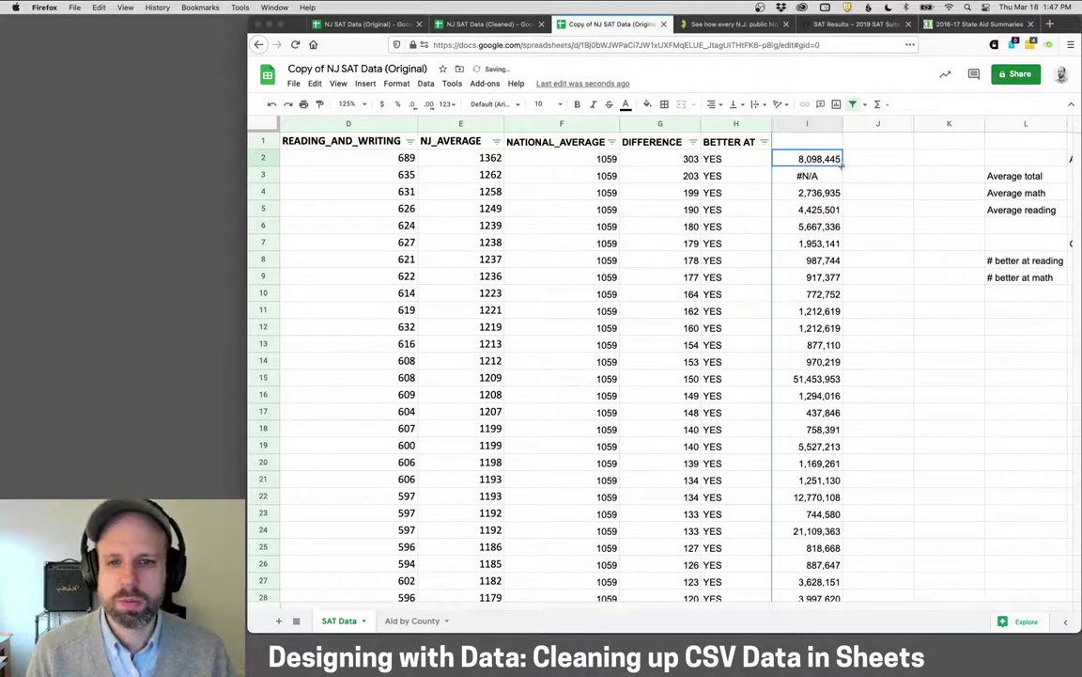
Enter the header AID_TO_DISTRICT in I1 and widen column I to fit it.
click(805, 143)
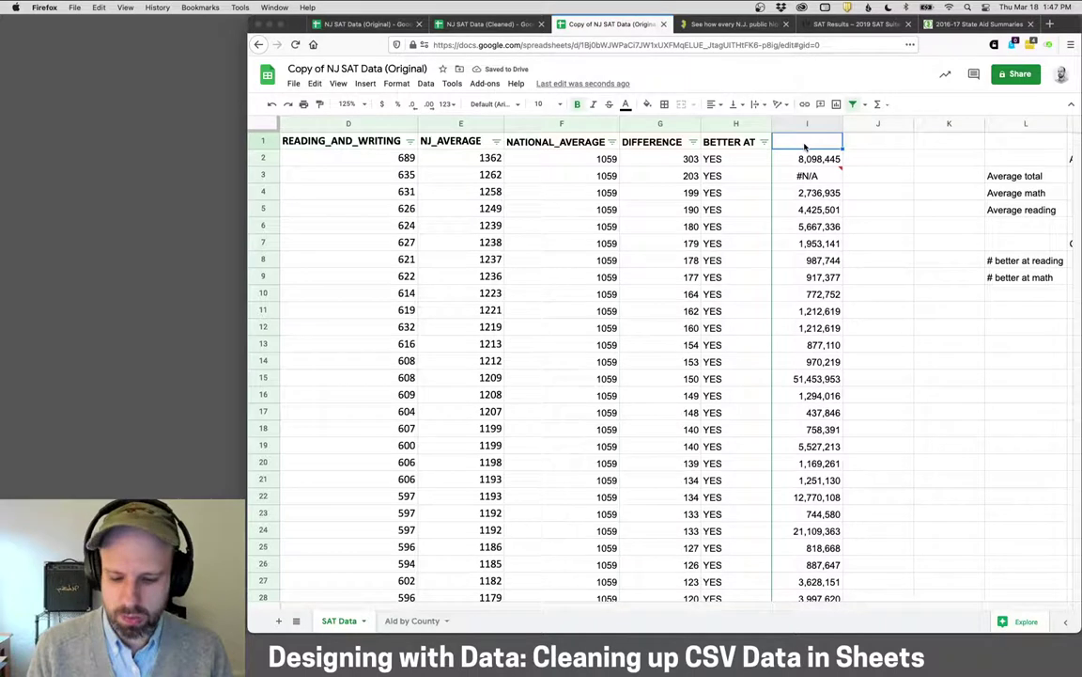
text(AID_TO_DISTRICT)
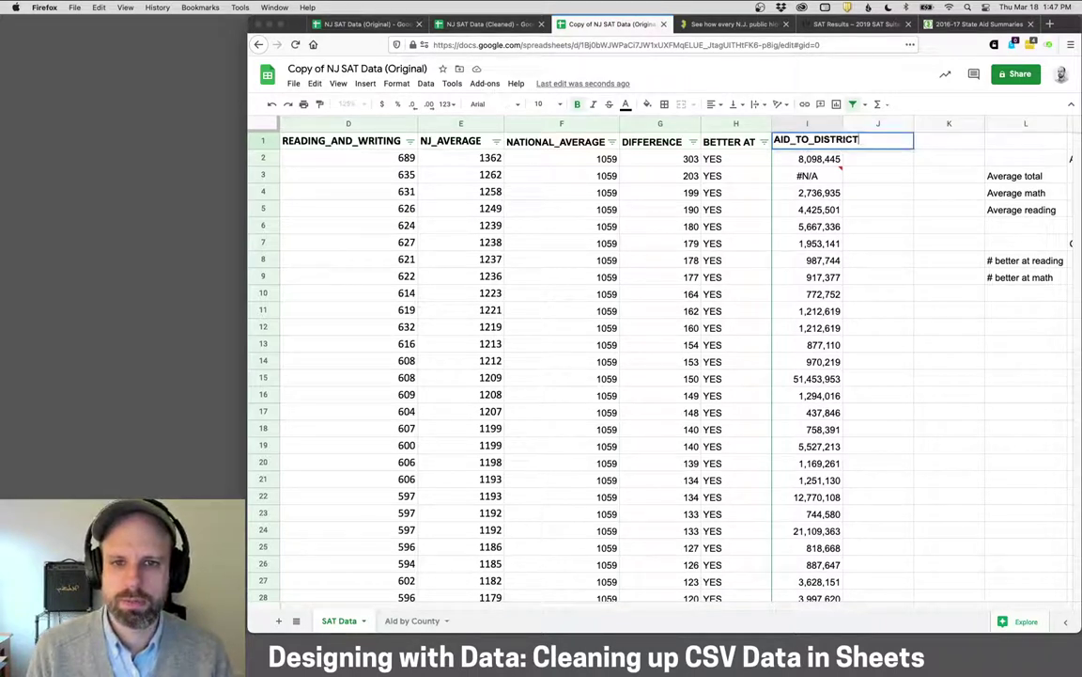
key(Return)
drag(842, 123, 887, 125)
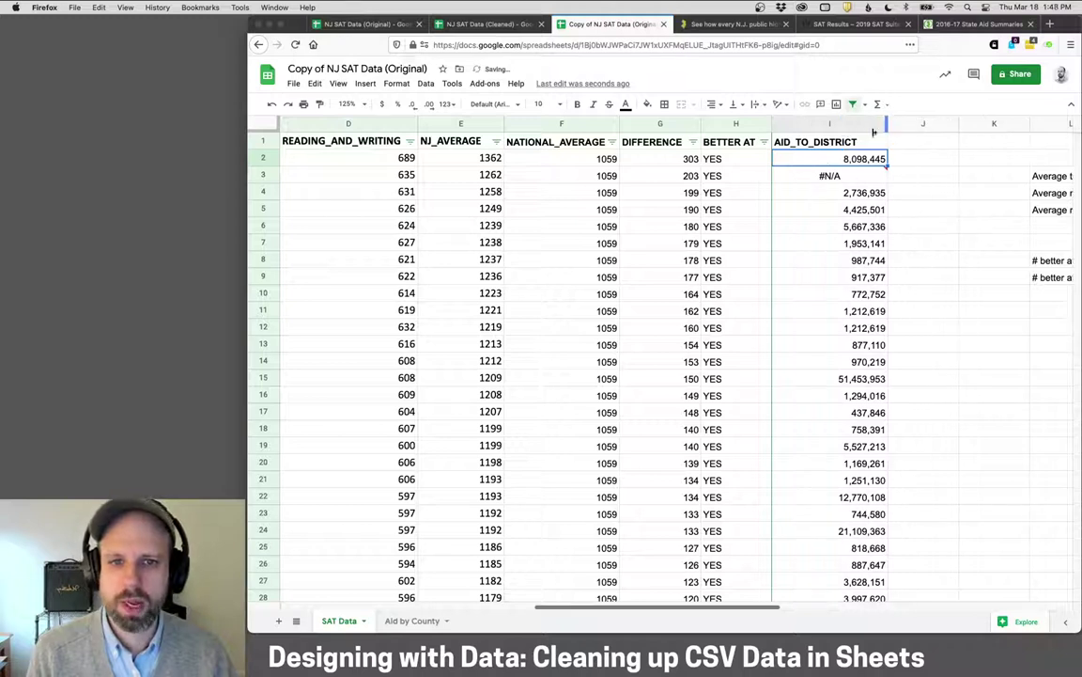
Format the AID_TO_DISTRICT column as currency.
click(874, 123)
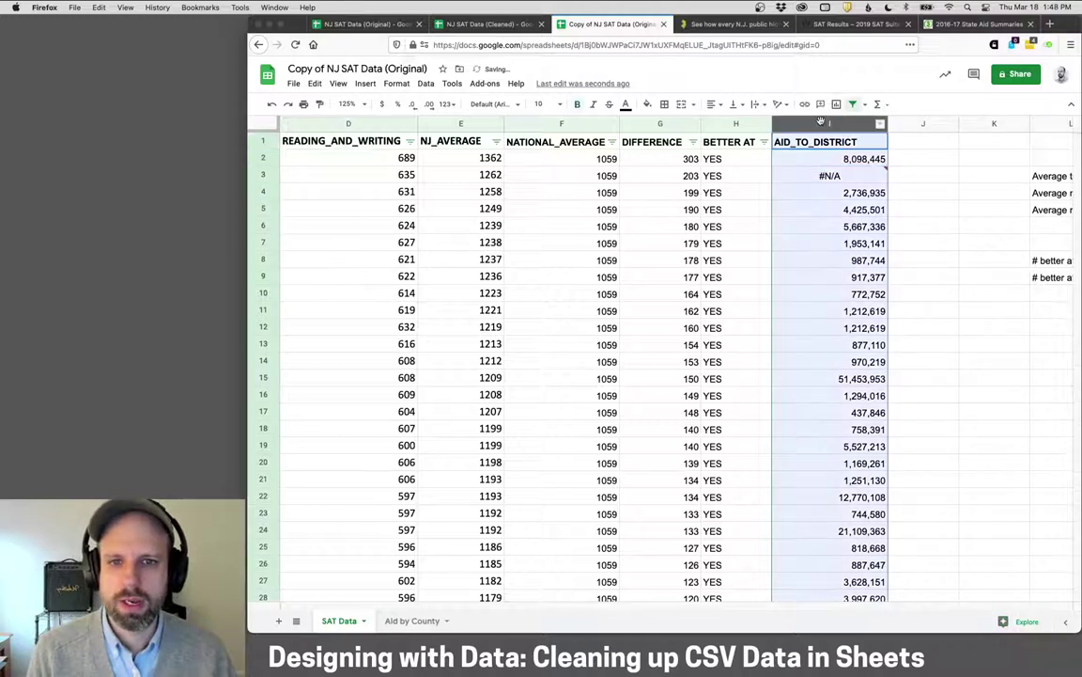
click(382, 103)
click(841, 195)
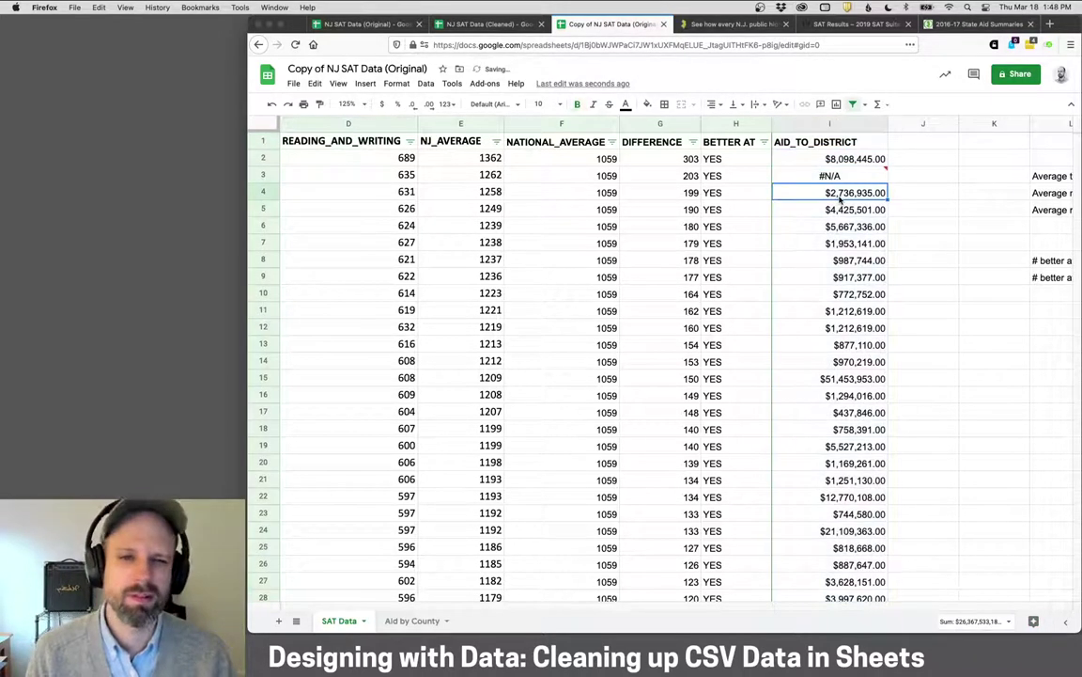
Select all of the SAT data through column I and remove the existing filter.
click(839, 123)
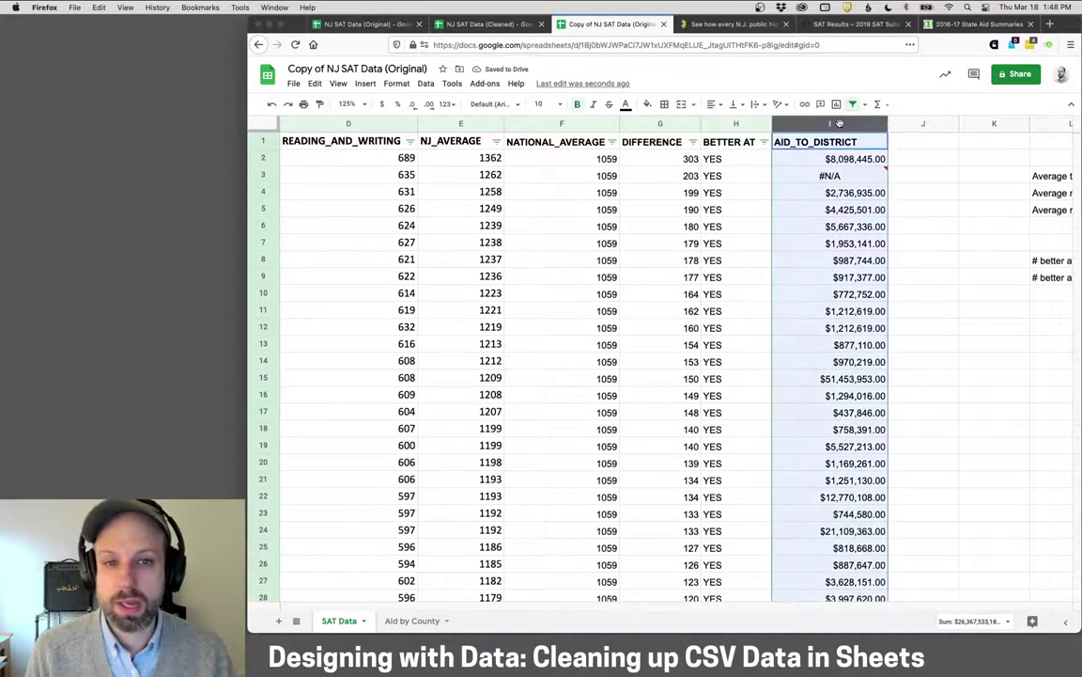
scroll(839, 123, left, 10)
key(super+a)
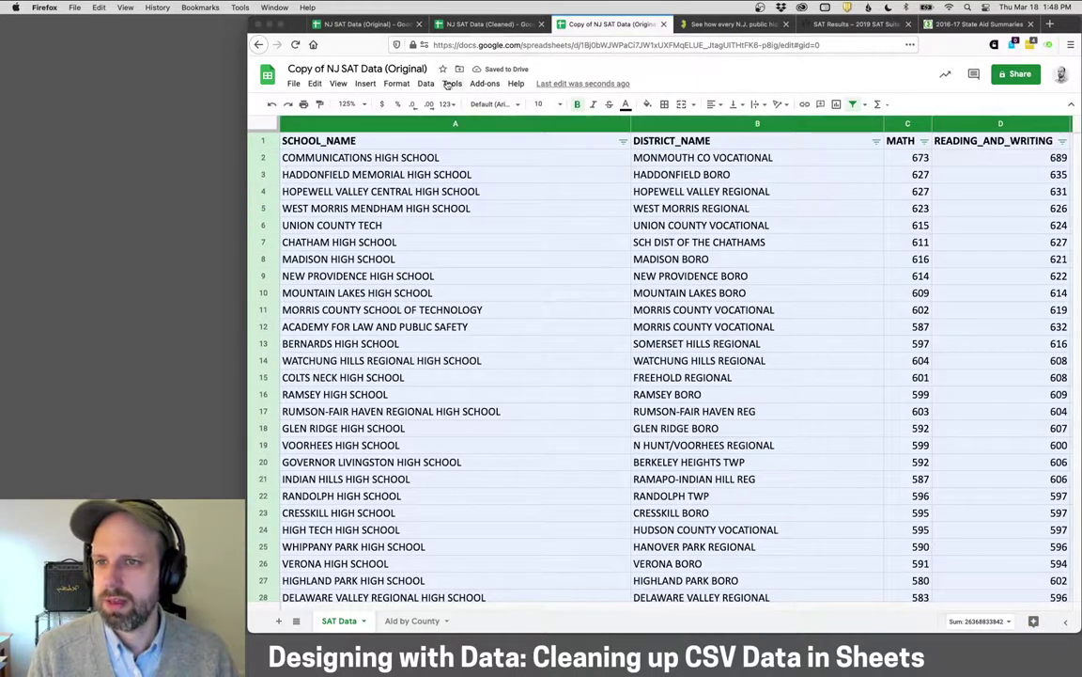
click(426, 83)
click(442, 213)
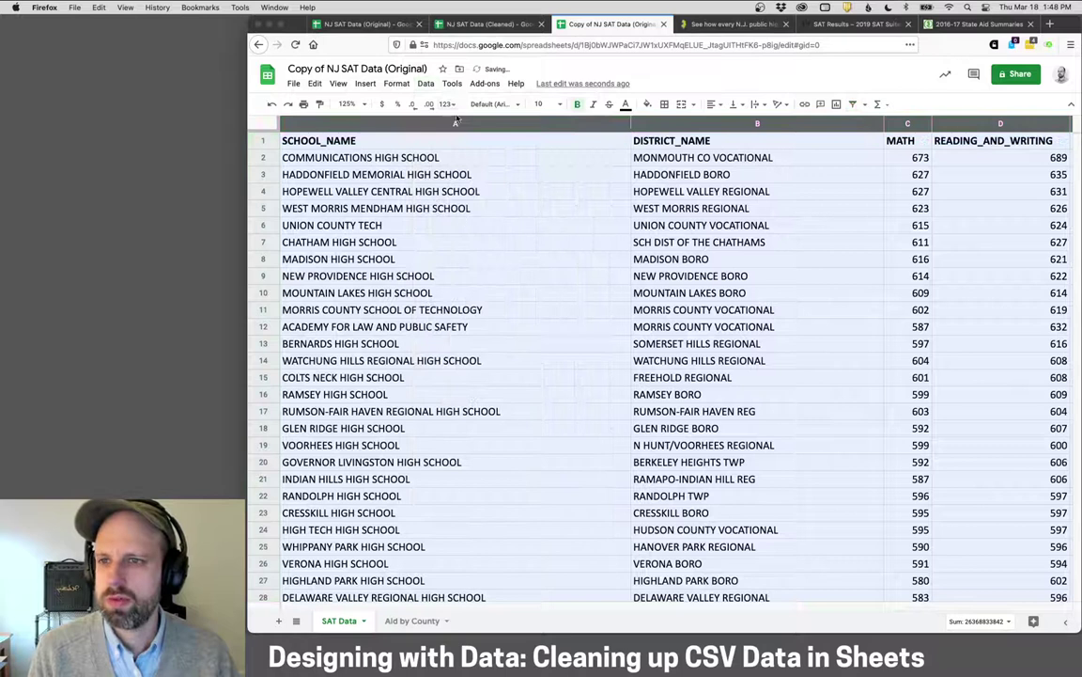
click(425, 82)
click(455, 195)
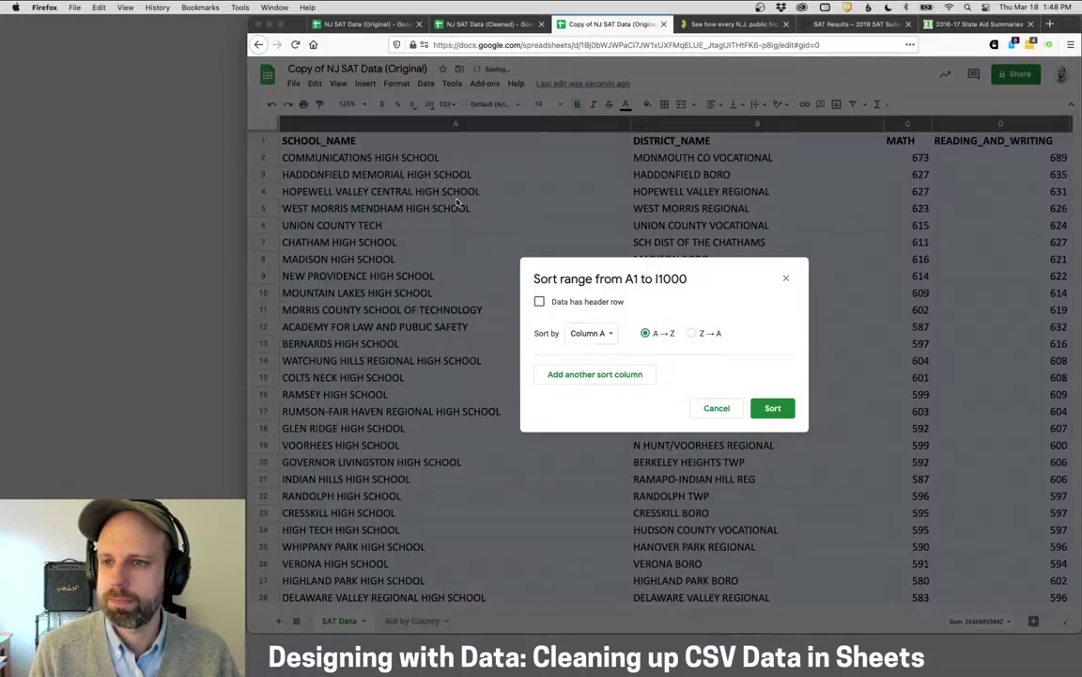
click(716, 408)
Create a new filter on columns A to I so that it includes AID_TO_DISTRICT.
click(425, 83)
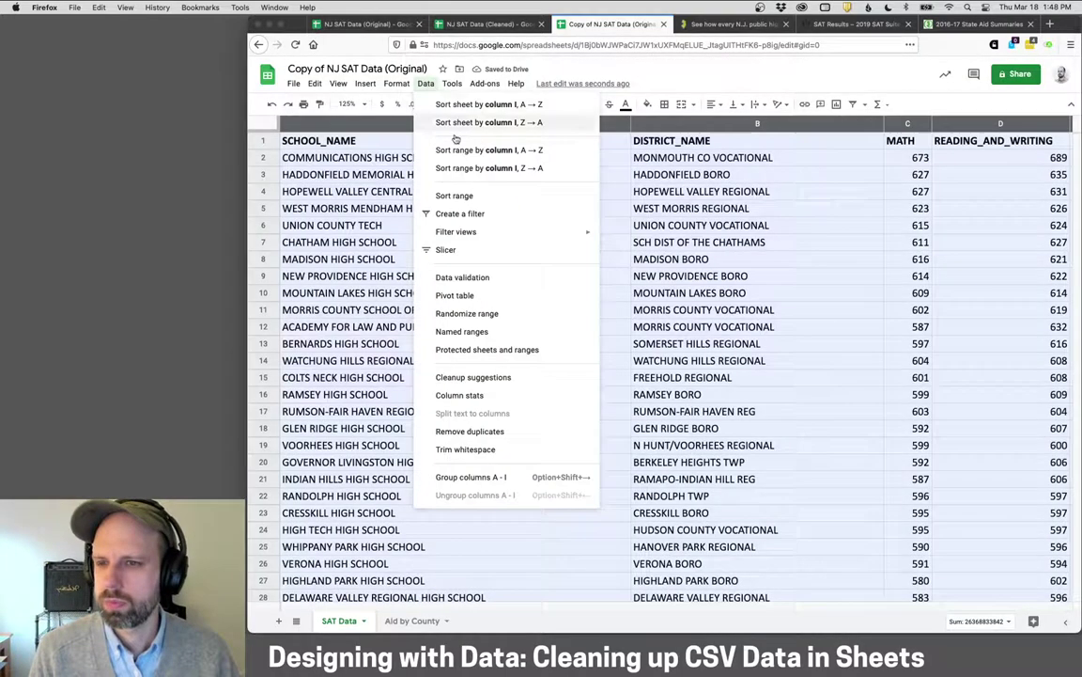
click(451, 214)
scroll(788, 183, right, 5)
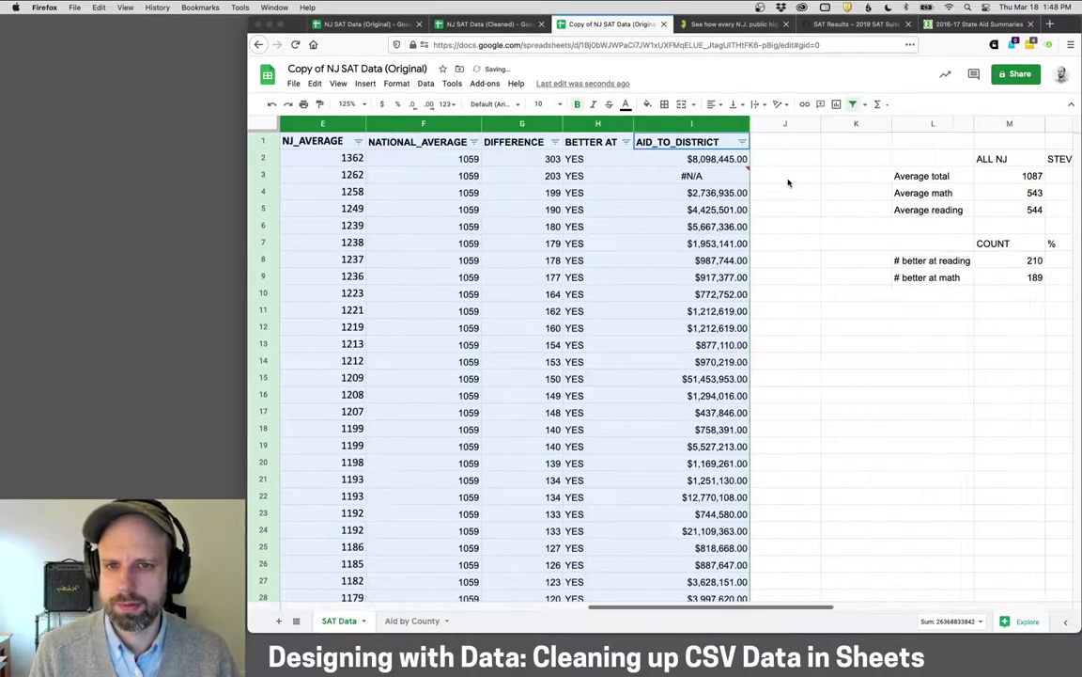
click(788, 182)
Sort the SAT data by AID_TO_DISTRICT from A to Z and check which schools come first.
click(741, 141)
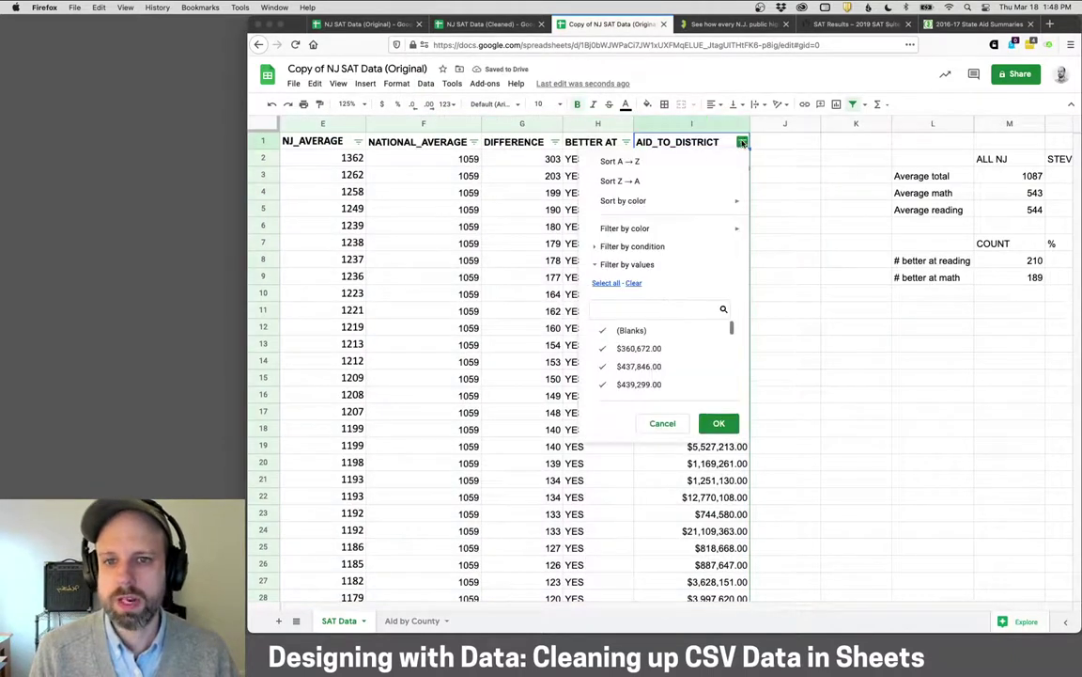
click(672, 161)
click(823, 163)
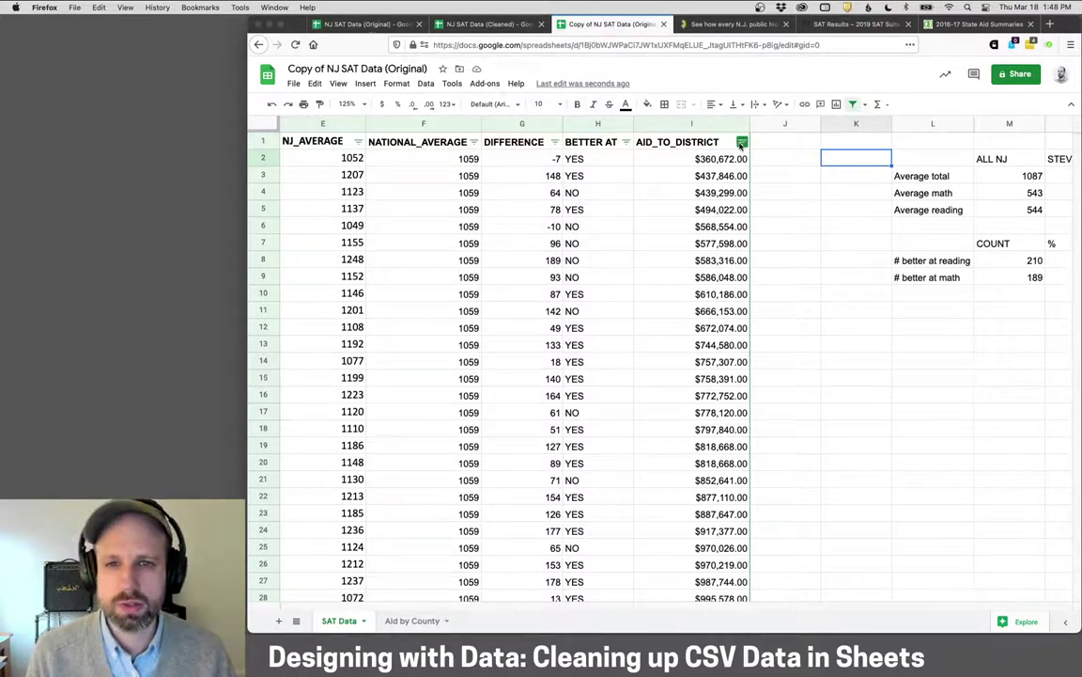
scroll(611, 187, left, 10)
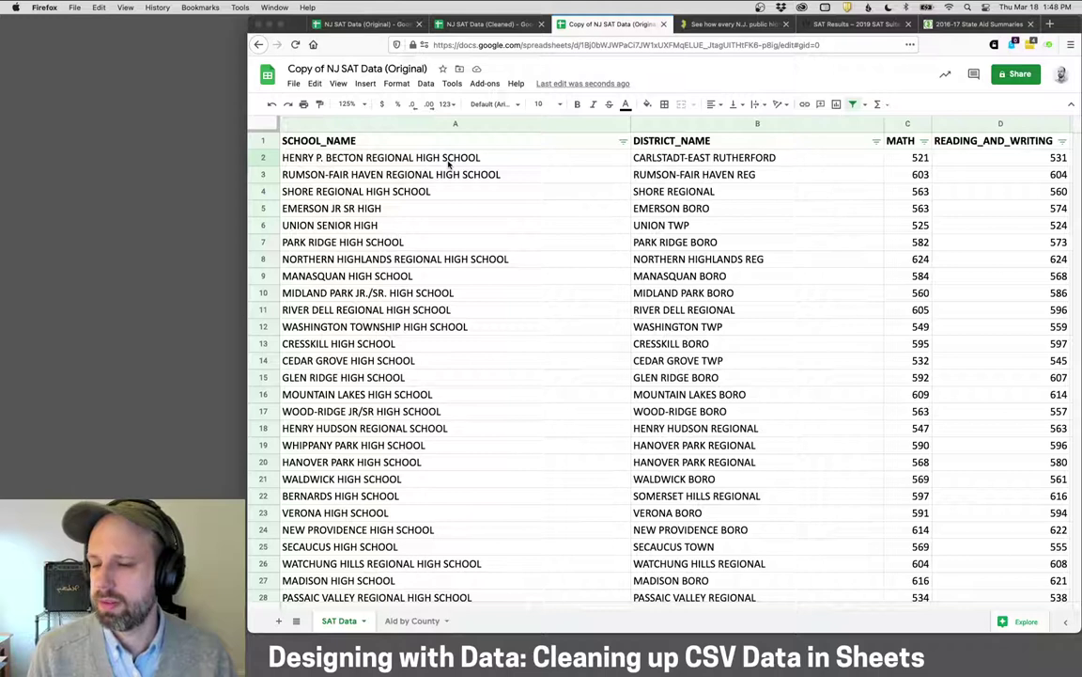
scroll(448, 163, right, 3)
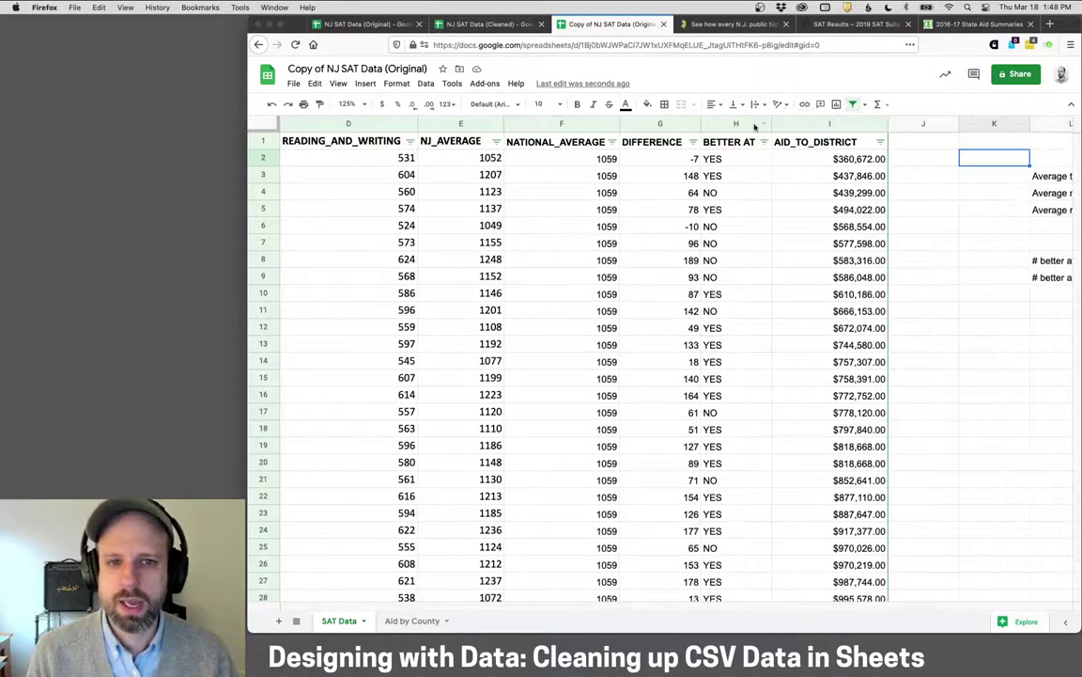
Sort the SAT data by AID_TO_DISTRICT from Z to A and go to the first rows with dollar amounts.
click(879, 141)
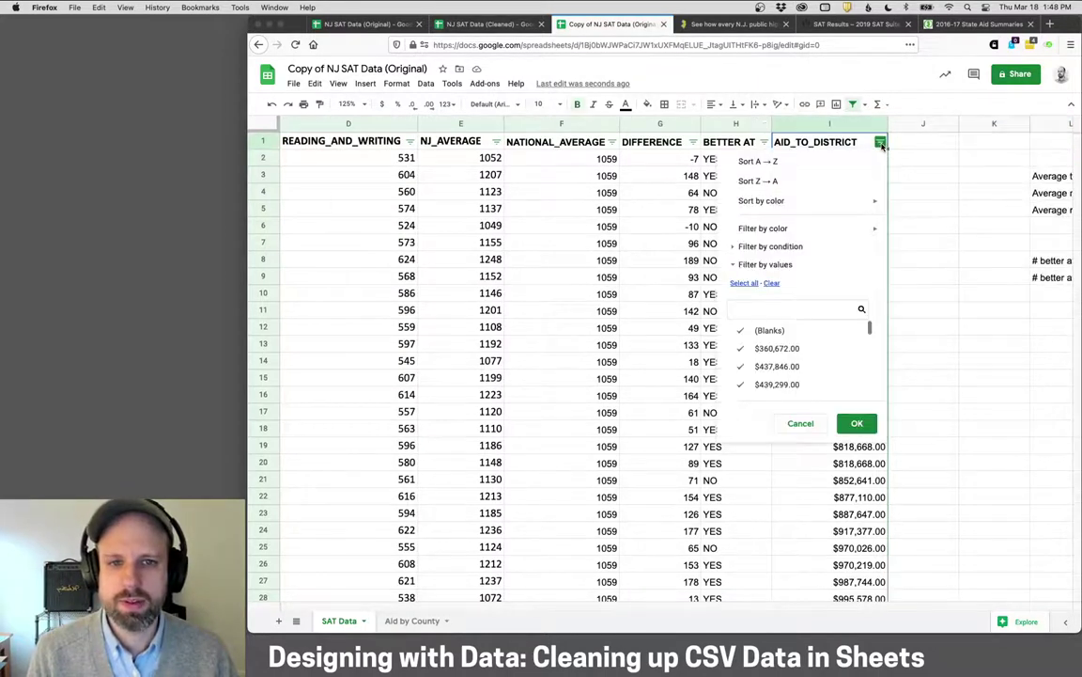
click(780, 182)
scroll(941, 193, down, 3)
scroll(941, 193, down, 1)
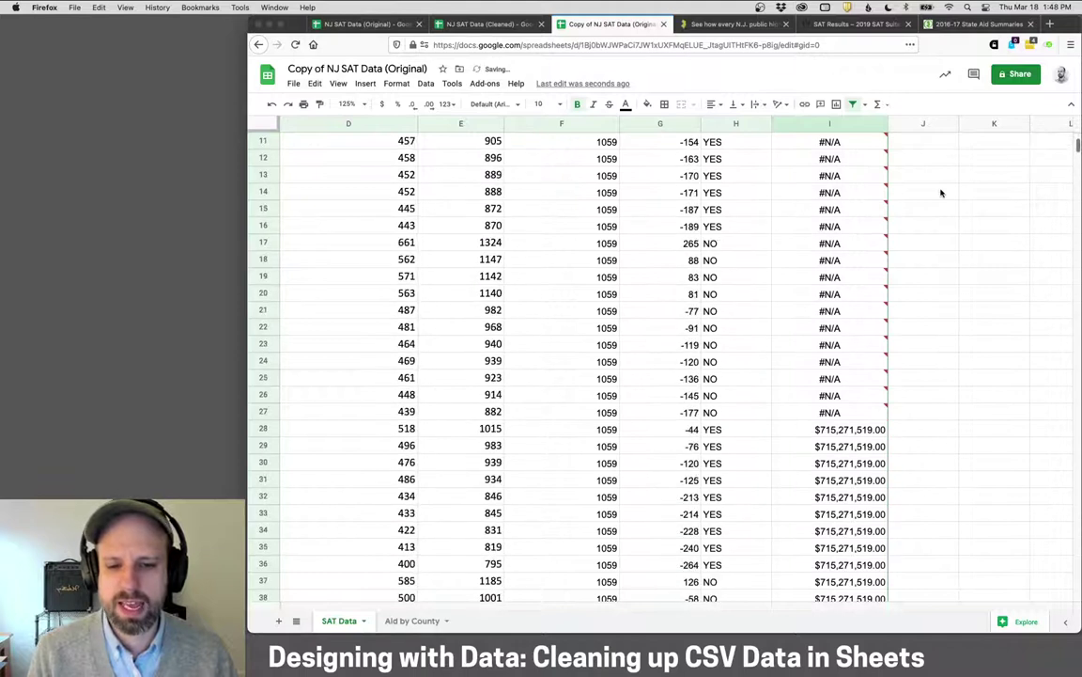
Check which school and scores belong to row 28, the first row with an aid amount.
click(844, 434)
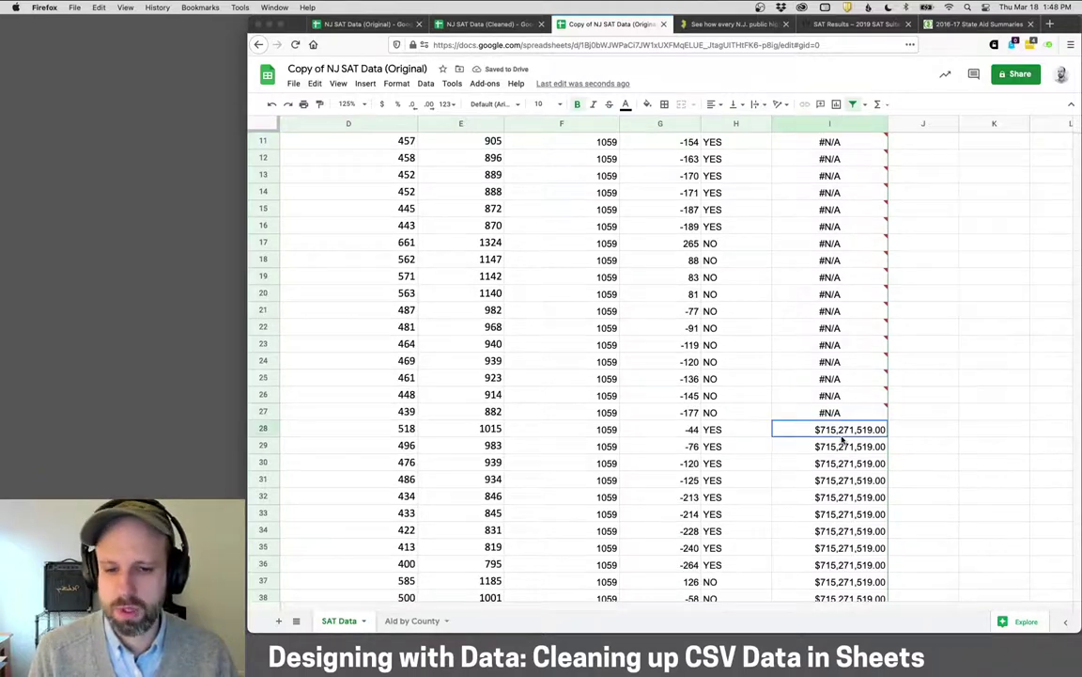
scroll(842, 440, left, 10)
key(Left)
key(Left)
key(Left)
key(Left)
key(Left)
key(Left)
key(Left)
key(Left)
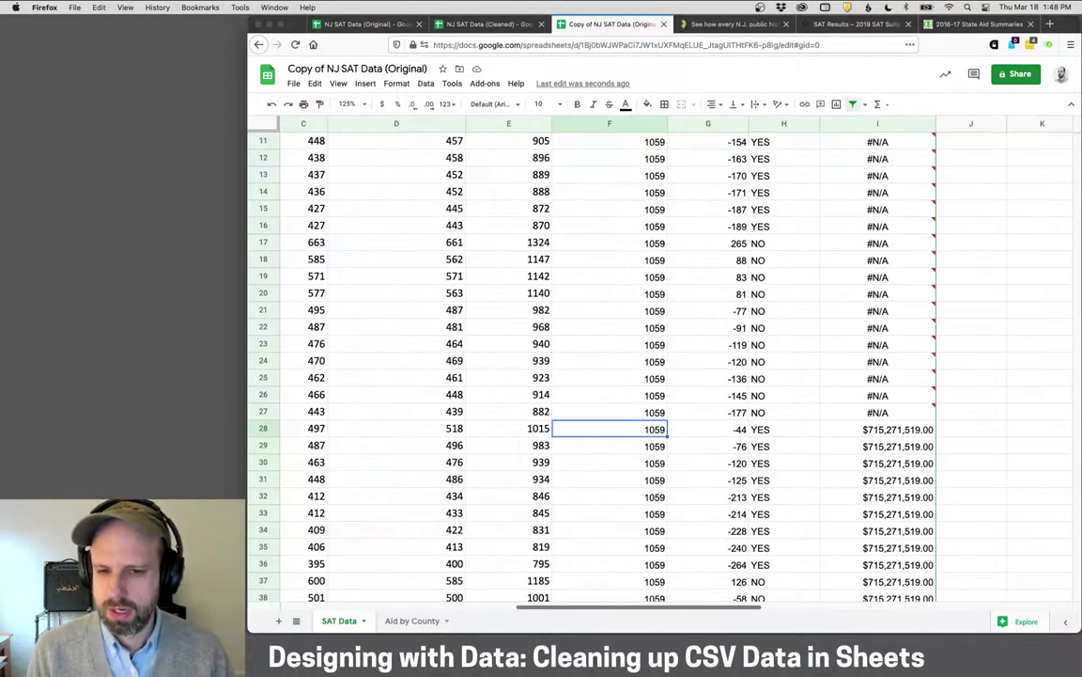
scroll(663, 367, right, 10)
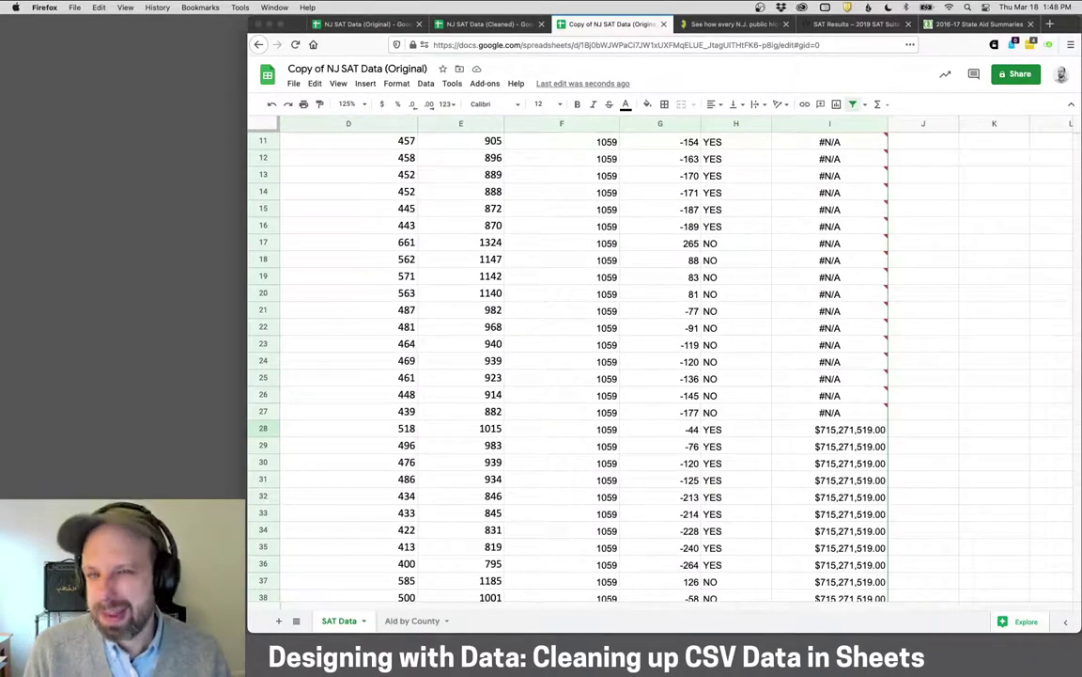
Examine the #N/A error in the AID_TO_DISTRICT column and compare the school and district names of the affected rows.
mouse_move(844, 138)
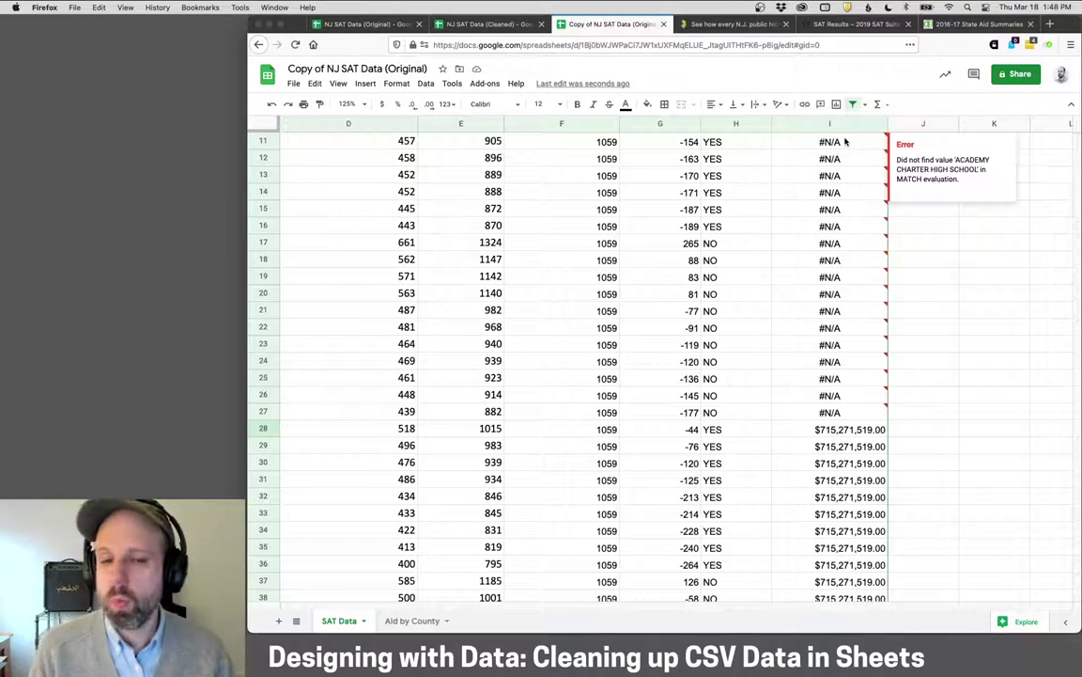
scroll(799, 169, left, 10)
scroll(739, 207, up, 3)
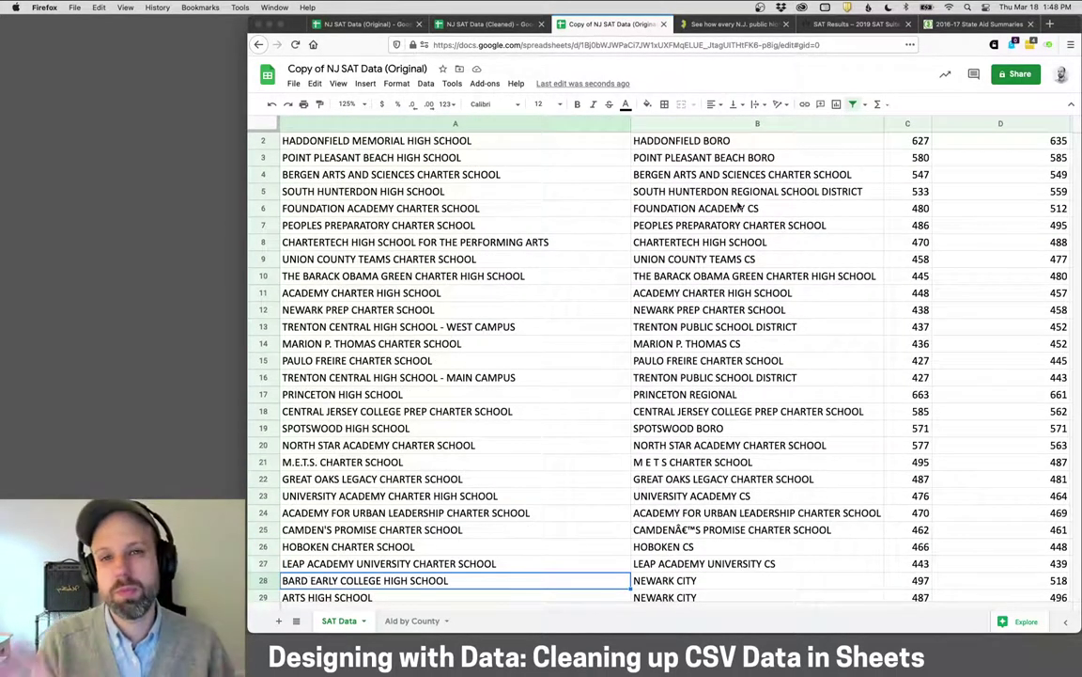
scroll(739, 207, right, 10)
scroll(740, 206, left, 5)
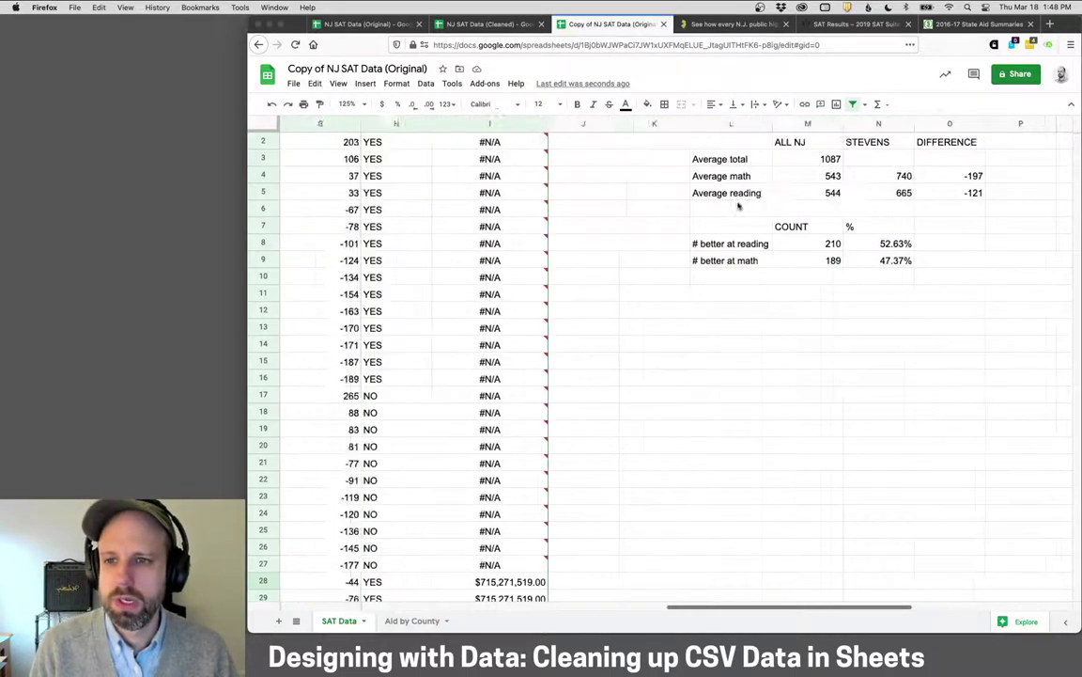
scroll(715, 141, left, 5)
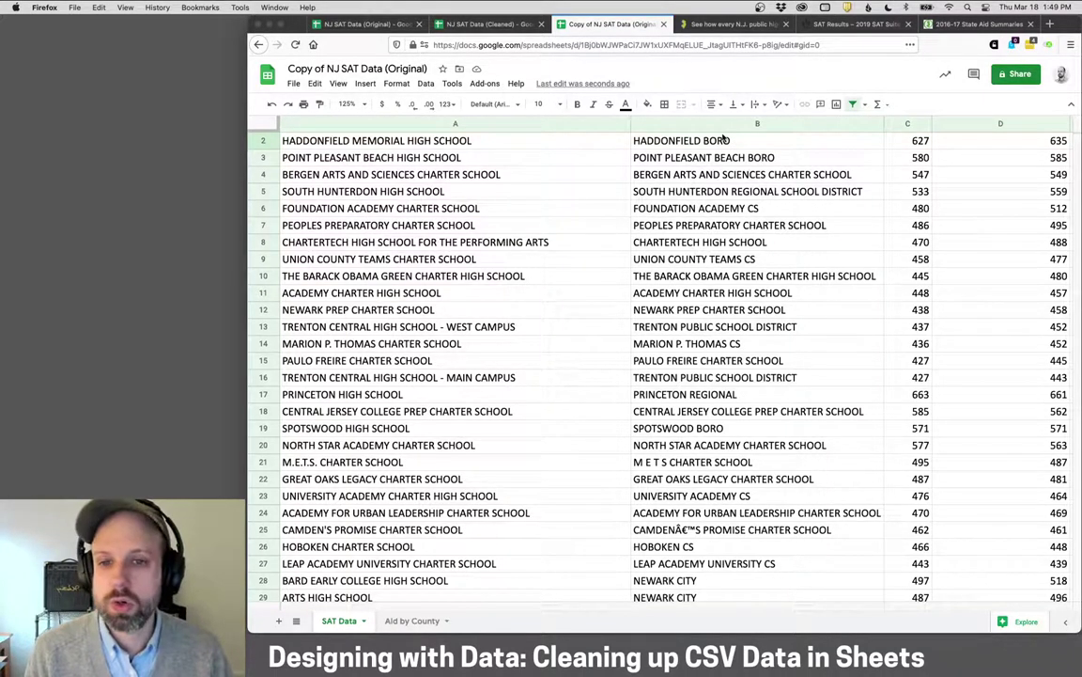
scroll(723, 138, right, 4)
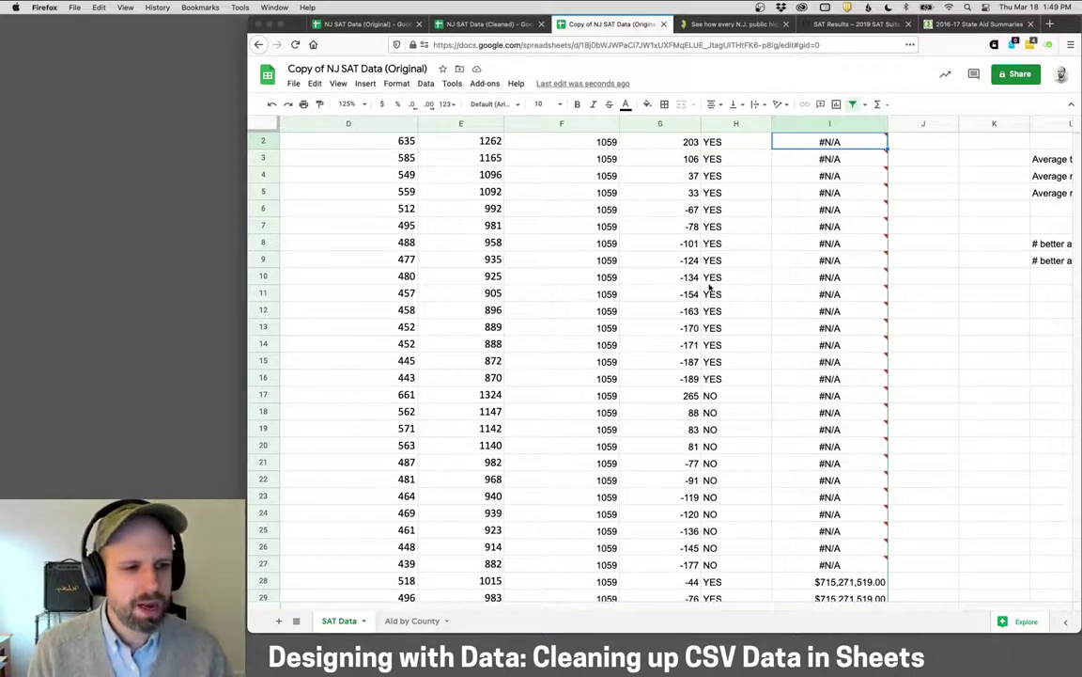
scroll(711, 286, down, 4)
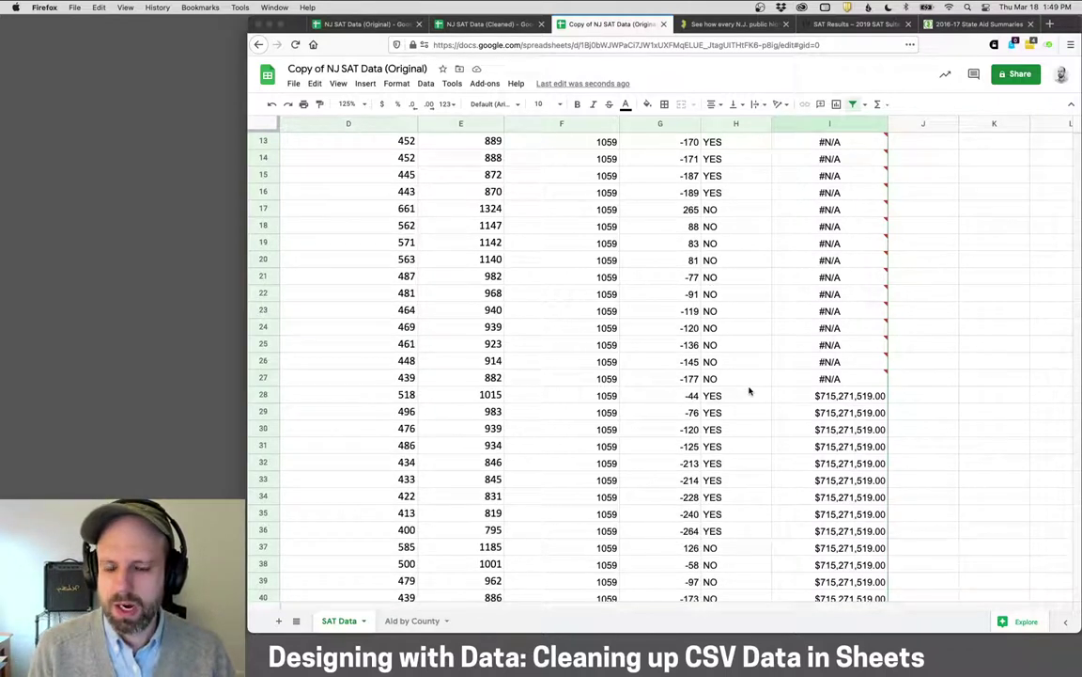
click(780, 396)
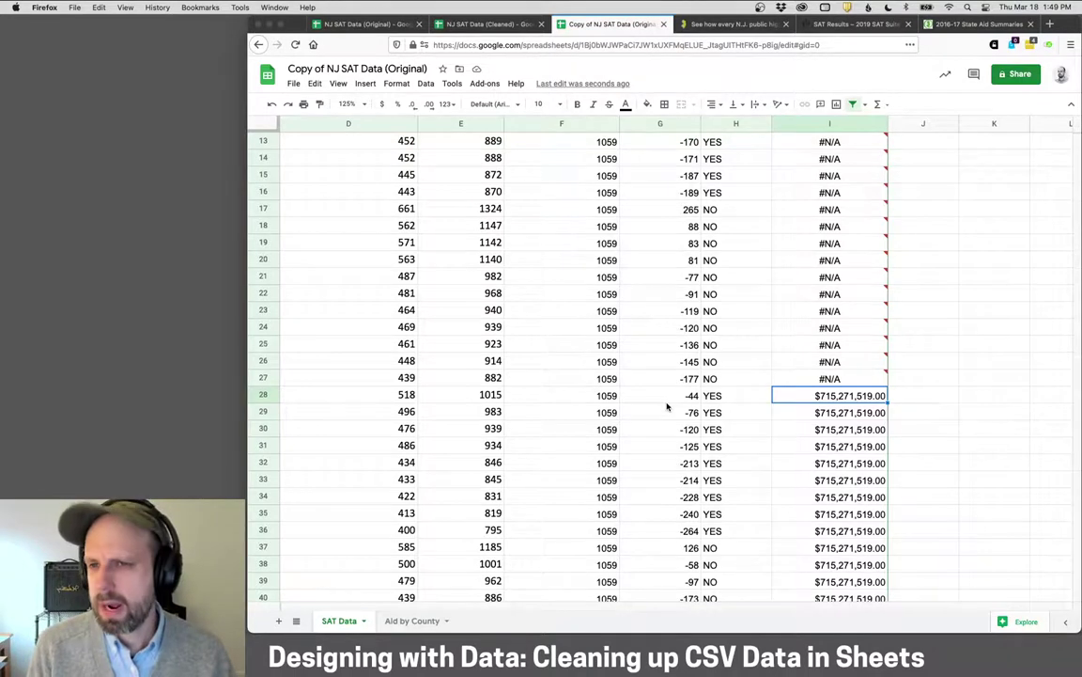
scroll(668, 406, left, 5)
scroll(667, 406, up, 10)
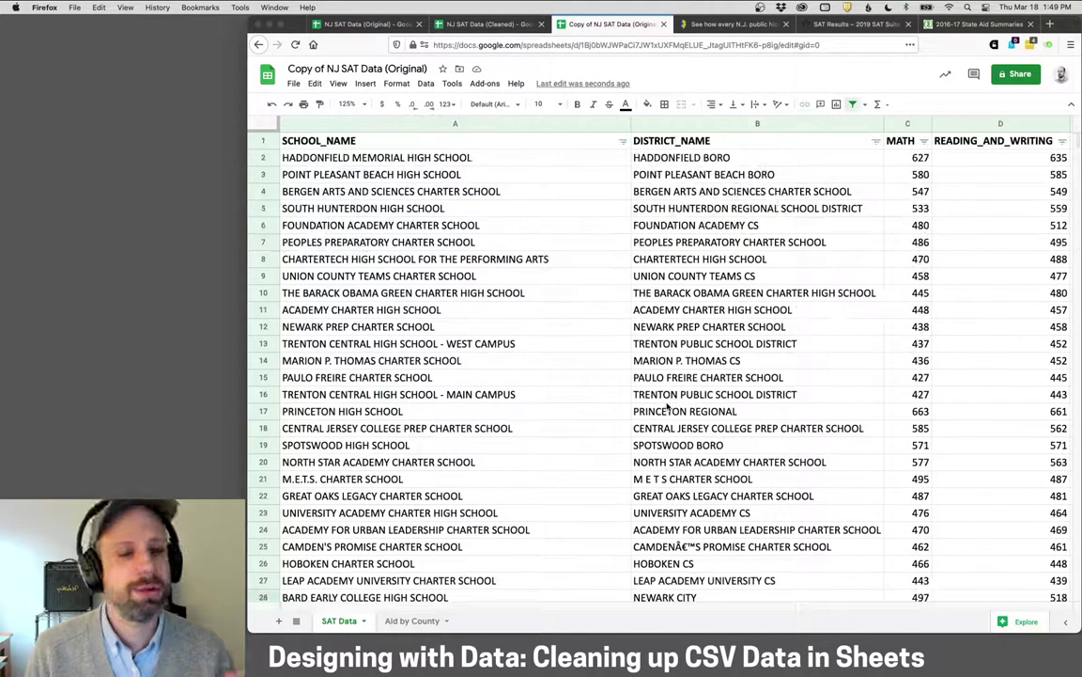
View the spreadsheet's download formats, including comma-separated values for the current sheet, without downloading.
click(293, 83)
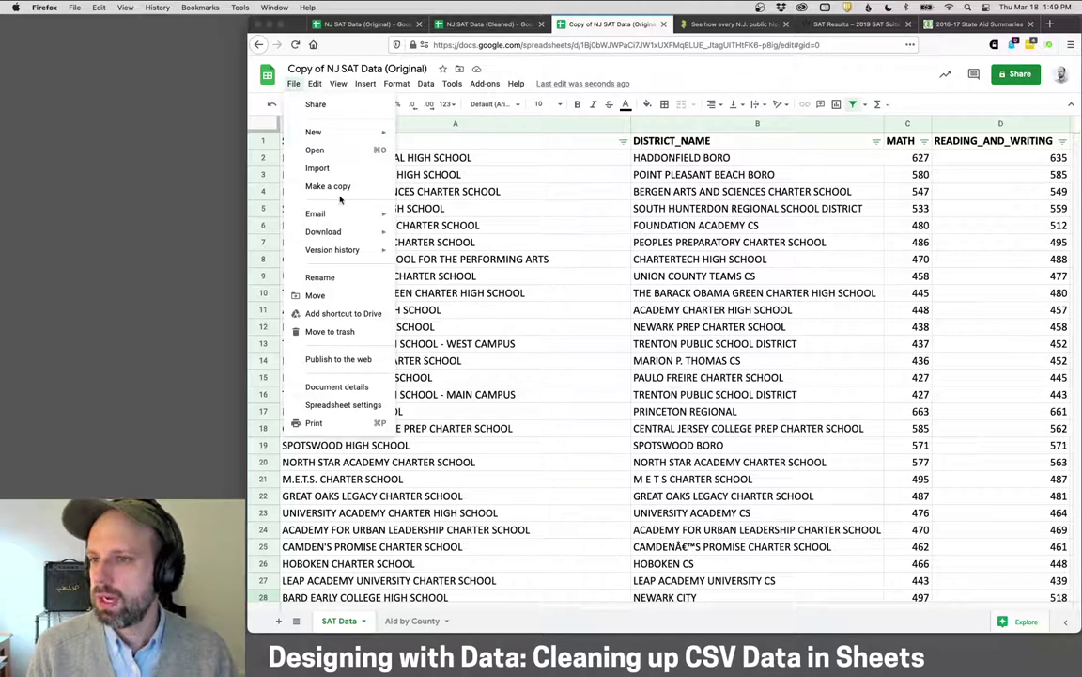
mouse_move(372, 233)
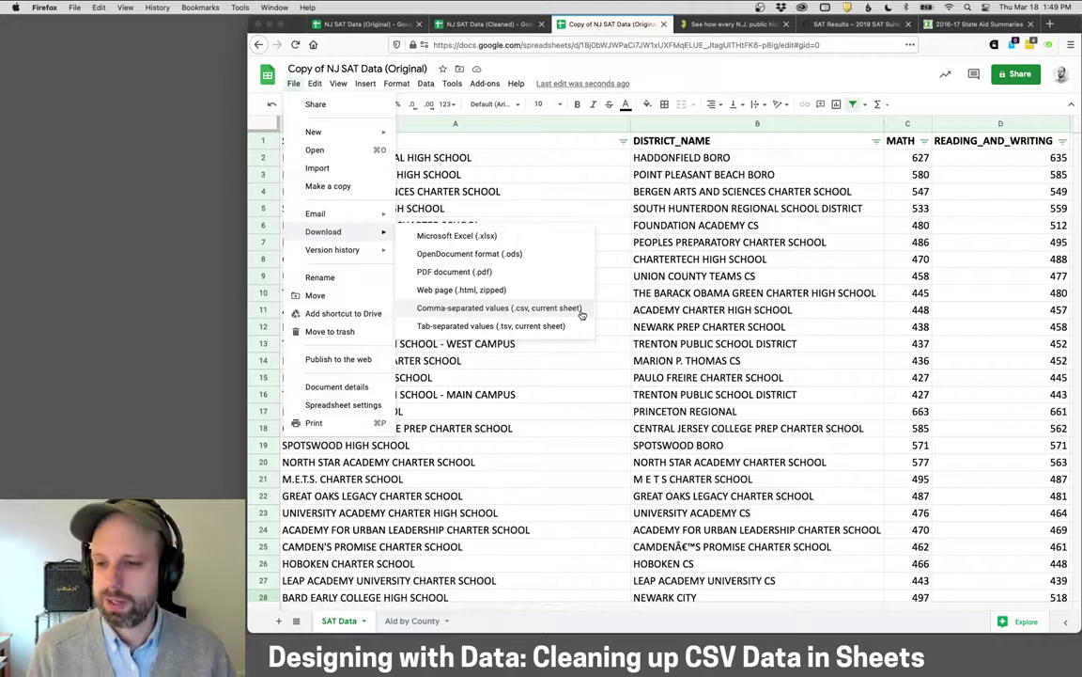
click(756, 308)
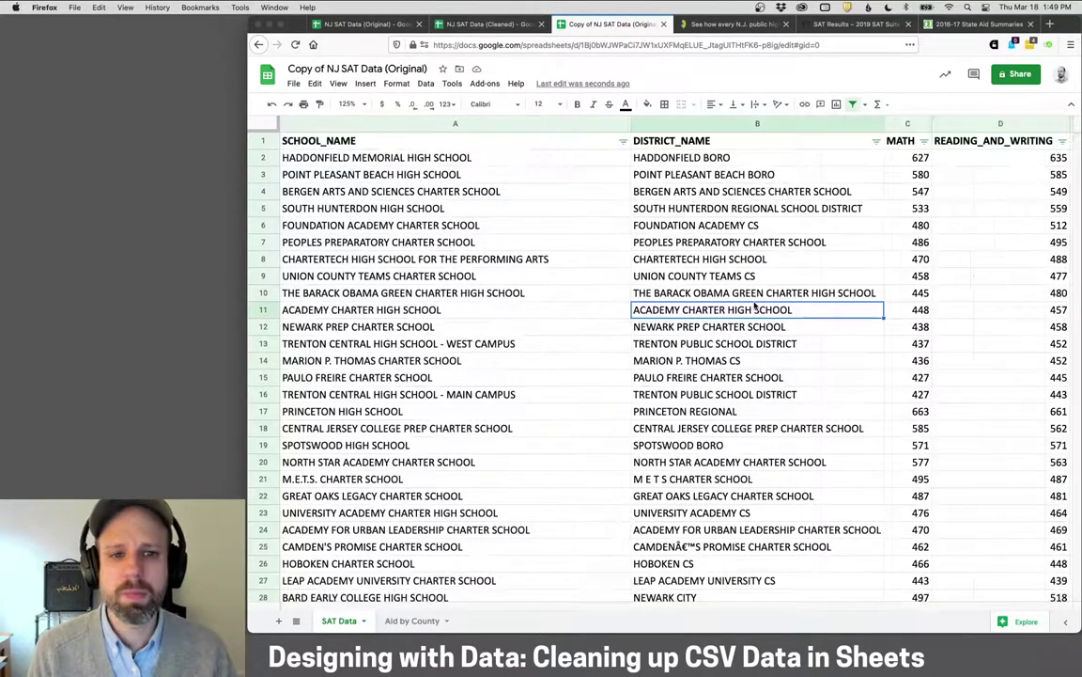
scroll(755, 305, right, 8)
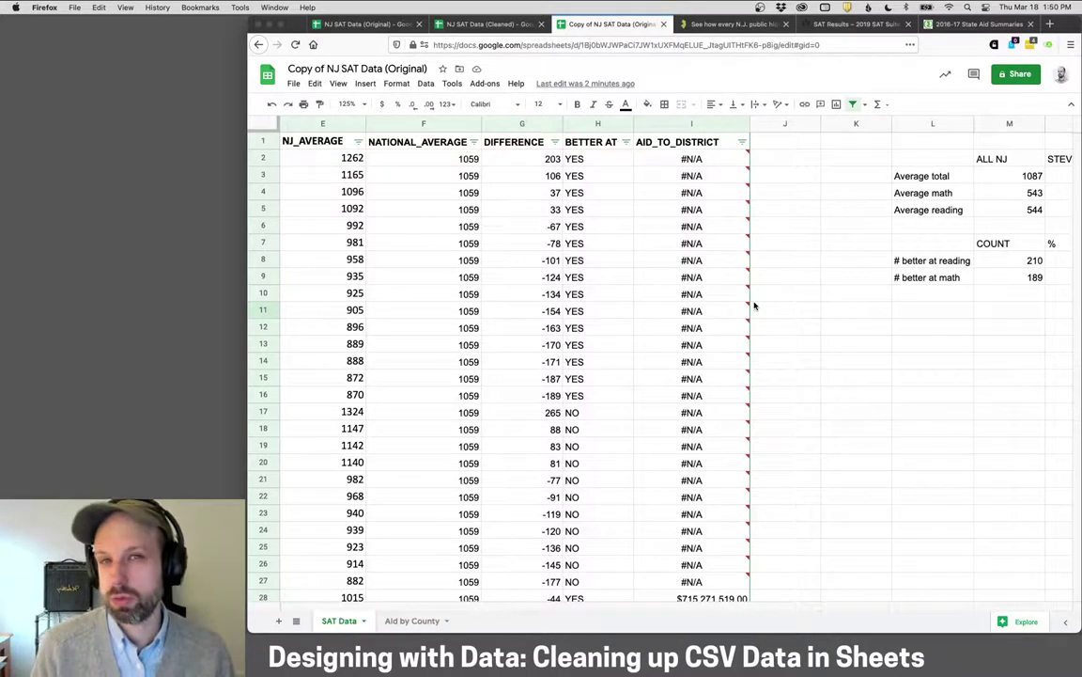
scroll(753, 305, left, 10)
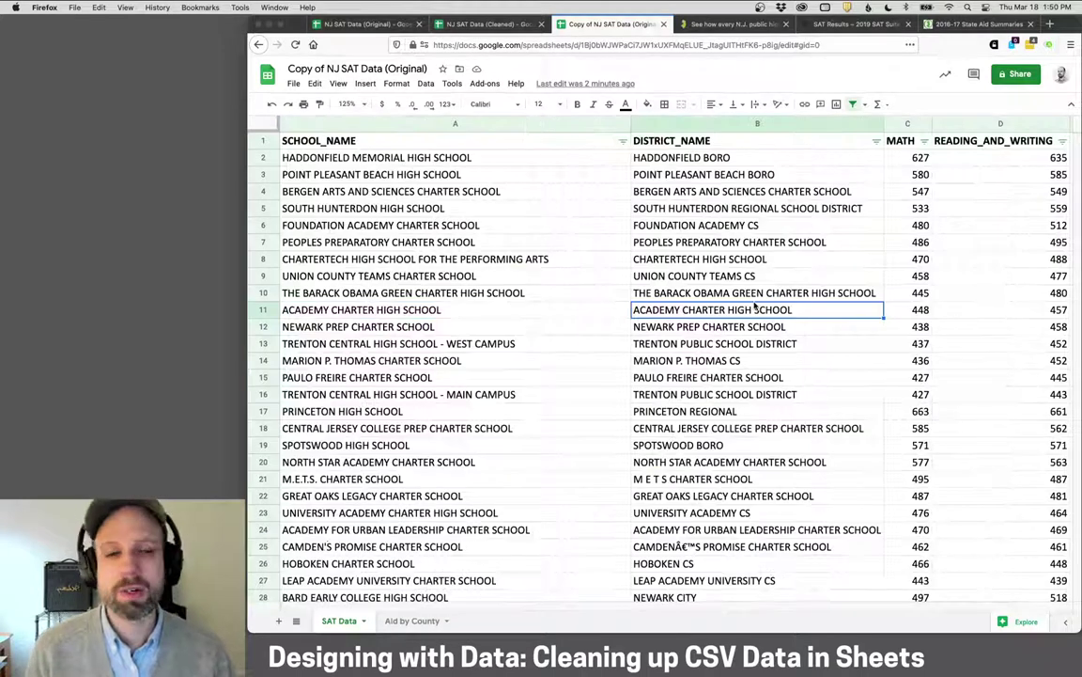